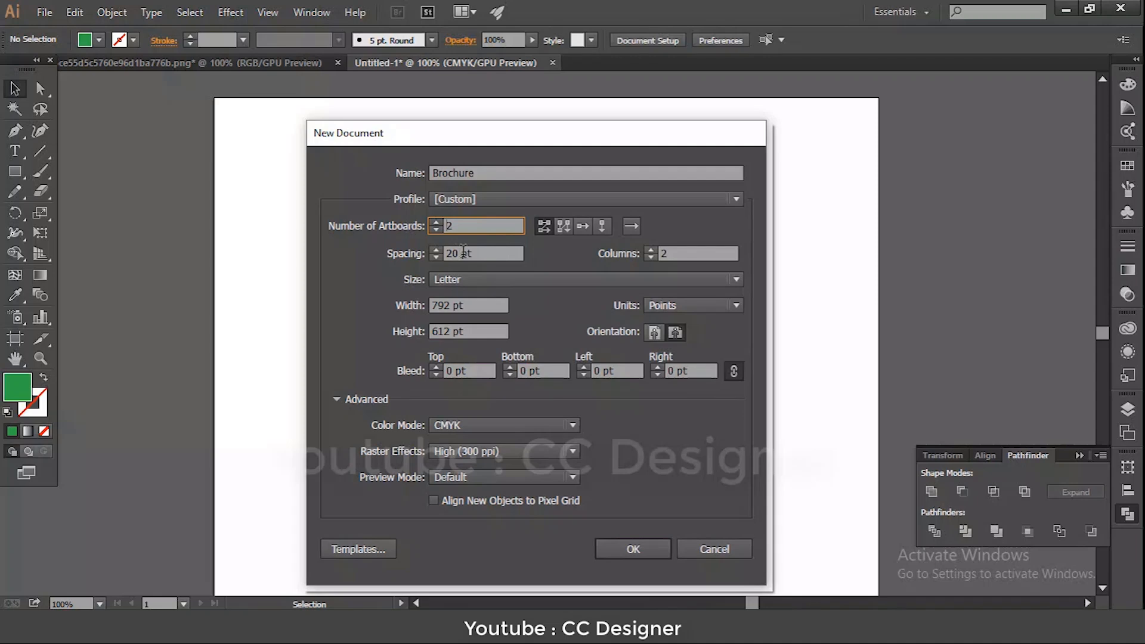
- Set the new Brochure document's artboard spacing to 50 pt and its units to inches
left_click(463, 252)
type("50pt")
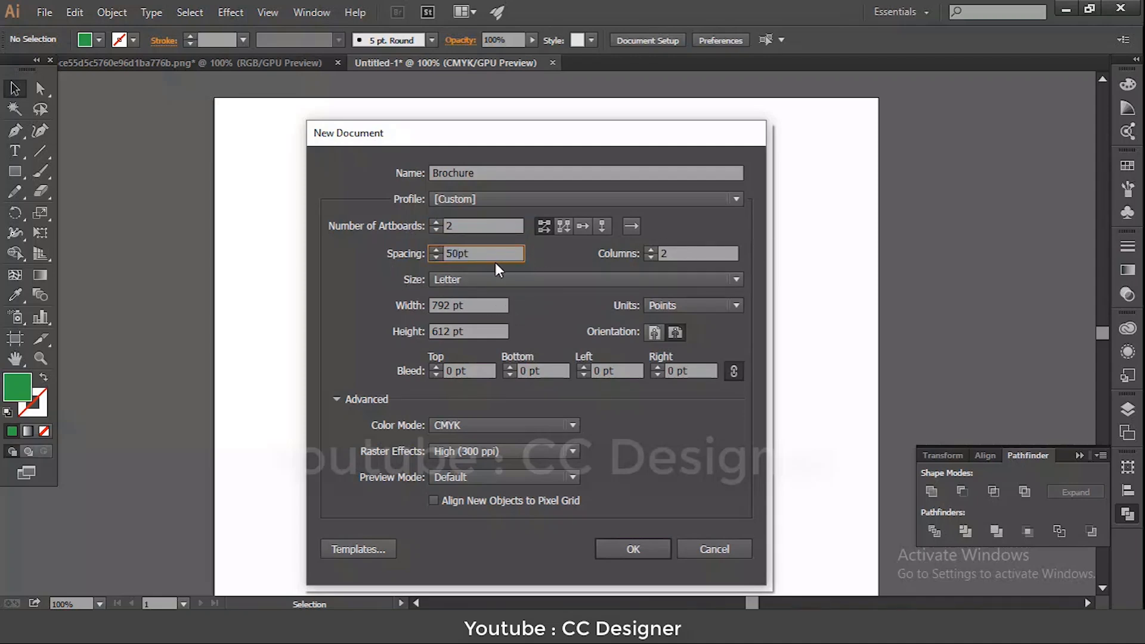
key("Left")
key("Left")
left_click(692, 304)
left_click(684, 360)
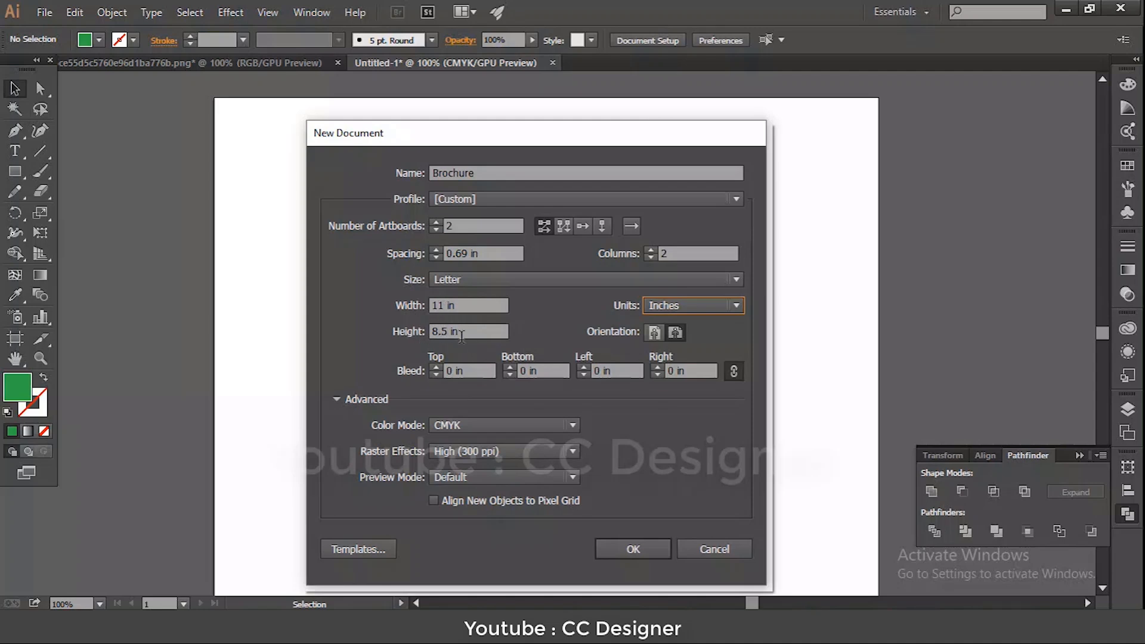
- Set the bleed to 0.125 in on all sides and create the document
left_click(456, 371)
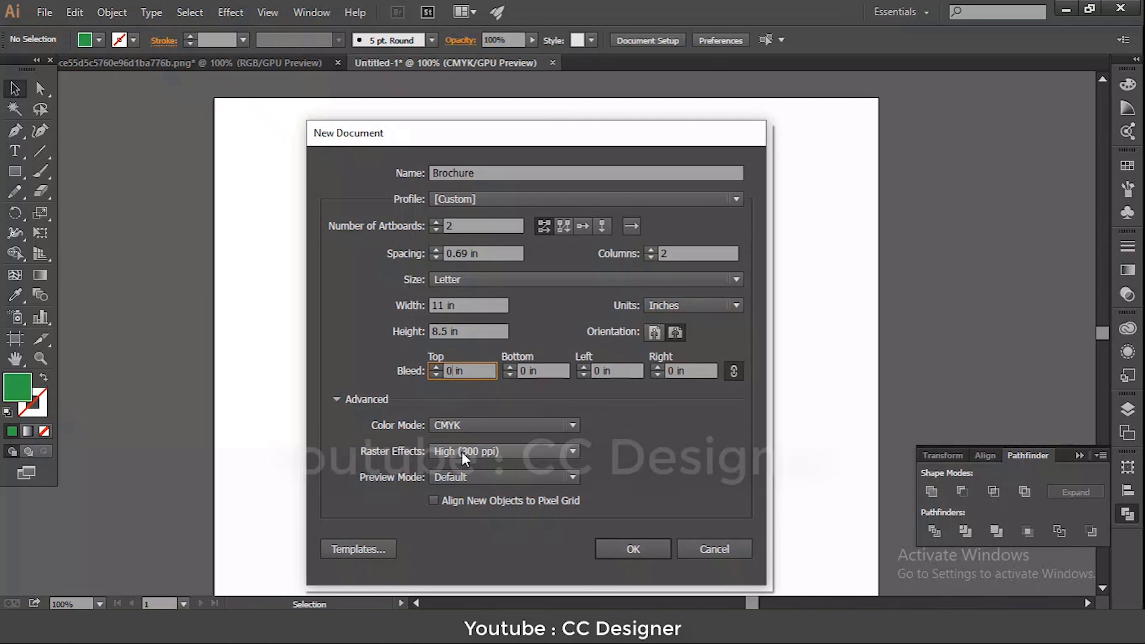
type(".125")
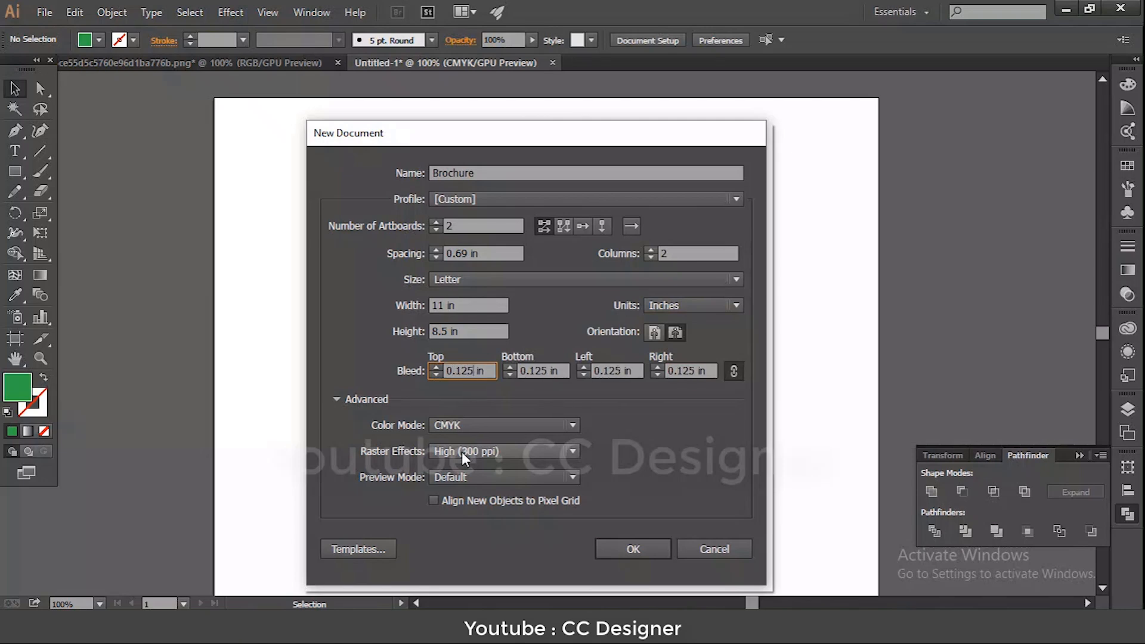
left_click(633, 548)
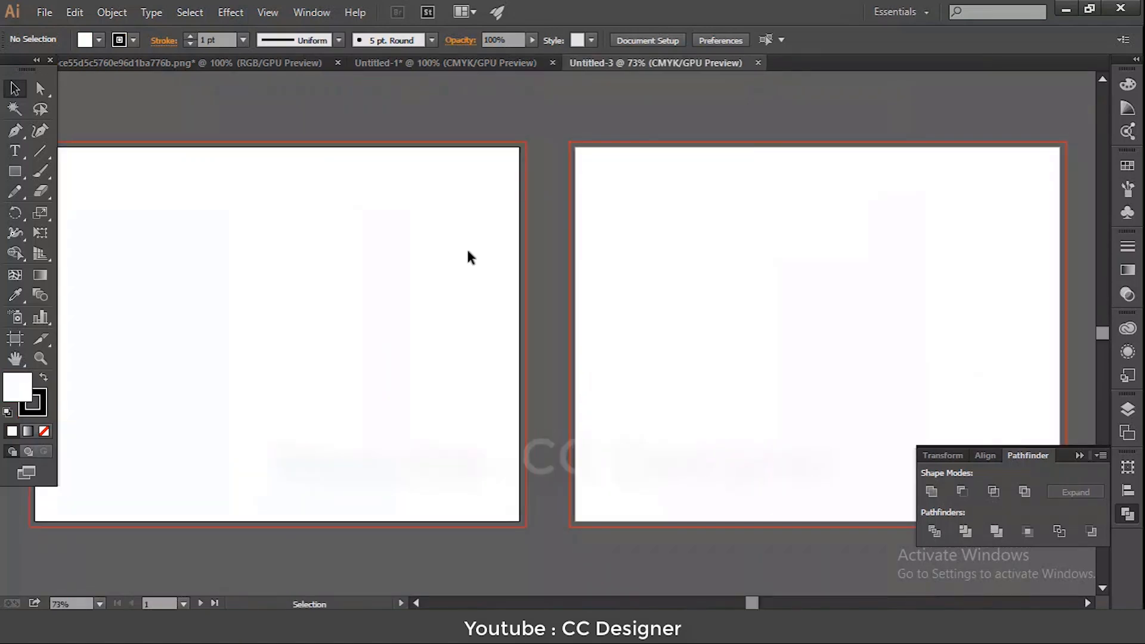
- Create an 11 in wide by 8.5 in high rectangle on the first artboard
key("ctrl+0")
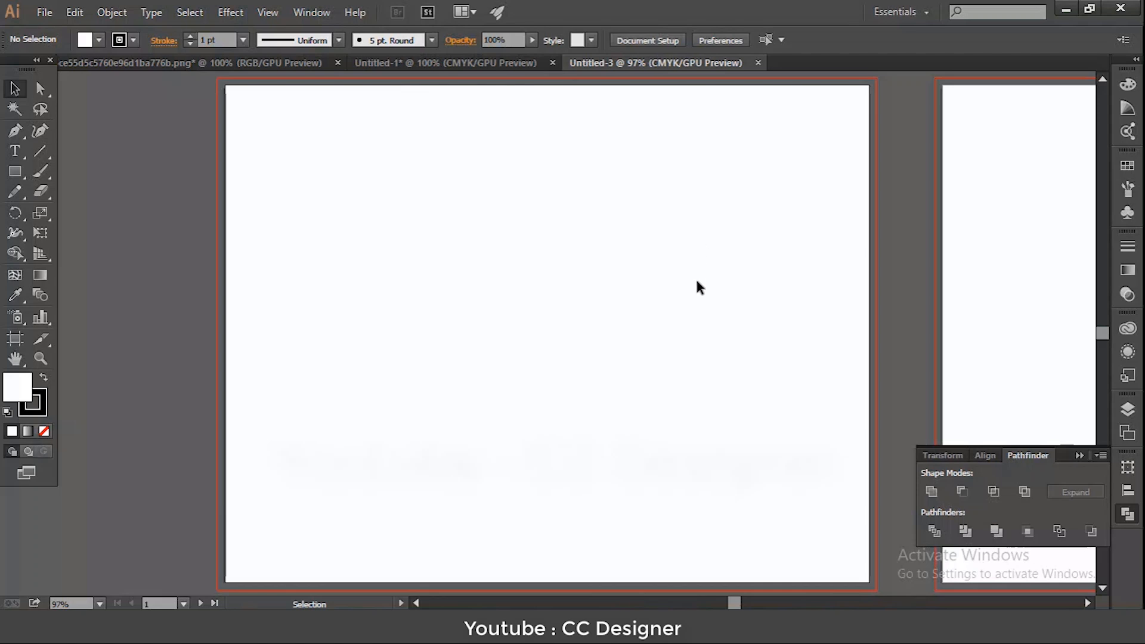
scroll(296, 305, "up", 2)
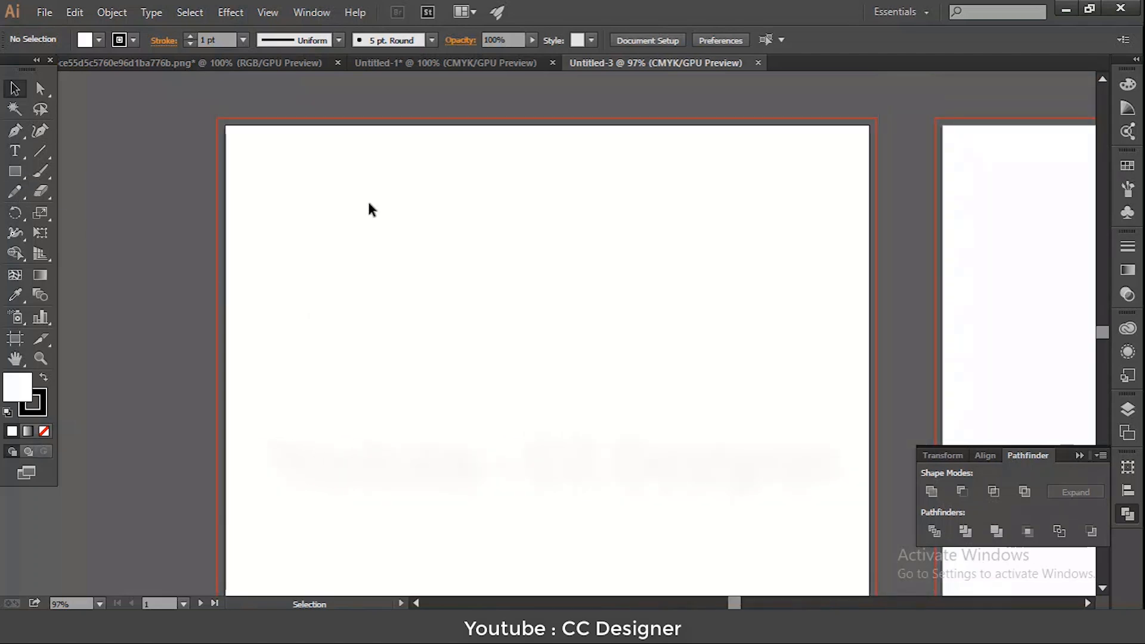
left_click(16, 170)
left_click(437, 283)
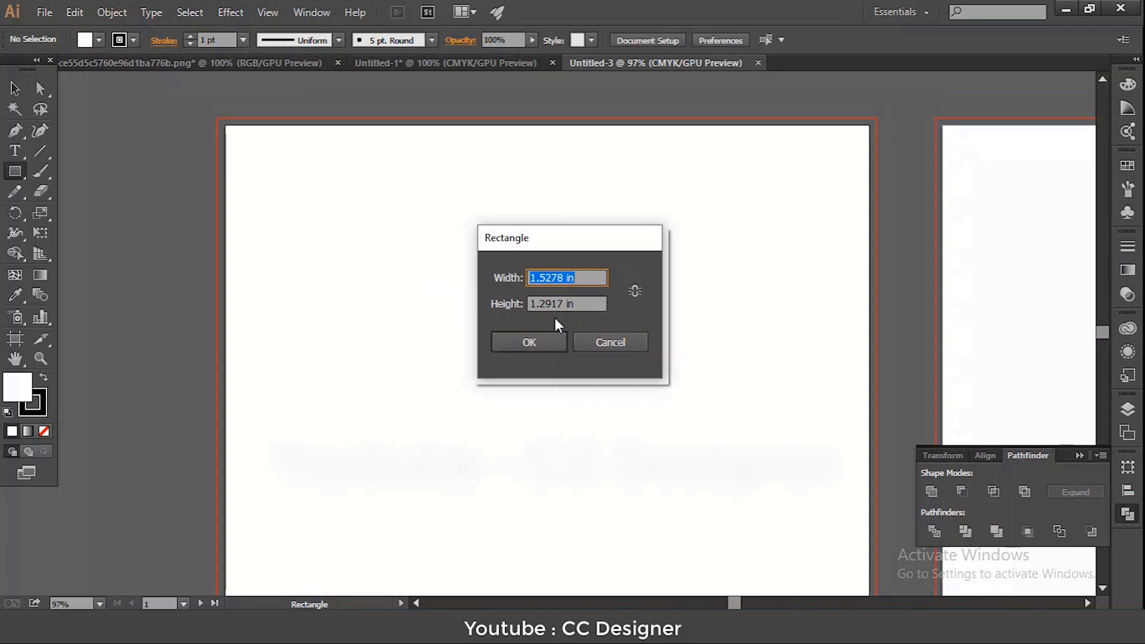
type("11IN")
double_click(561, 303)
key("BackSpace")
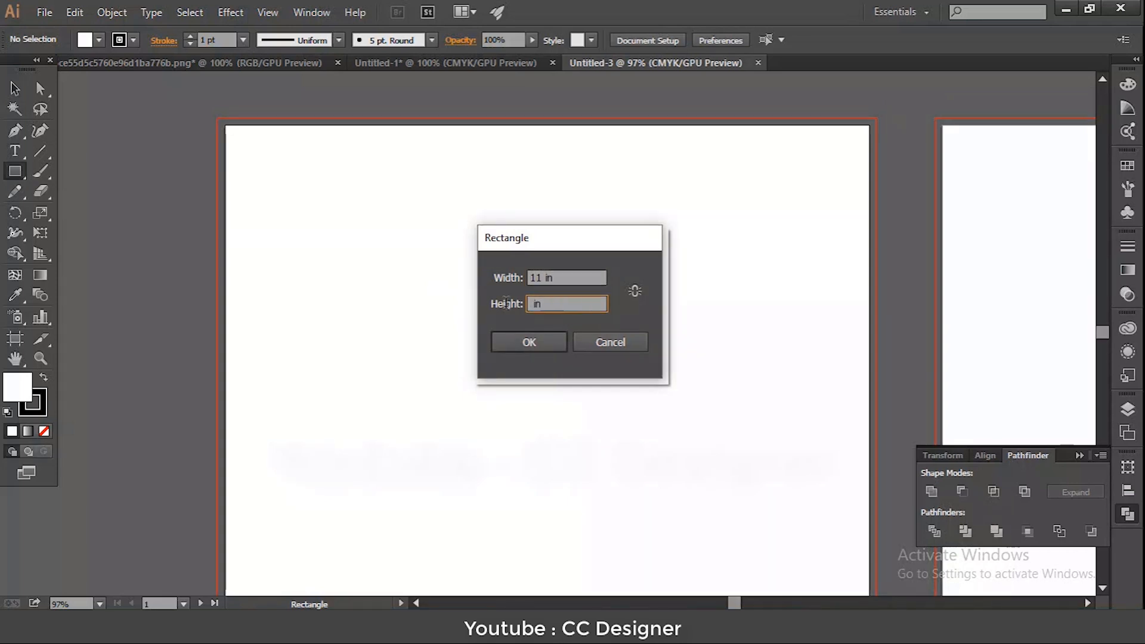
type("8.5")
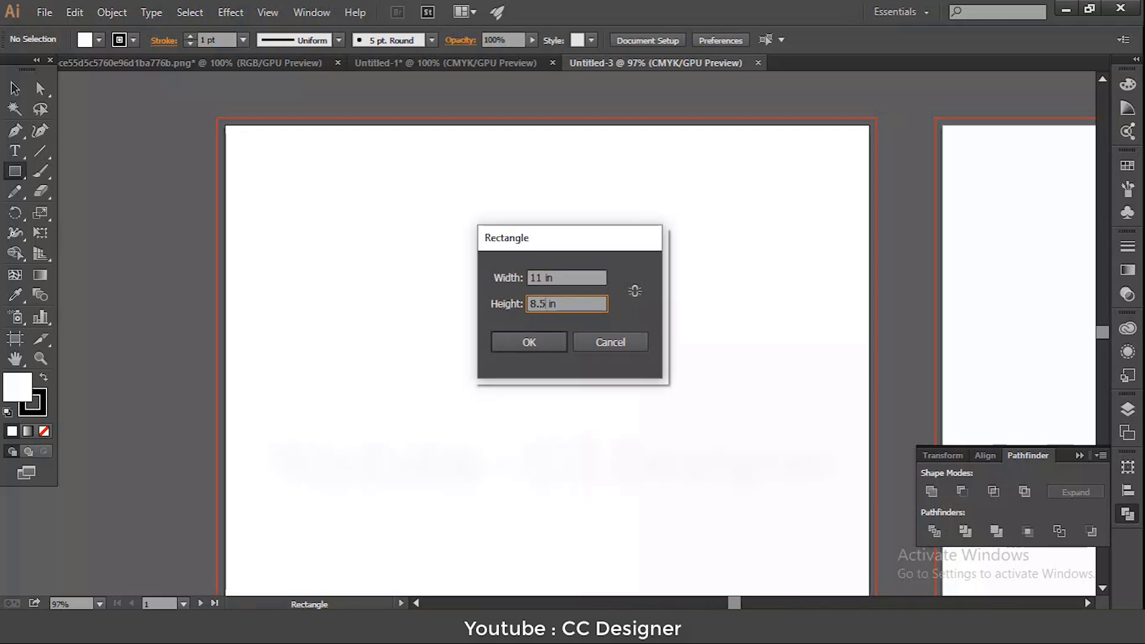
left_click(530, 338)
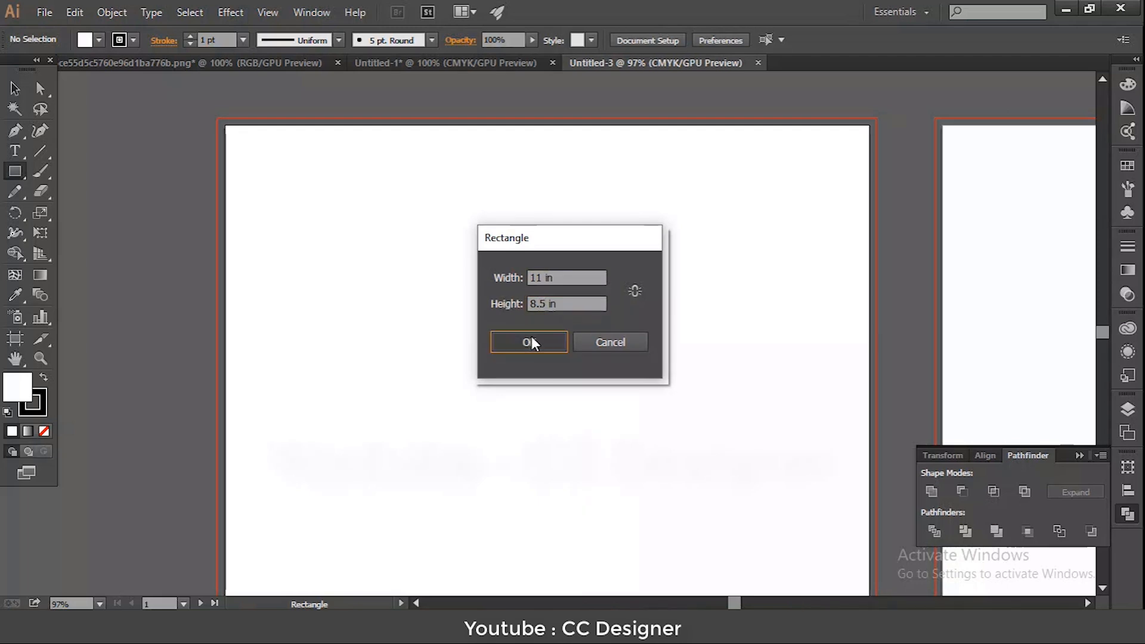
- Remove the stroke from the new rectangle
left_click(133, 40)
left_click(8, 68)
left_click(501, 383)
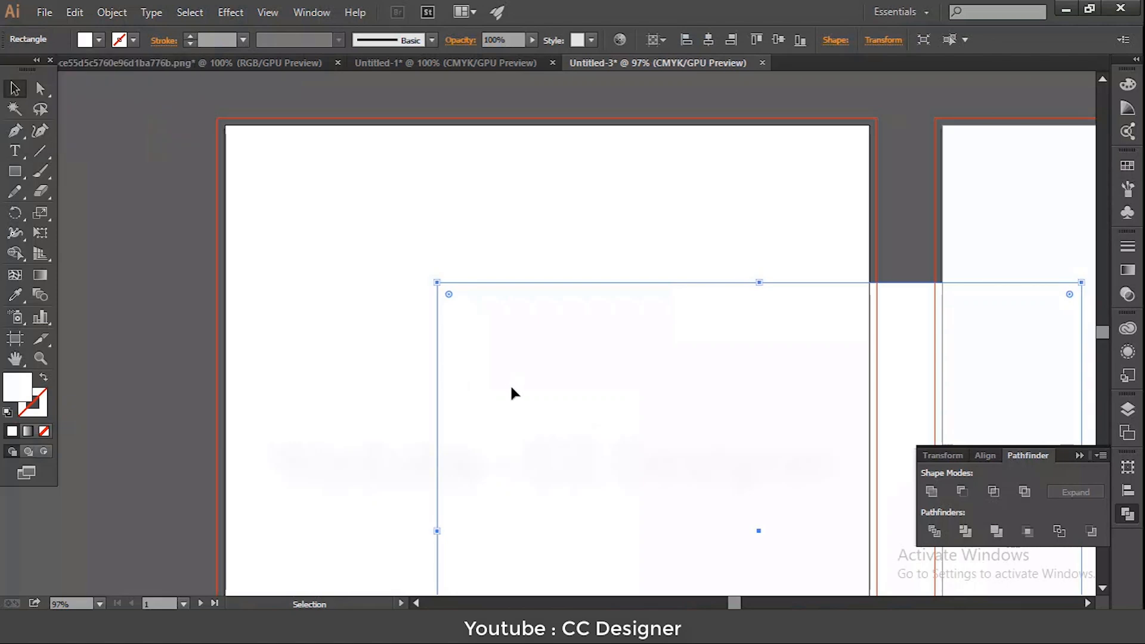
- Centre the rectangle horizontally and vertically on the first artboard and fill it with light green
left_click_drag(510, 388, 406, 333)
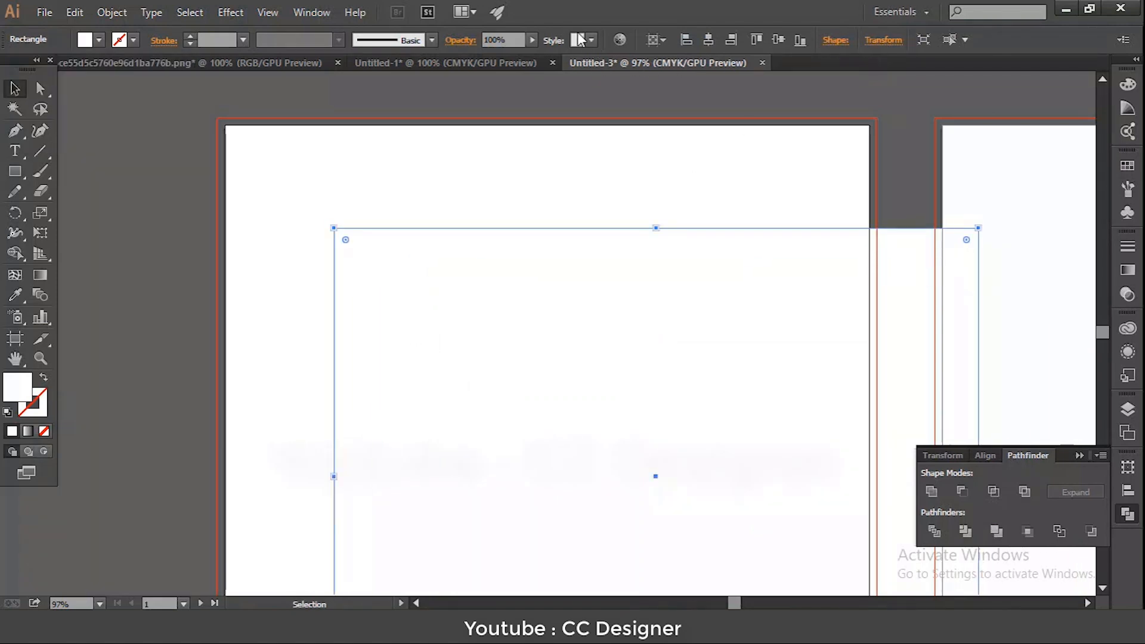
left_click(709, 40)
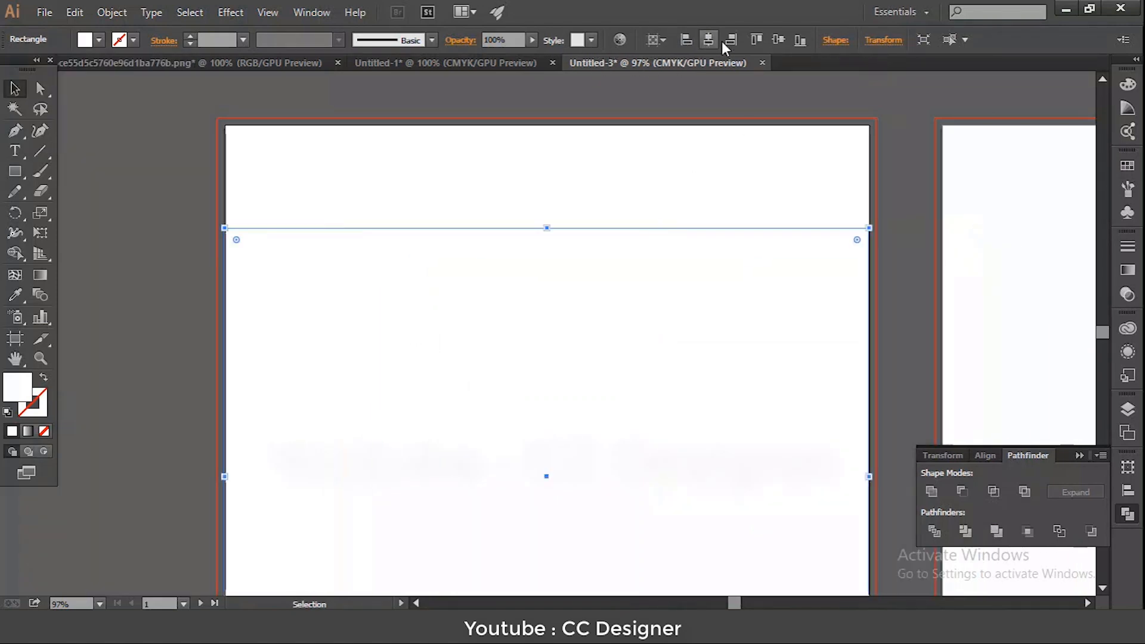
left_click(777, 41)
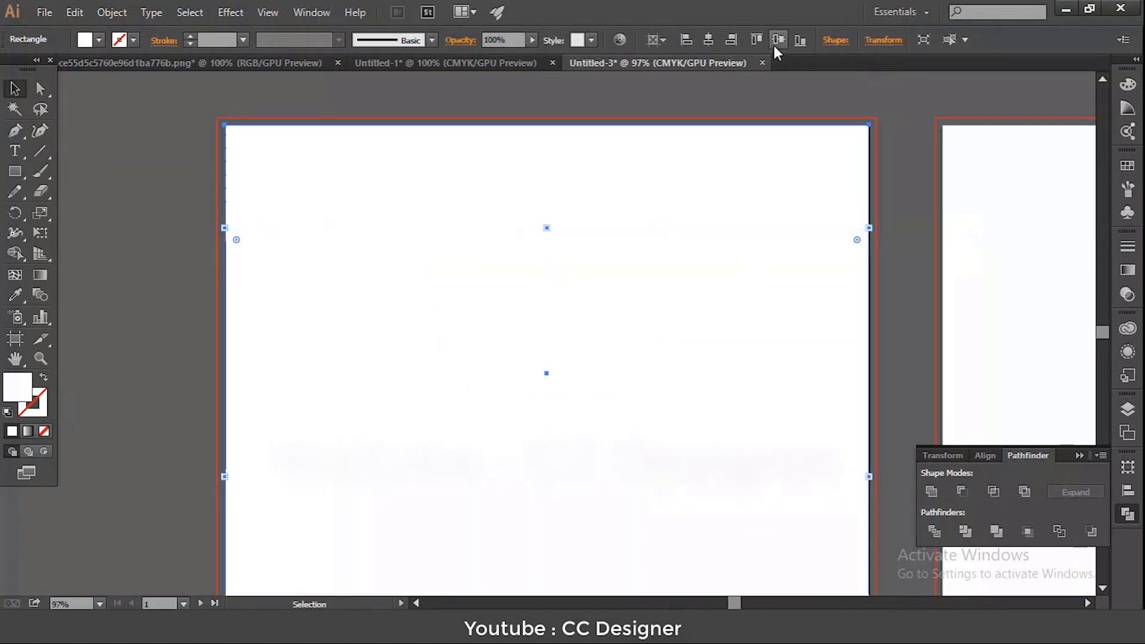
left_click(85, 40)
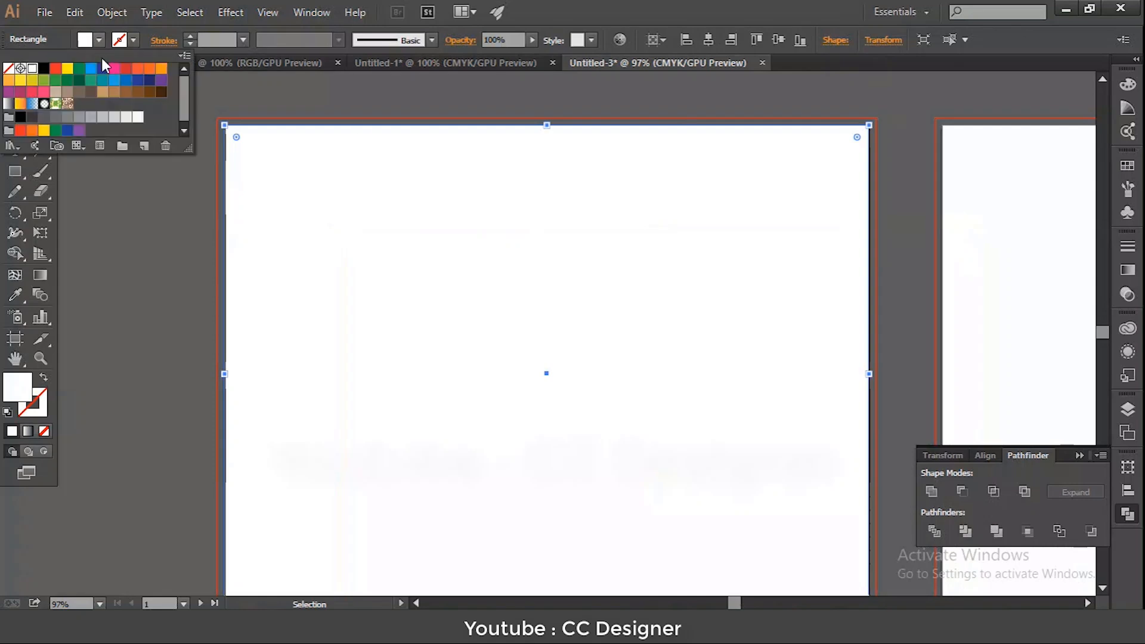
left_click(49, 84)
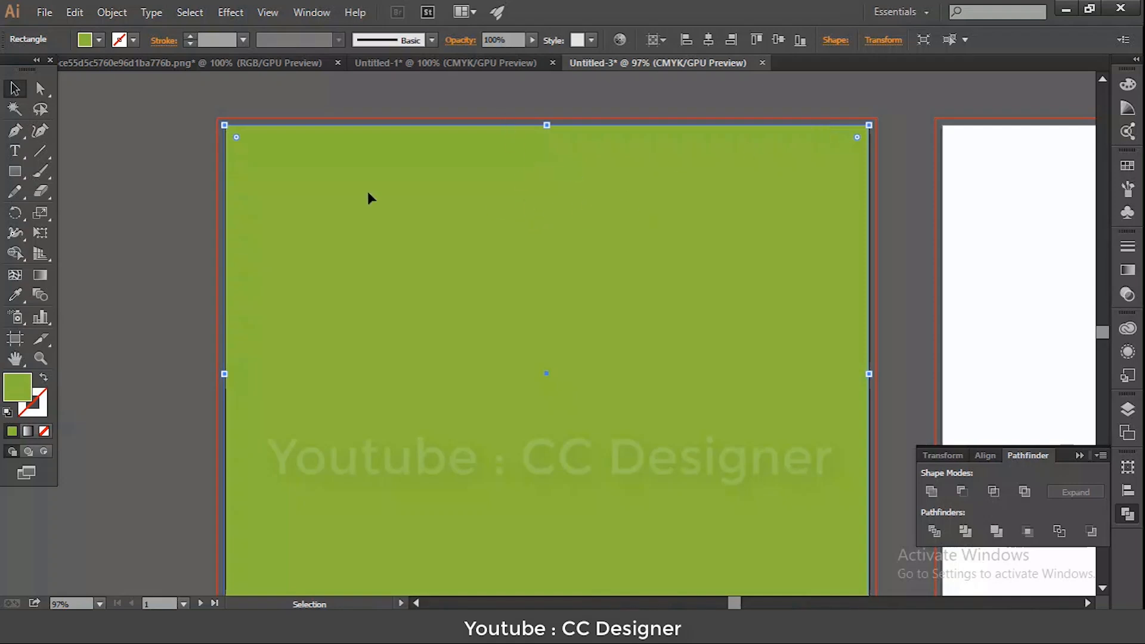
- Split the green rectangle into a grid of one row and three columns
left_click(111, 12)
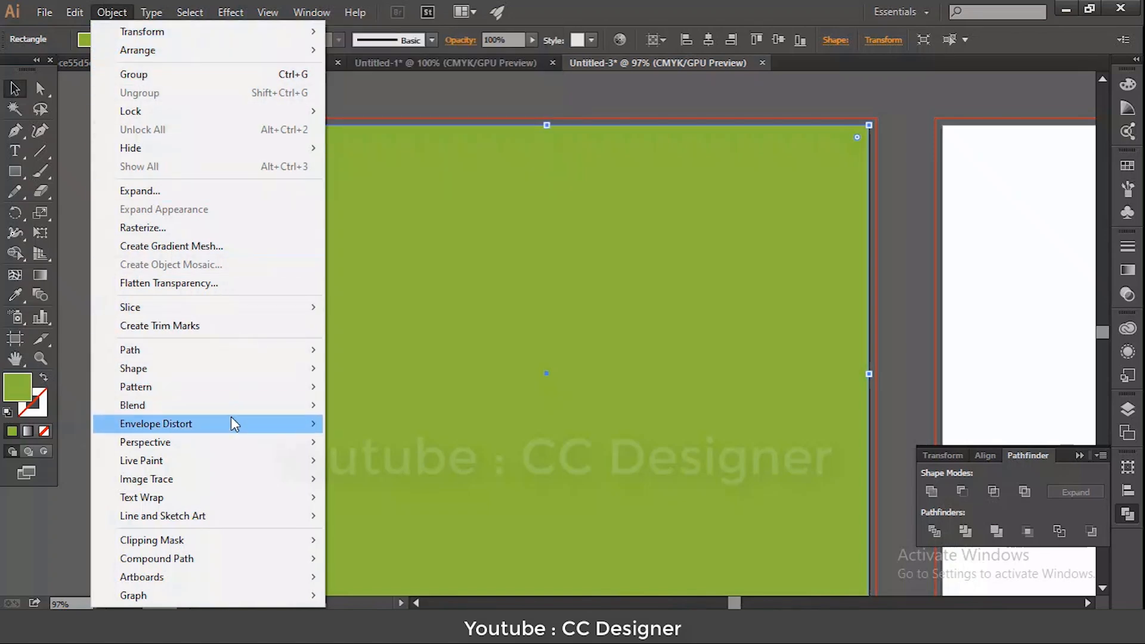
left_click(480, 232)
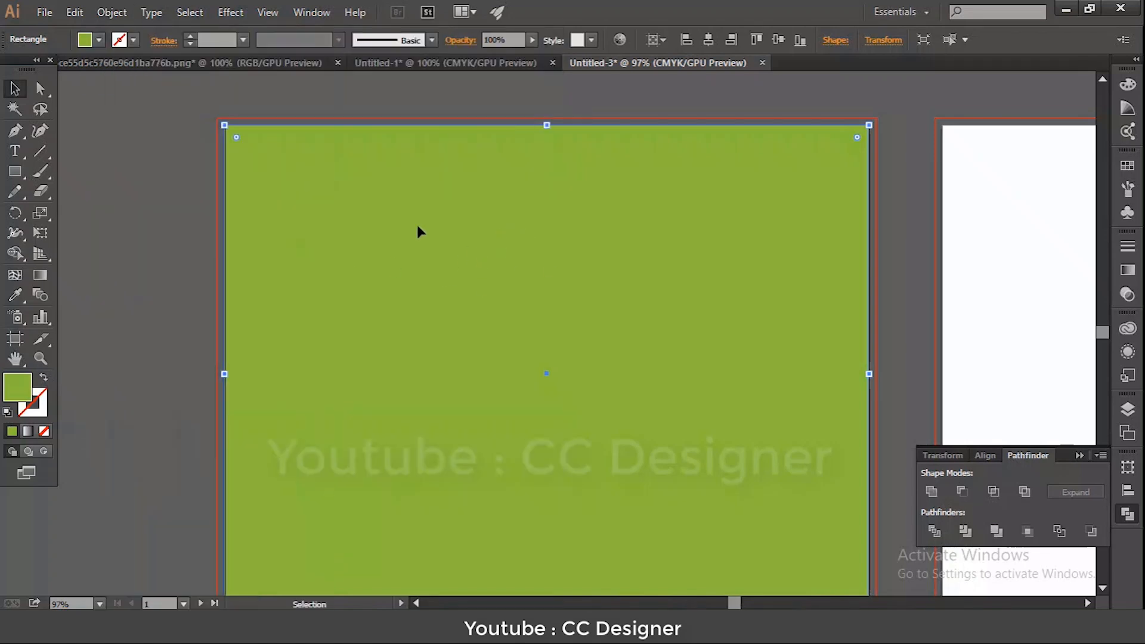
left_click(111, 14)
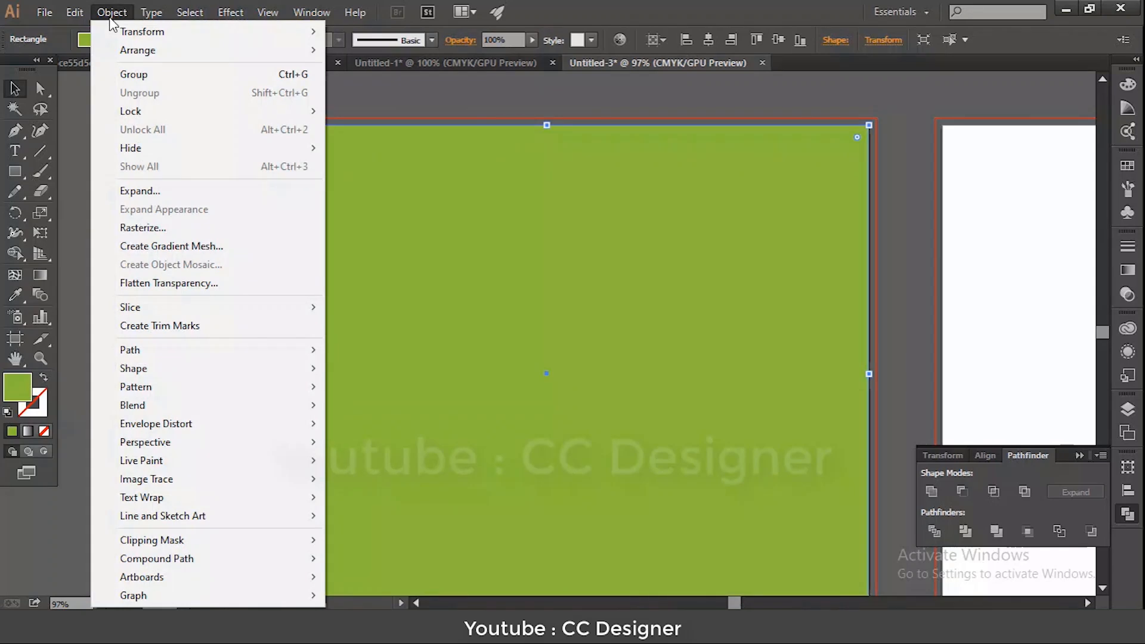
mouse_move(197, 353)
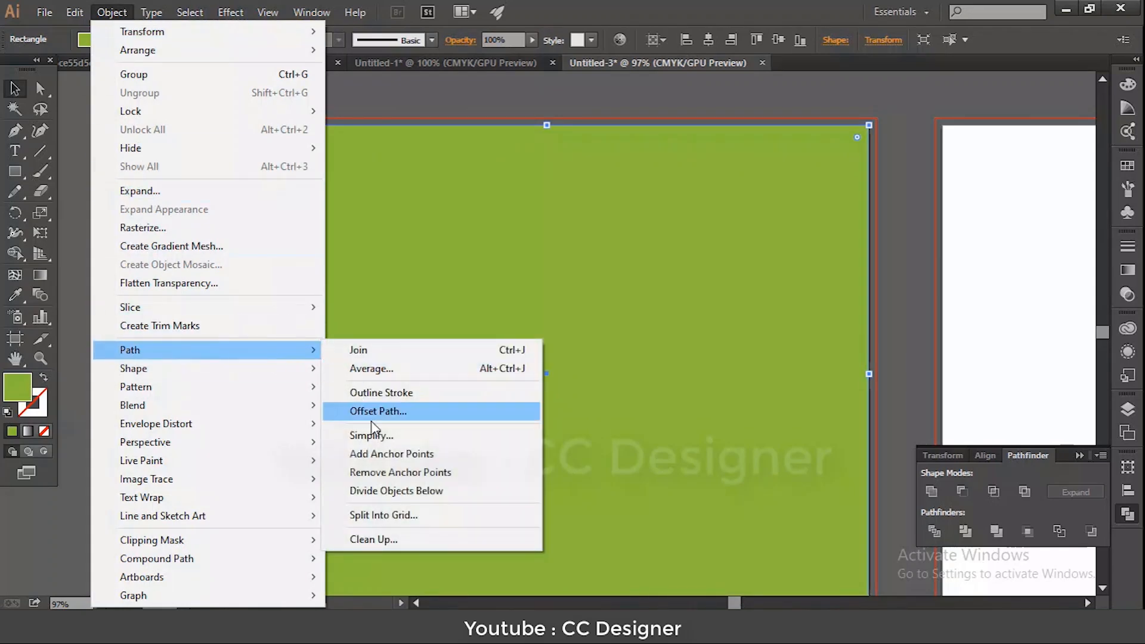
left_click(420, 519)
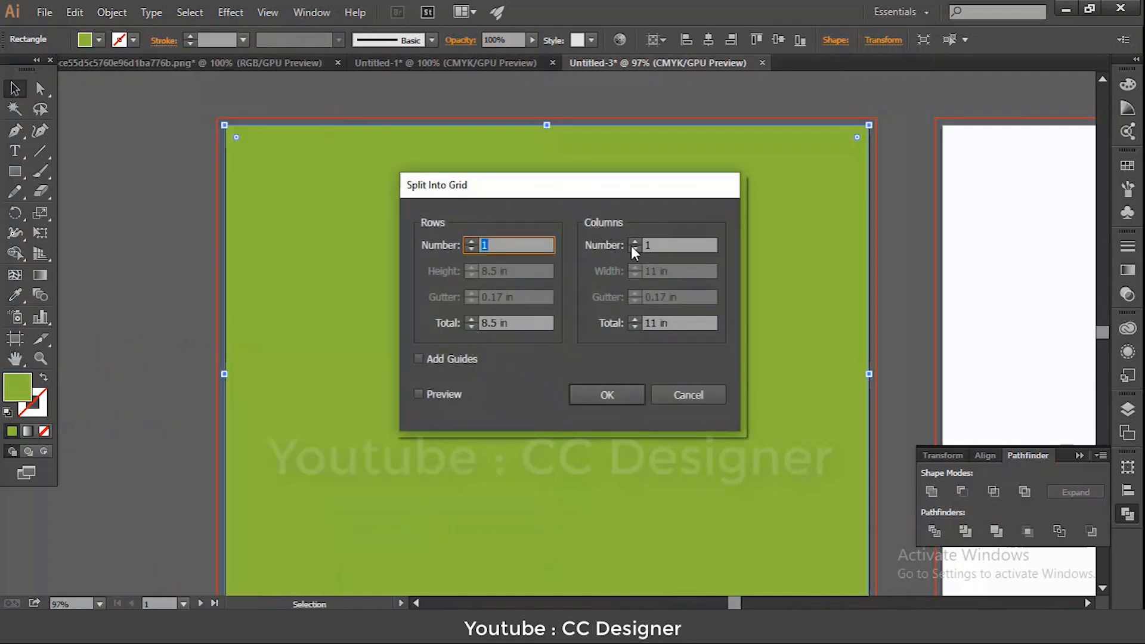
left_click(634, 241)
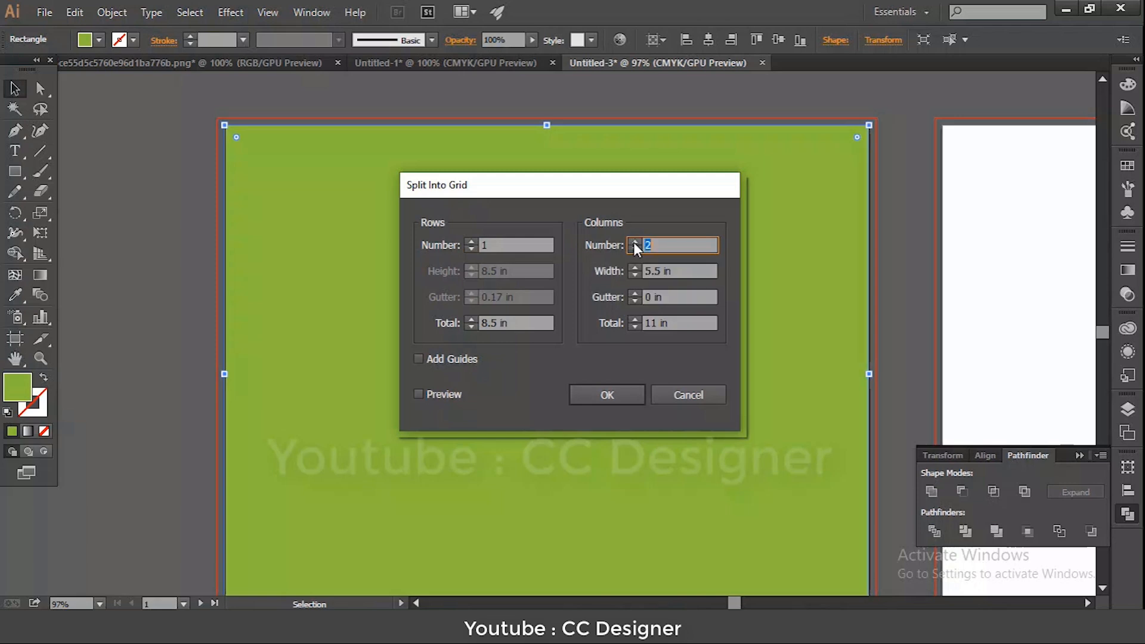
left_click(634, 242)
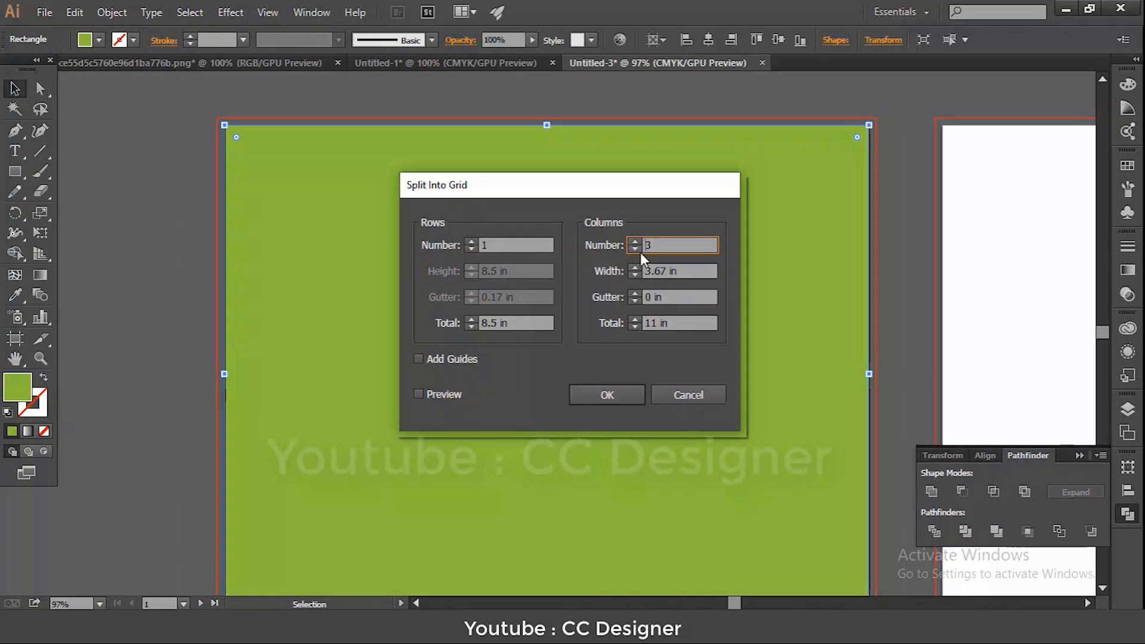
left_click(437, 394)
left_click(437, 393)
left_click(591, 391)
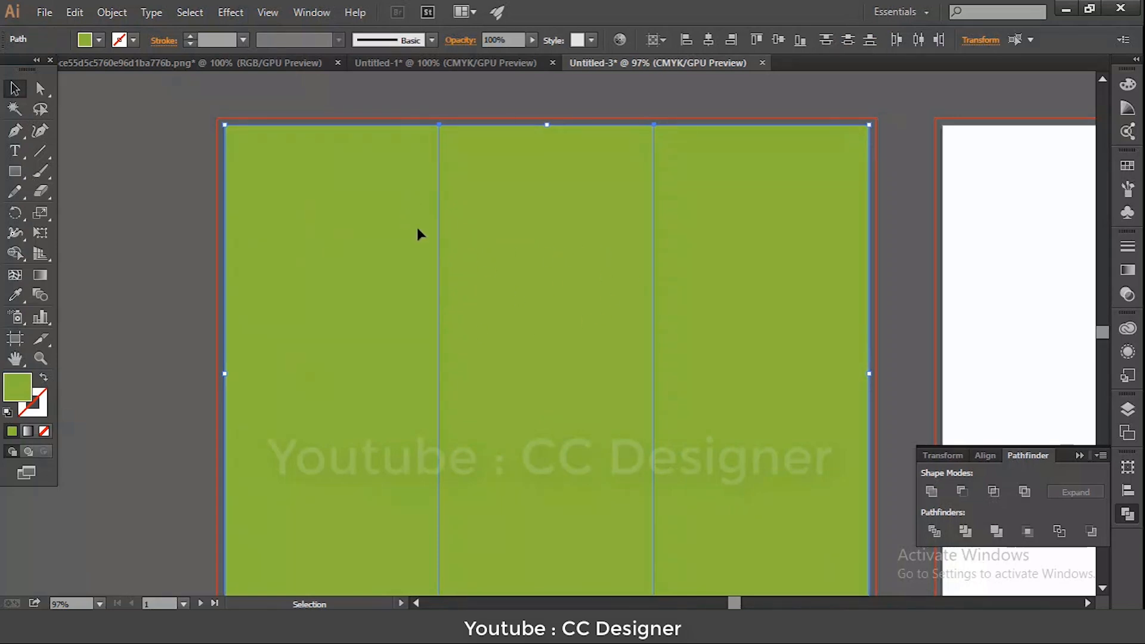
- Offset the paths of the three panels by -0.4 in with miter joins to create inner margin rectangles
left_click(109, 13)
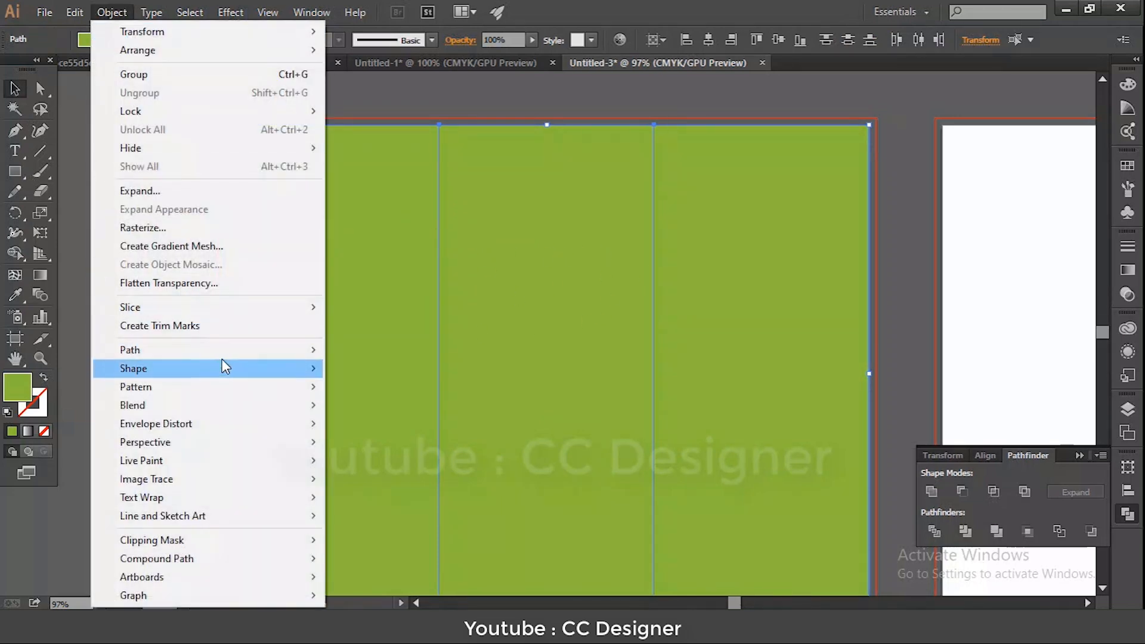
mouse_move(248, 349)
left_click(374, 411)
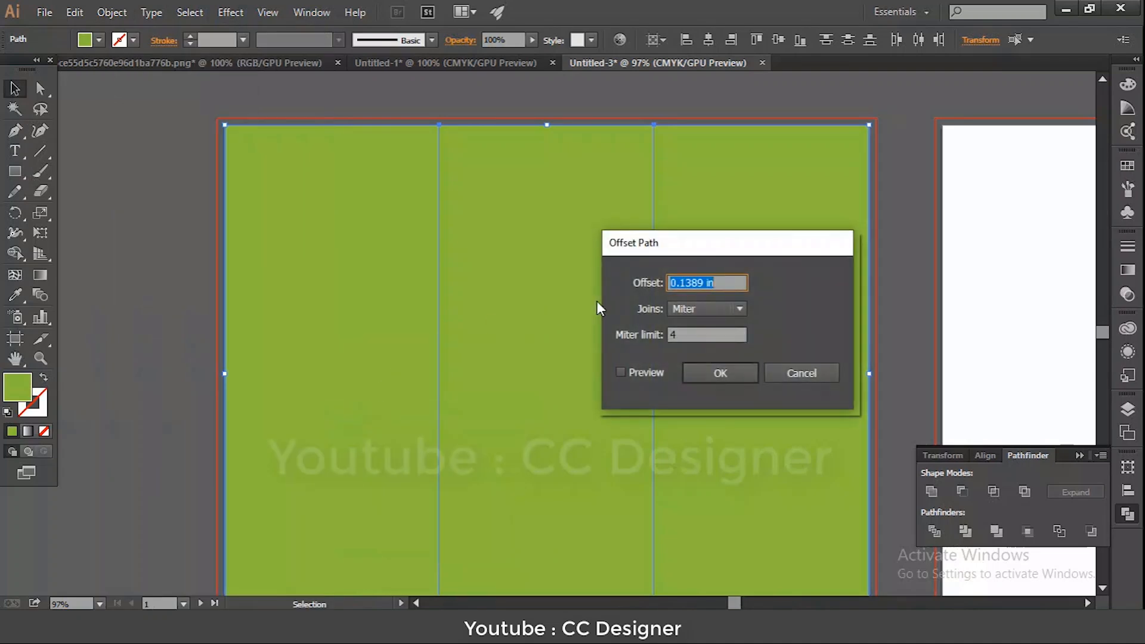
left_click_drag(698, 241, 765, 227)
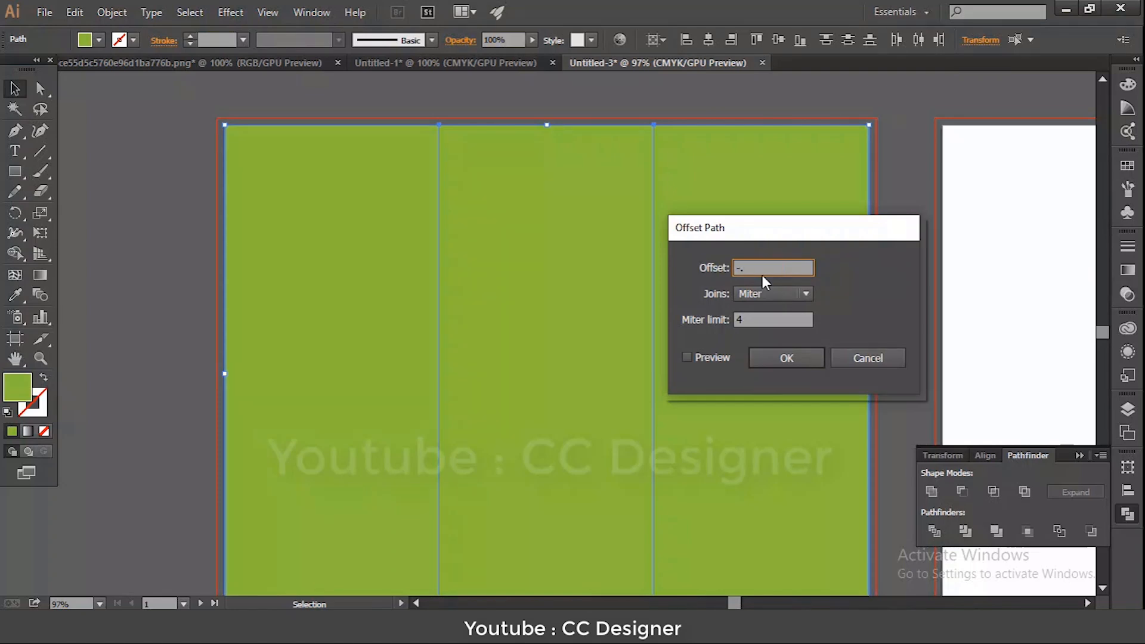
type("5")
left_click(715, 357)
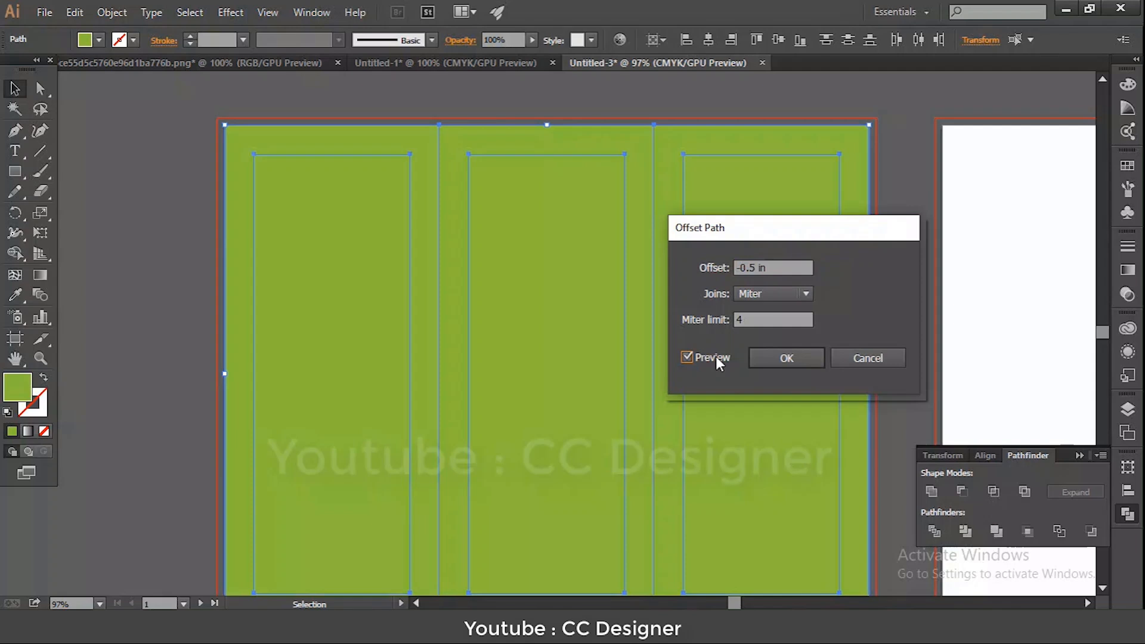
double_click(753, 267)
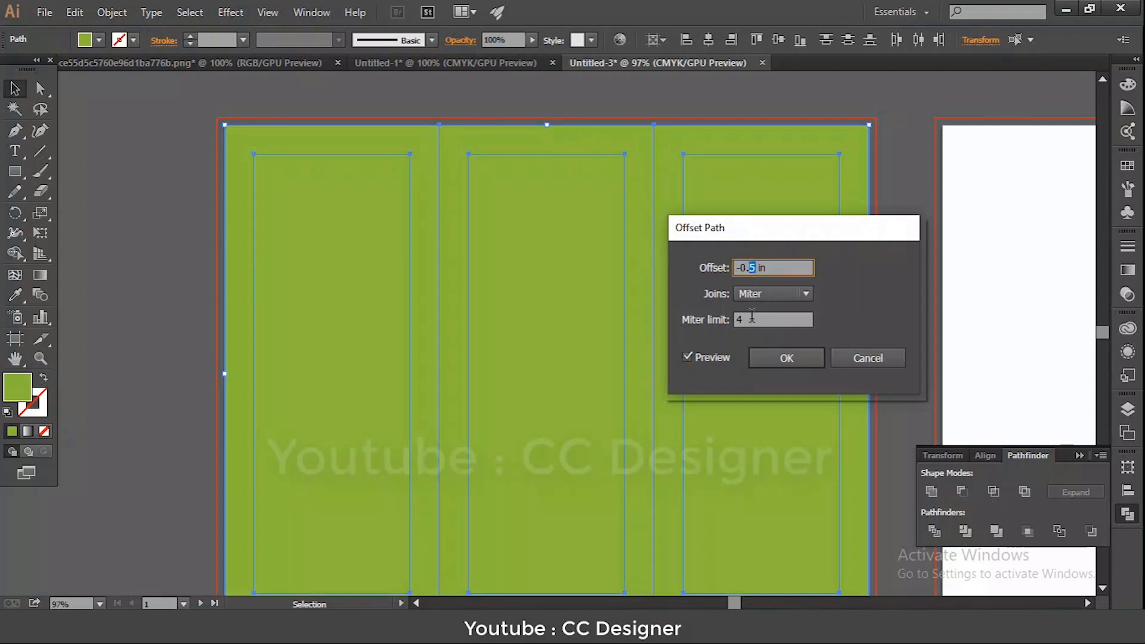
key("BackSpace")
type("4")
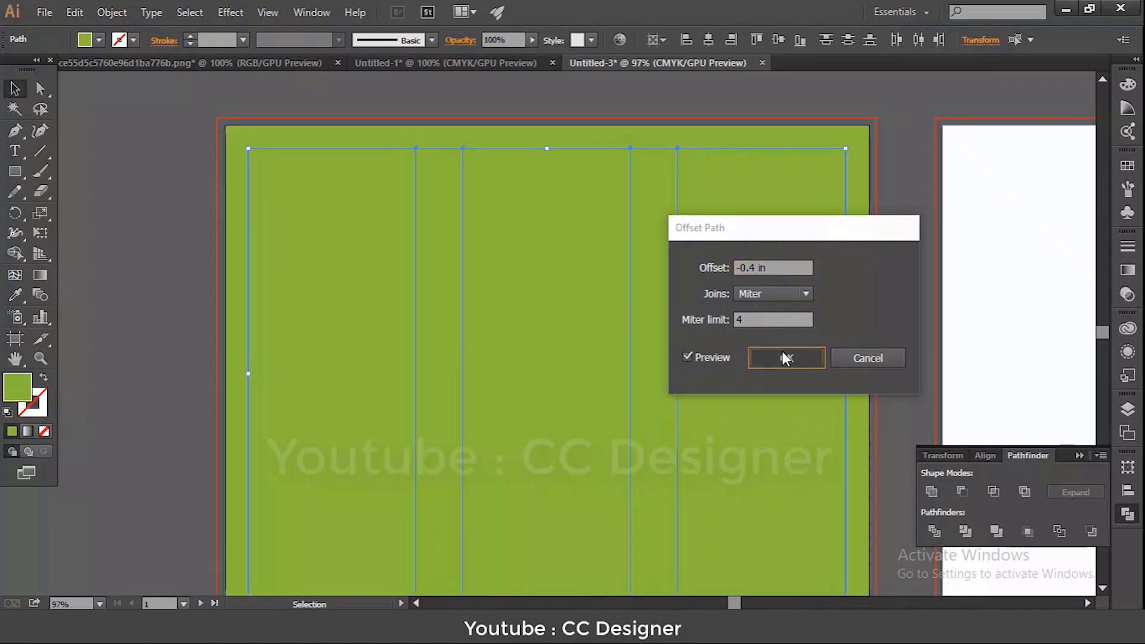
left_click(785, 358)
- Convert the three inner offset rectangles into guides
right_click(328, 241)
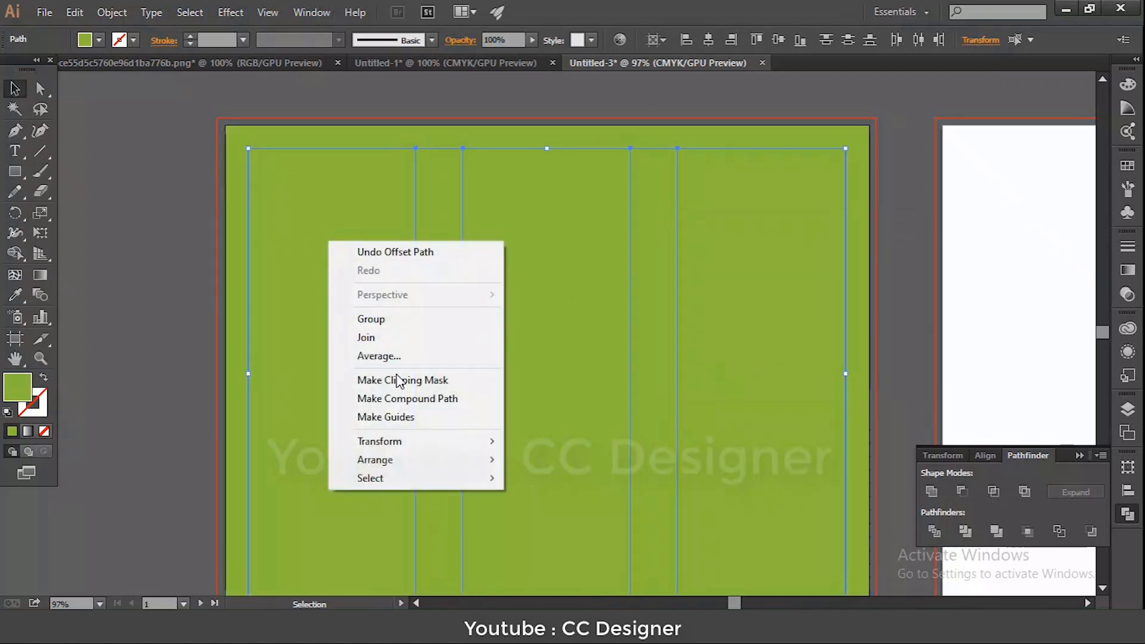
left_click(410, 417)
- Place a copy of the three green panels beside the first artboard's left edge, and select the original left panel
left_click(257, 278)
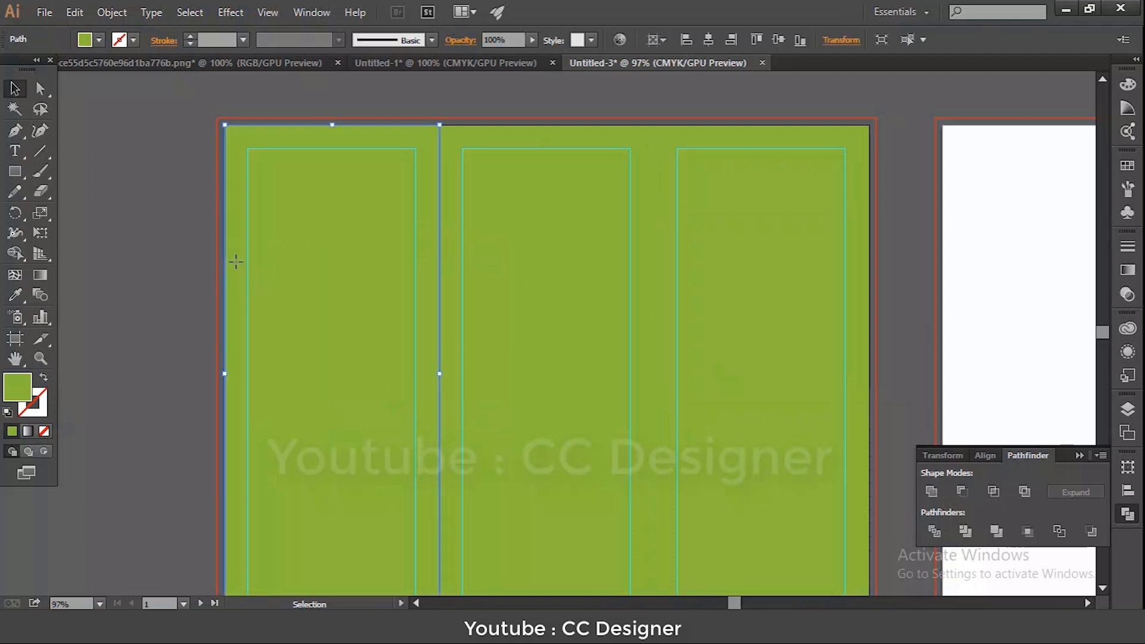
left_click_drag(390, 310, 212, 371)
key("ctrl+z")
left_click(643, 308, "shift")
left_click(755, 286, "shift")
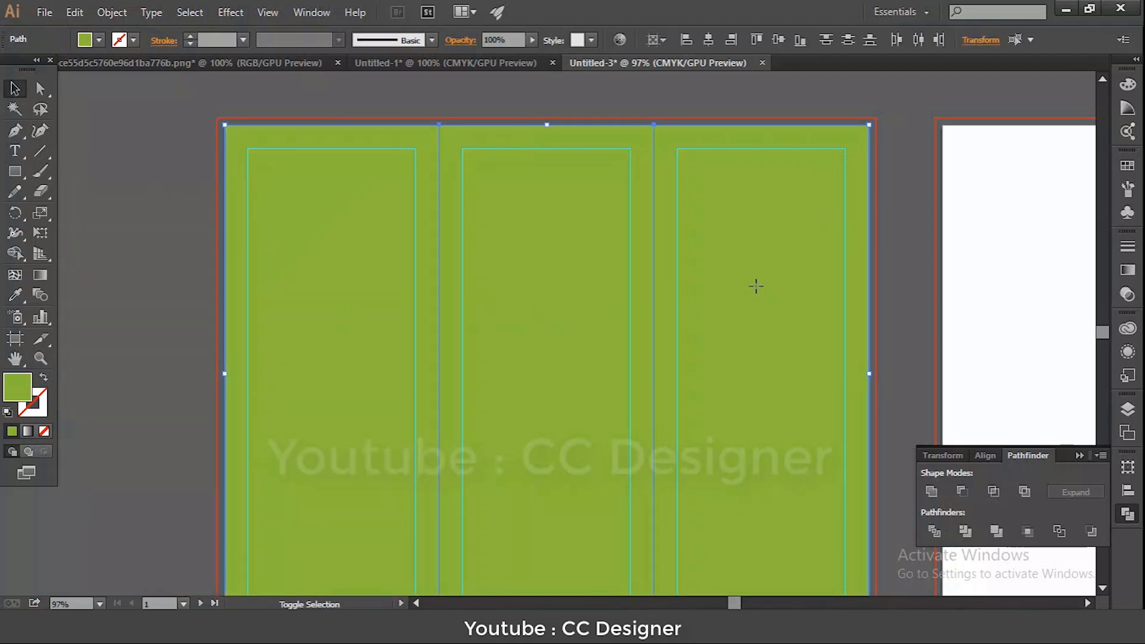
left_click_drag(768, 246, 83, 409)
left_click(292, 255)
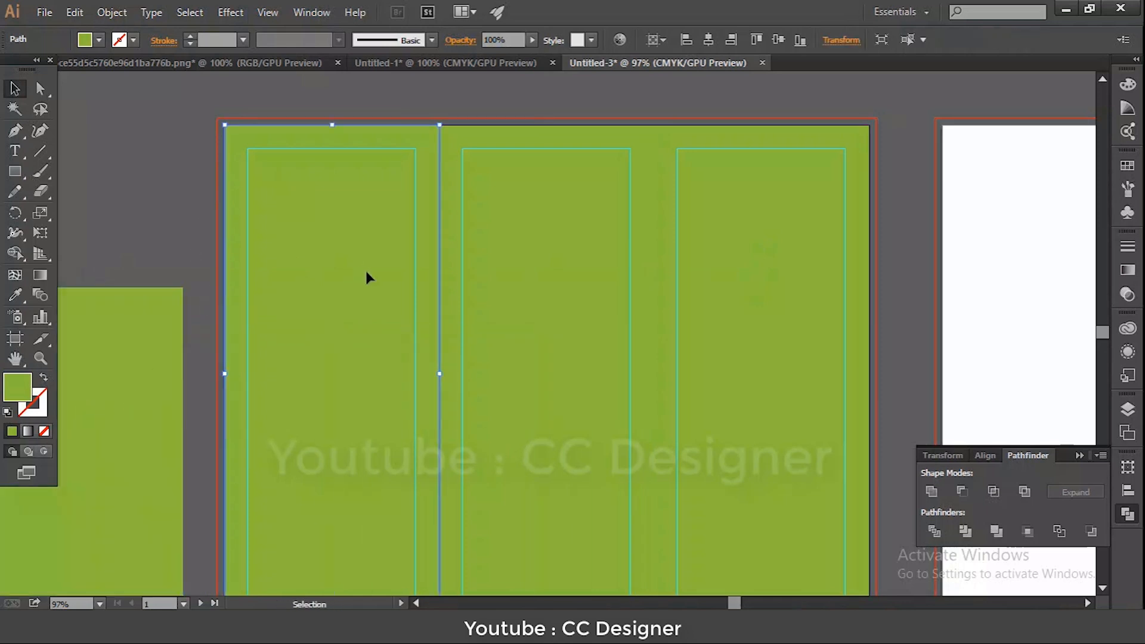
- Convert the three original green panels on the first artboard into guides and check that guides are locked
left_click(534, 280, "shift")
left_click(739, 279, "shift")
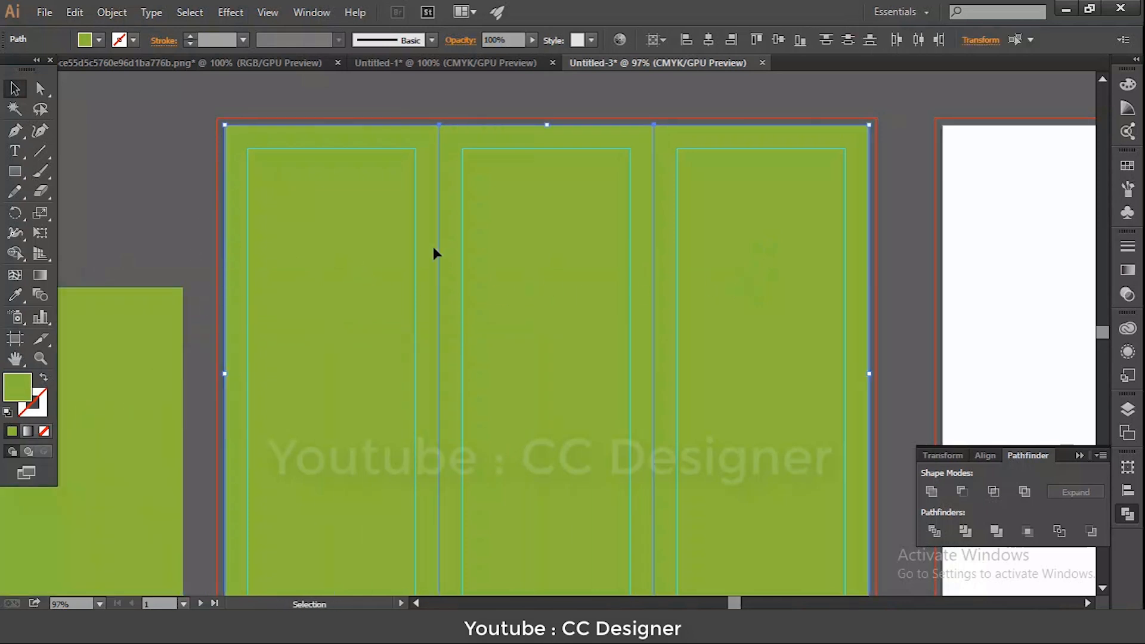
right_click(324, 246)
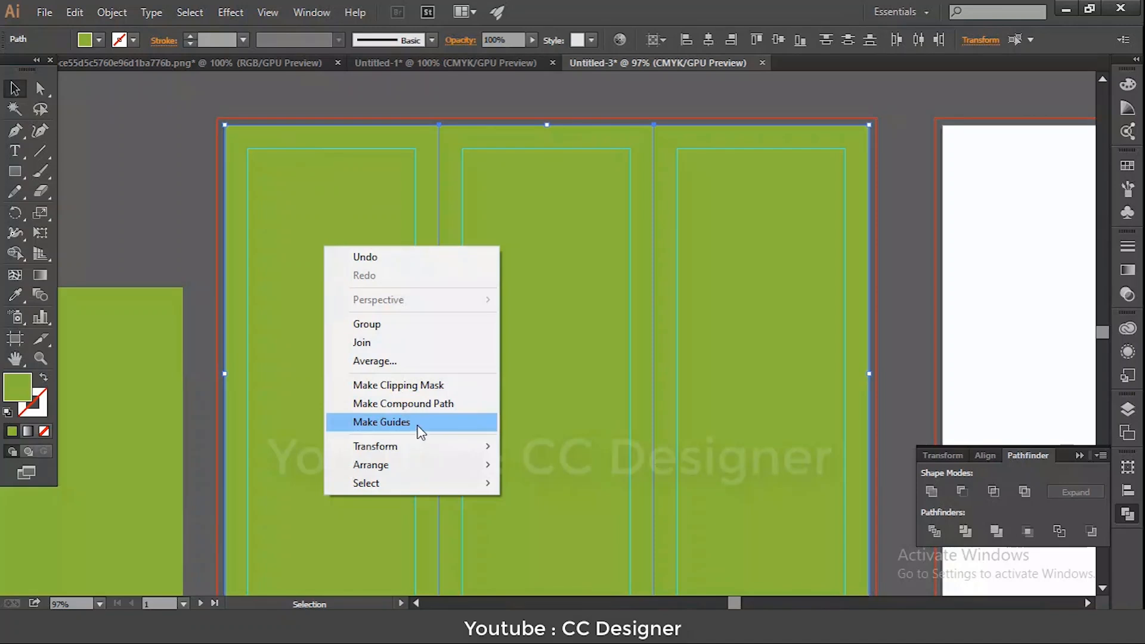
left_click(414, 427)
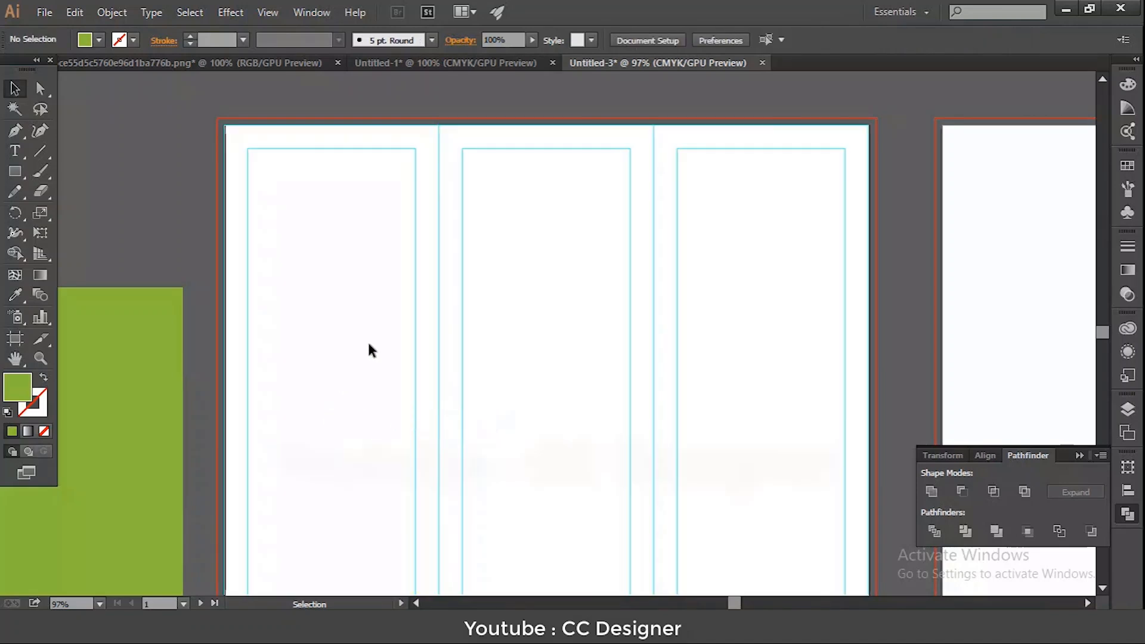
right_click(351, 215)
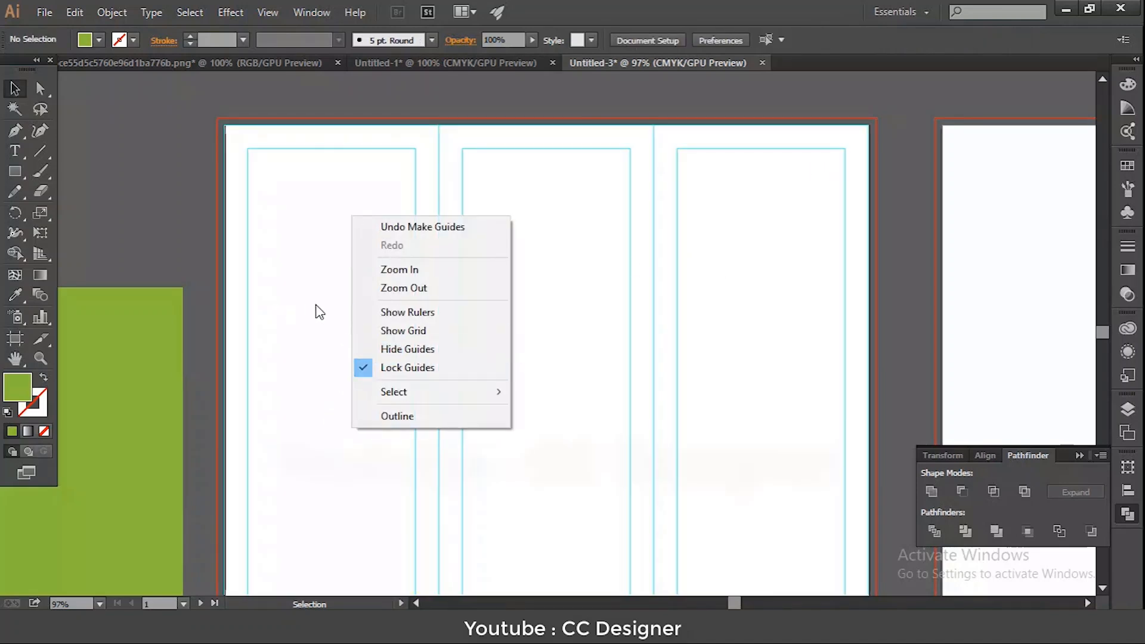
left_click(173, 205)
- Group the three copied green panels beside the first artboard
key("space")
left_click_drag(152, 354, 829, 242)
left_click_drag(119, 199, 792, 338)
key("ctrl+g")
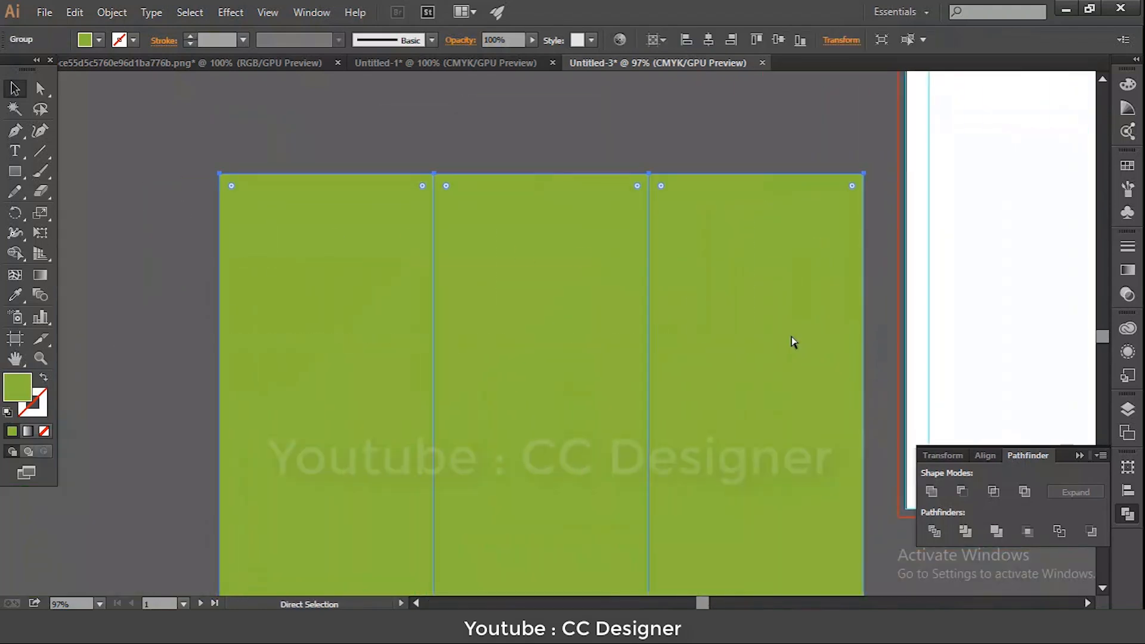
- Center the green panel group horizontally and vertically on the first artboard
left_click(566, 138)
left_click_drag(585, 251, 549, 231)
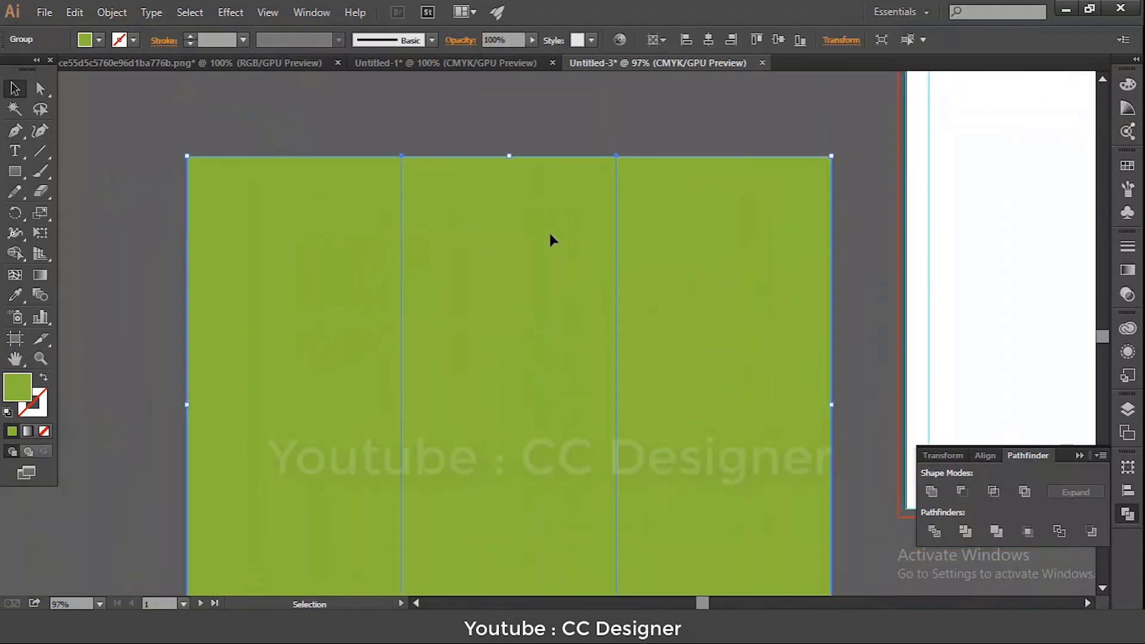
left_click(702, 40)
left_click(777, 40)
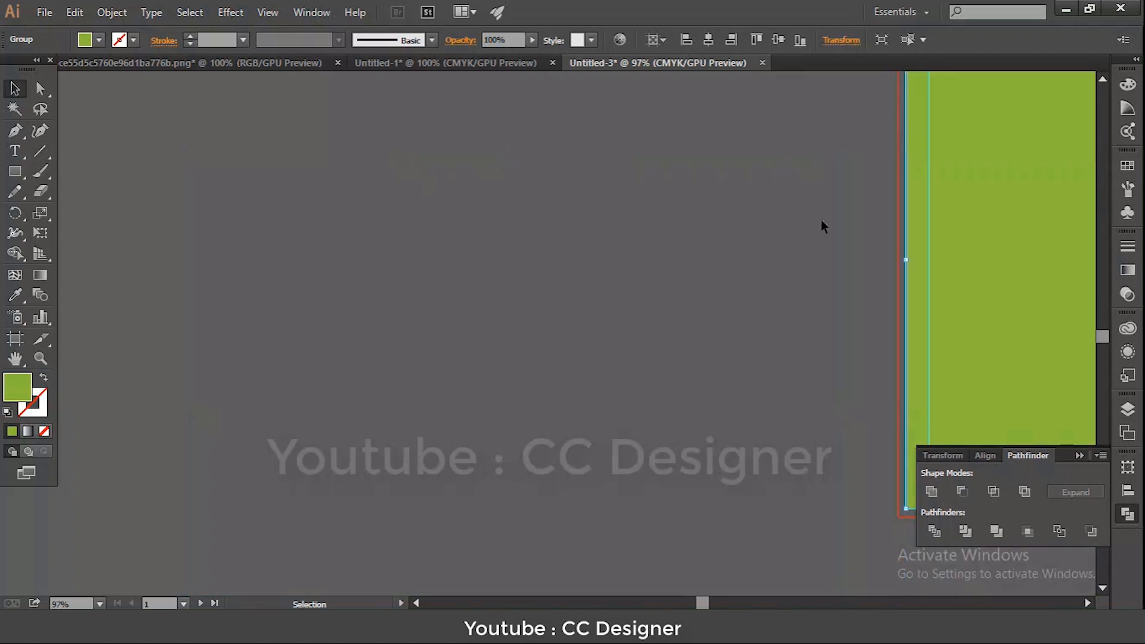
key("space")
left_click_drag(903, 173, 224, 267)
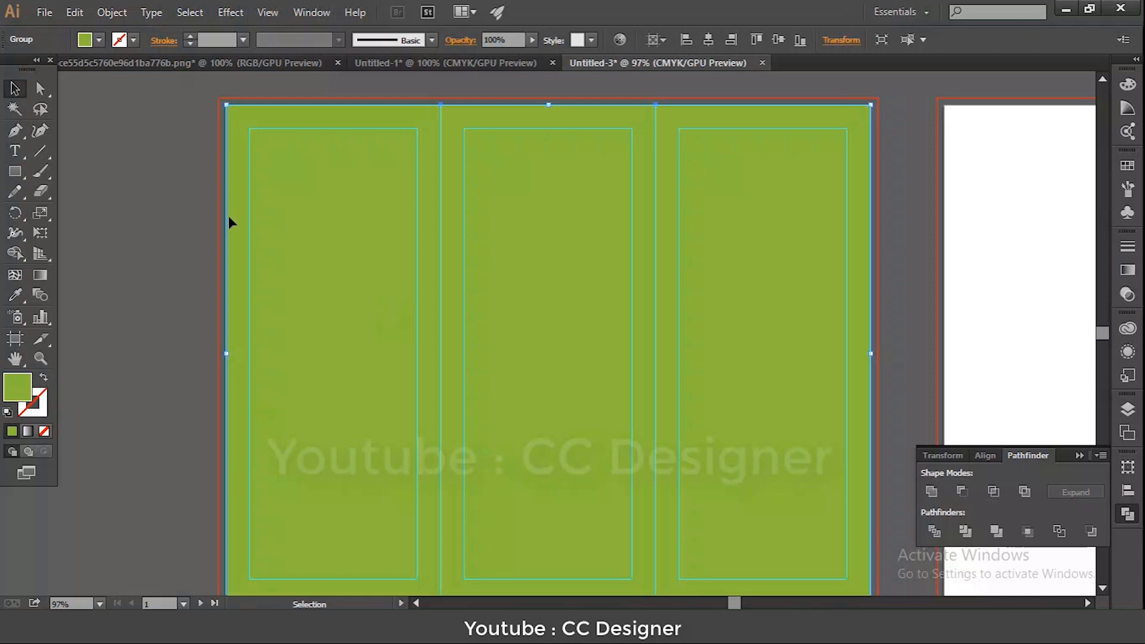
left_click(192, 203)
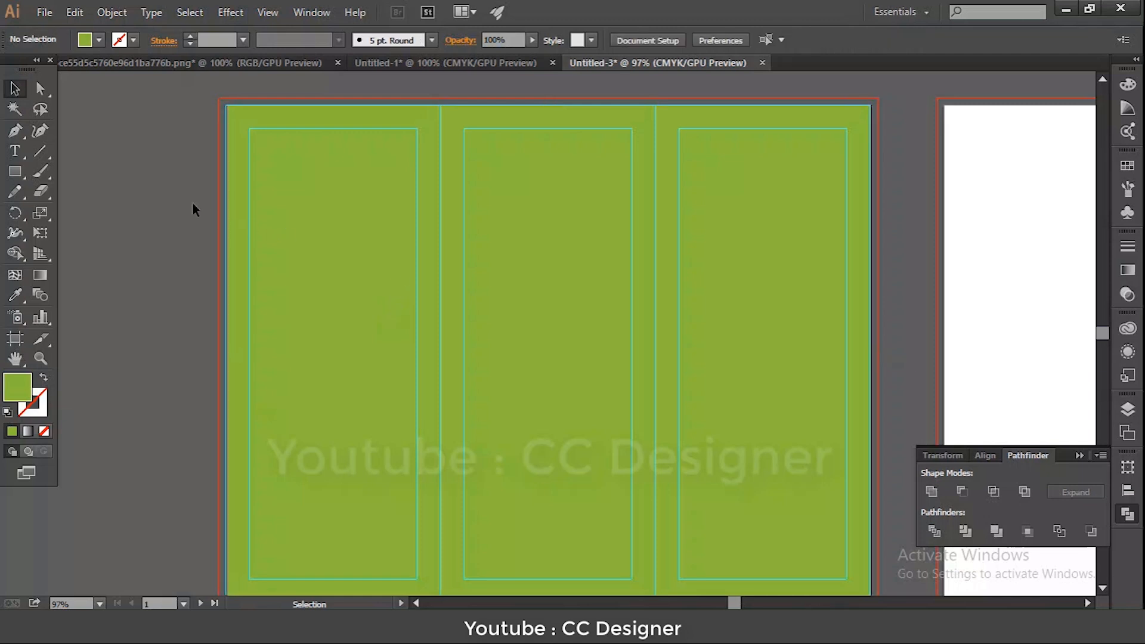
- Draw a green rectangle covering the first artboard out to its bleed edges
left_click(14, 172)
key("ctrl+equal")
key("ctrl+equal")
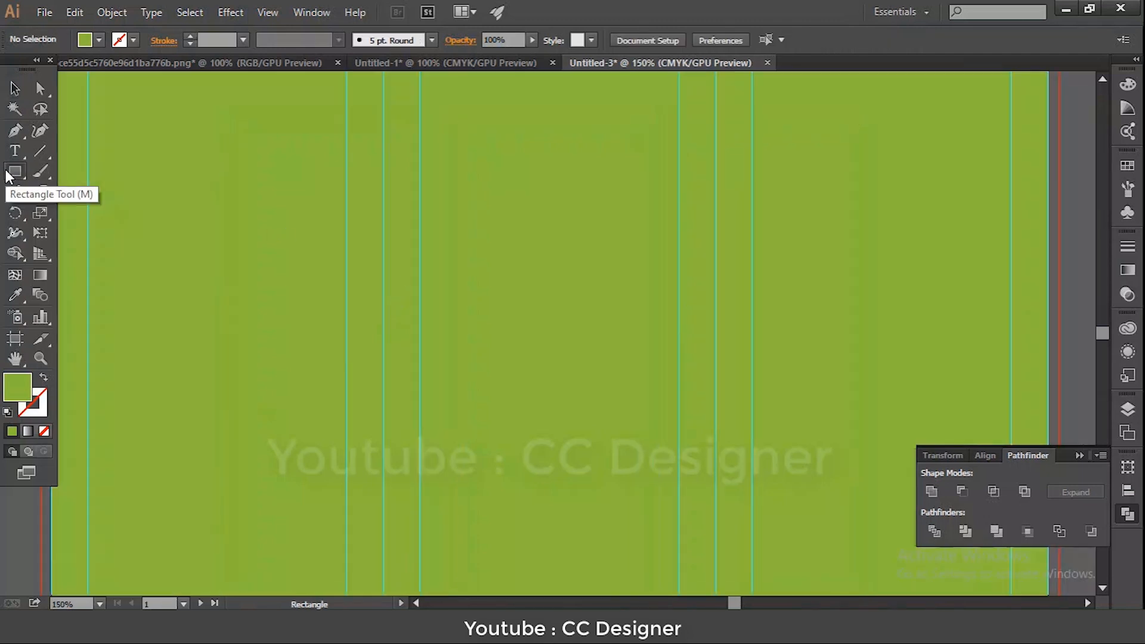
key("ctrl+minus")
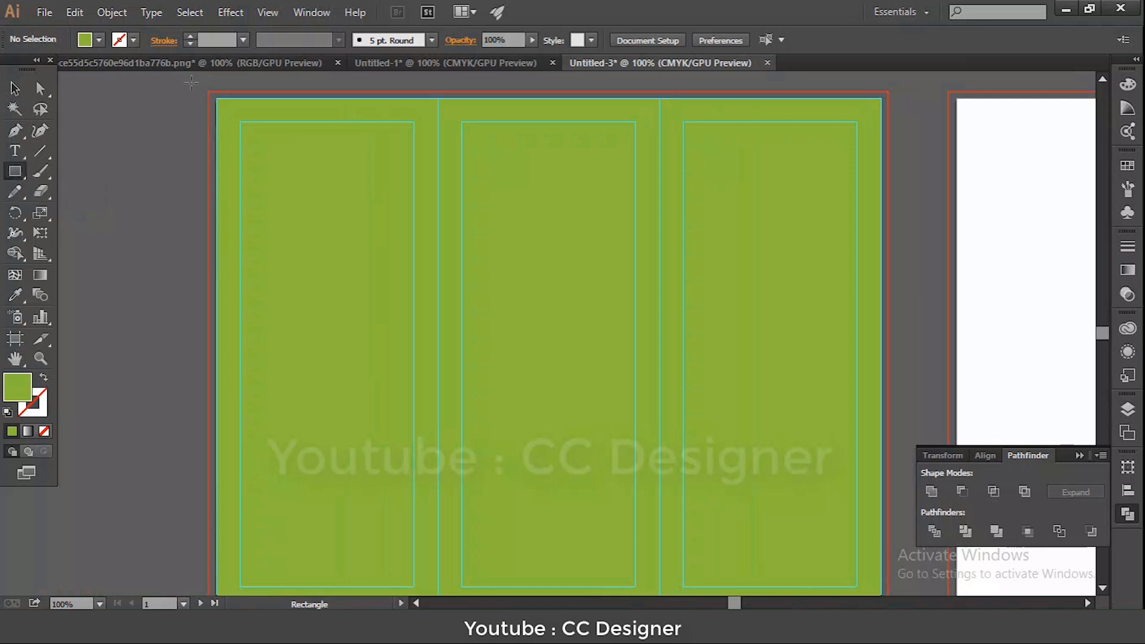
left_click_drag(207, 92, 888, 519)
left_click(112, 143)
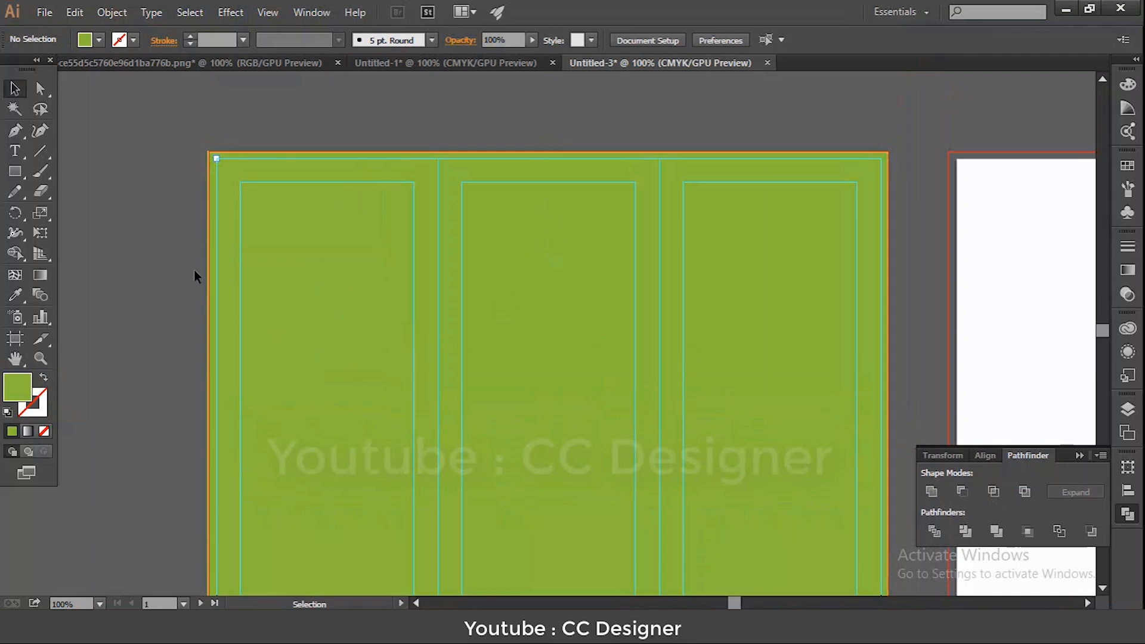
- Check the bleed rectangle's left edge up close and line it up with the bleed line
key("ctrl+=")
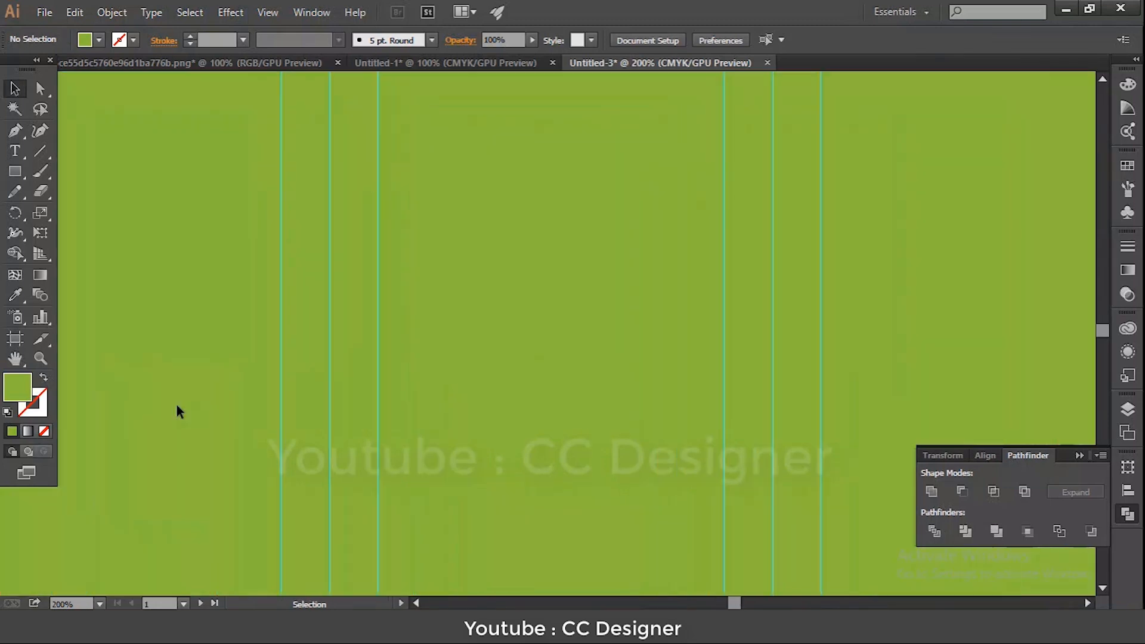
left_click_drag(411, 396, 743, 320)
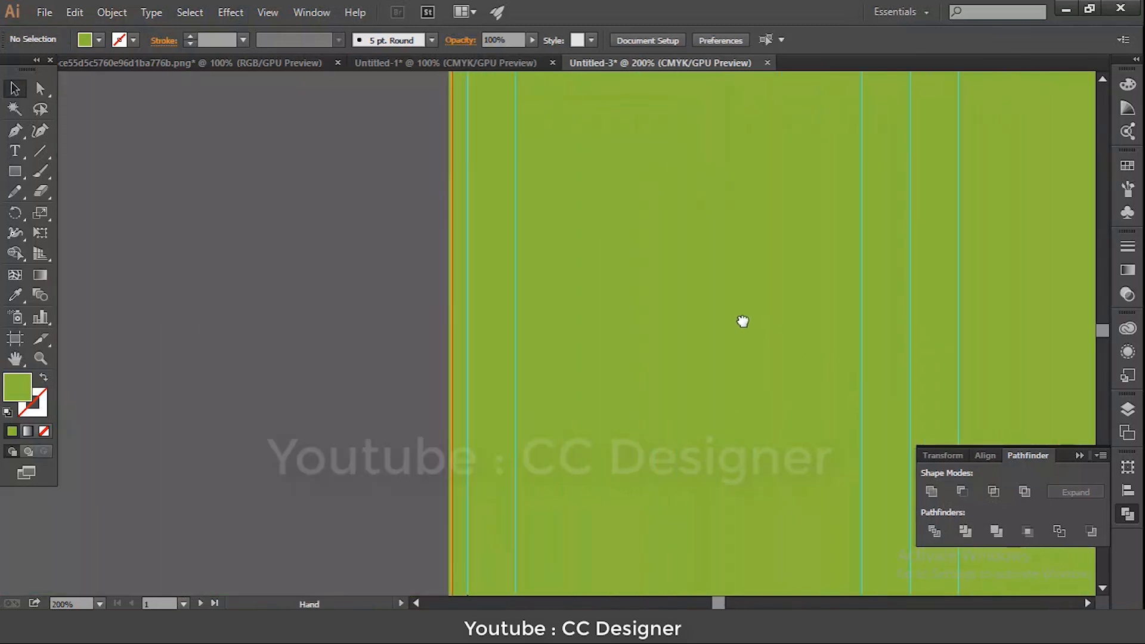
left_click(636, 385)
left_click_drag(446, 417, 451, 419)
key("ctrl+shift+a")
scroll(729, 355, "up", 4)
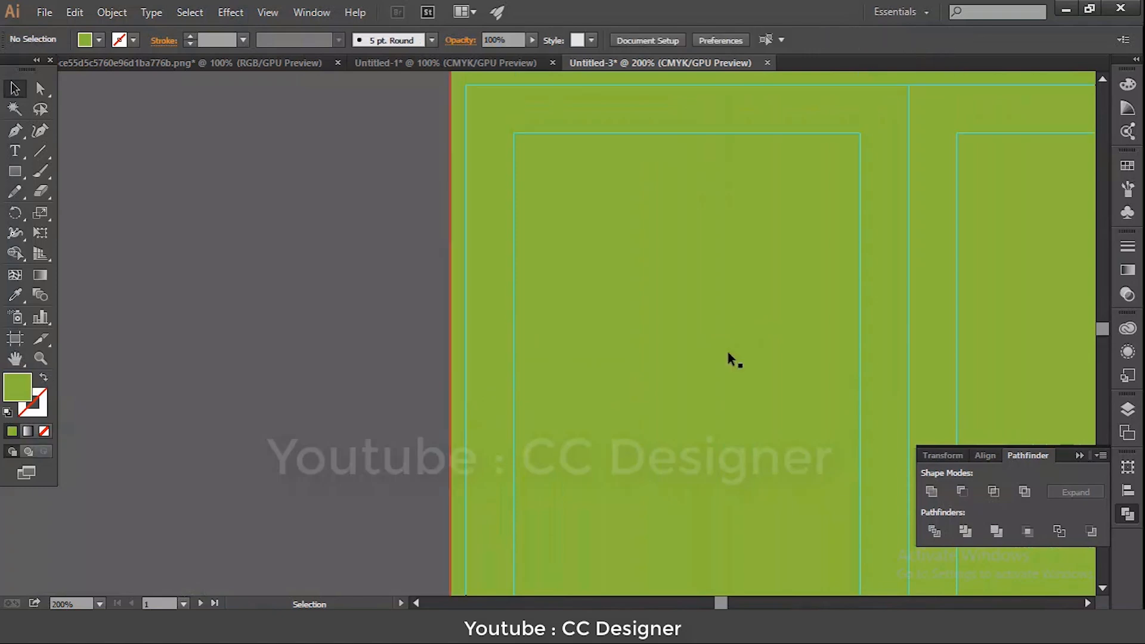
- Save the document as Brochure.ai
key("ctrl+0")
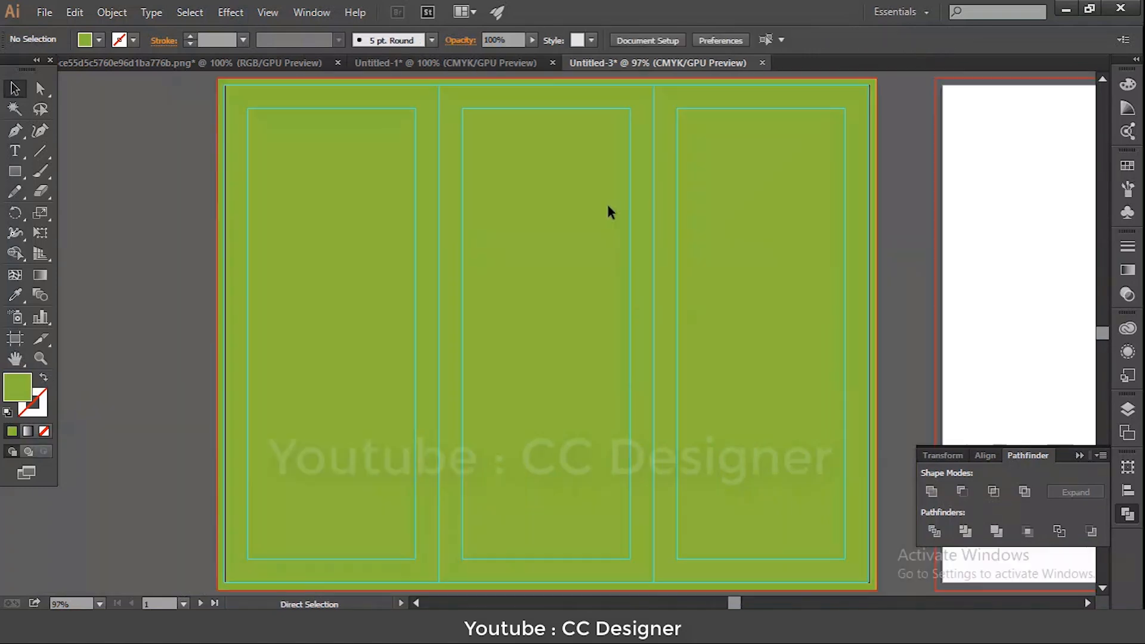
left_click(44, 12)
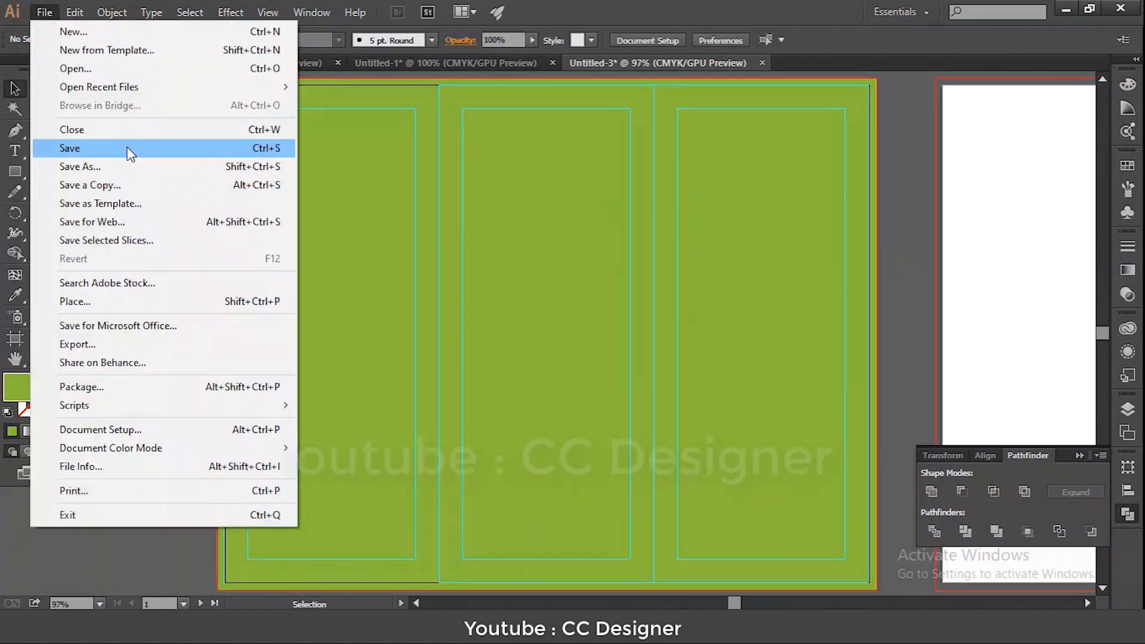
left_click(128, 148)
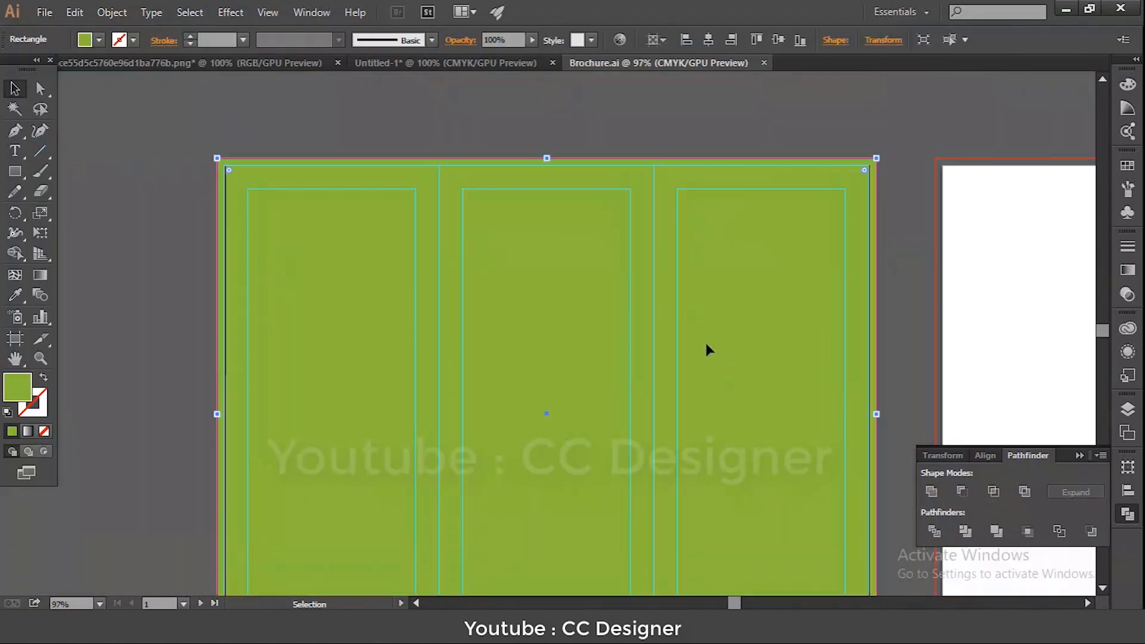
- Fill the bleed-size rectangle with light gray and lock it
left_click(99, 40)
left_click(125, 118)
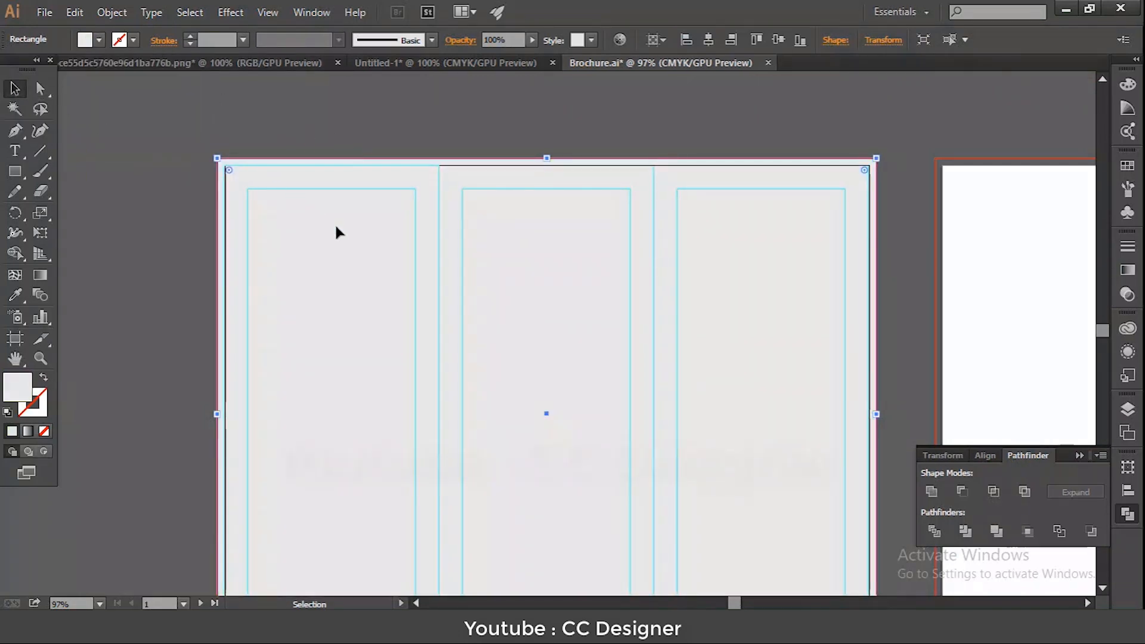
left_click(112, 12)
mouse_move(237, 109)
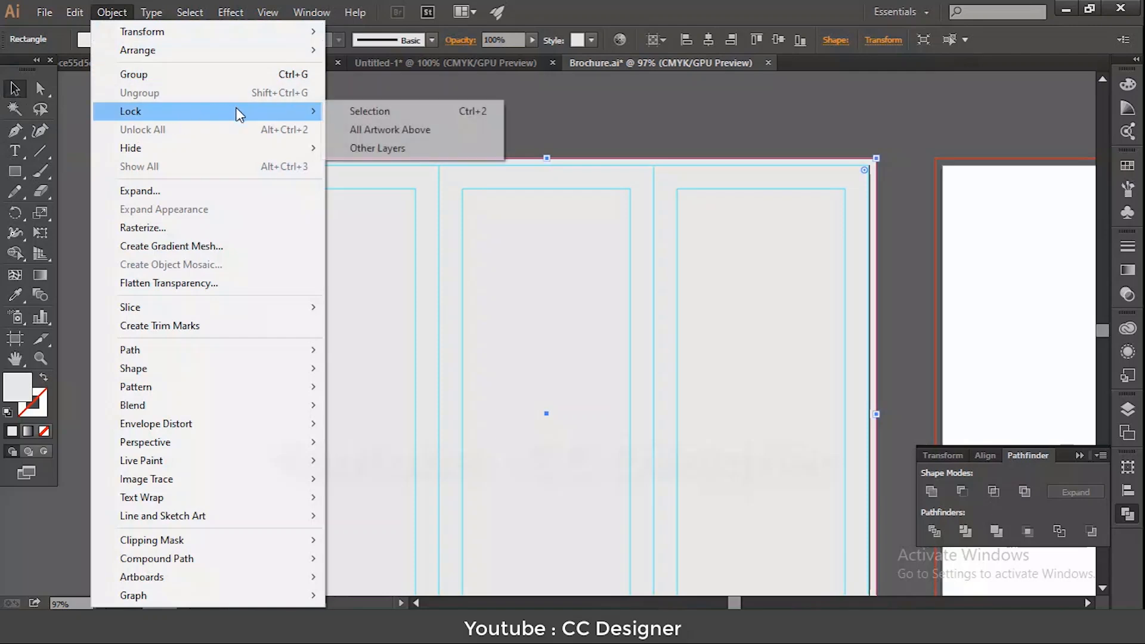
left_click(369, 111)
- Bring the green panel group to the front and move it off the first artboard to its left side
left_click_drag(430, 337, 897, 429)
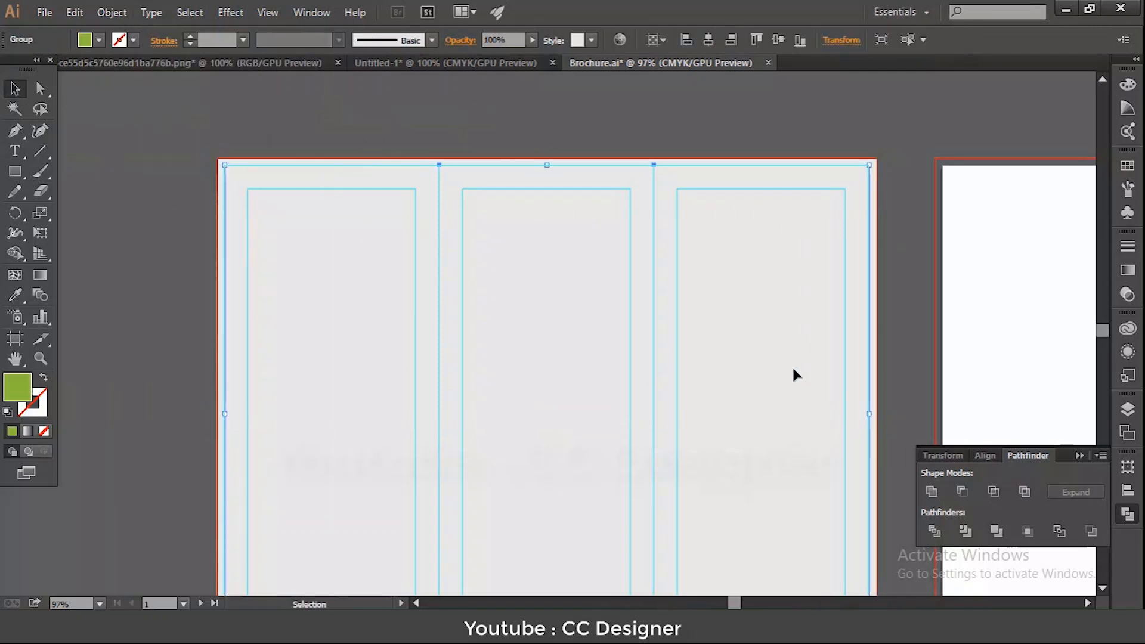
right_click(794, 370)
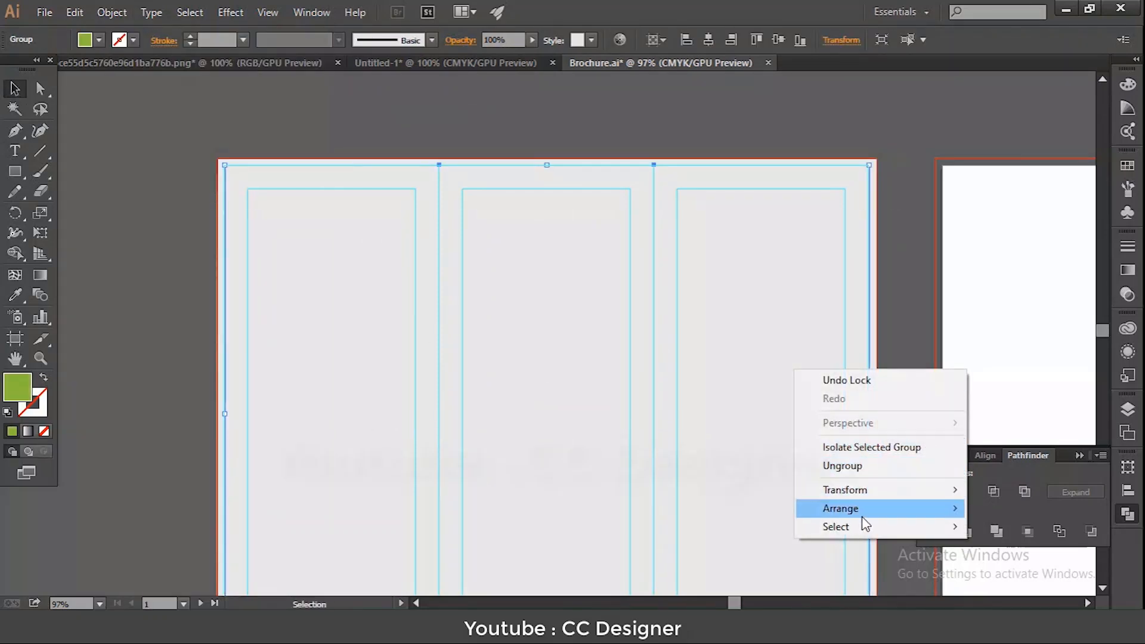
mouse_move(894, 511)
left_click(741, 516)
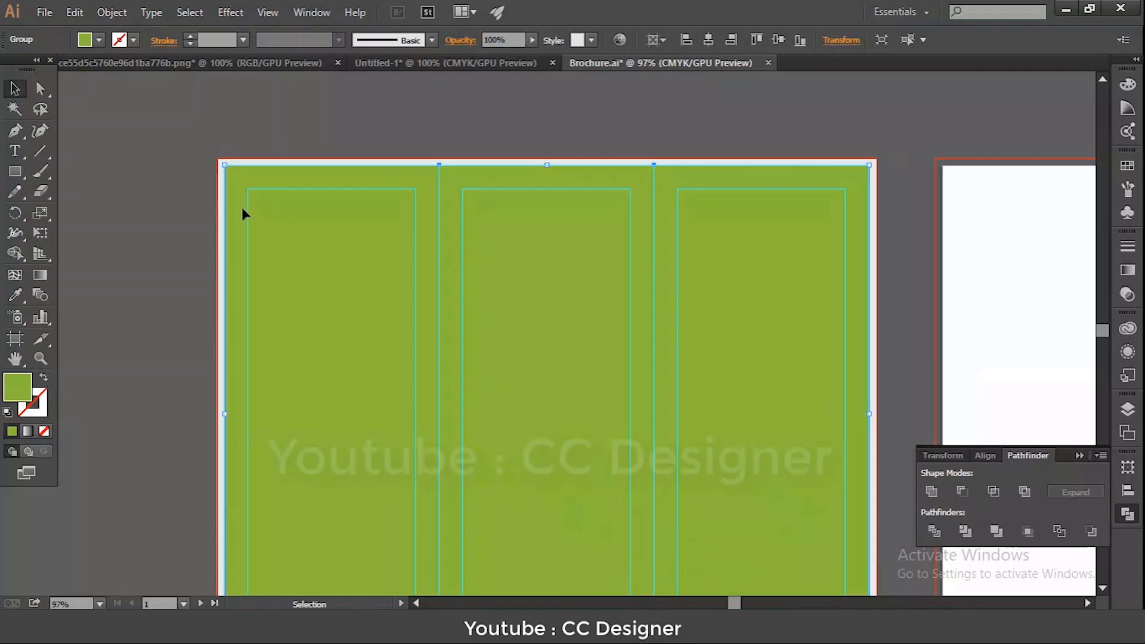
left_click(116, 221)
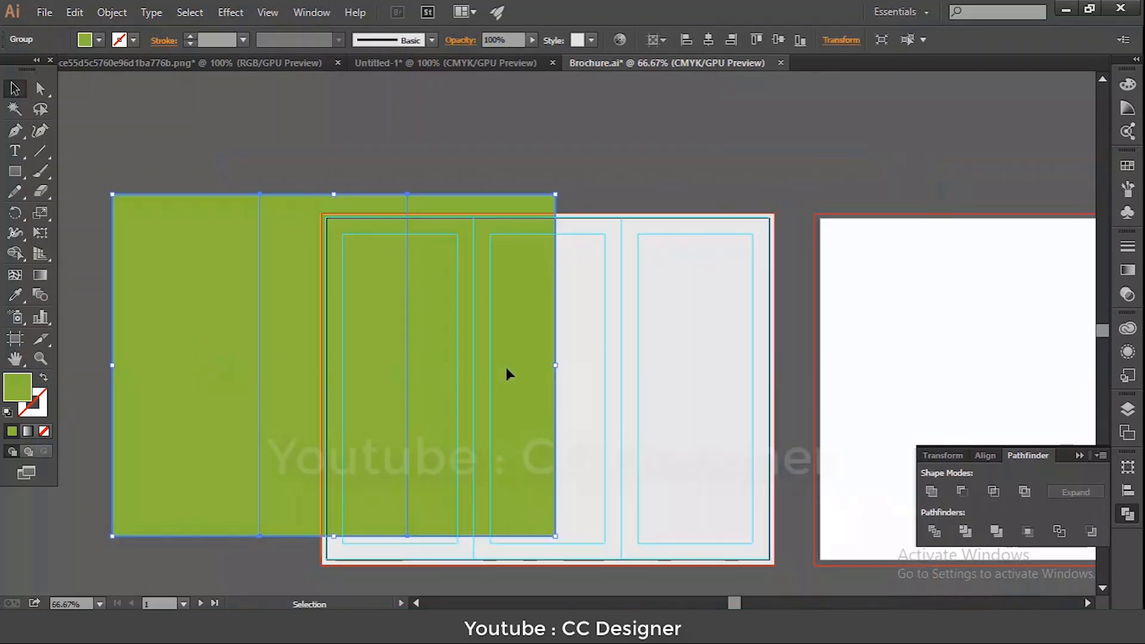
left_click_drag(505, 373, 100, 339)
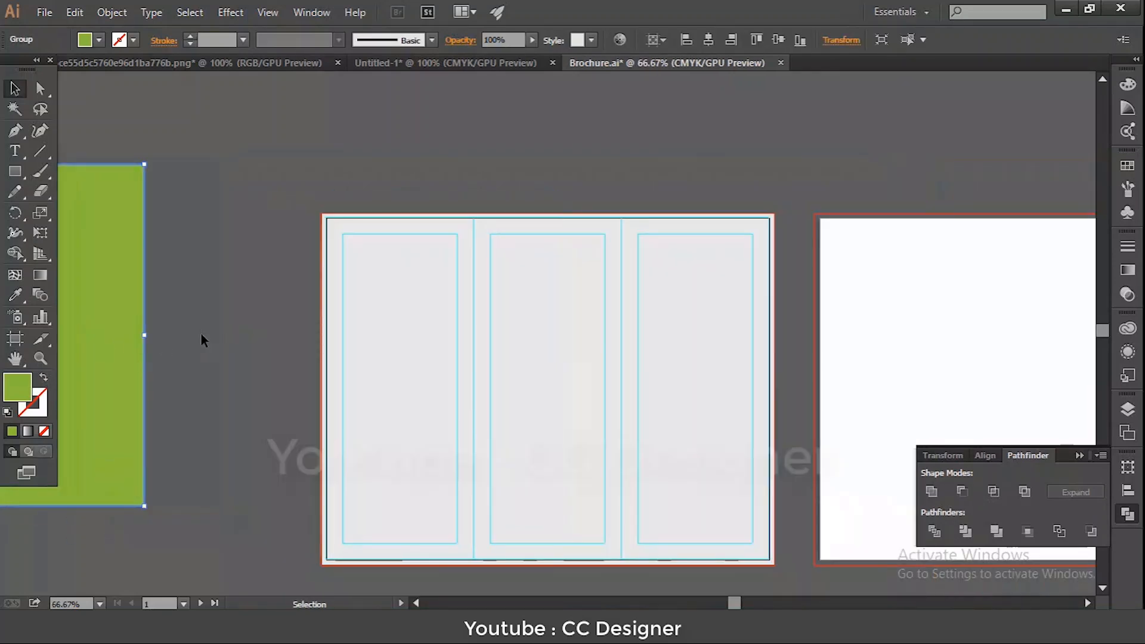
- Unlock all locked objects and unlock the guides
key("a")
key("ctrl+minus")
key("ctrl+plus")
key("ctrl+plus")
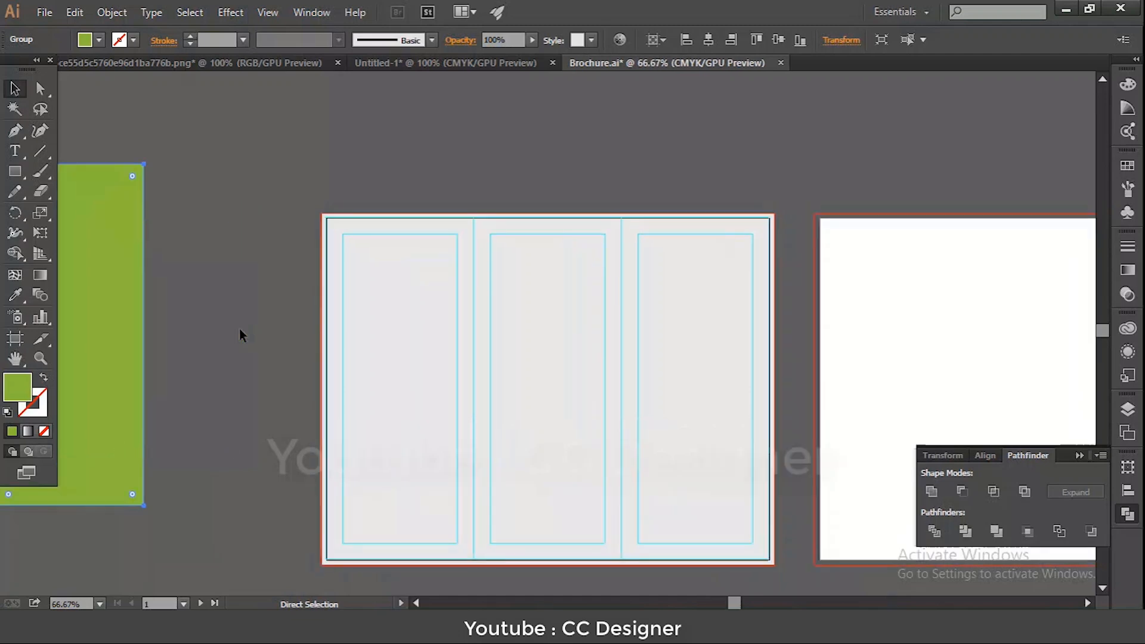
left_click(111, 12)
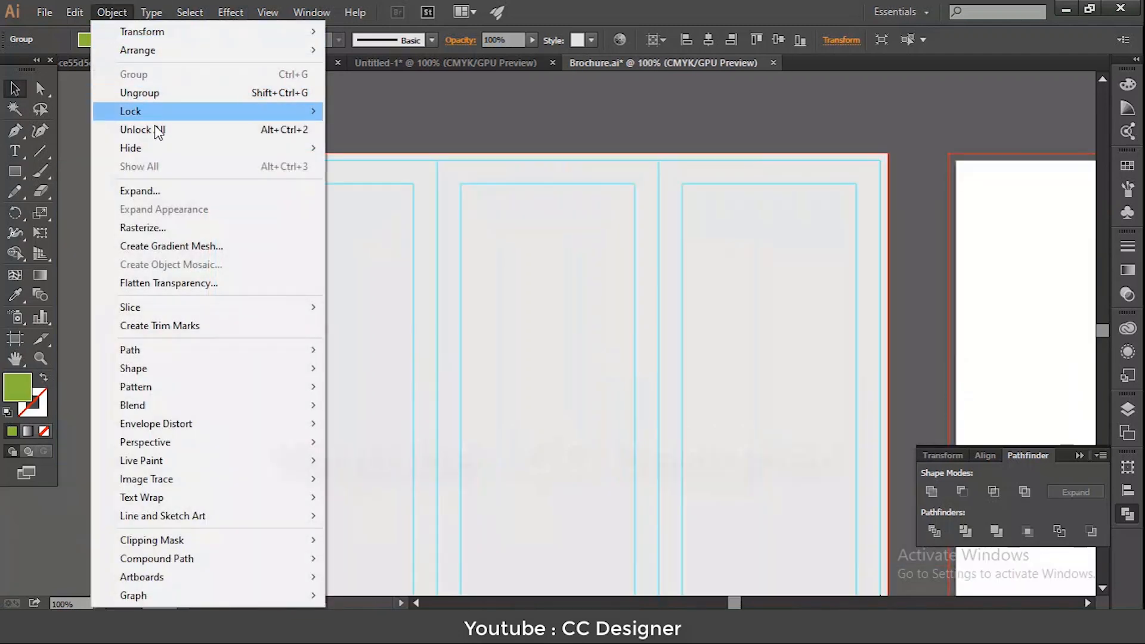
left_click(120, 130)
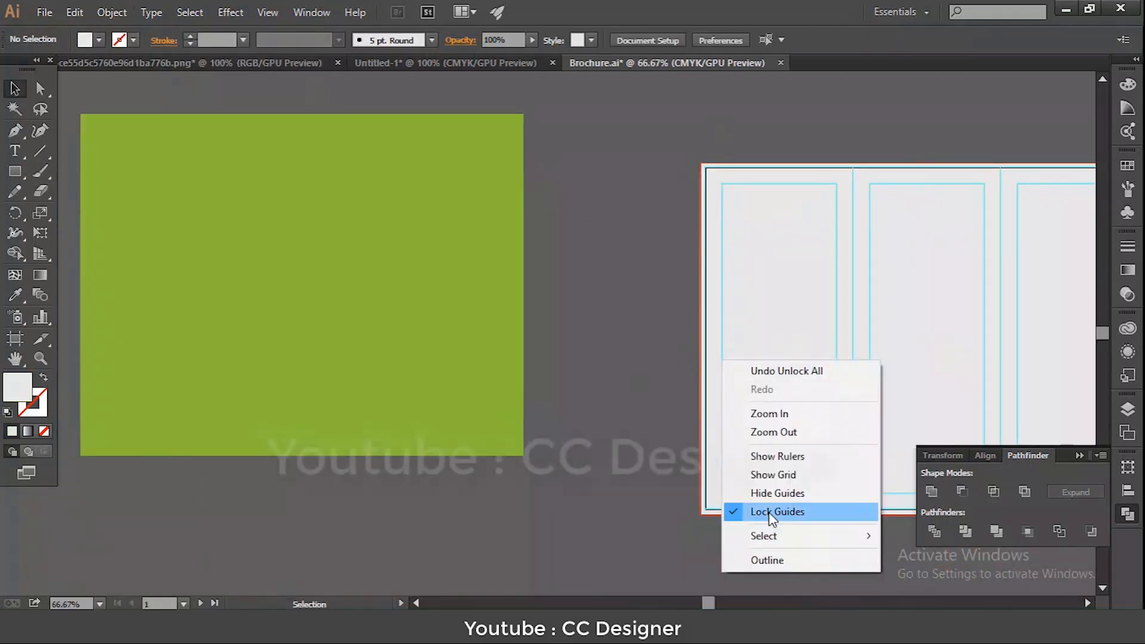
left_click(768, 514)
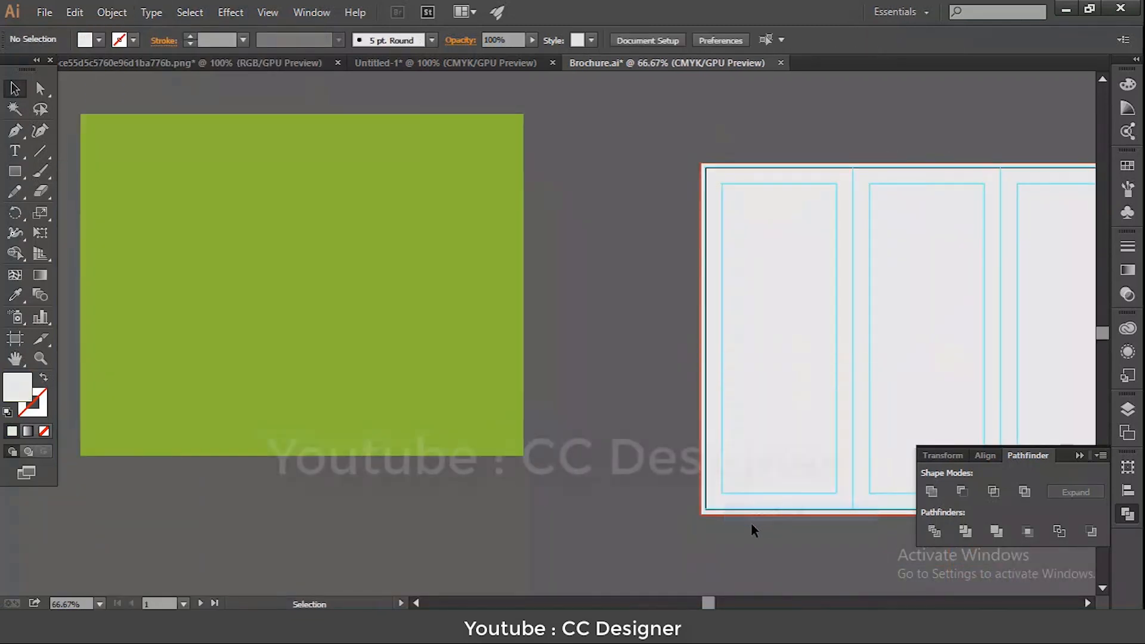
- Copy the first artboard's gray background and all its guides onto the second artboard, matching the bleed edges
left_click_drag(816, 553, 399, 553)
left_click_drag(243, 128, 757, 563)
left_click_drag(678, 439, 881, 439)
key("ctrl+z")
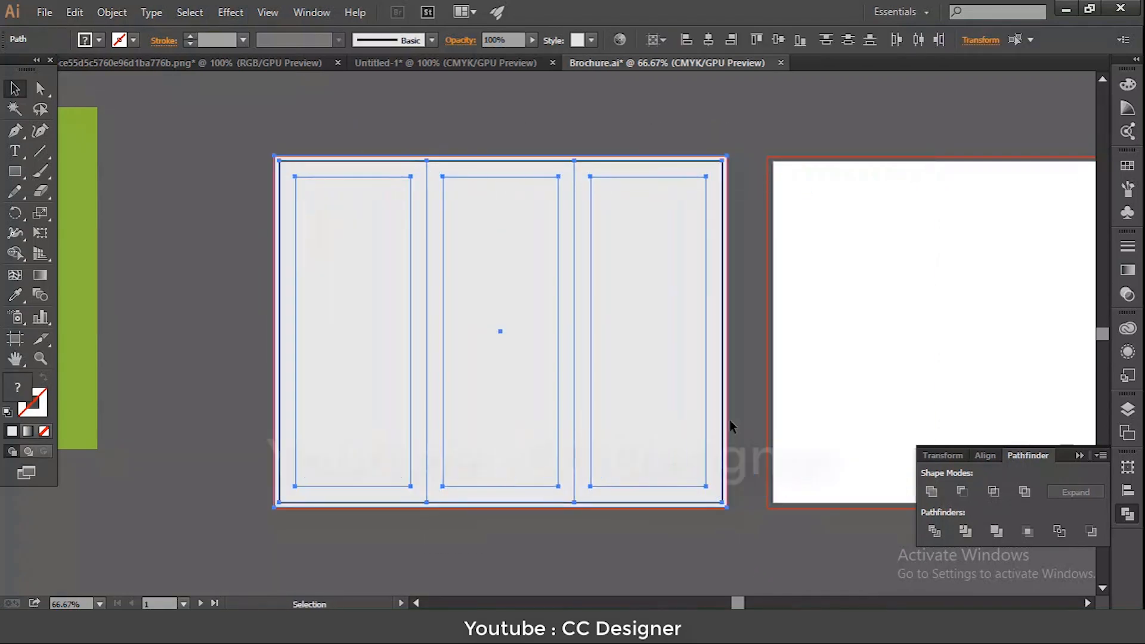
left_click_drag(657, 379, 1005, 348)
left_click_drag(847, 346, 952, 343)
left_click_drag(732, 536, 334, 516)
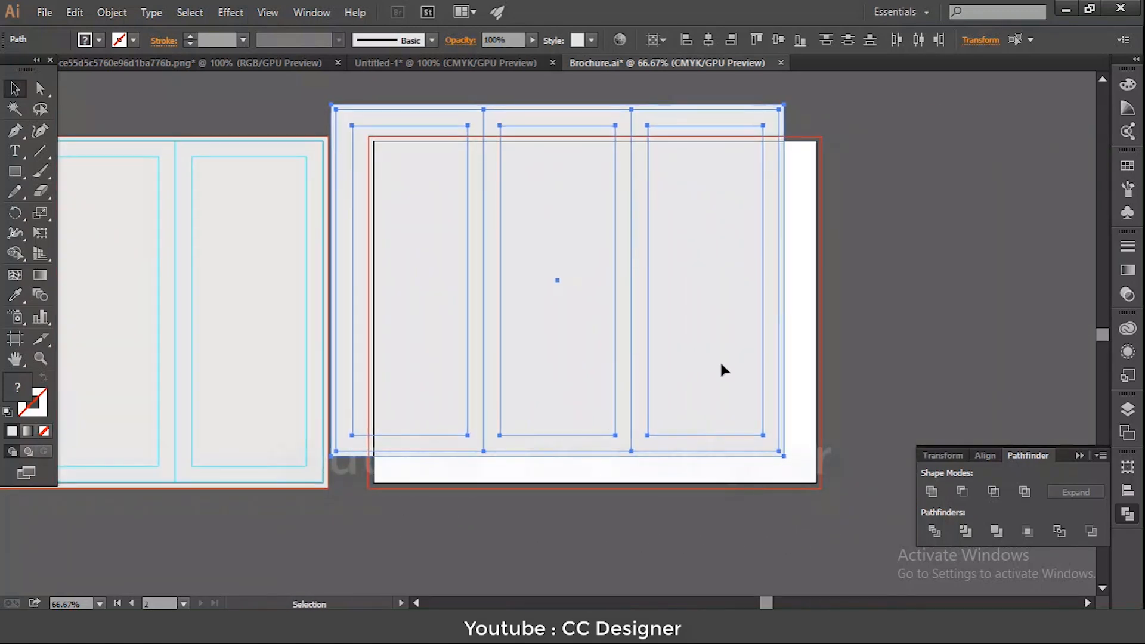
left_click_drag(721, 365, 746, 385)
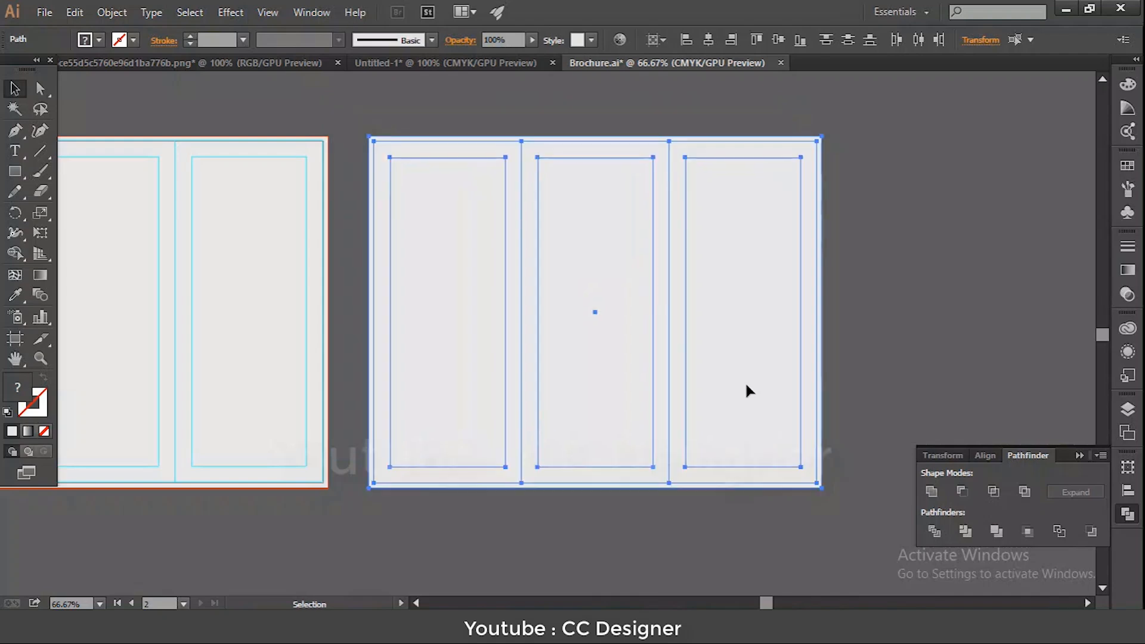
- Lock the gray background and all guides on the second artboard
left_click(543, 549)
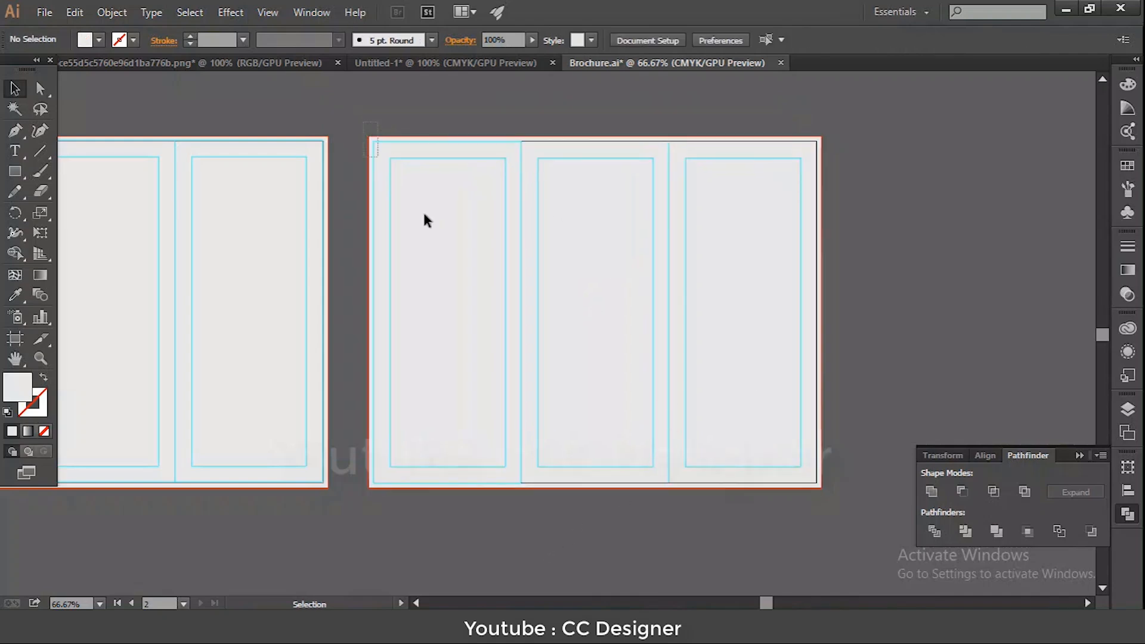
left_click_drag(358, 399, 856, 528)
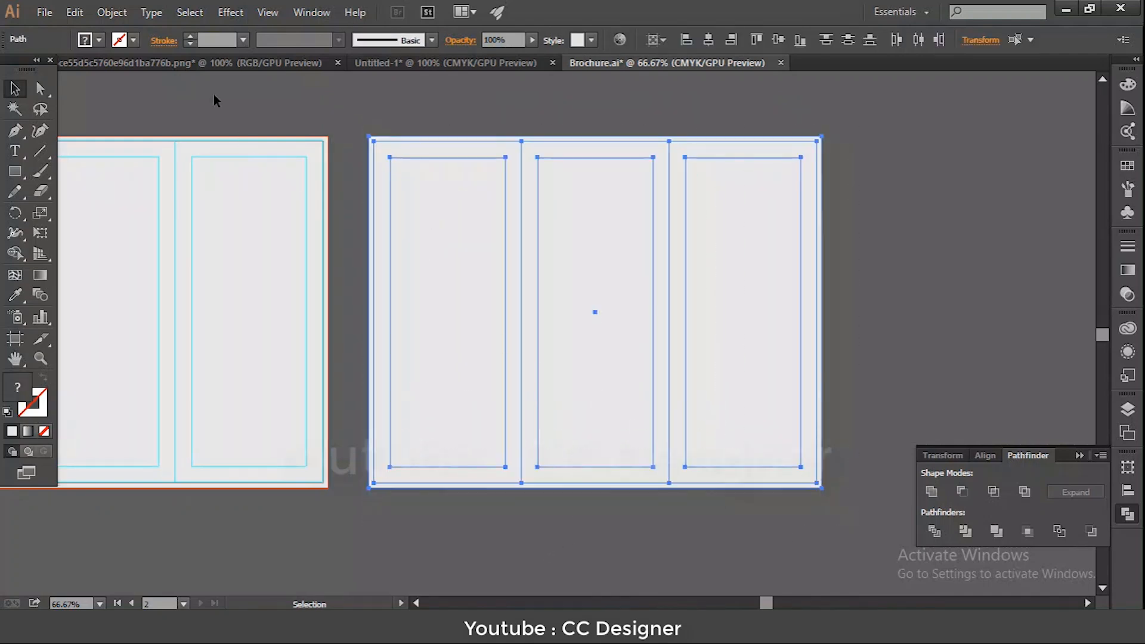
left_click(111, 12)
mouse_move(273, 113)
left_click(382, 118)
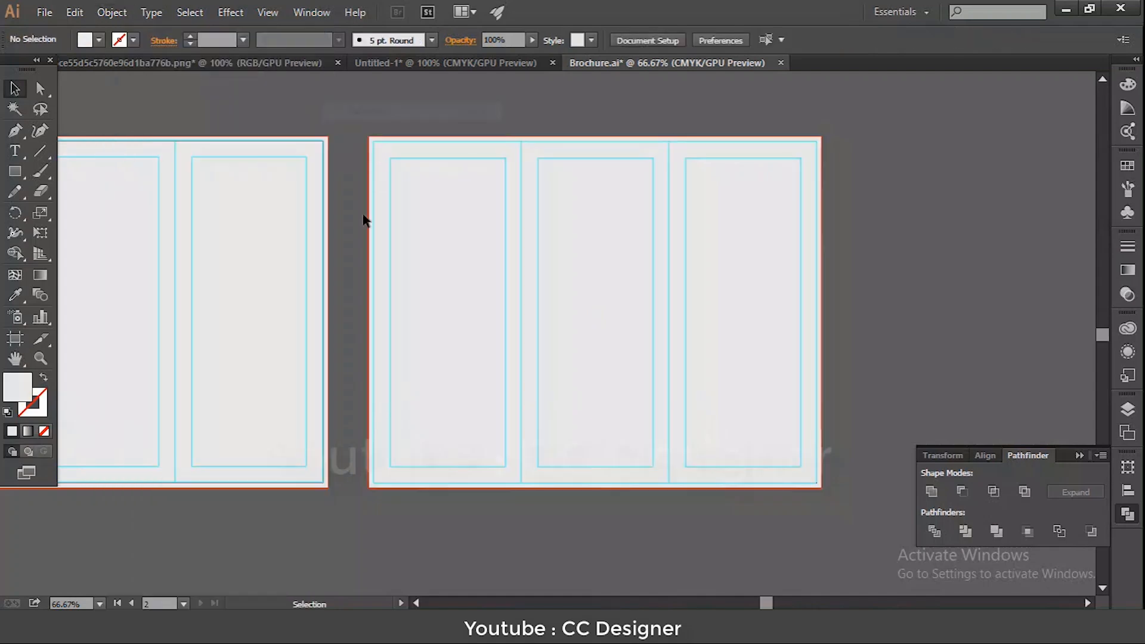
- Lock the gray background and all guides on the first artboard
left_click_drag(362, 217, 801, 256)
left_click_drag(312, 112, 793, 513)
left_click(112, 12)
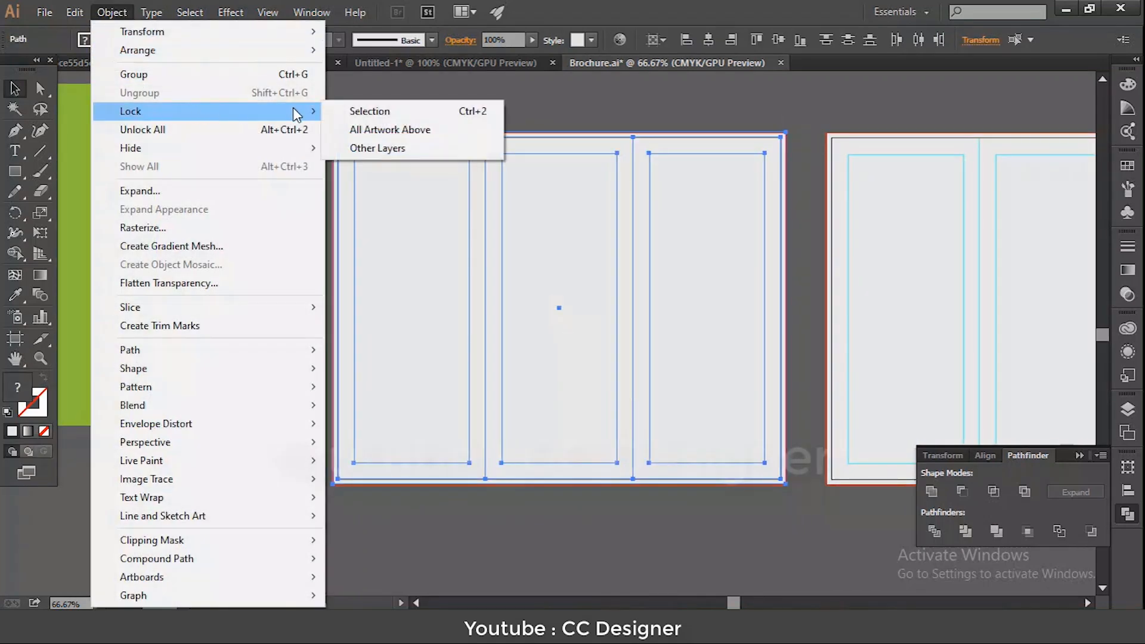
left_click(382, 111)
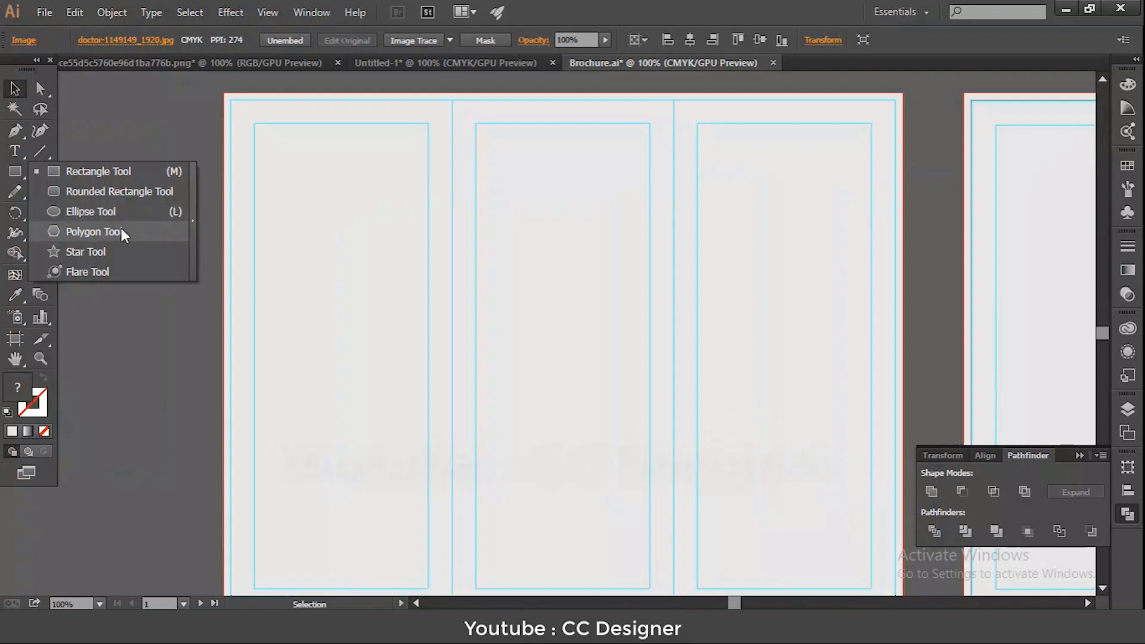
- Draw a large, slightly tilted three-sided polygon over the panels of the first artboard
left_click(121, 232)
left_click_drag(529, 225, 778, 409)
key("Down")
key("Down")
key("Down")
scroll(608, 370, "up", 5)
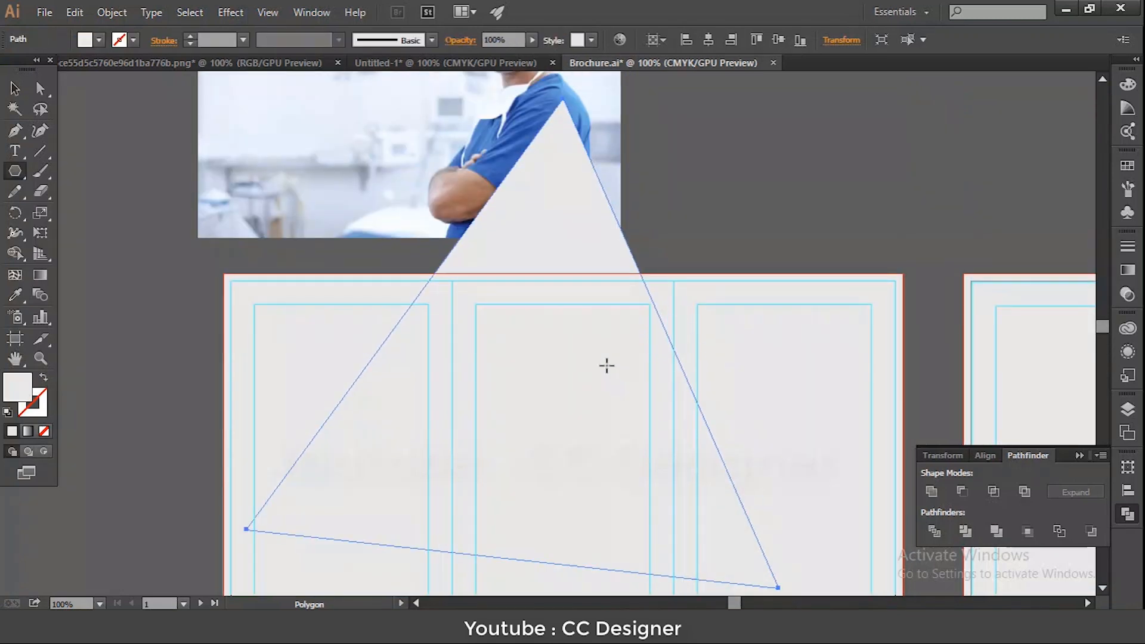
- Round the triangle's corners heavily and move it over the upper right corner of the first artboard
left_click(40, 88)
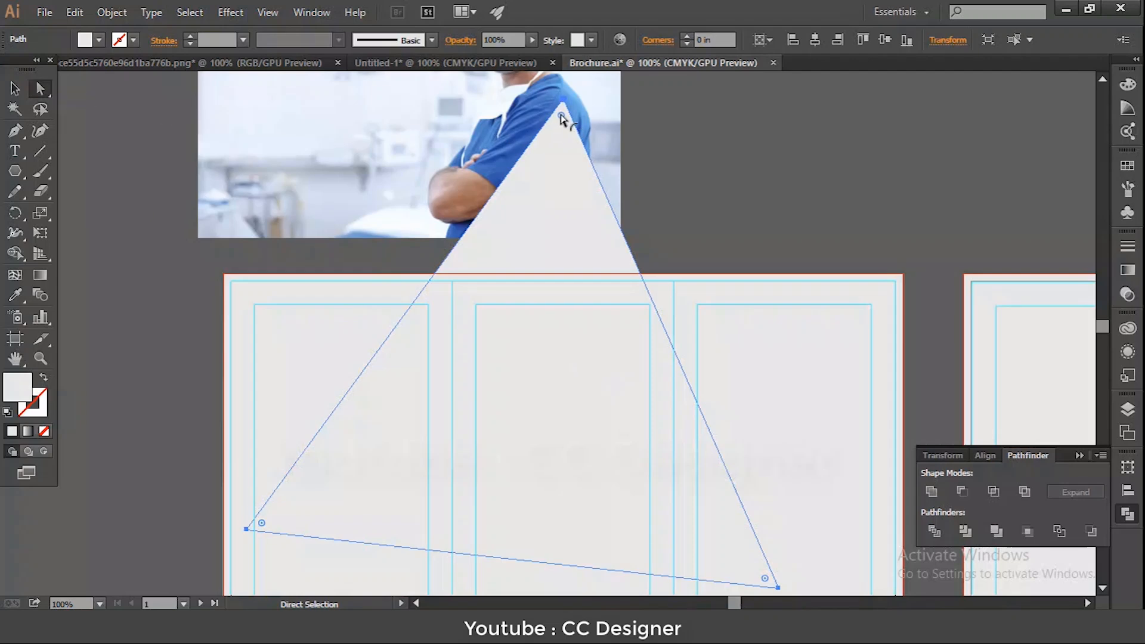
left_click_drag(560, 116, 896, 330)
scroll(649, 276, "down", 3)
key("v")
left_click(332, 219)
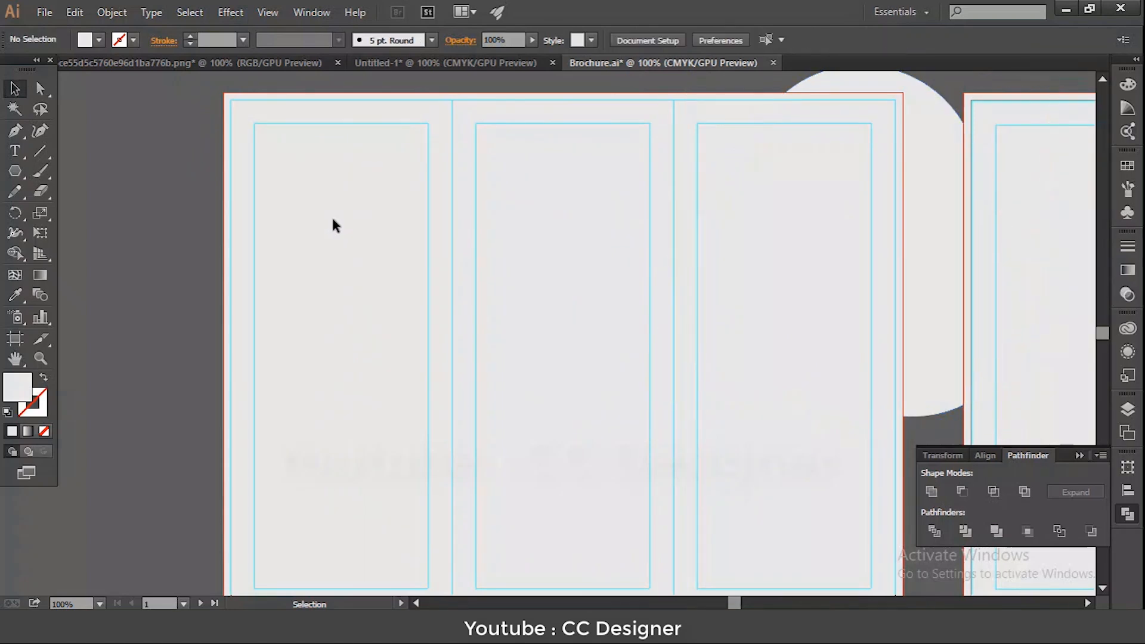
- Bring the rounded triangle to the front of the stacking order
right_click(916, 237)
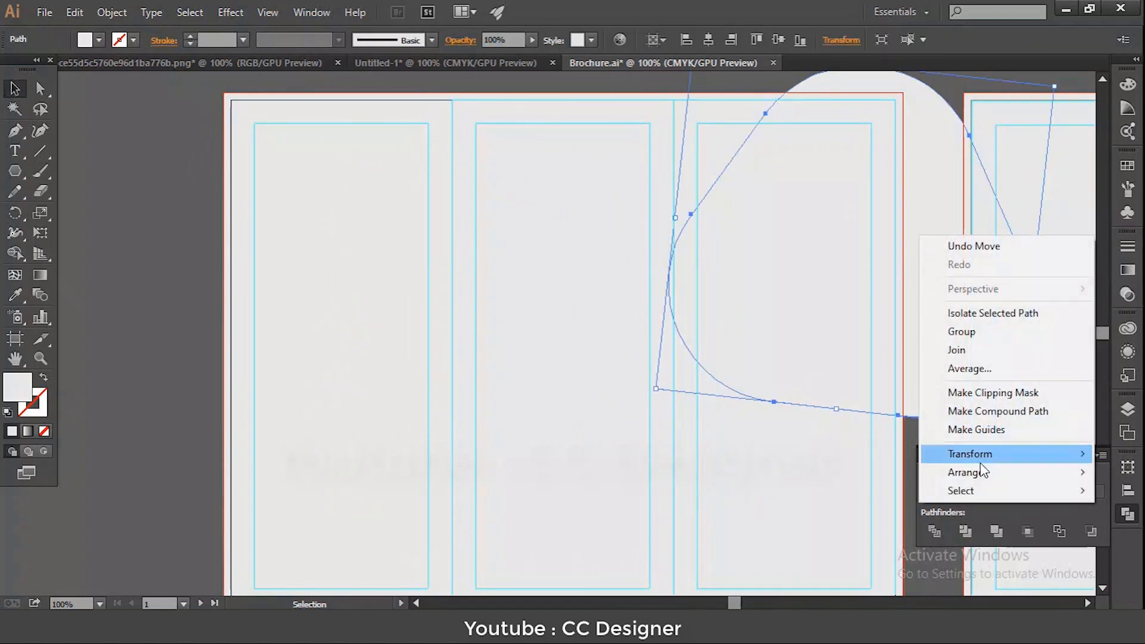
mouse_move(971, 472)
left_click(837, 472)
left_click(327, 230)
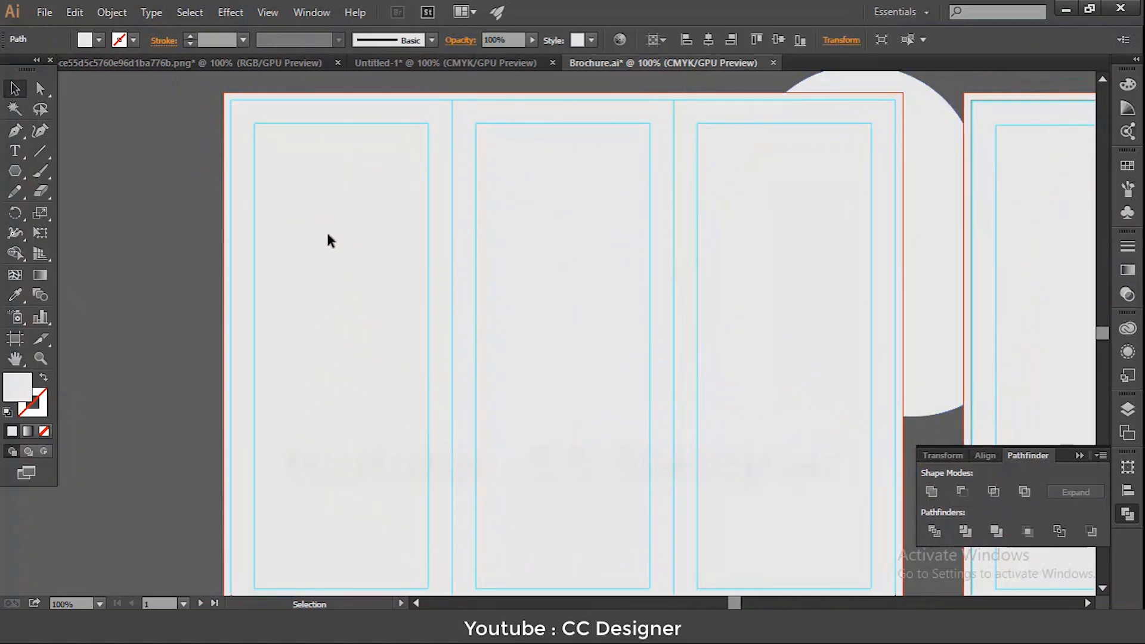
- Unlock all objects and fill the first artboard's background rectangle with the lightest gray swatch
left_click(112, 12)
left_click(148, 128)
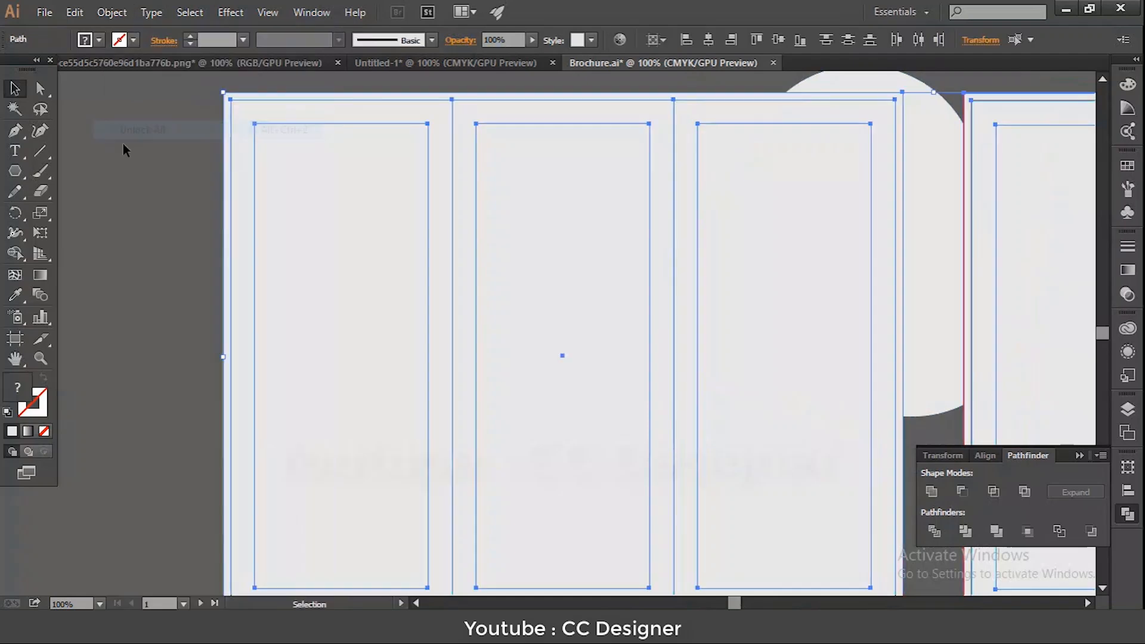
left_click(123, 143)
left_click(303, 195)
left_click(99, 41)
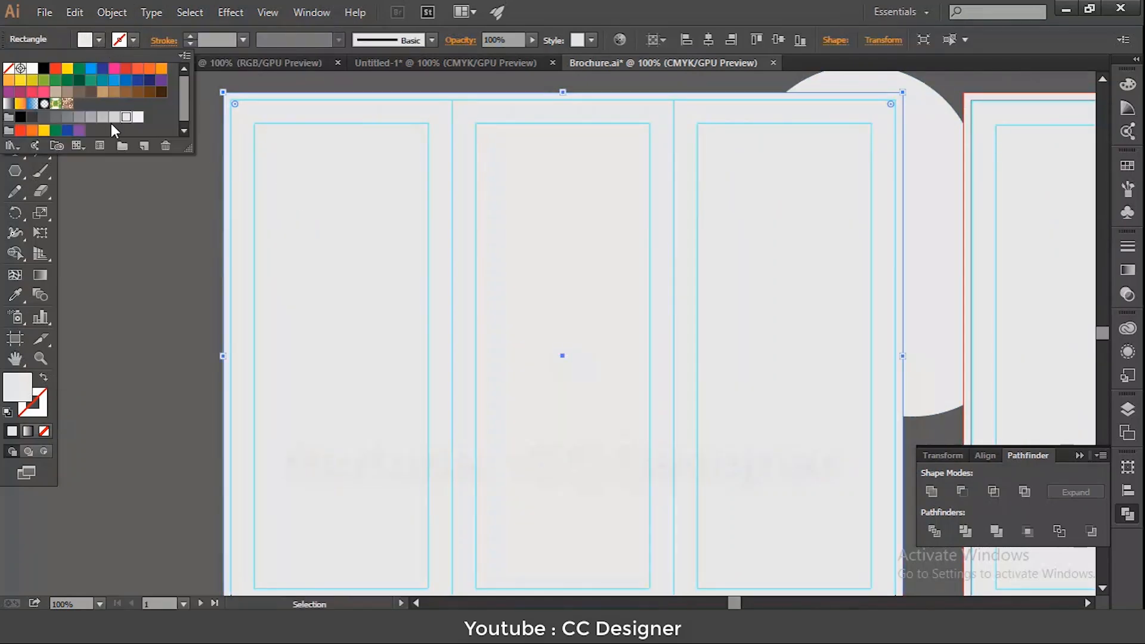
left_click(138, 121)
key("Escape")
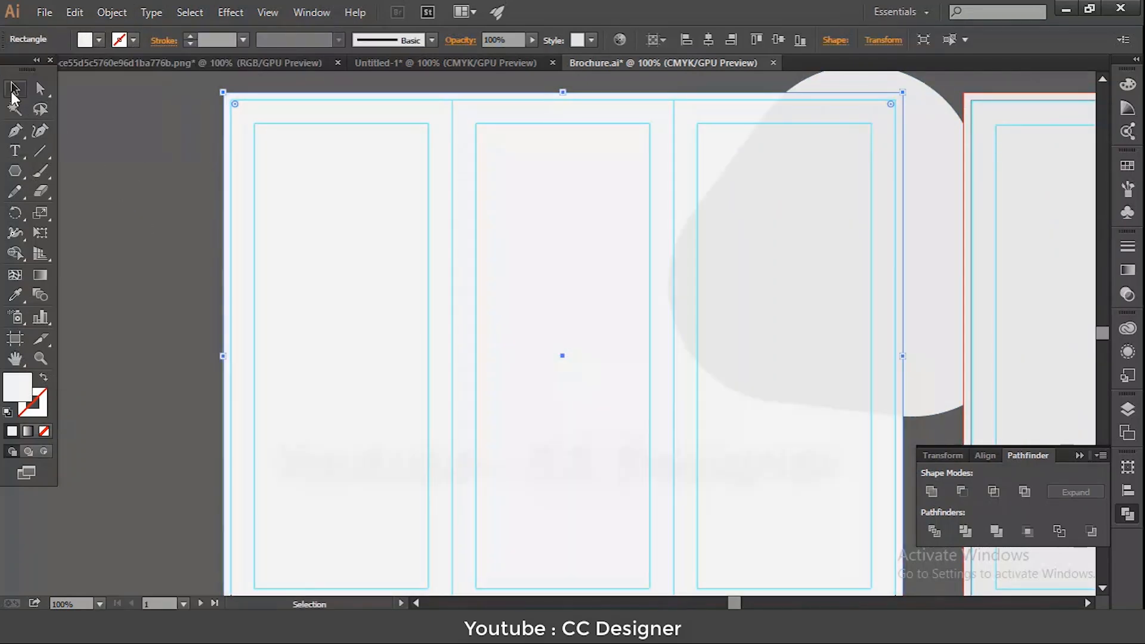
left_click(131, 126)
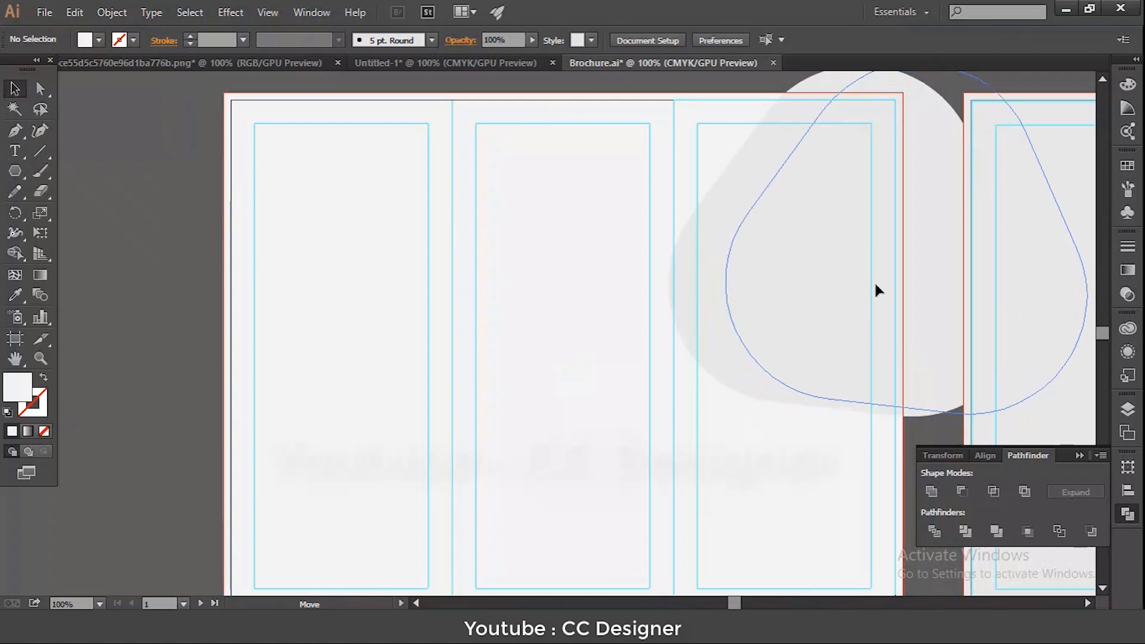
- Enlarge and tilt the rounded triangle, placing its rounded left end over the upper part of the first artboard's right panel
left_click(875, 289)
left_click_drag(876, 284, 757, 354)
key("space")
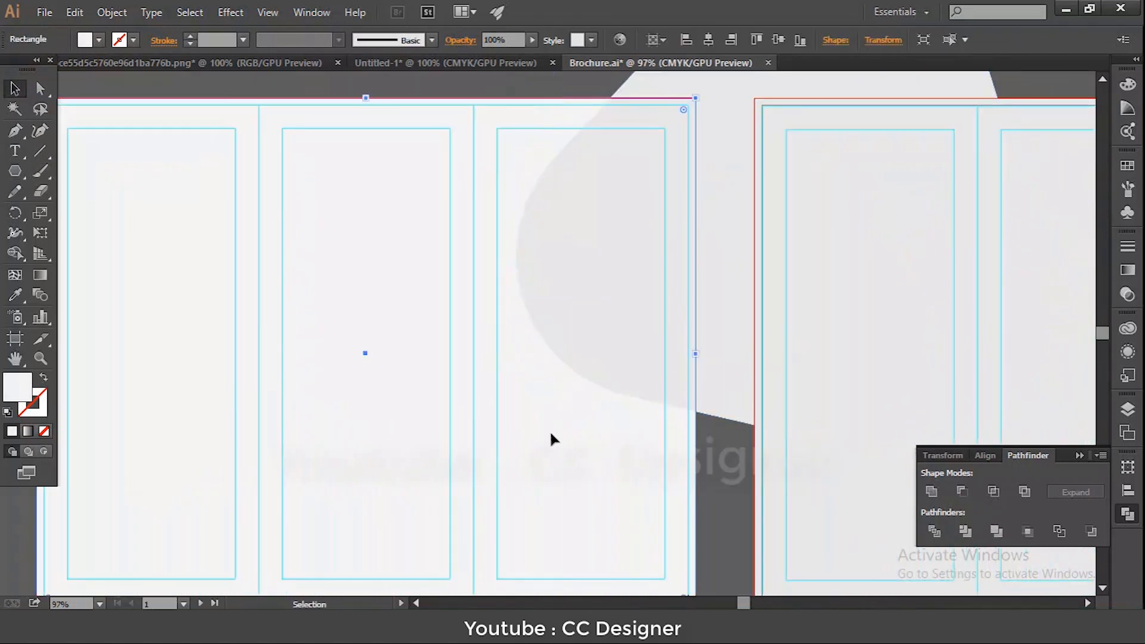
left_click(620, 304)
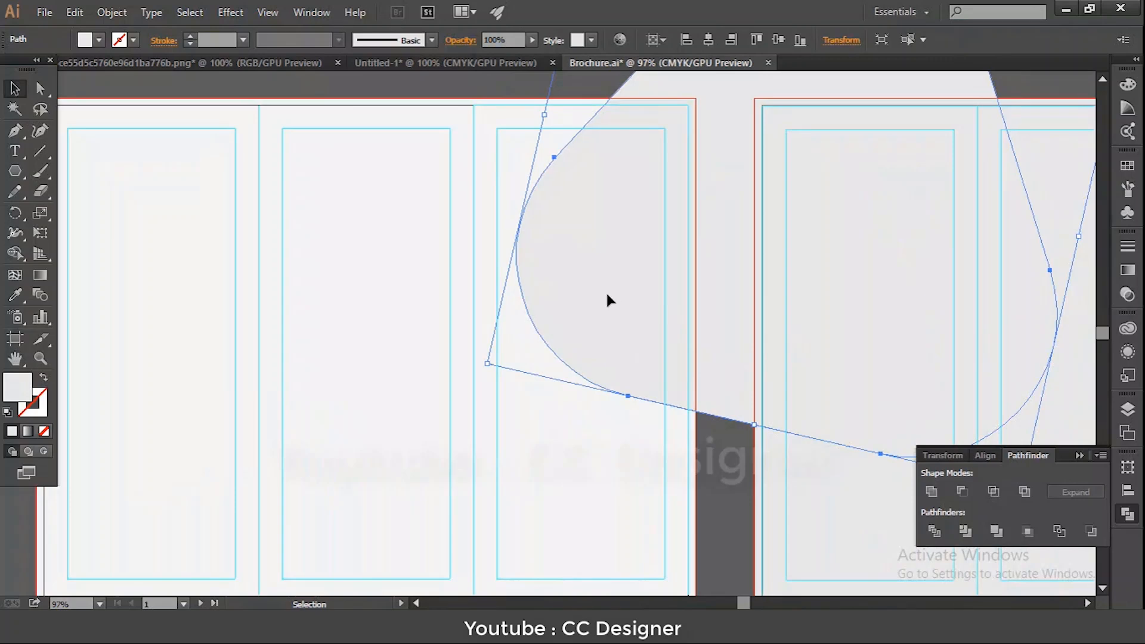
left_click_drag(607, 295, 603, 295)
left_click(710, 441)
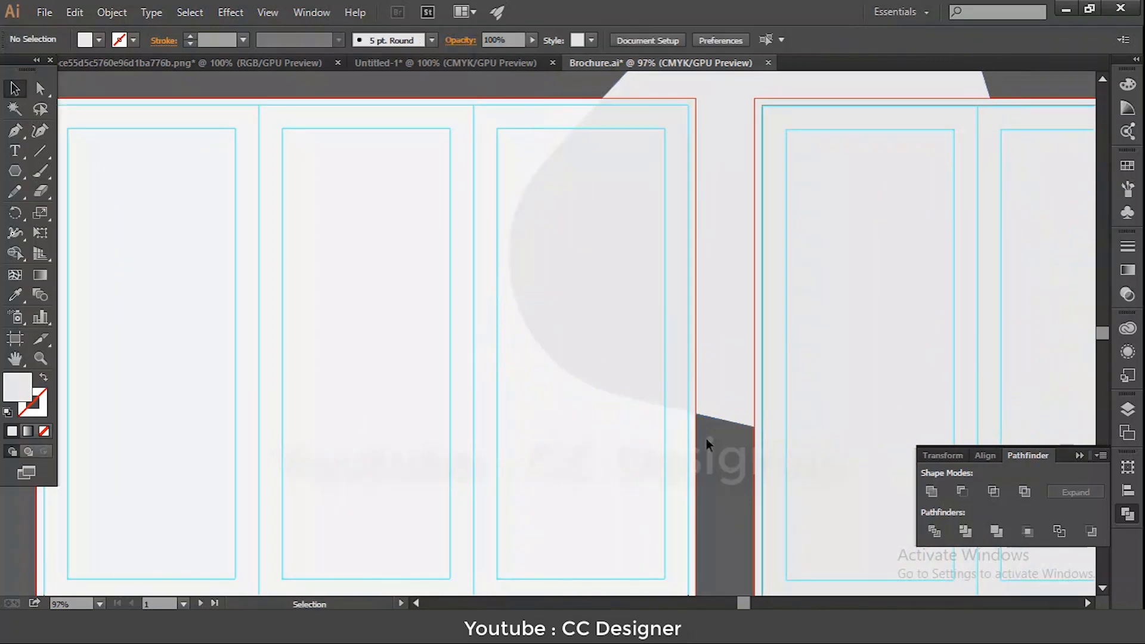
- Trim off the part of the rounded triangle outside the first artboard's background with the Shape Builder
left_click(100, 11)
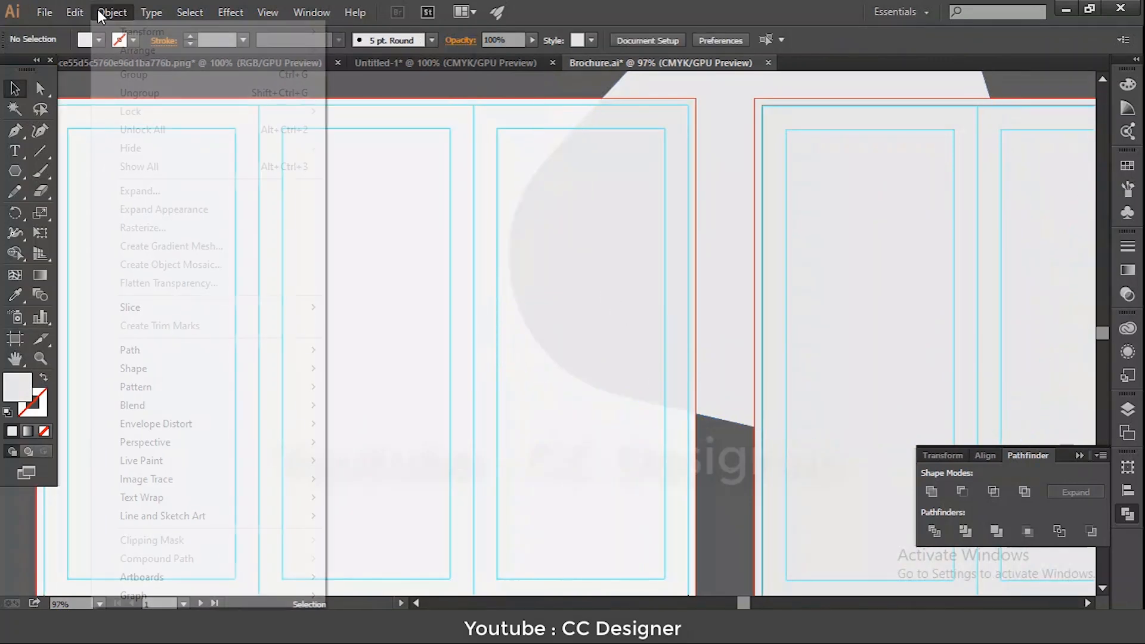
left_click(504, 76)
left_click(388, 173)
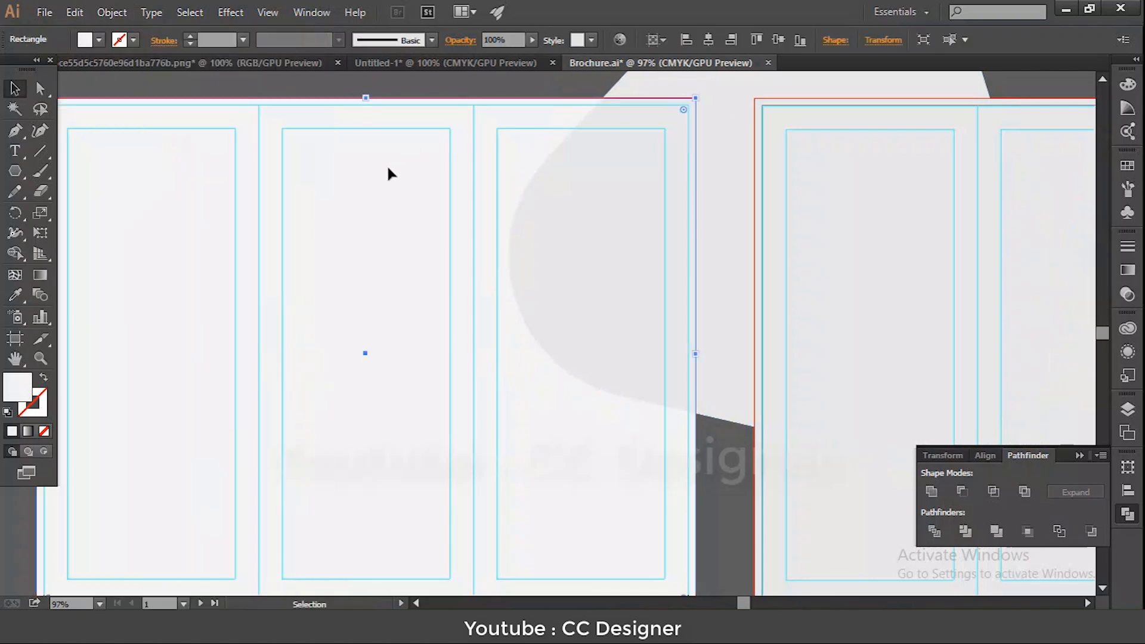
left_click(723, 203)
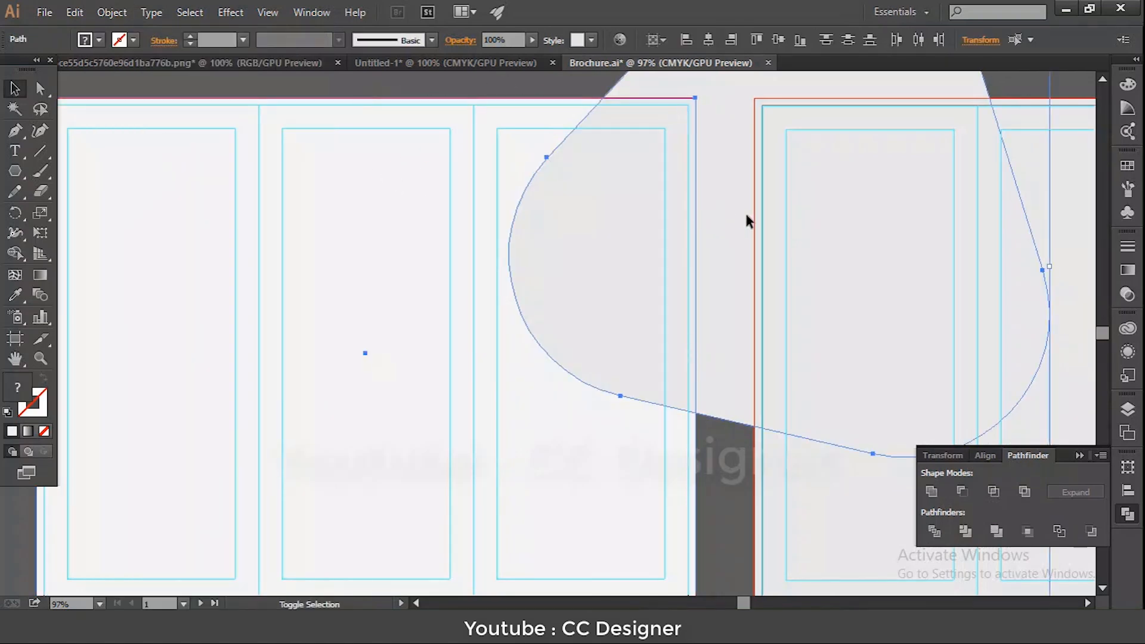
left_click_drag(15, 253, 95, 256)
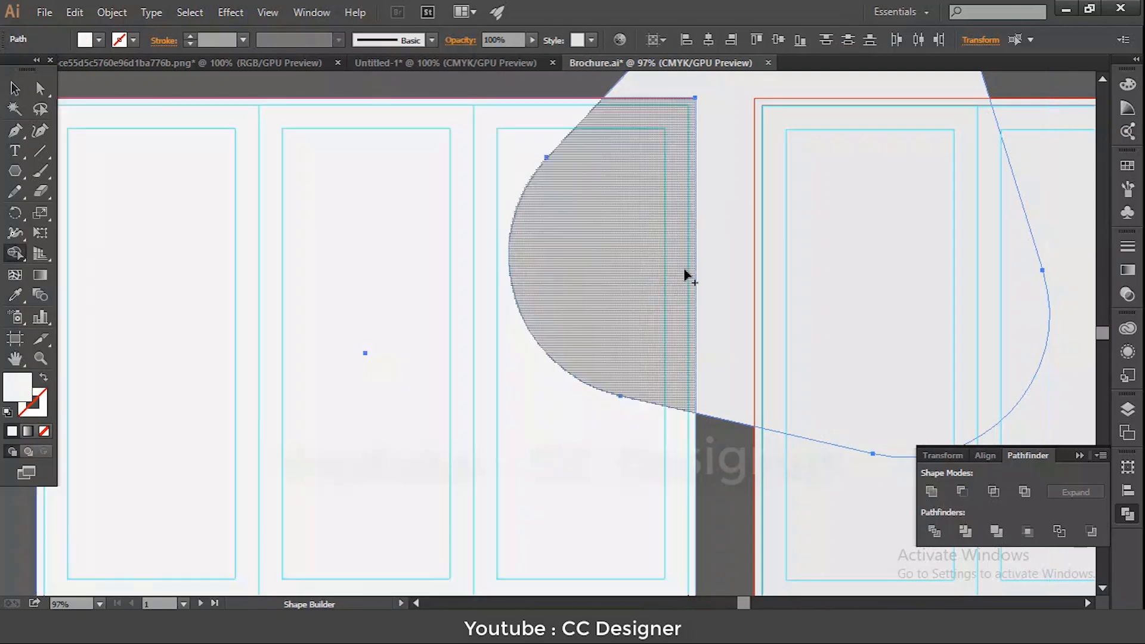
left_click(715, 266, "alt")
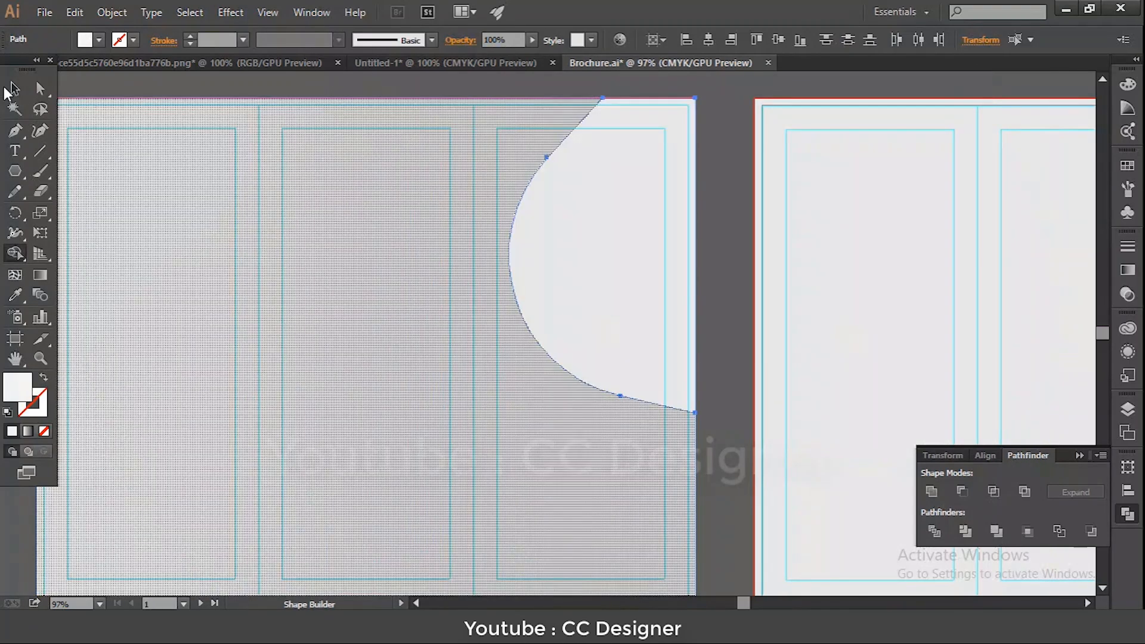
key("v")
left_click(219, 78)
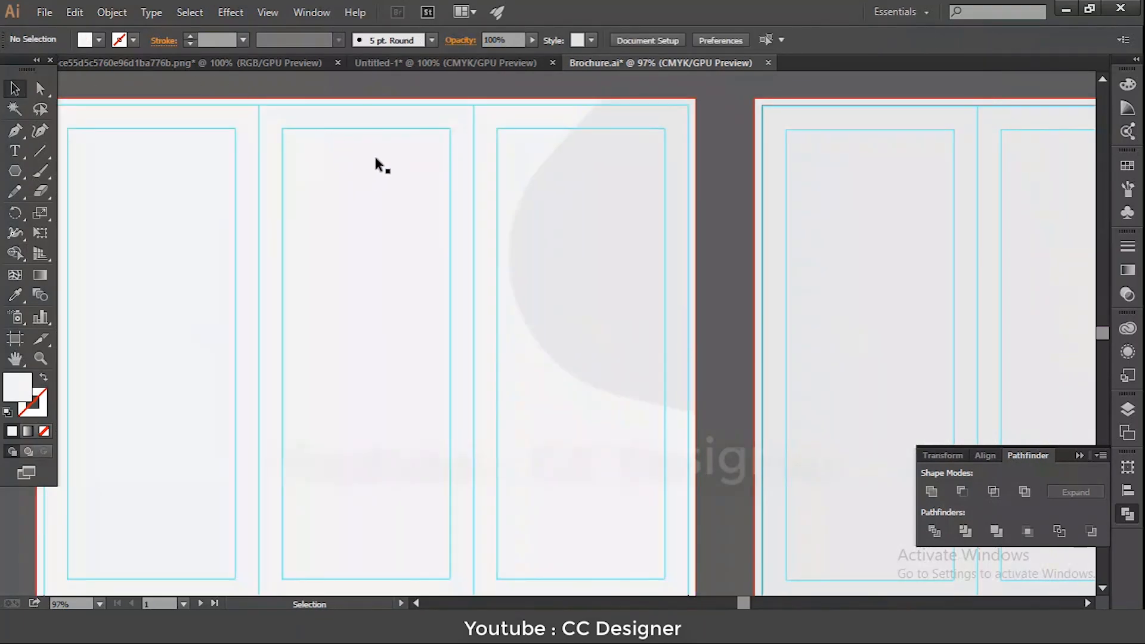
- Place the doctor photo behind the trimmed shape at the first artboard's upper right corner, scaling it up slightly
key("ctrl+minus")
key("ctrl+minus")
left_click_drag(374, 154, 660, 371)
key("ctrl+plus")
key("ctrl+plus")
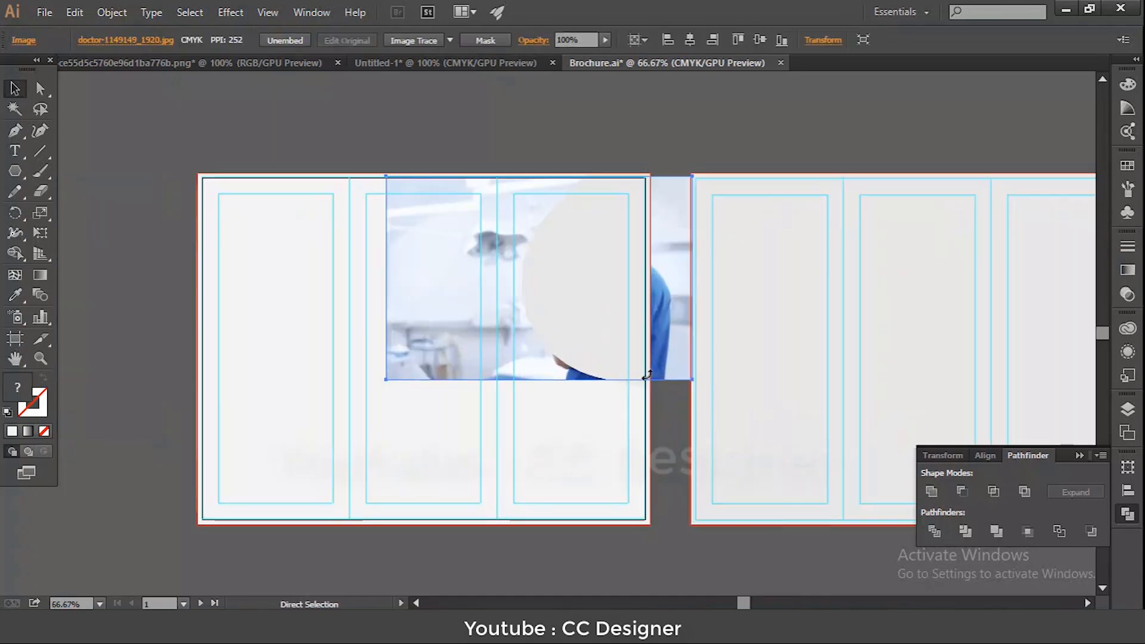
scroll(486, 281, "up", 4)
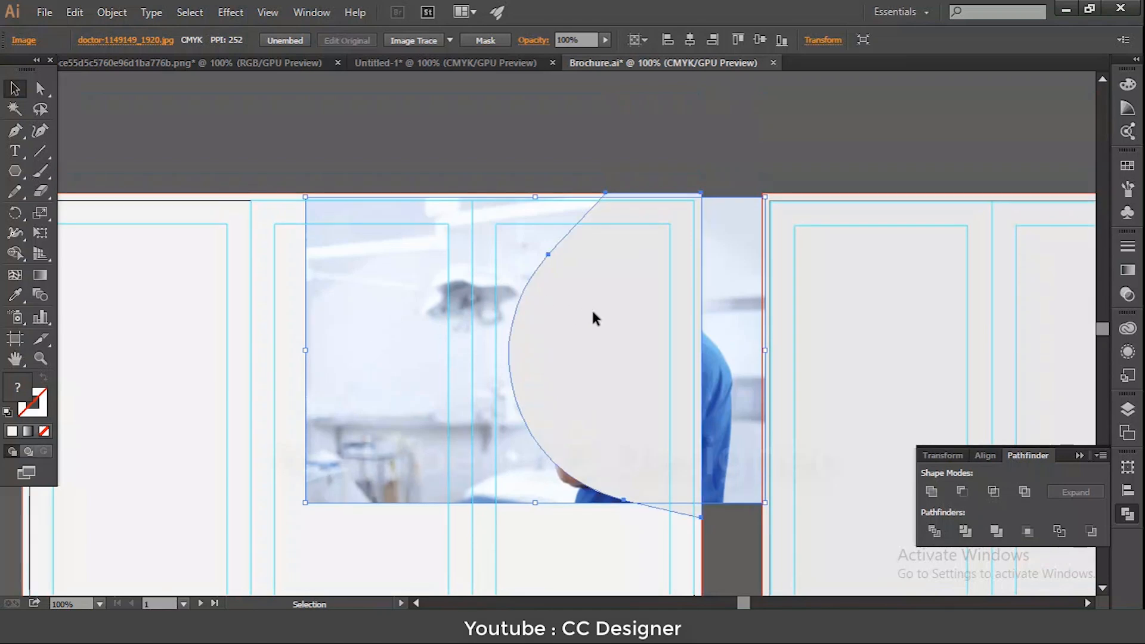
- Try an opacity of 41% on the trimmed shape over the doctor photo
left_click(591, 307)
left_click(492, 55)
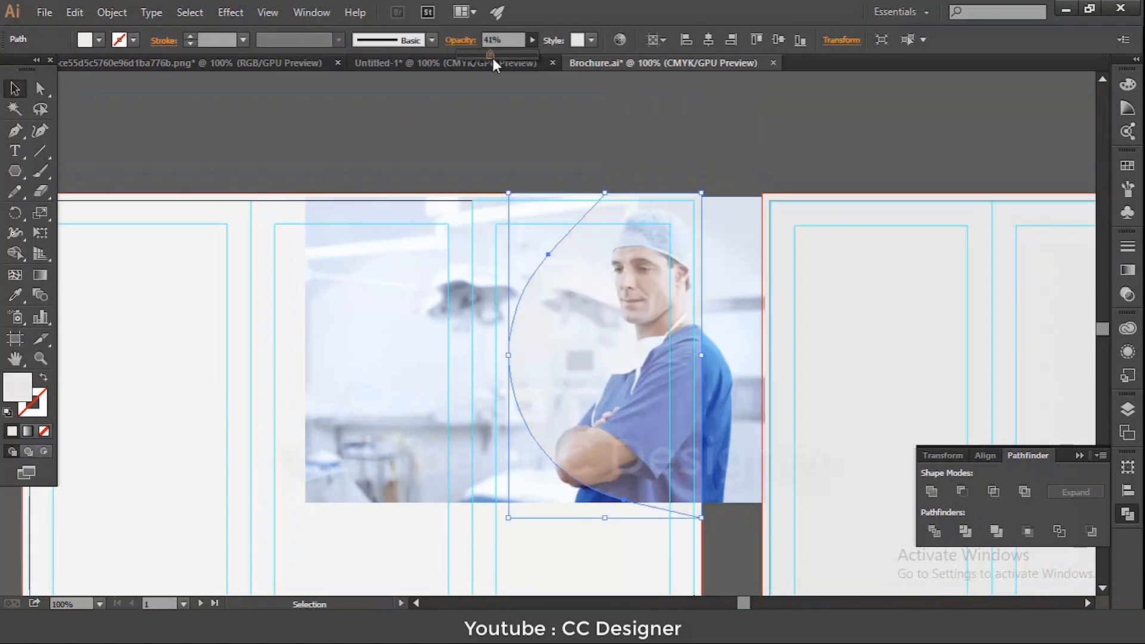
left_click(679, 137)
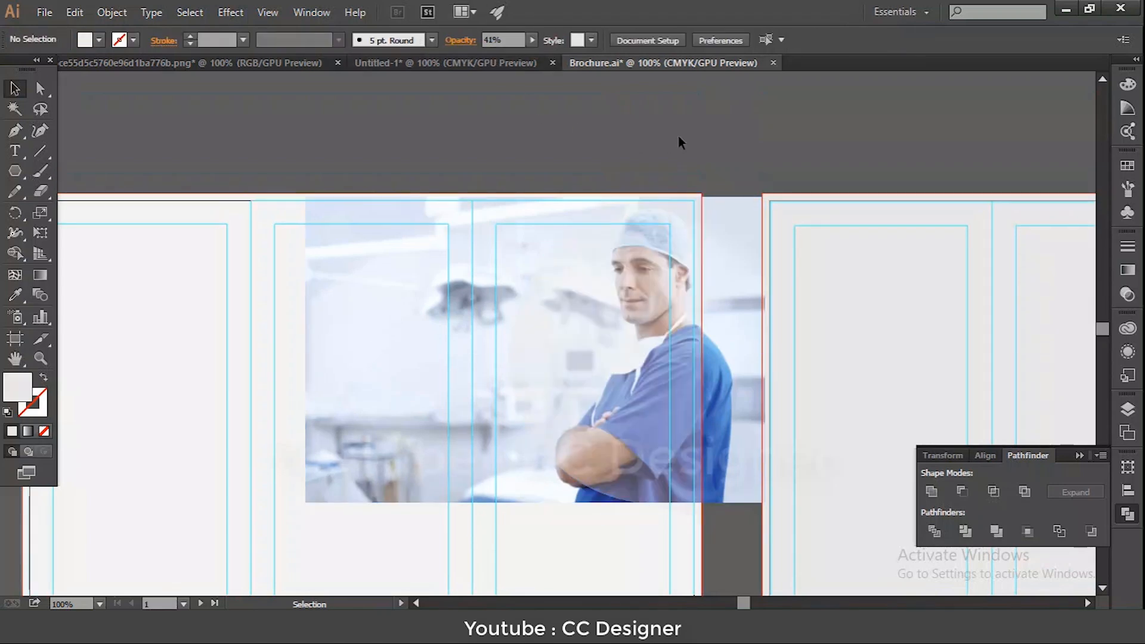
left_click(535, 41)
left_click(507, 54)
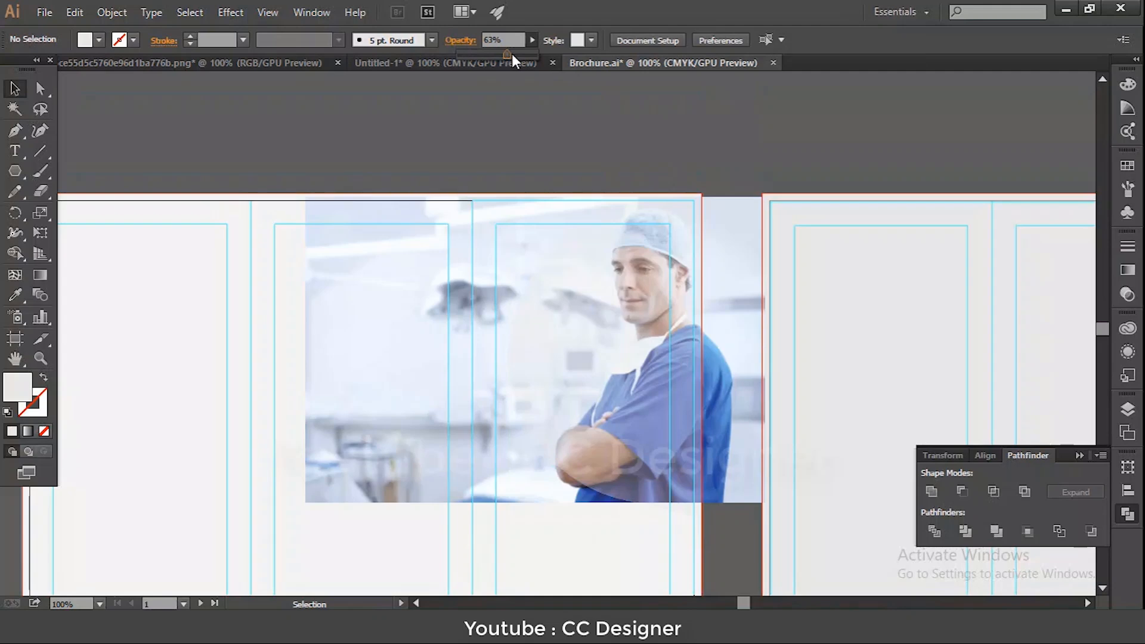
left_click(591, 288)
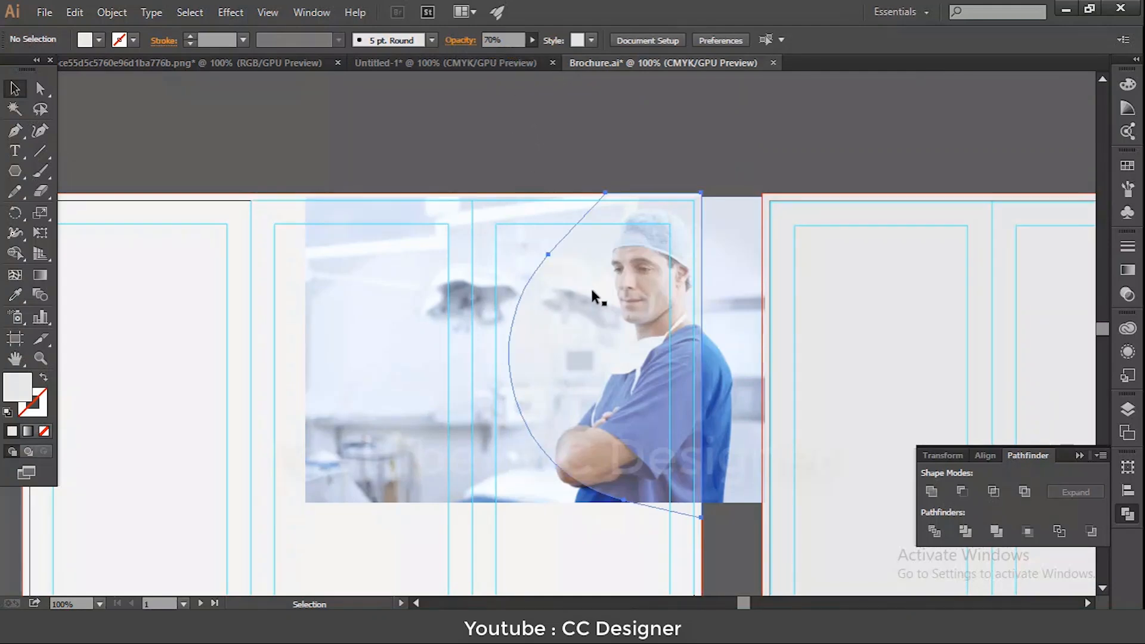
left_click(540, 160)
- Set the trimmed shape's opacity to 79% and shift the doctor photo slightly up and to the left beneath it
left_click(630, 347)
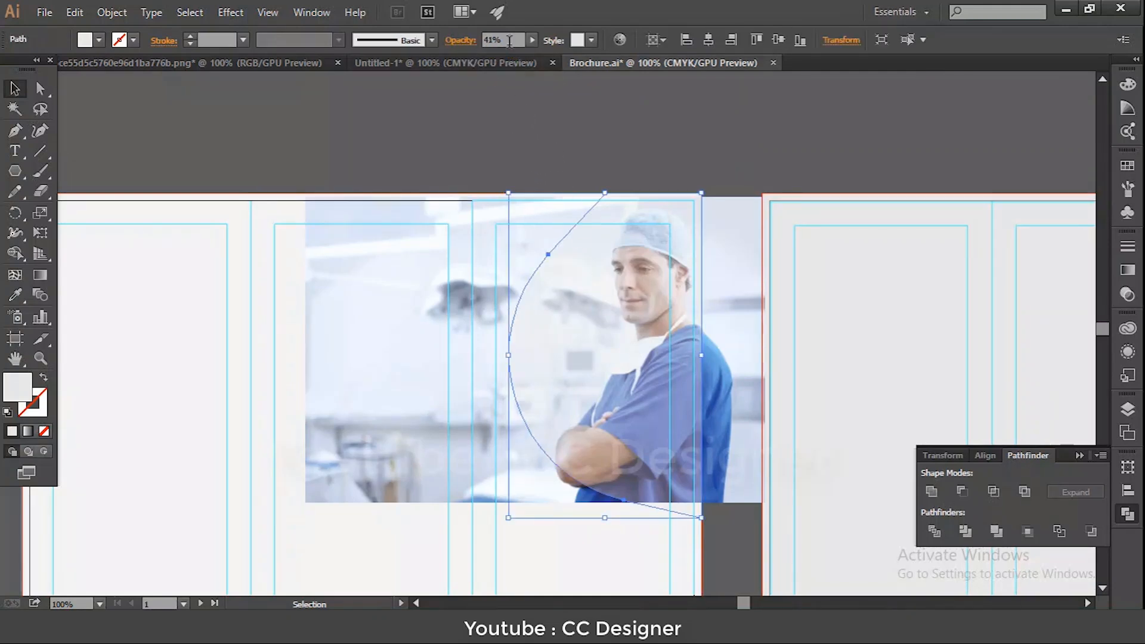
left_click(532, 41)
left_click(514, 53)
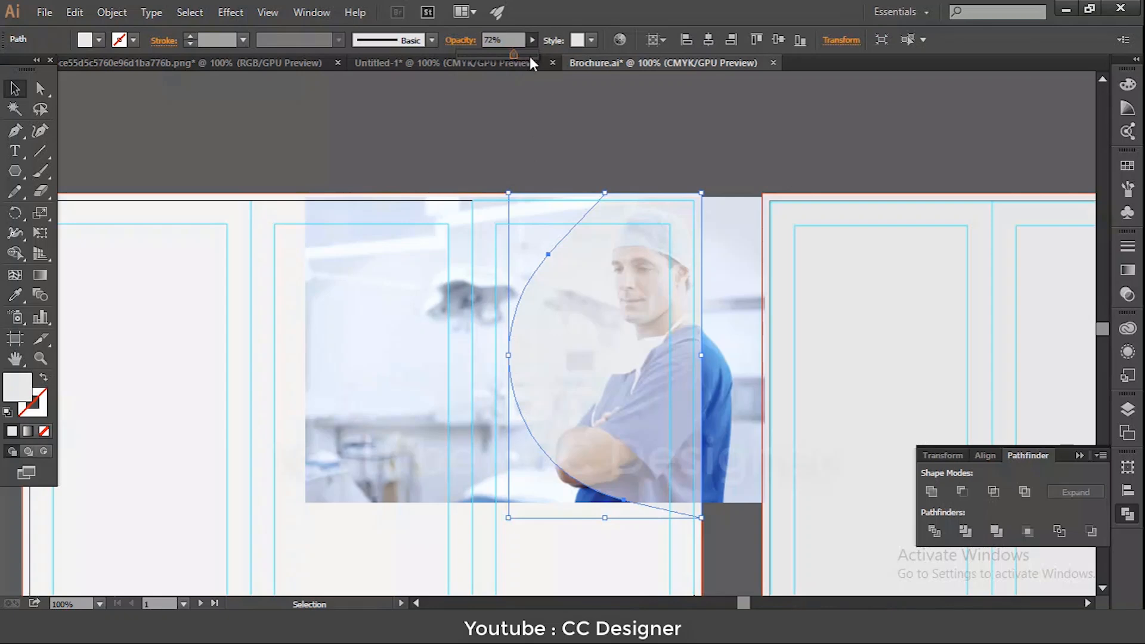
left_click_drag(528, 54, 520, 56)
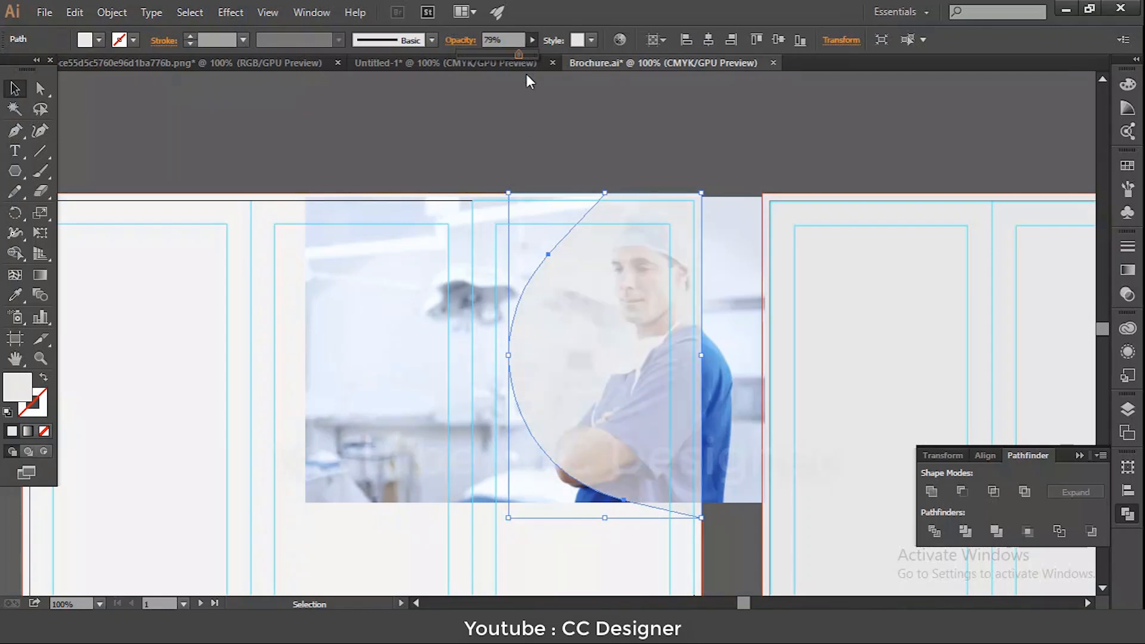
left_click(561, 142)
left_click_drag(722, 332, 708, 325)
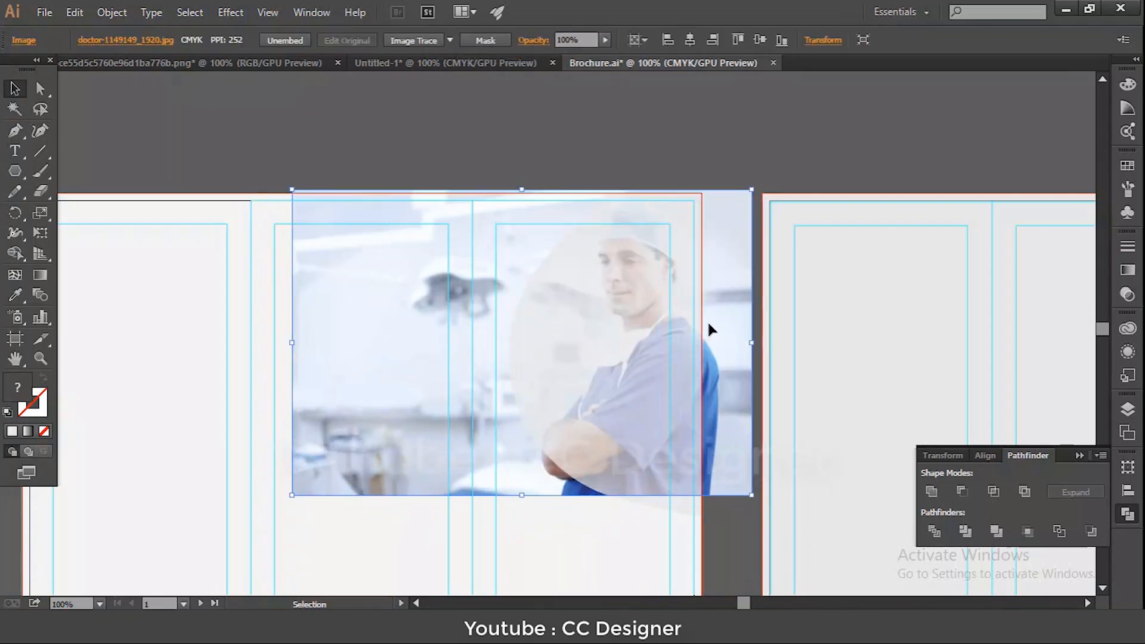
left_click(560, 174)
- Clip the doctor photo to the trimmed shape with a clipping mask, and undo the mask
left_click(629, 287)
left_click(718, 288, "shift")
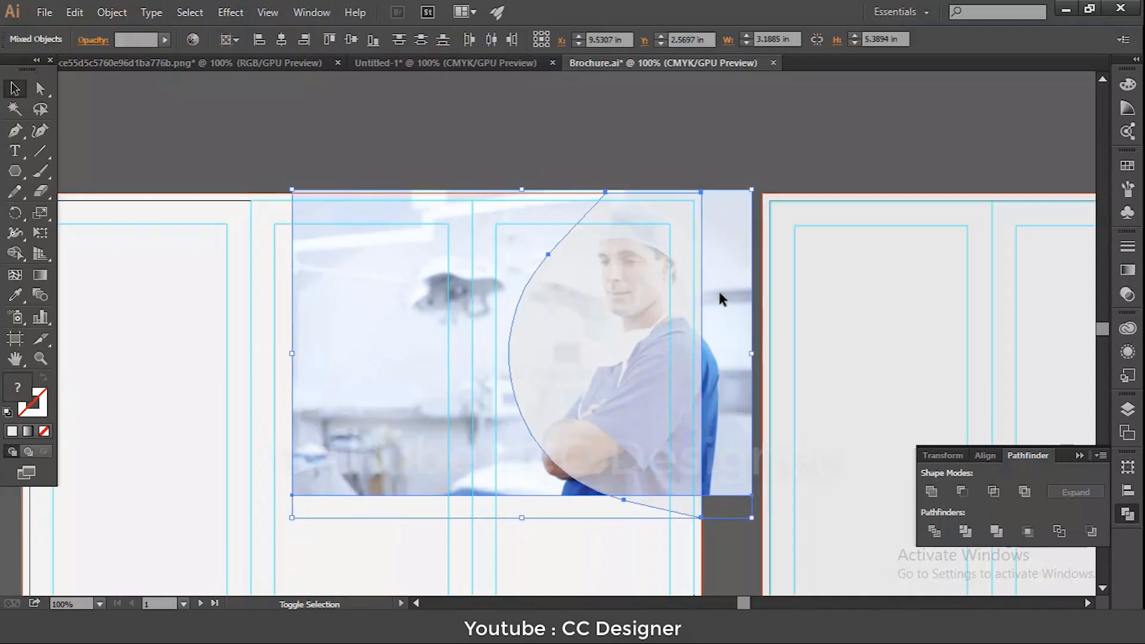
right_click(717, 288)
left_click(754, 388)
left_click(745, 172)
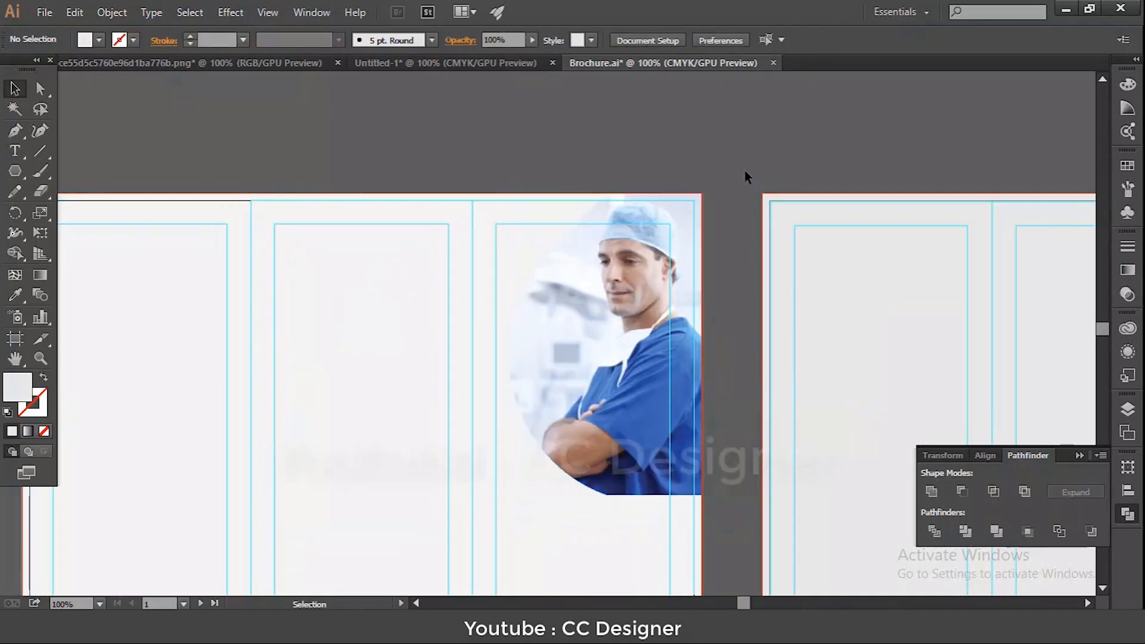
scroll(725, 137, "down", 1)
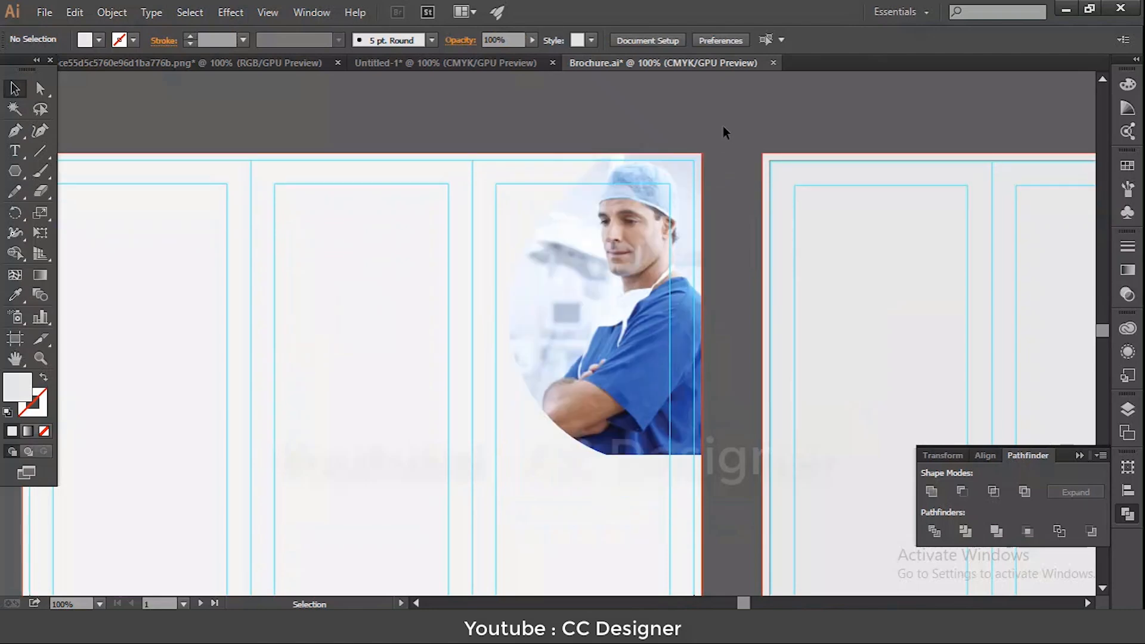
scroll(633, 287, "down", 2)
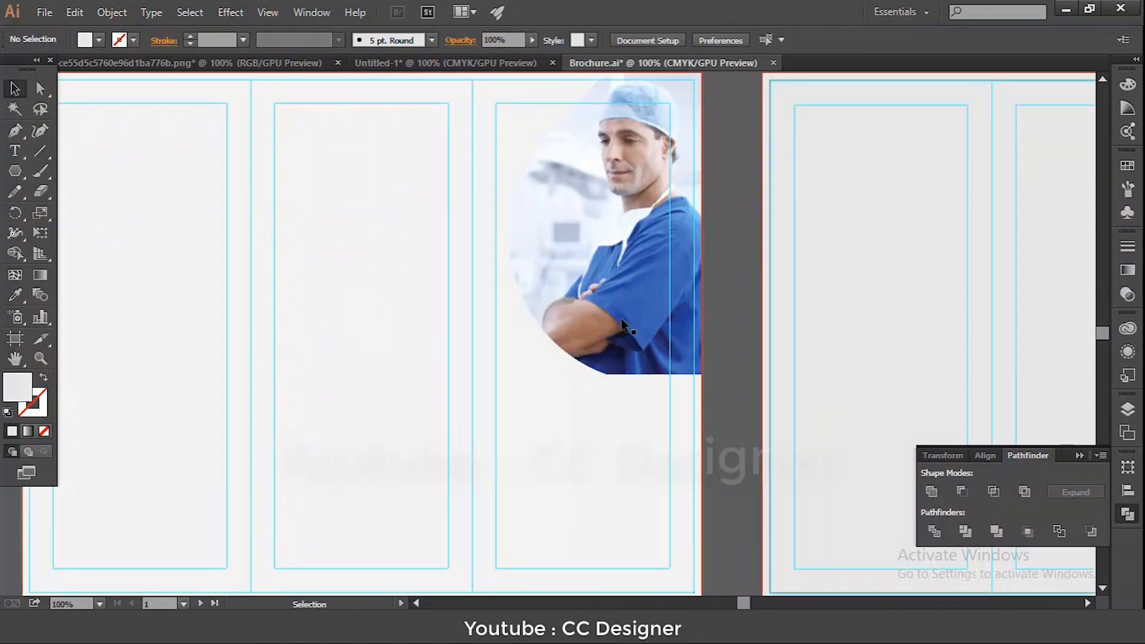
key("ctrl+z")
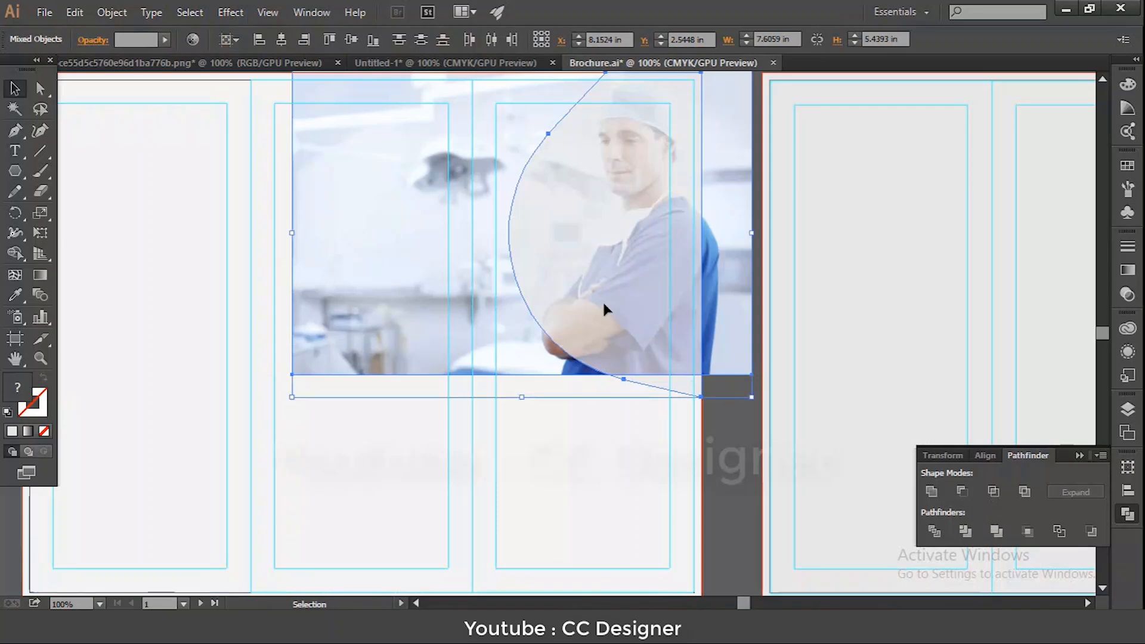
- Move the doctor photo aside and duplicate the trimmed shape onto the second artboard's upper left area
left_click(602, 300)
left_click(715, 449)
left_click(642, 333)
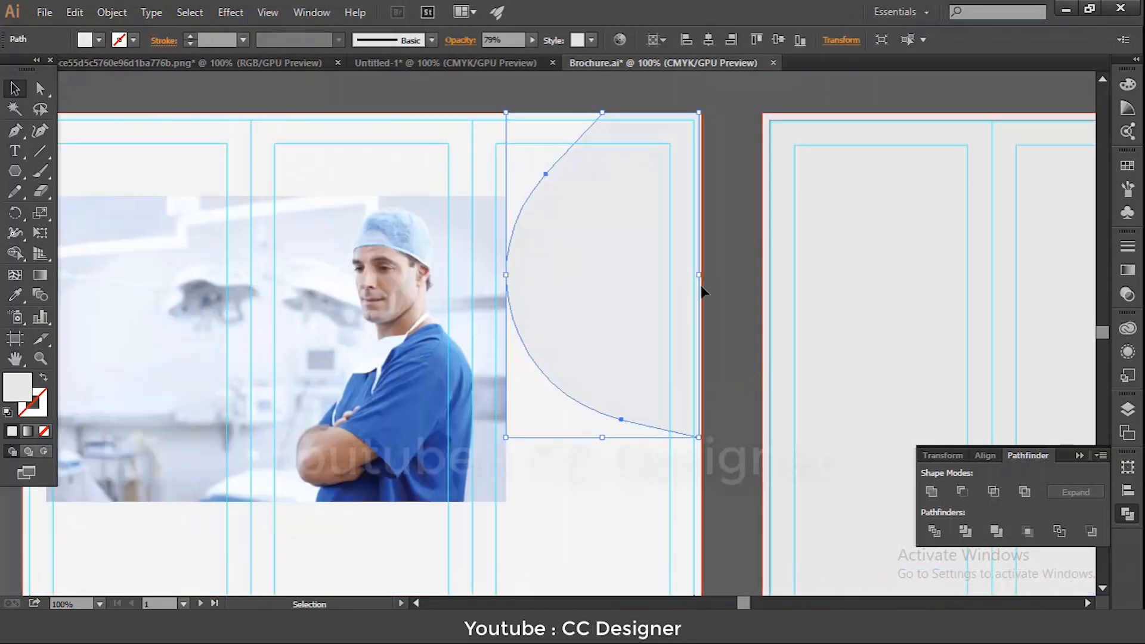
left_click(702, 286)
left_click(618, 295)
left_click_drag(616, 295, 895, 285)
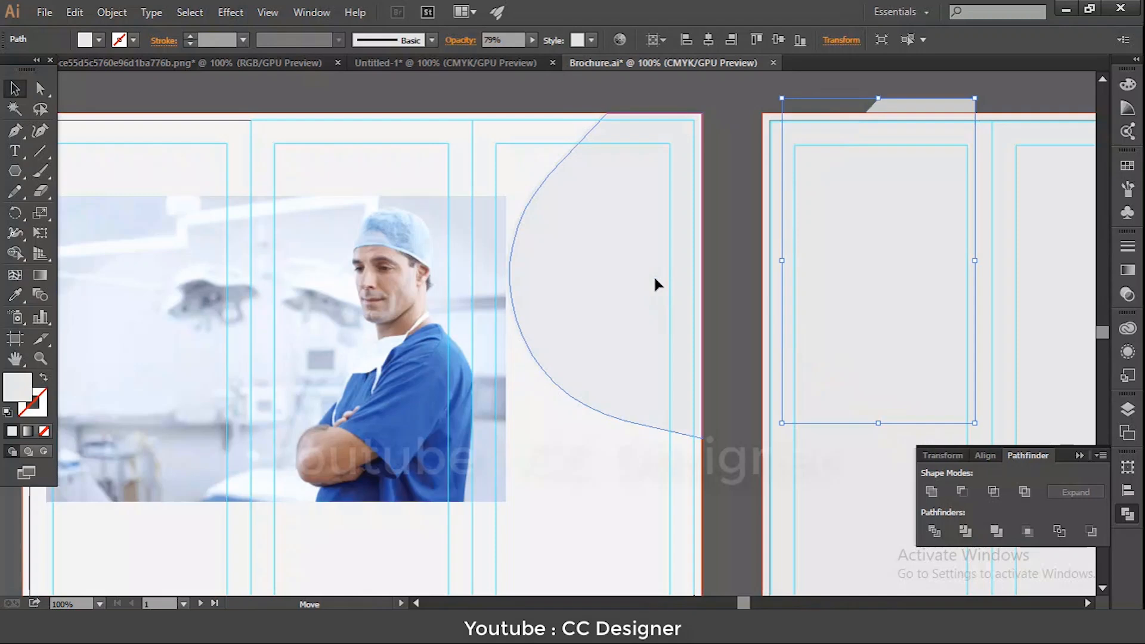
key("ctrl+z")
- Move the doctor photo back to the first artboard's upper right corner and send it behind the trimmed shape
left_click(732, 283)
left_click_drag(434, 325, 697, 250)
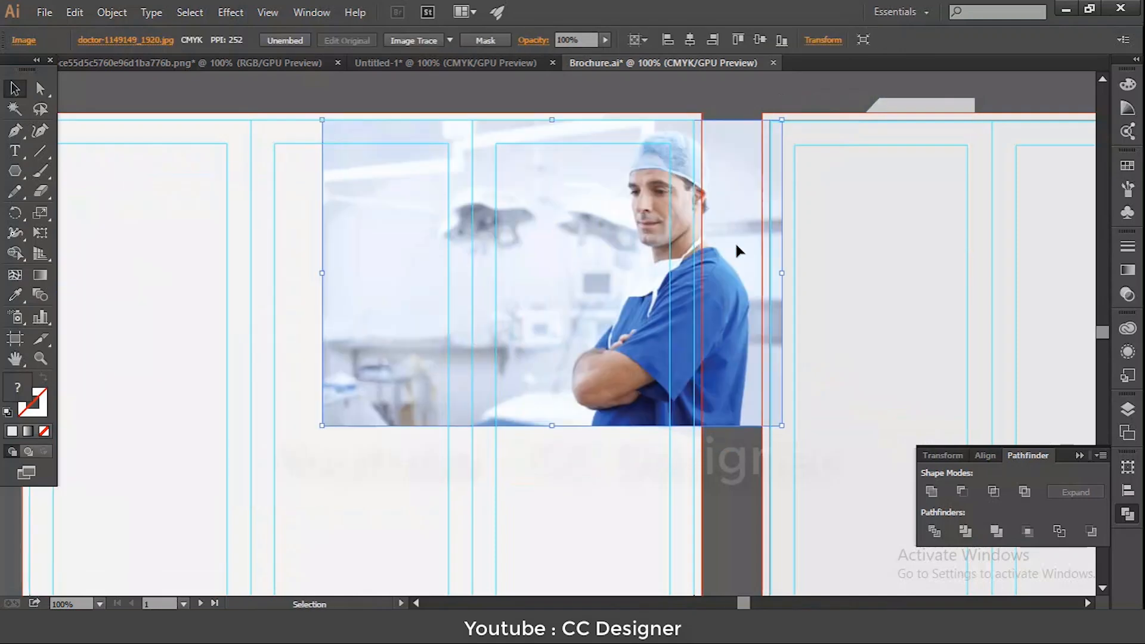
key("ctrl+[")
key("ctrl+[")
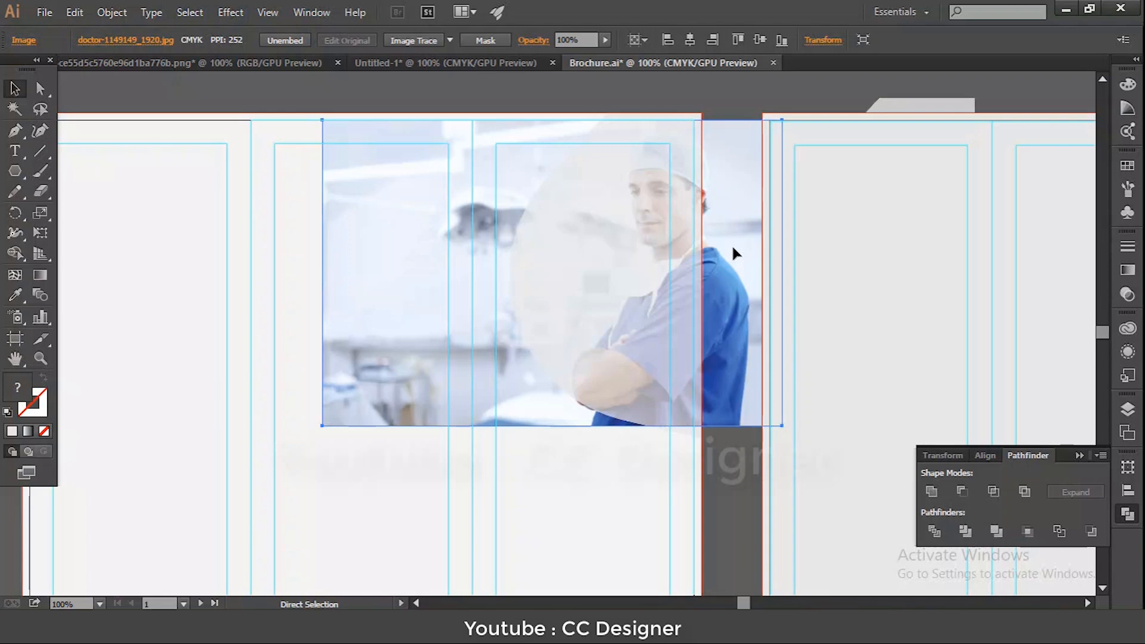
left_click_drag(732, 249, 715, 218)
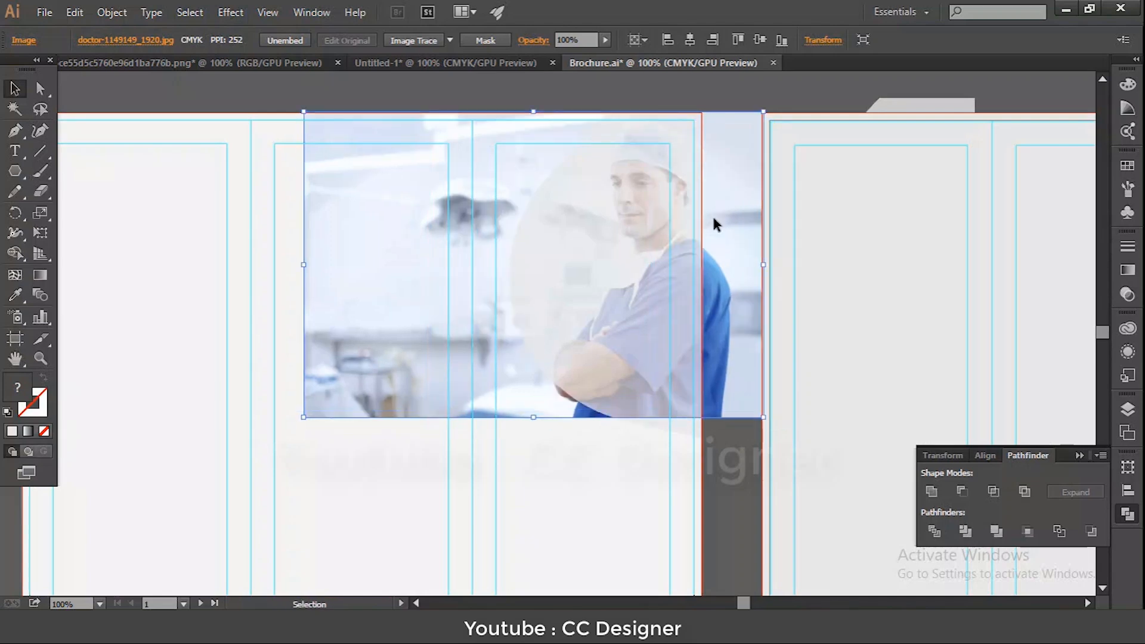
- Clip the doctor photo to the trimmed shape with a clipping mask
left_click(645, 260)
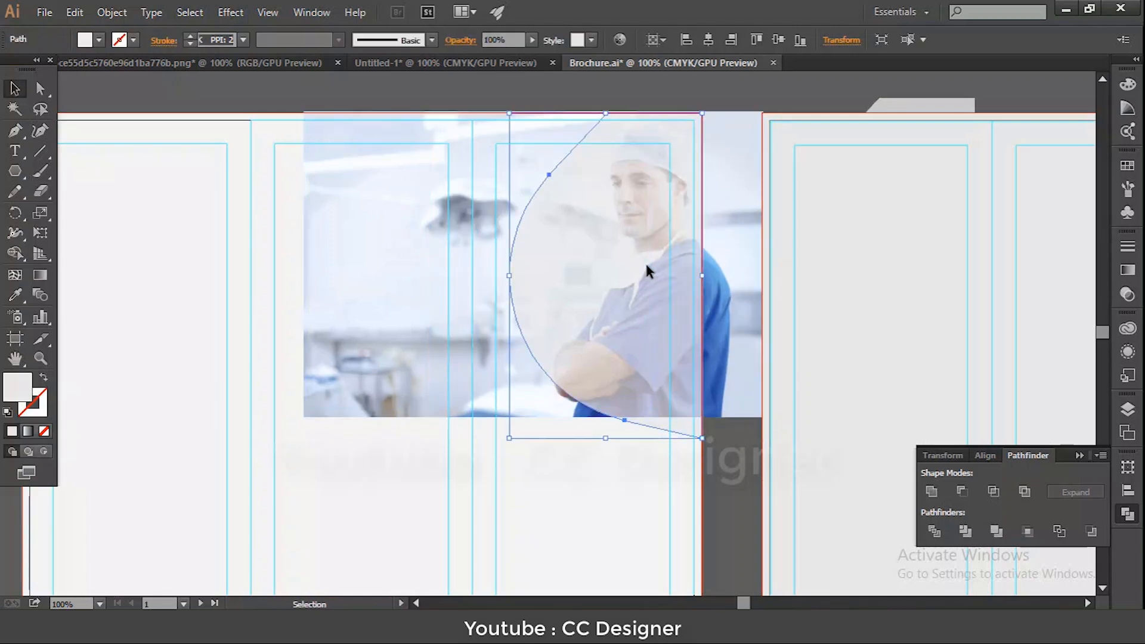
left_click(715, 266, "shift")
right_click(716, 266)
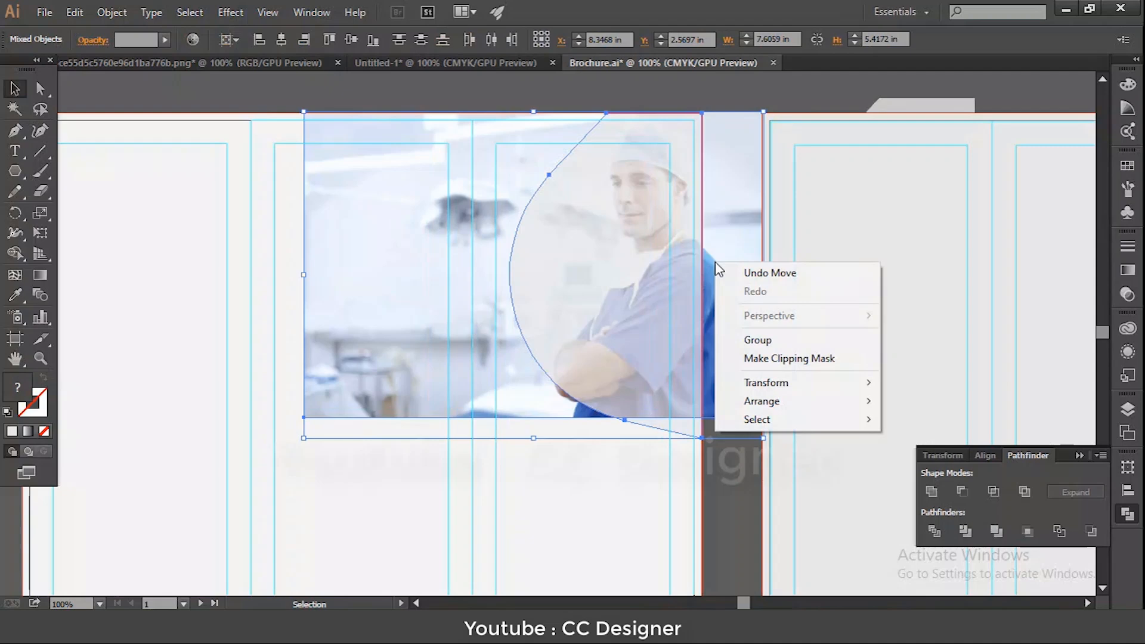
left_click(762, 360)
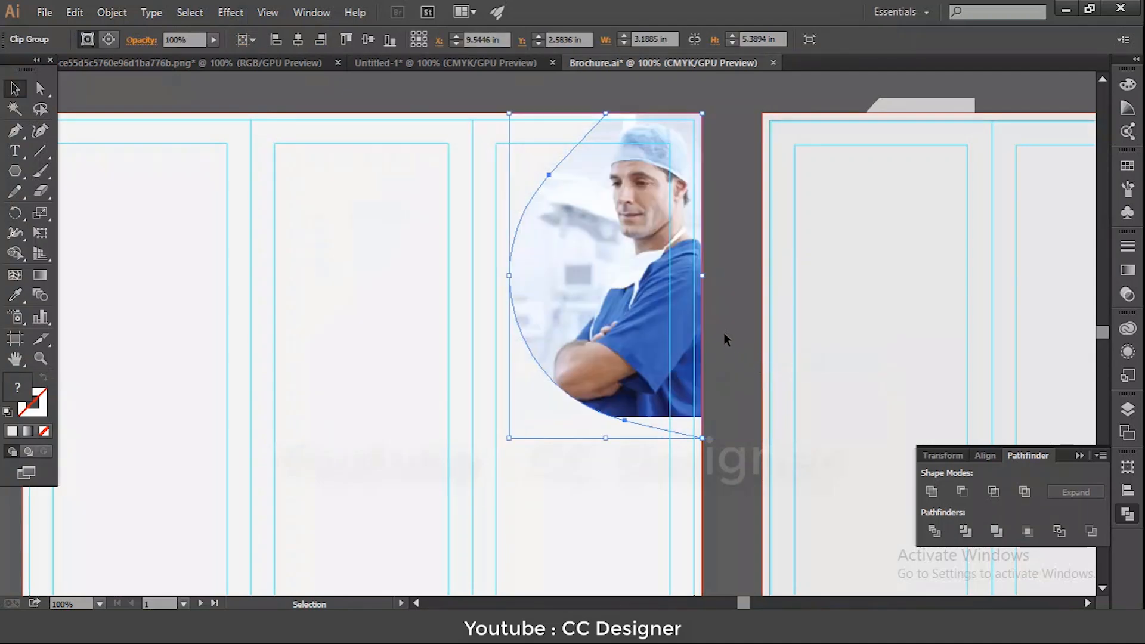
left_click(738, 278)
- Fill the first artboard's background rectangle with white
left_click(365, 232)
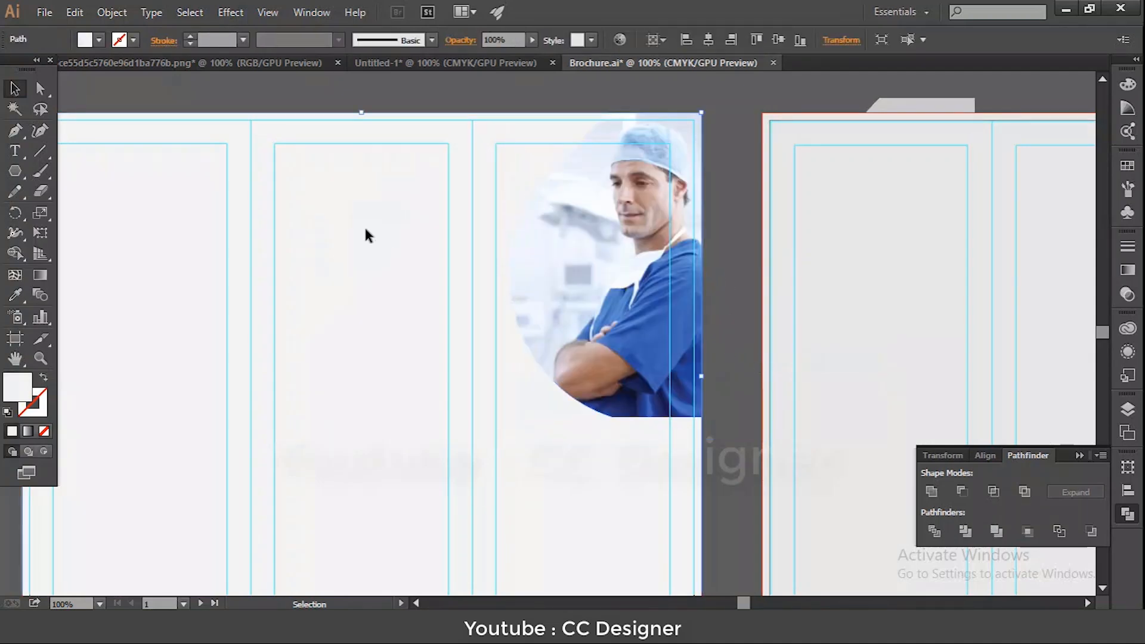
left_click(99, 40)
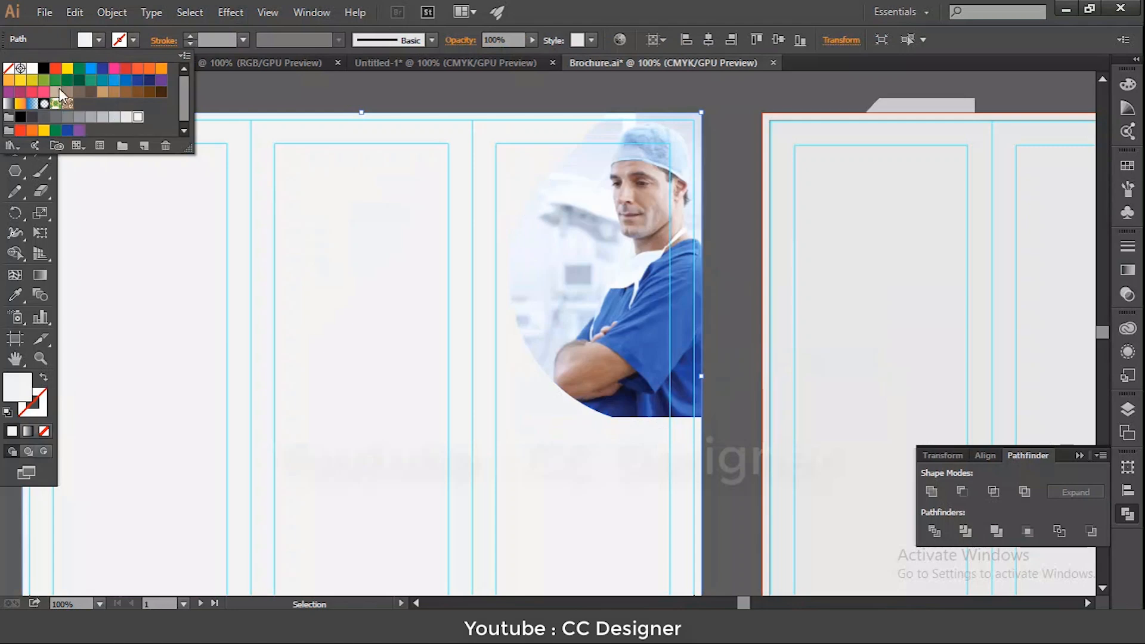
left_click(32, 69)
left_click(718, 231)
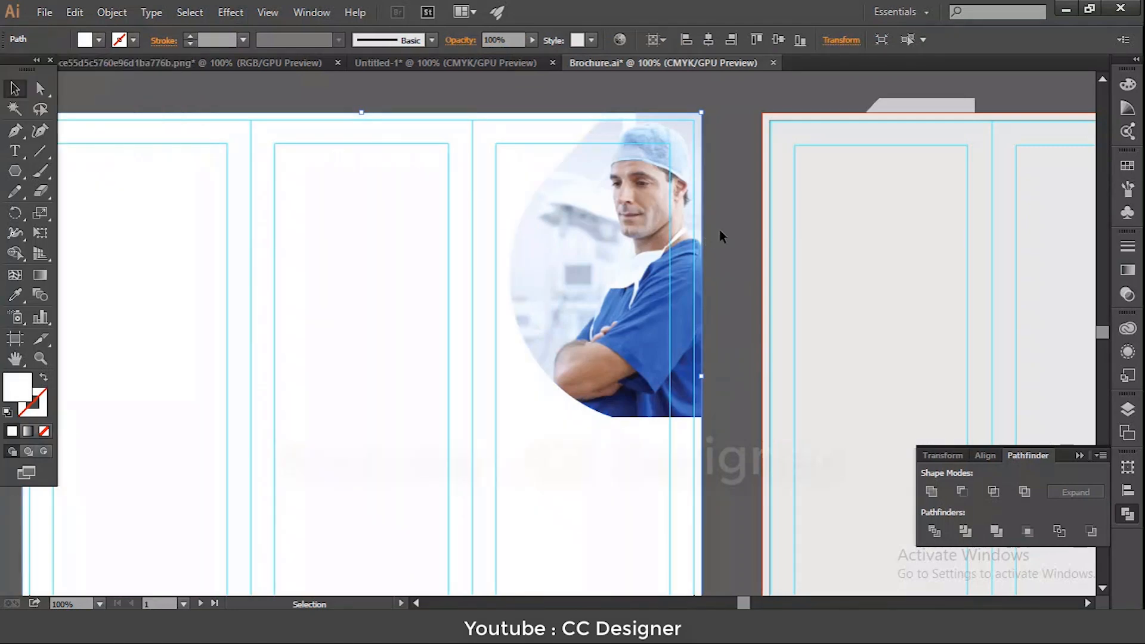
left_click(731, 205)
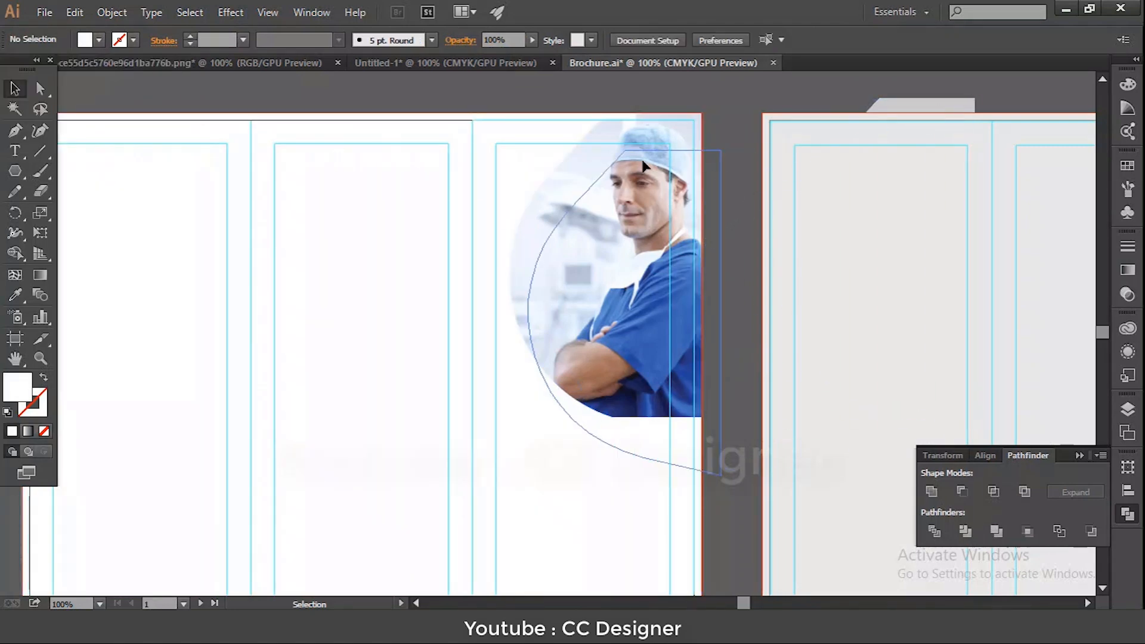
- Move the duplicate trimmed shape onto the masked photo, offset slightly to the left, and send it behind the photo
left_click_drag(659, 126, 627, 130)
right_click(578, 270)
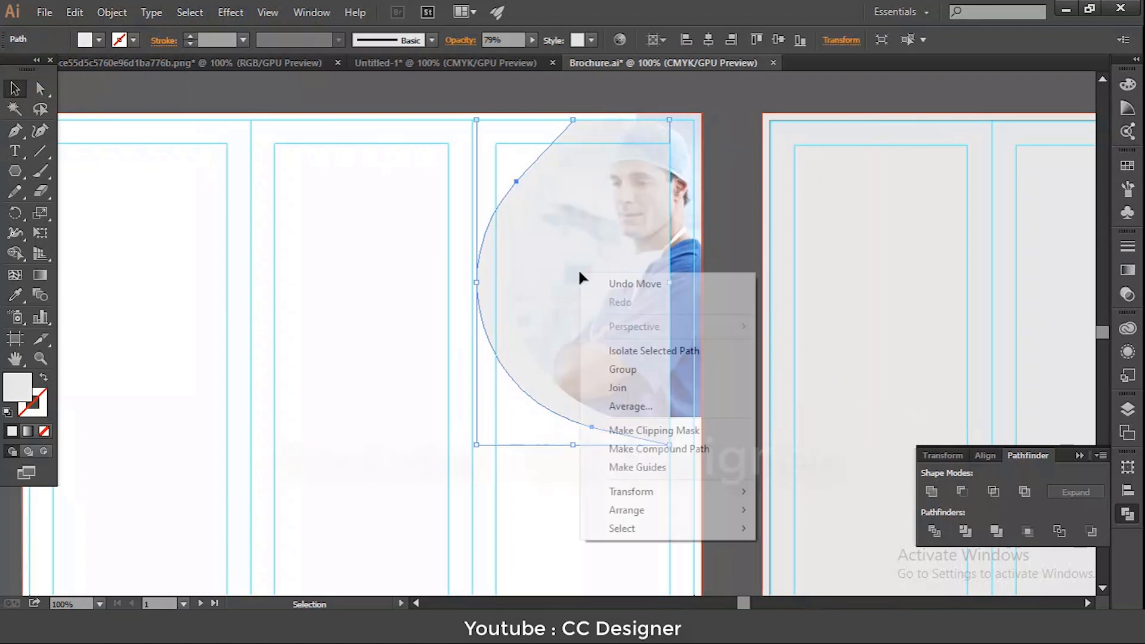
left_click(720, 195)
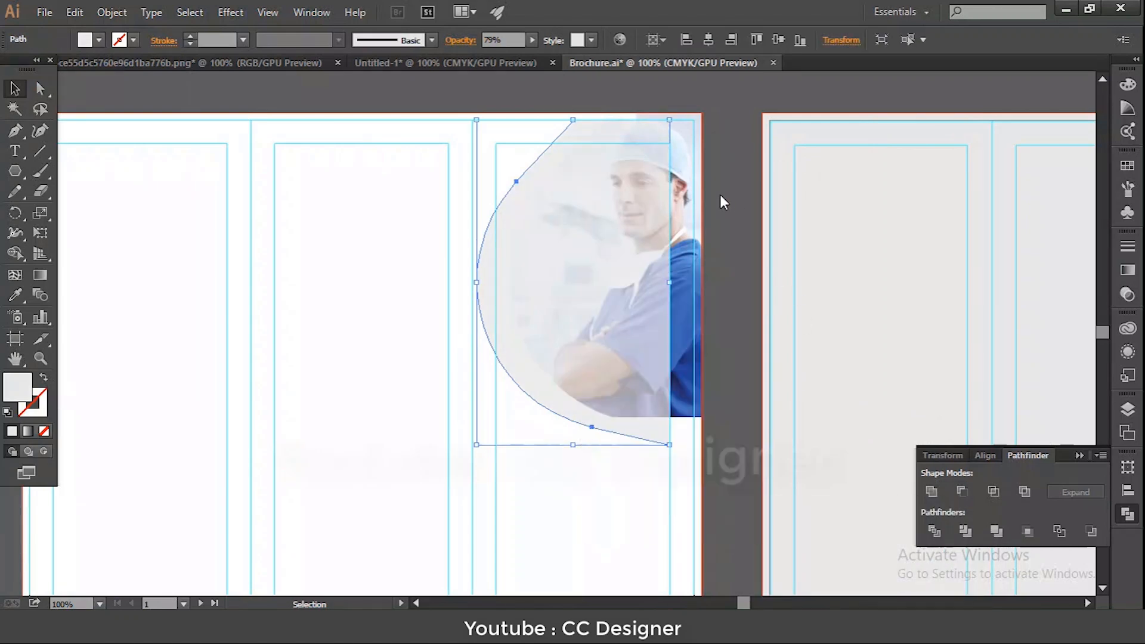
left_click(606, 261)
key("ctrl+bracketleft")
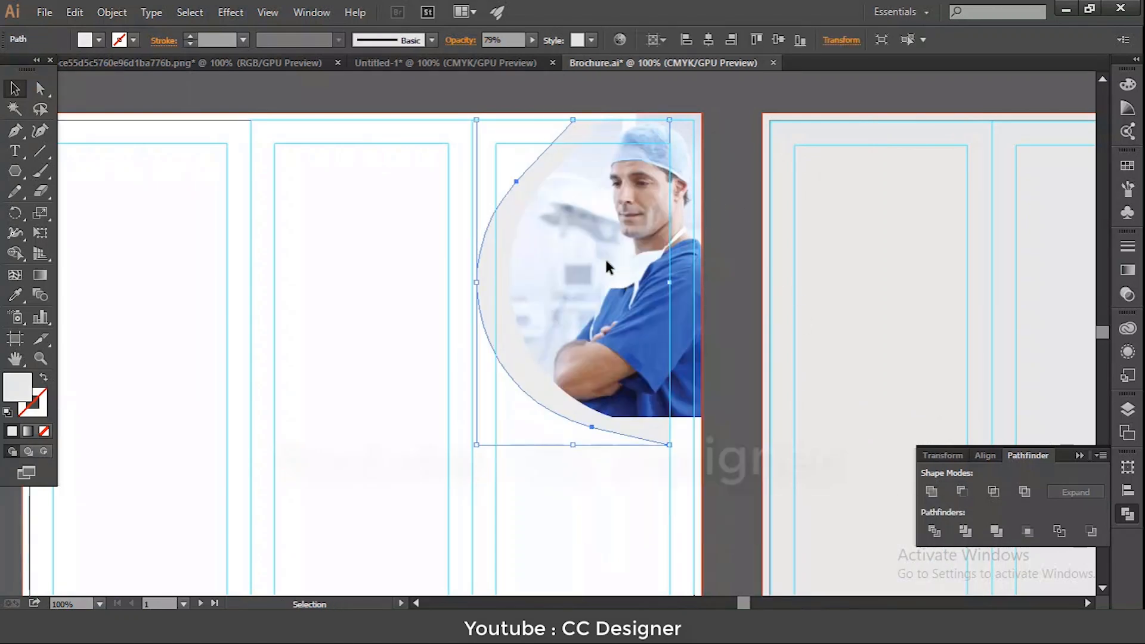
- Set the duplicate shape behind the photo to 100% opacity and fill it with medium blue
left_click(506, 411)
left_click(521, 376)
left_click(531, 41)
left_click_drag(520, 55, 539, 56)
left_click(100, 40)
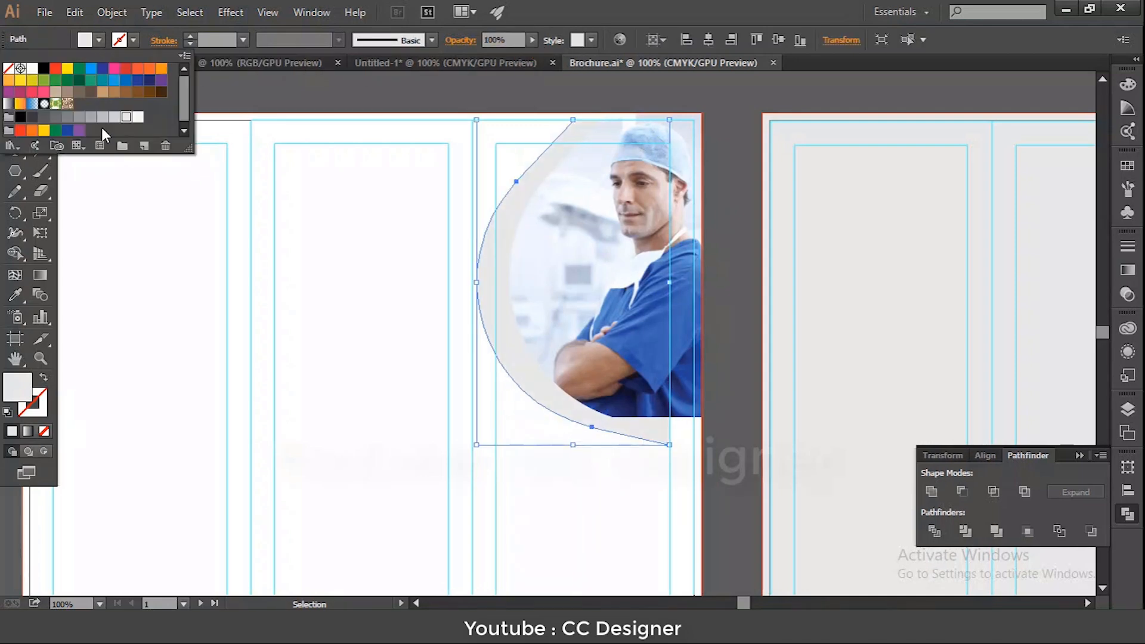
left_click(126, 81)
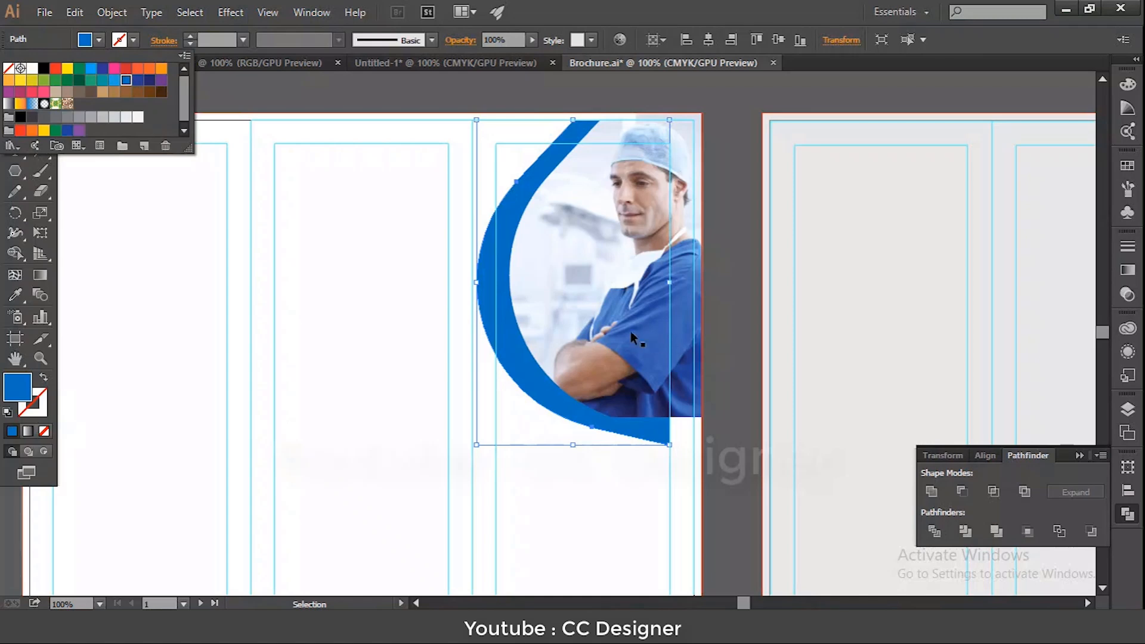
left_click(758, 307)
- Rotate and reposition the blue shape and reshape its anchors so that a thin blue crescent curves around the photo's rounded edge
left_click_drag(516, 370, 523, 361)
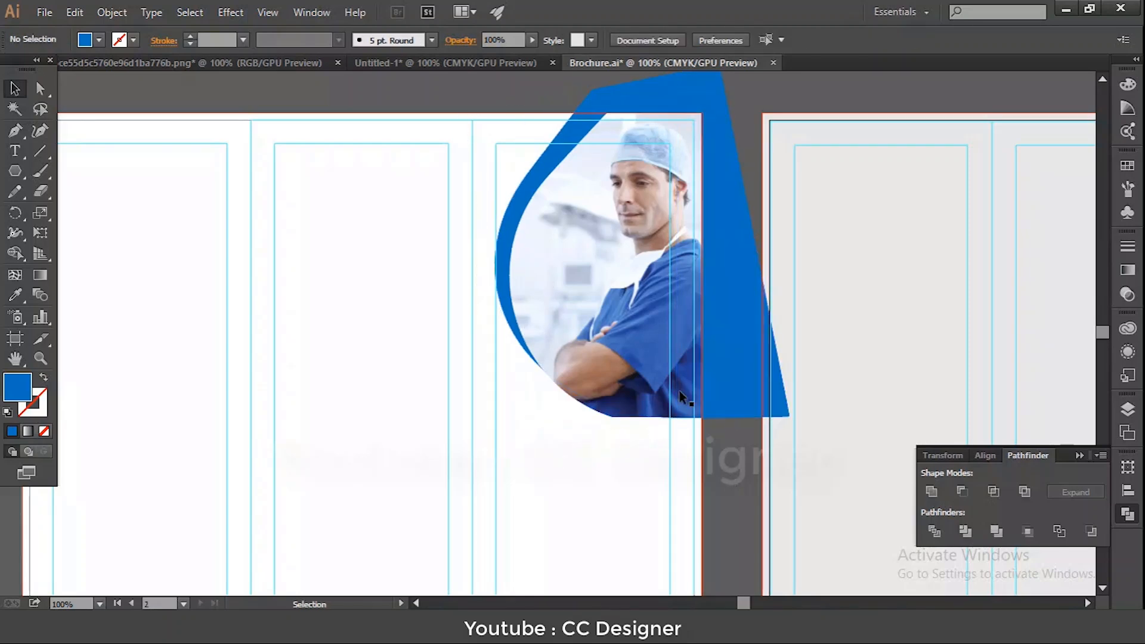
mouse_move(717, 337)
left_mouse_down()
mouse_move(717, 356)
mouse_move(716, 346)
left_mouse_up()
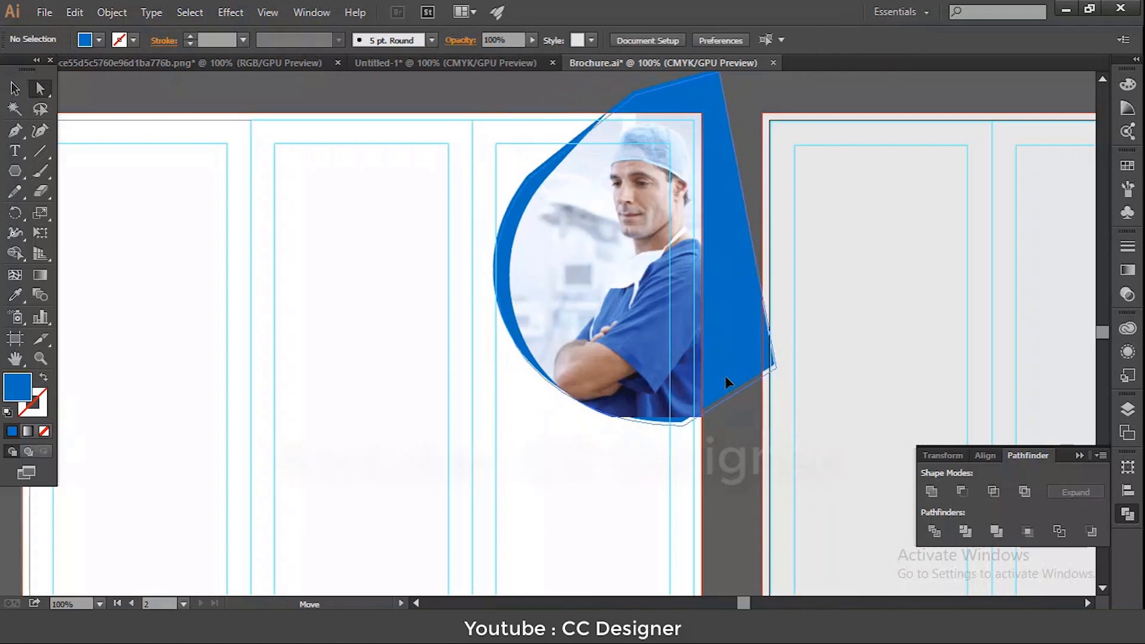
left_click(719, 417)
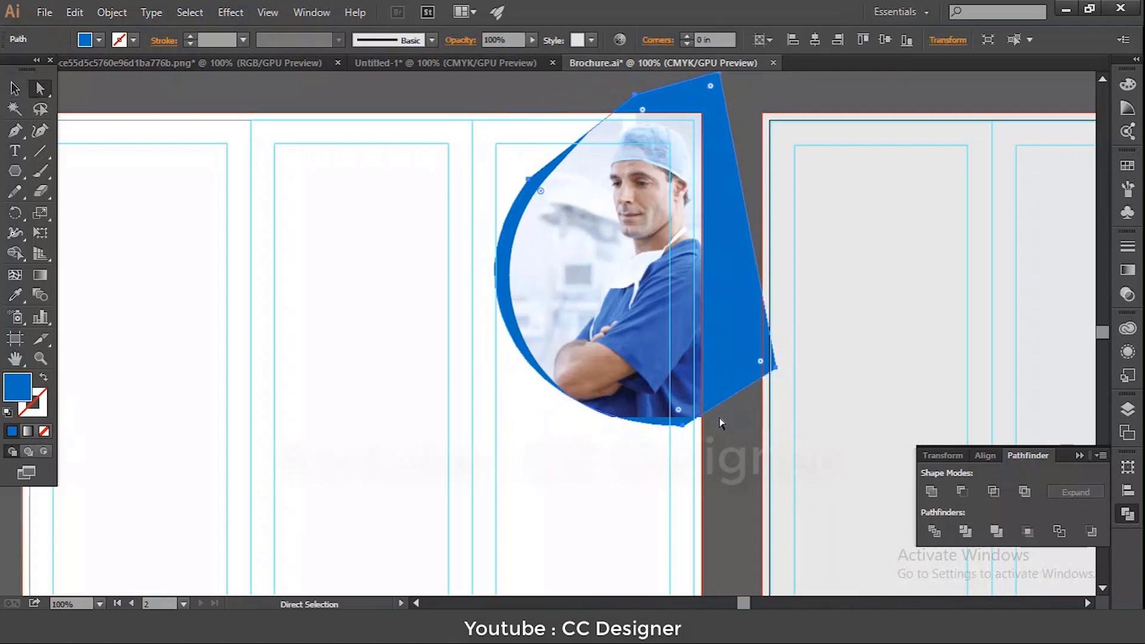
- Trim away the part of the blue shape outside the first artboard with the Shape Builder, using the white background rectangle
left_click(15, 88)
left_click(741, 367)
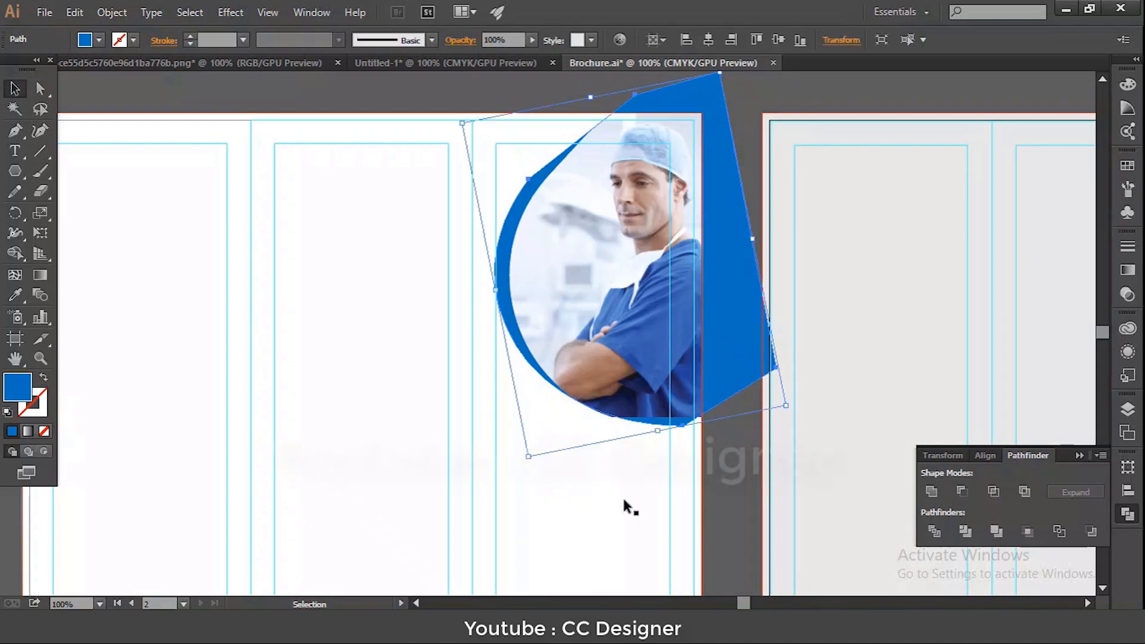
left_click(573, 503, "shift")
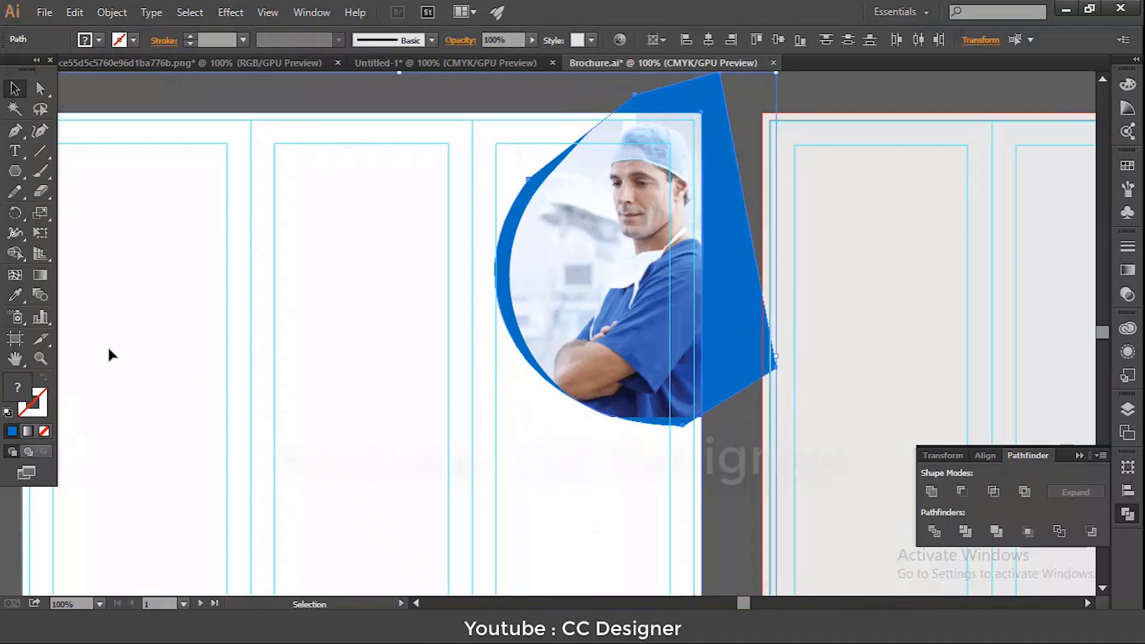
left_click_drag(20, 256, 90, 253)
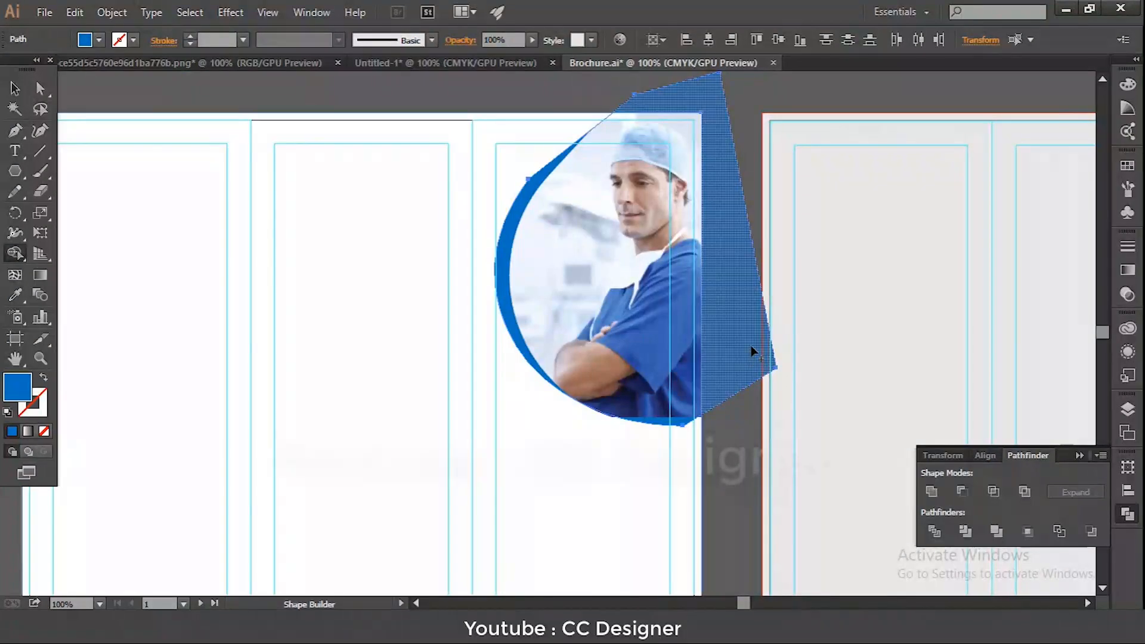
left_click(751, 351, "alt")
key("v")
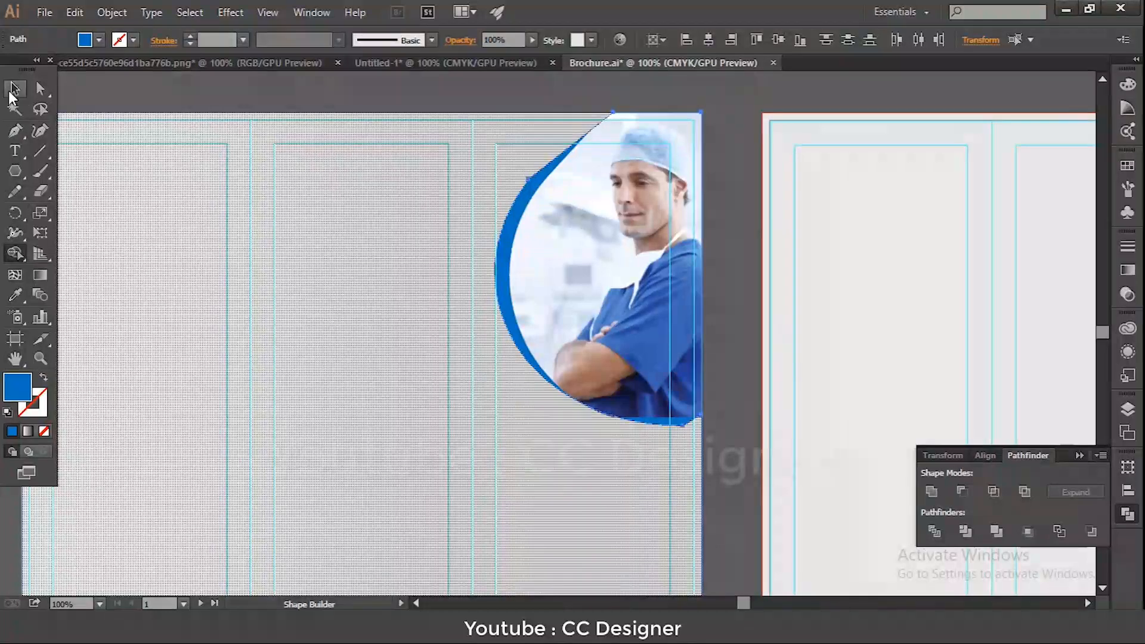
left_click(730, 260)
- Add the two-line text "Your Health / Is Our Priority" at 24 pt below the doctor photo, near the panel's left margin
scroll(729, 258, "down", 2)
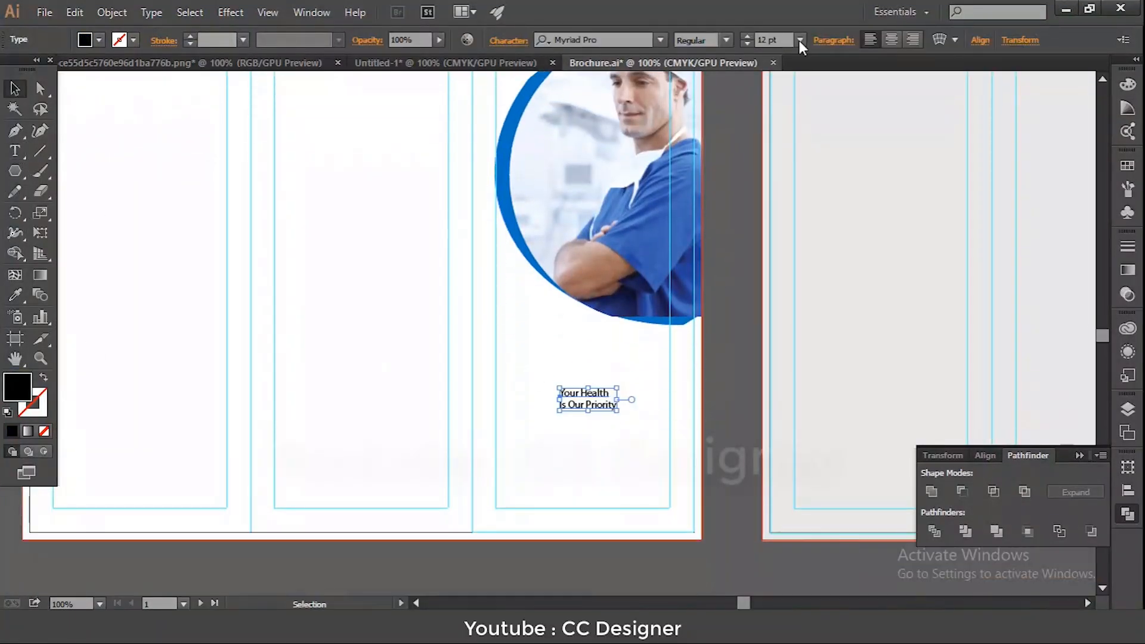
left_click(799, 40)
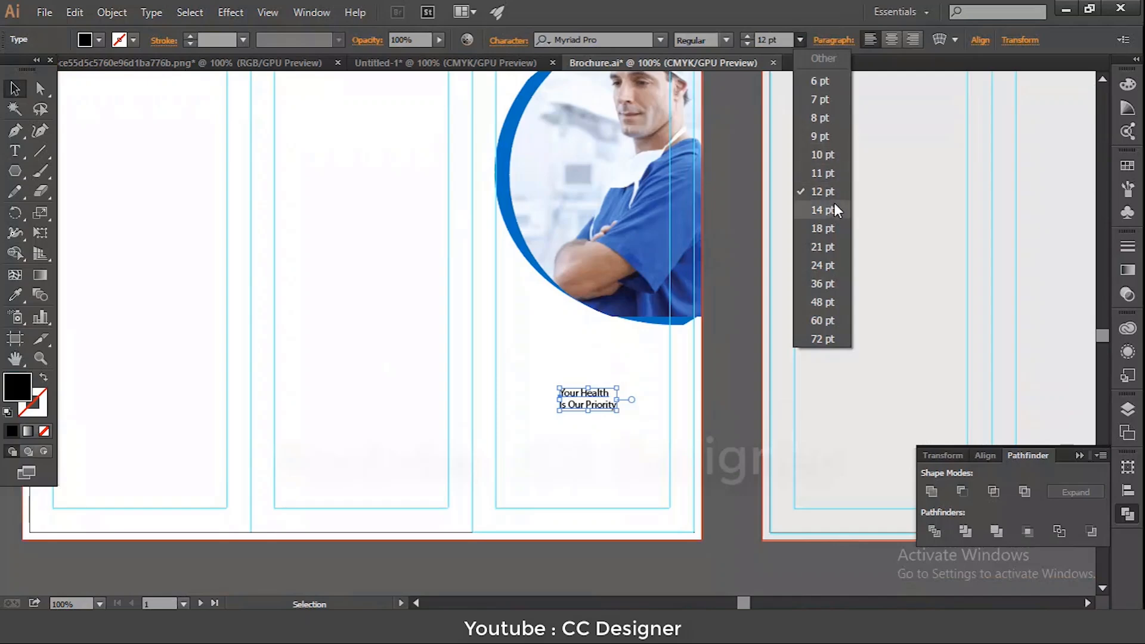
left_click(822, 265)
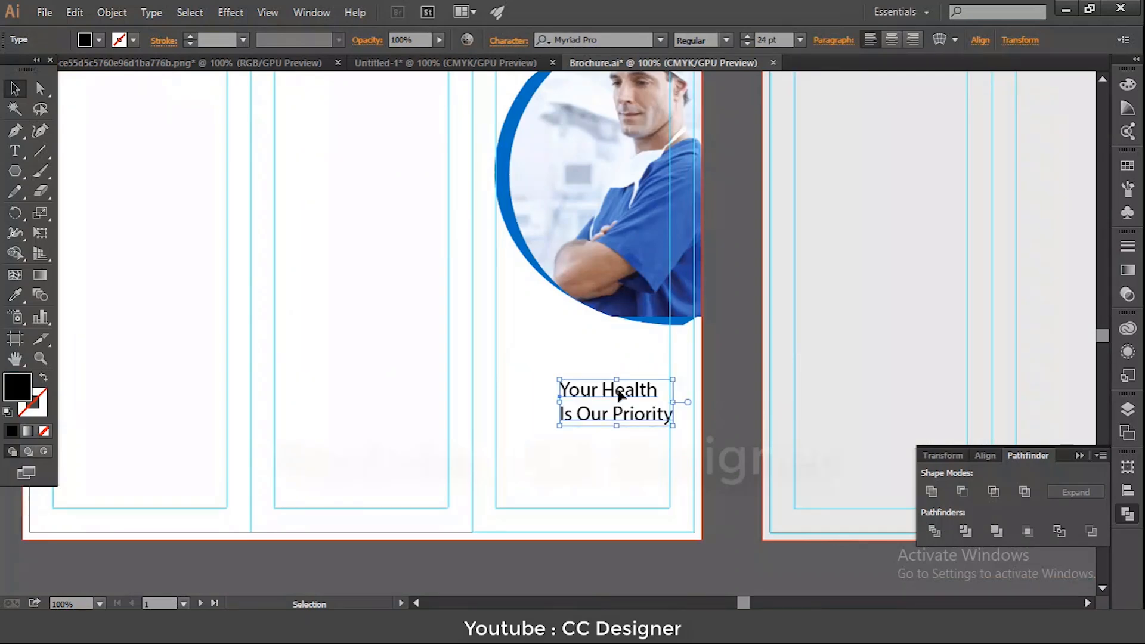
left_click_drag(620, 394, 565, 379)
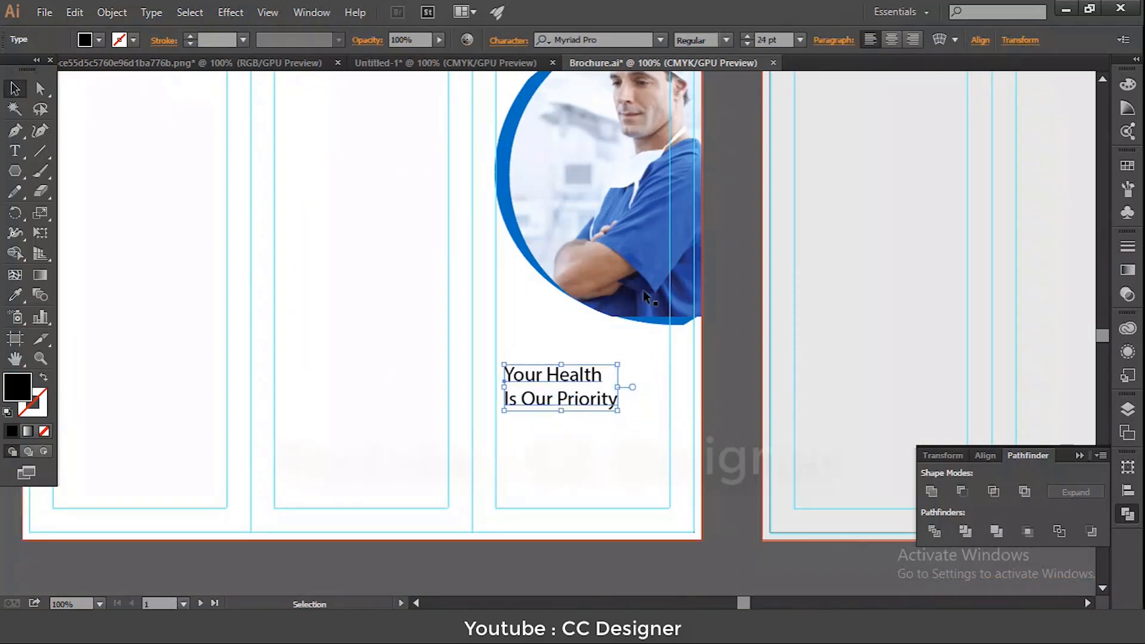
- Set the "Your Health / Is Our Priority" text in Montserrat Bold and align its left edge with the panel's margin guide
left_click(623, 38)
type("M")
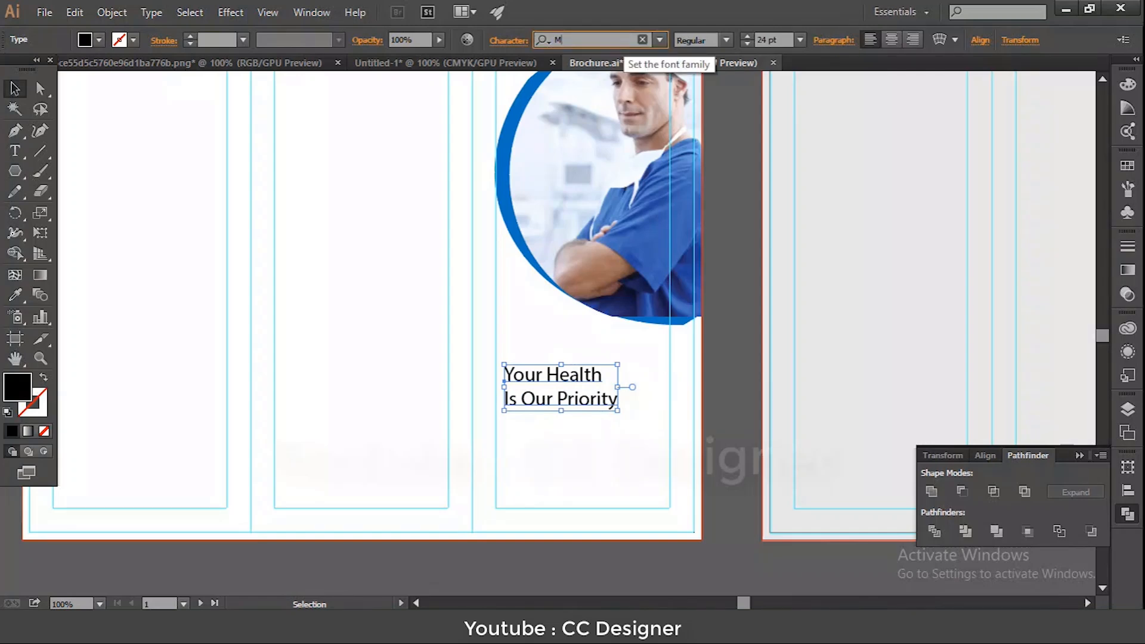
type("ont")
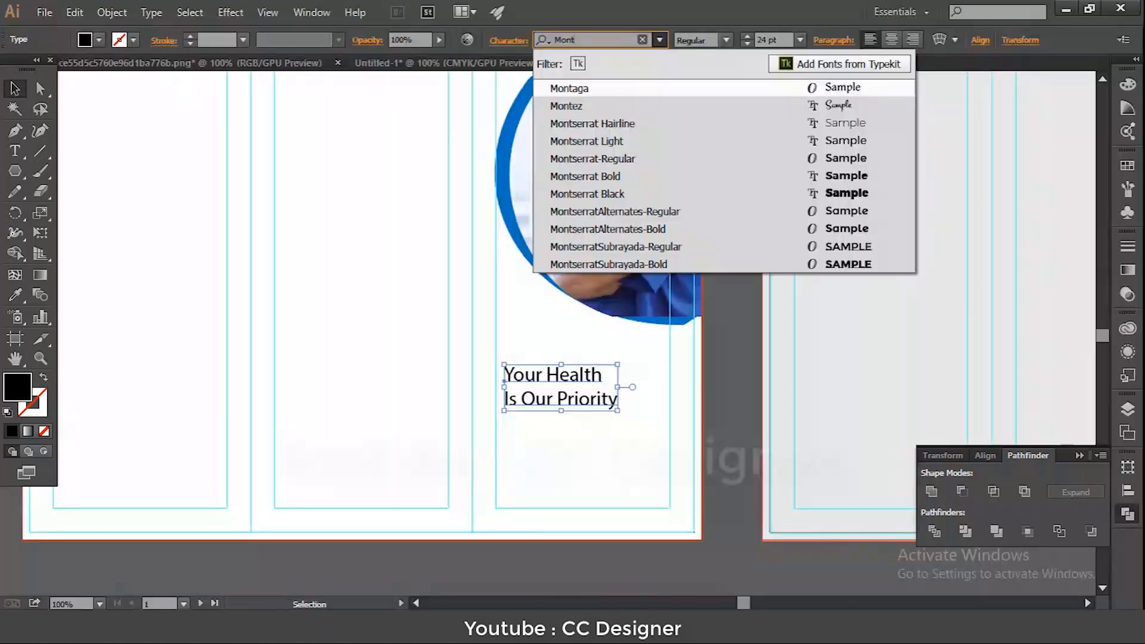
left_click(624, 175)
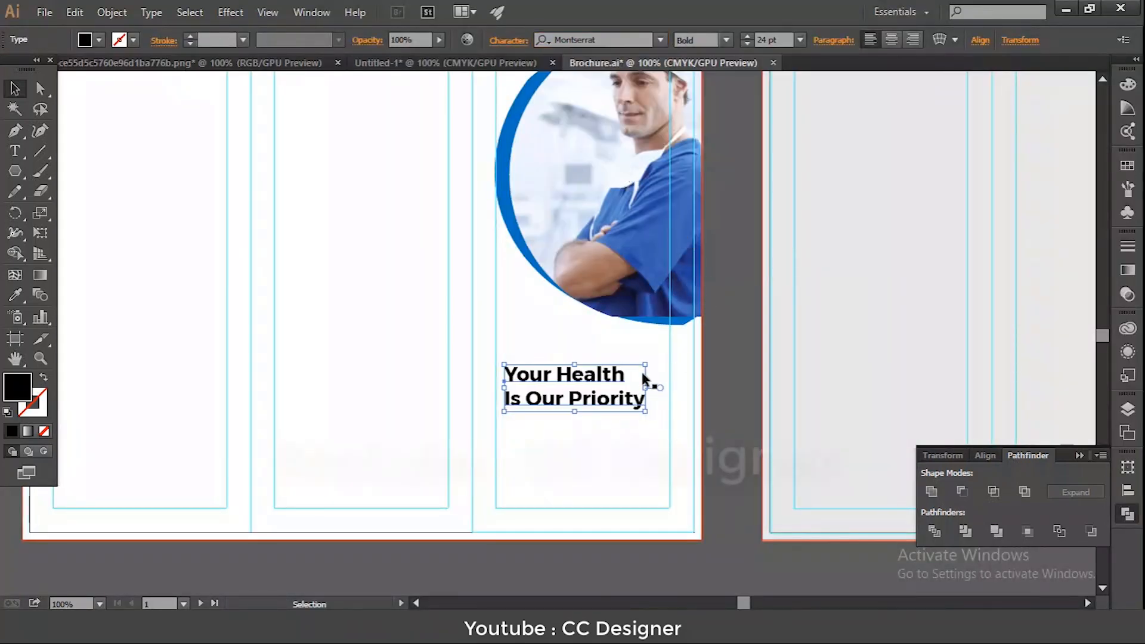
left_click_drag(596, 381, 588, 380)
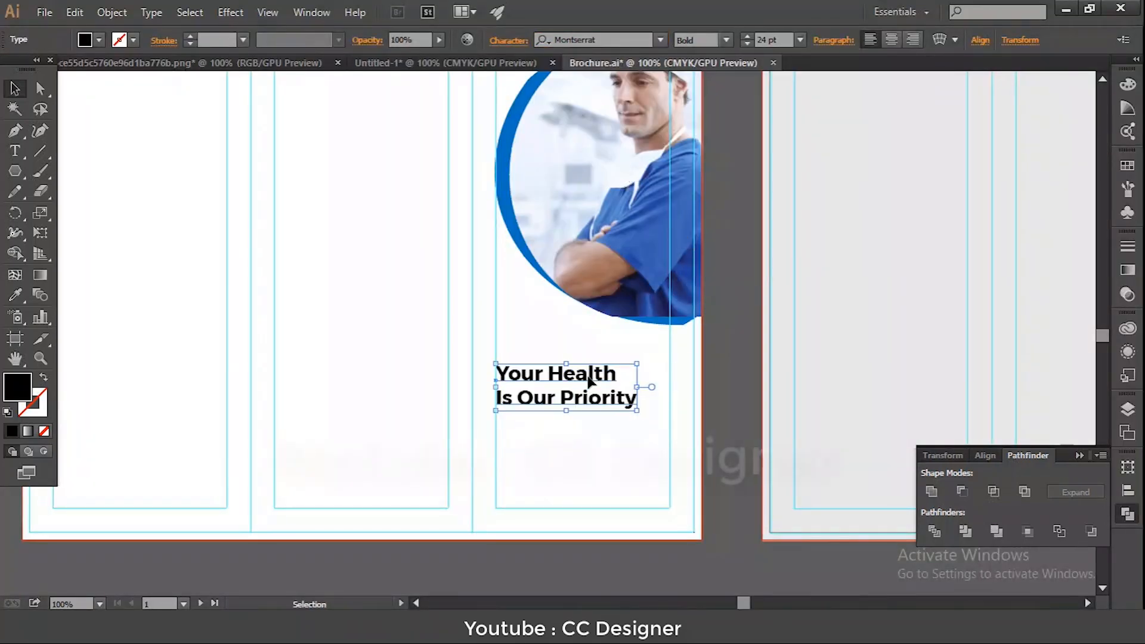
- Copy the complete blue-and-green medical logo with its lettering from the Untitled-1 document into the Brochure.ai document
key("ctrl+minus")
key("ctrl+minus")
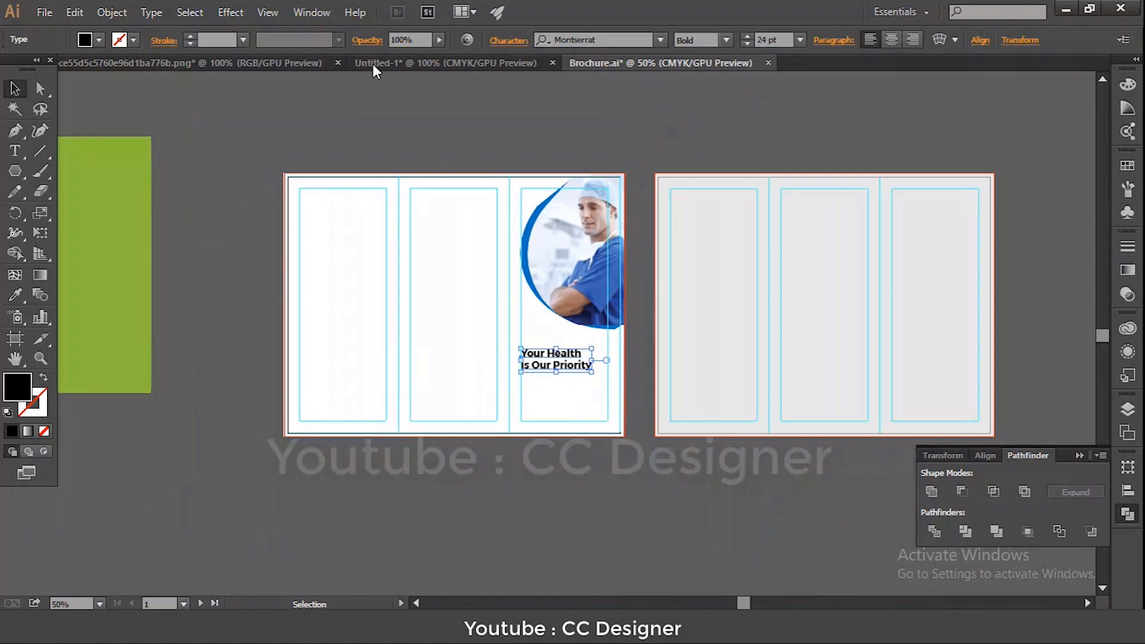
left_click(278, 65)
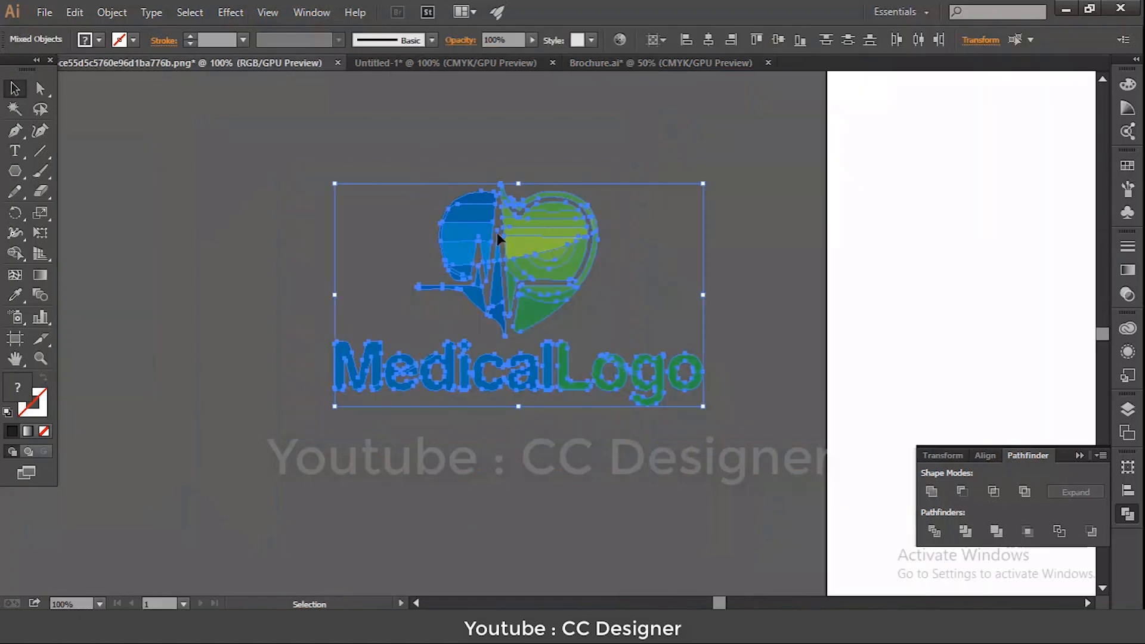
left_click_drag(981, 230, 479, 217)
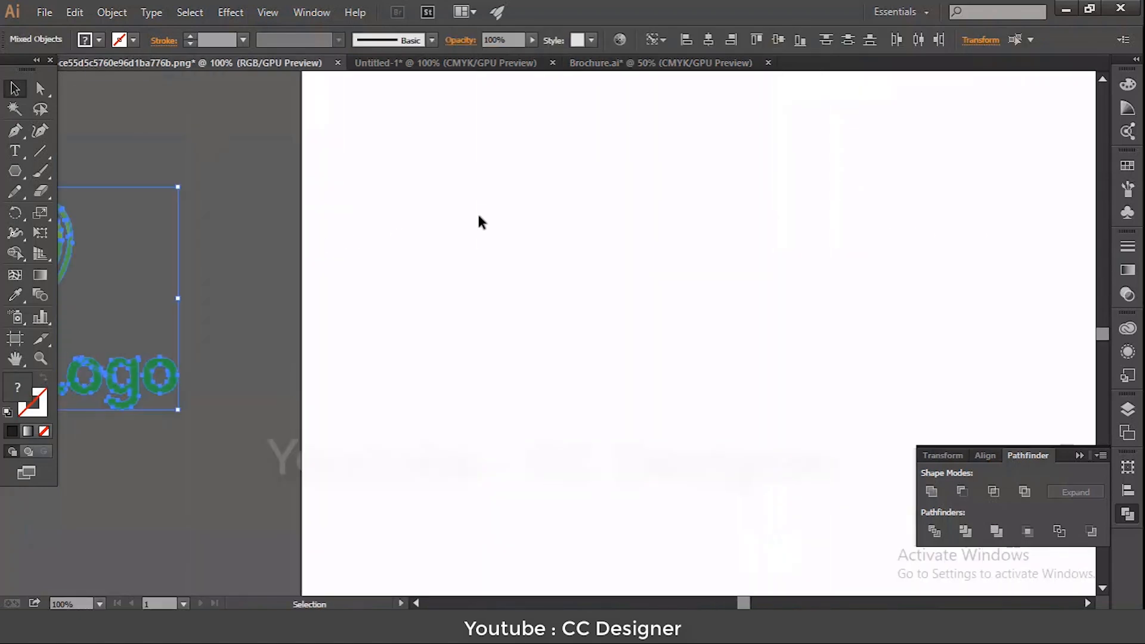
key("ctrl+minus")
key("ctrl+minus")
key("ctrl+minus")
left_click(445, 64)
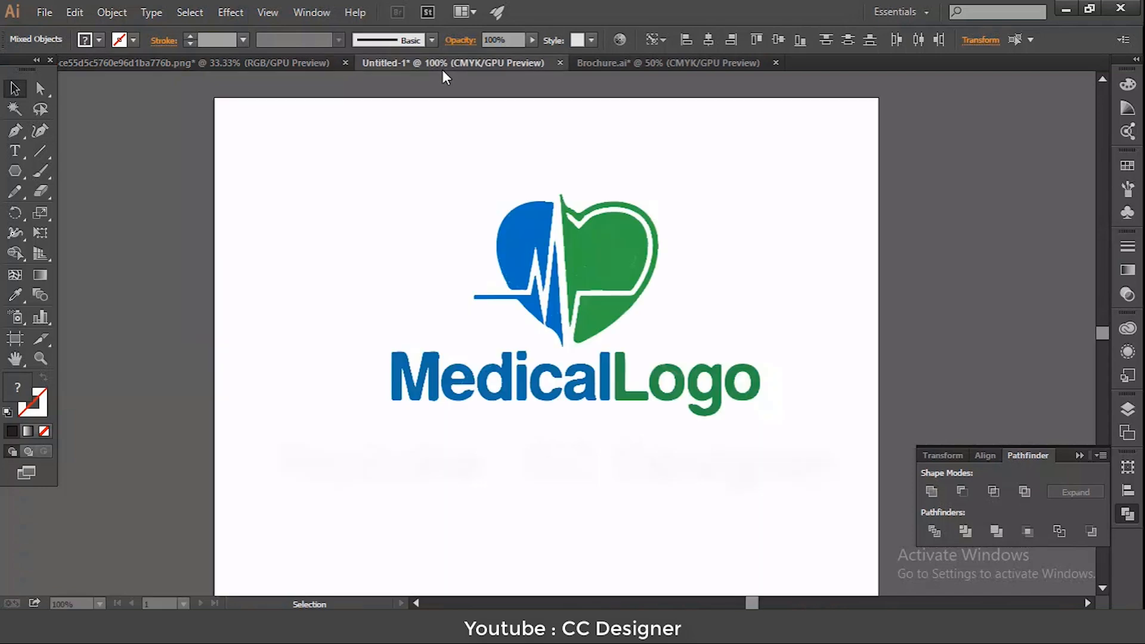
left_click_drag(455, 199, 656, 474)
left_click_drag(611, 265, 825, 286)
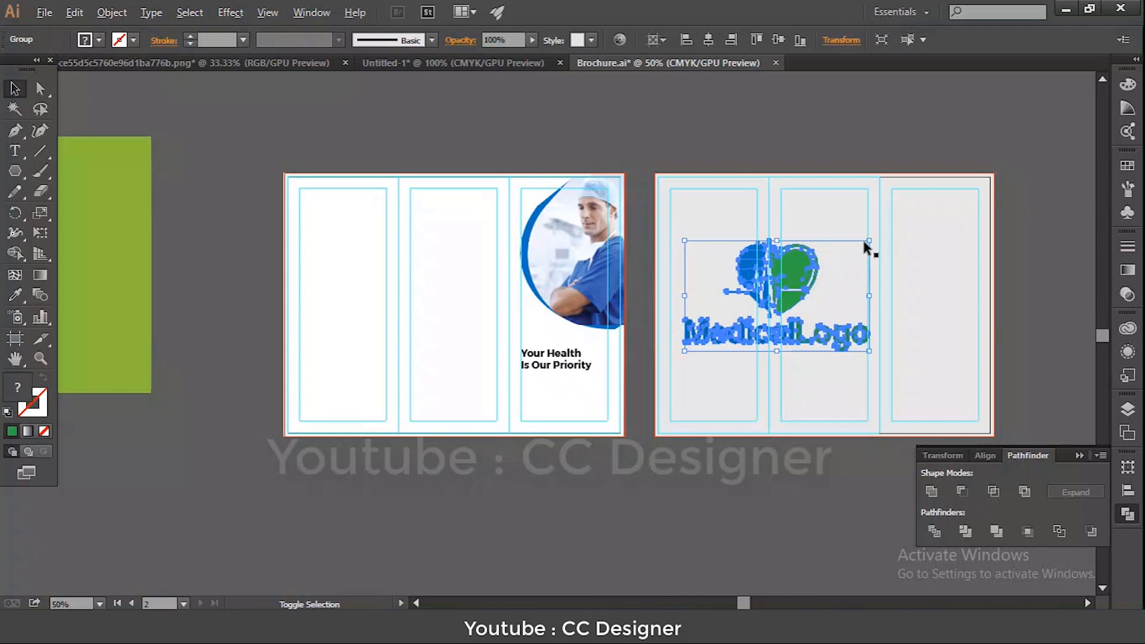
- Scale the logo down and move it onto the front panel, between the doctor photo and the headline
mouse_move(869, 240)
left_mouse_down()
mouse_move(810, 279)
mouse_move(745, 218)
mouse_move(575, 116)
mouse_move(545, 292)
mouse_move(553, 322)
left_mouse_up()
left_click(573, 149)
key("ctrl+0")
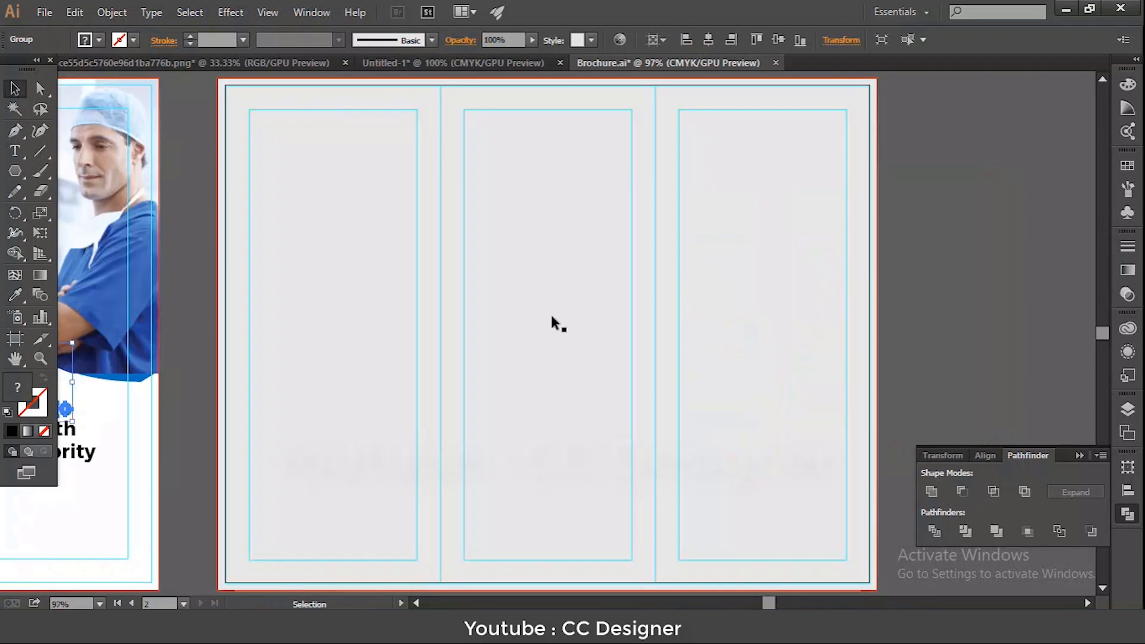
left_click_drag(424, 317, 934, 304)
left_click(610, 396)
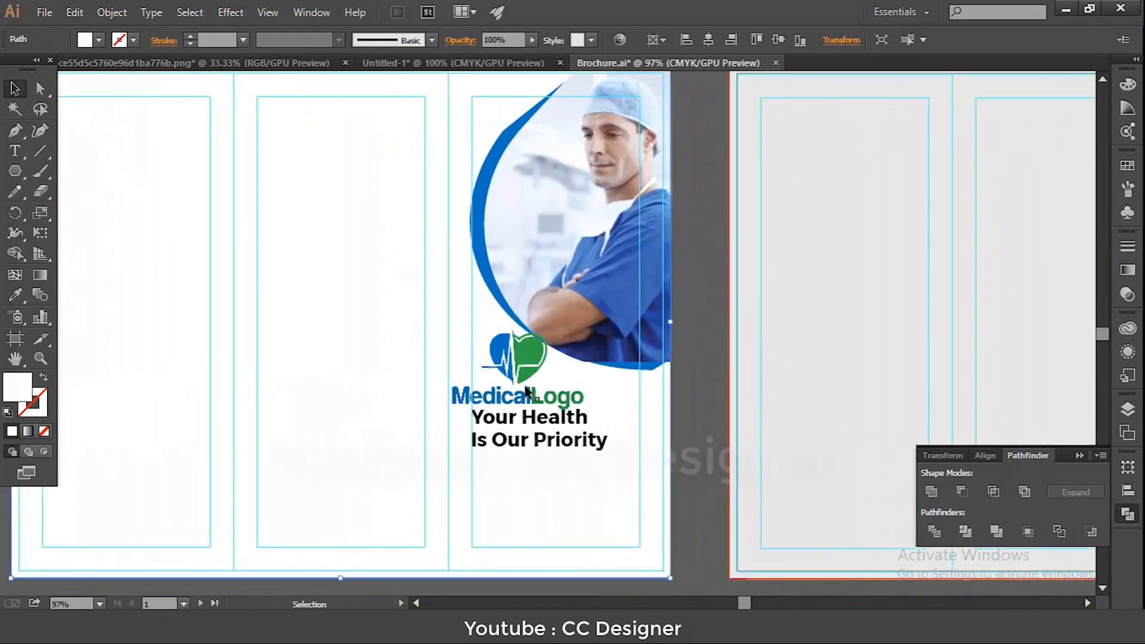
- Shrink the logo further and align its left edge with the panel's margin guide, just above the headline
left_click(532, 351)
key("a")
key("ctrl+1")
key("ctrl+plus")
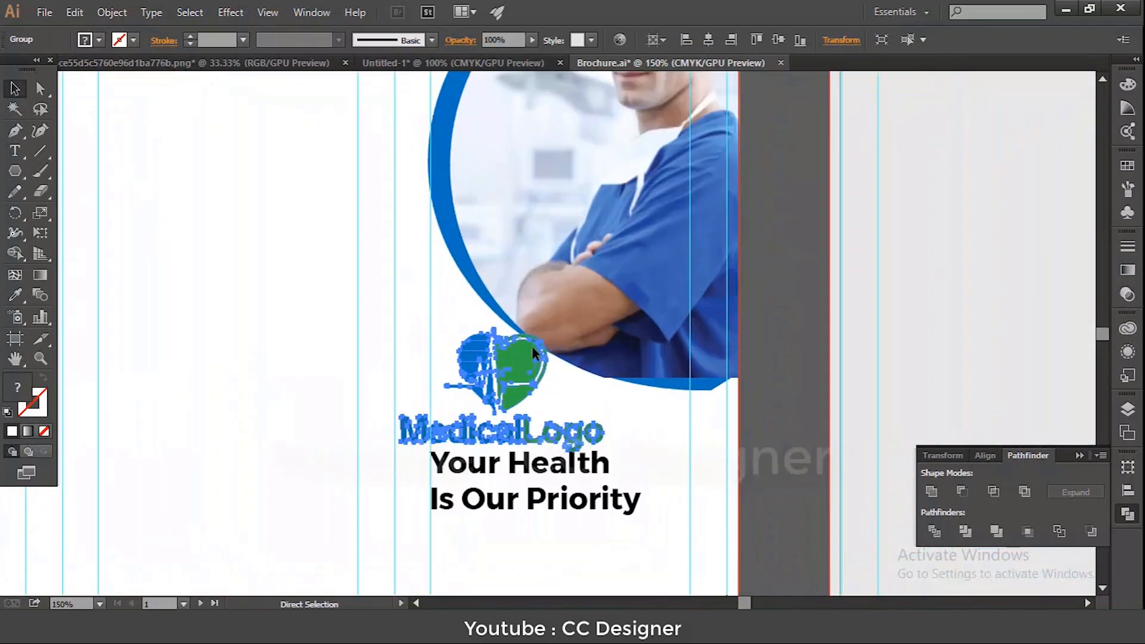
key("v")
left_click(818, 371)
left_click(502, 374)
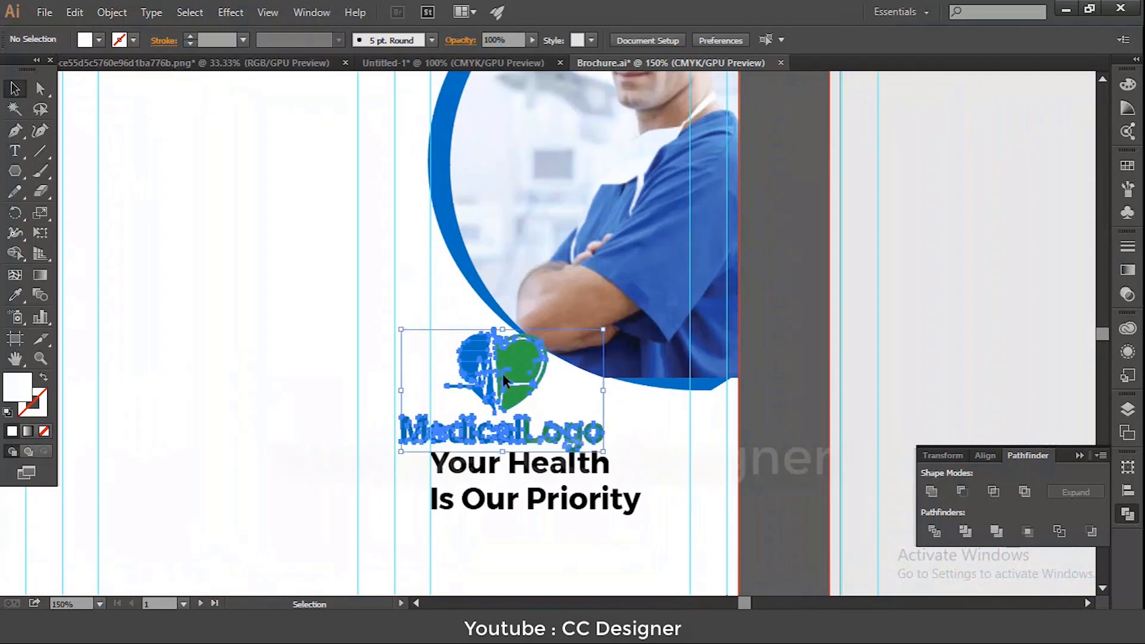
left_click_drag(603, 329, 584, 356)
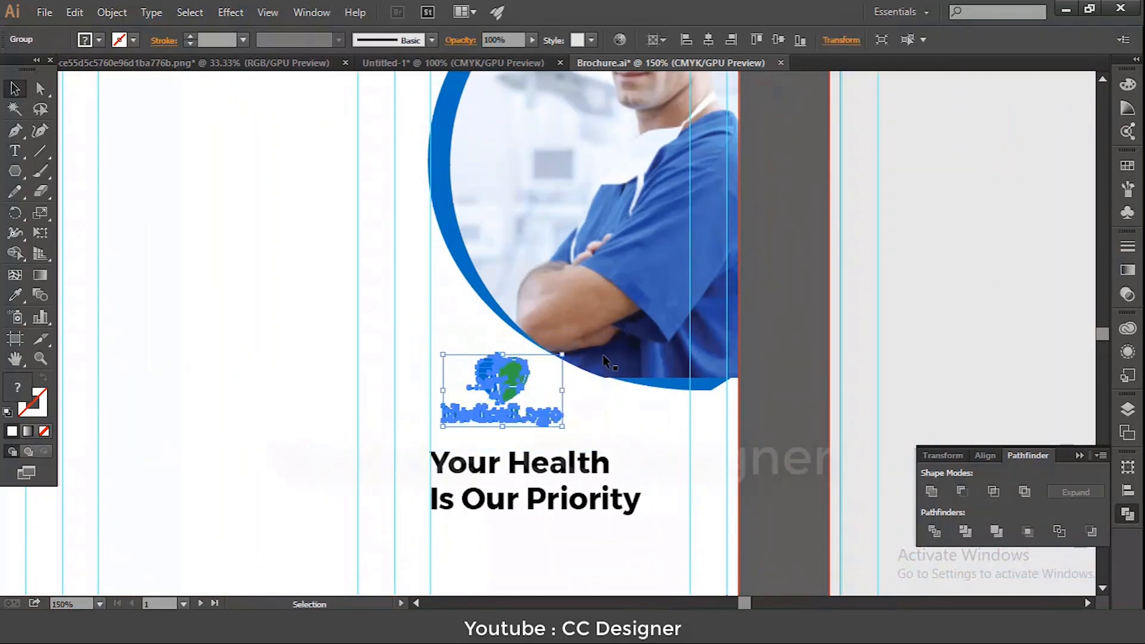
left_click(760, 344)
left_click_drag(498, 412, 494, 398)
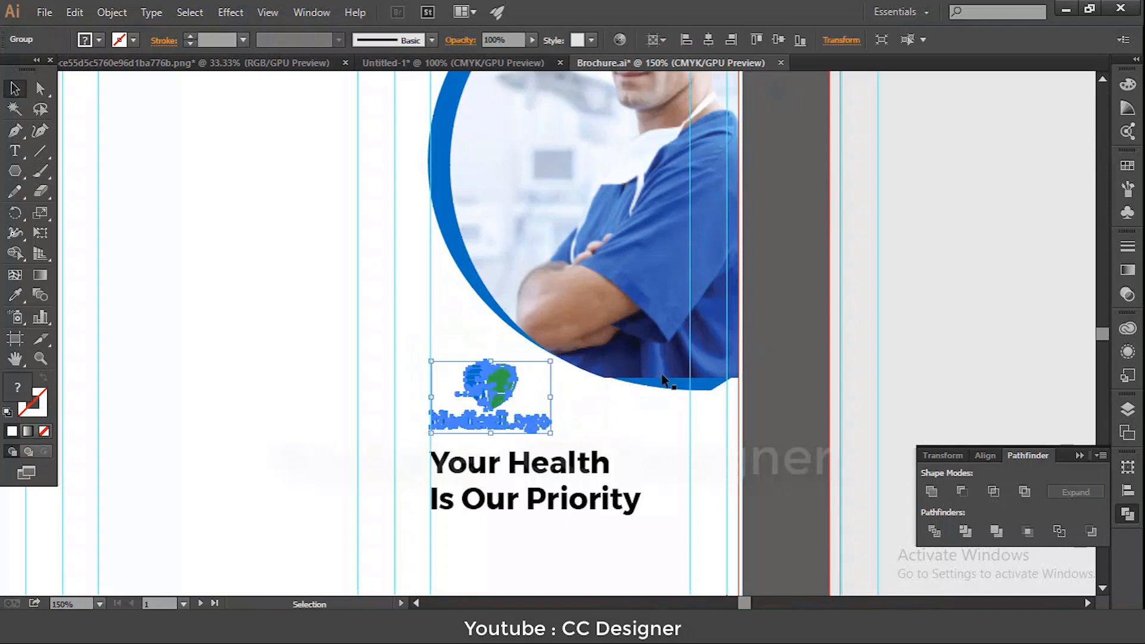
left_click(770, 348)
- Recolor the headline line "Your Health" with the blue sampled from the logo's heart
scroll(602, 388, "down", 3)
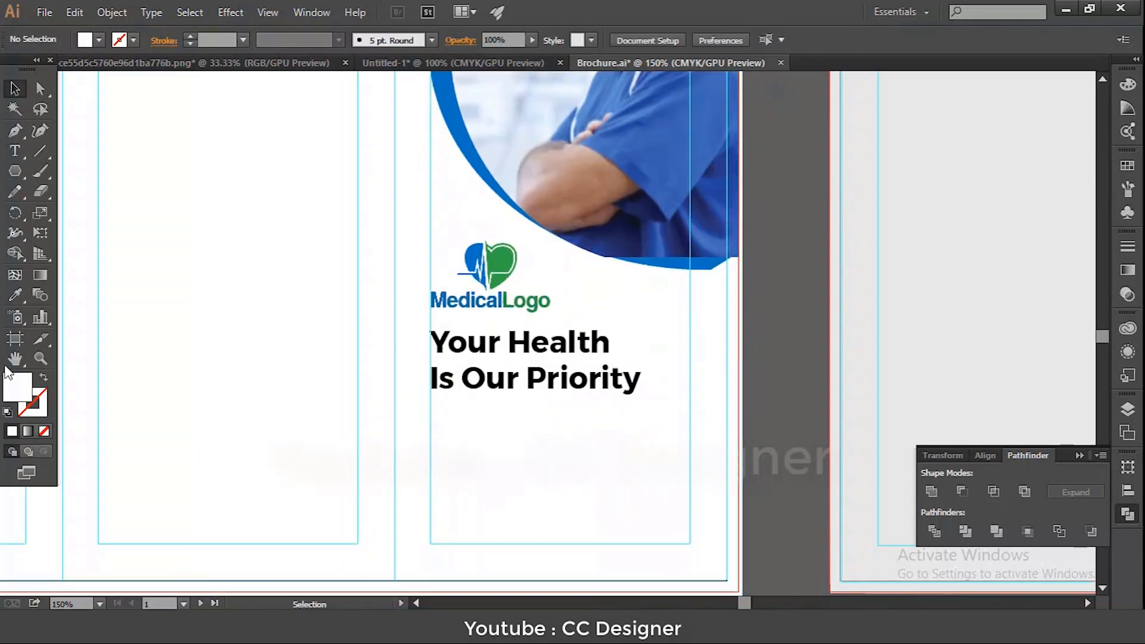
left_click(17, 297)
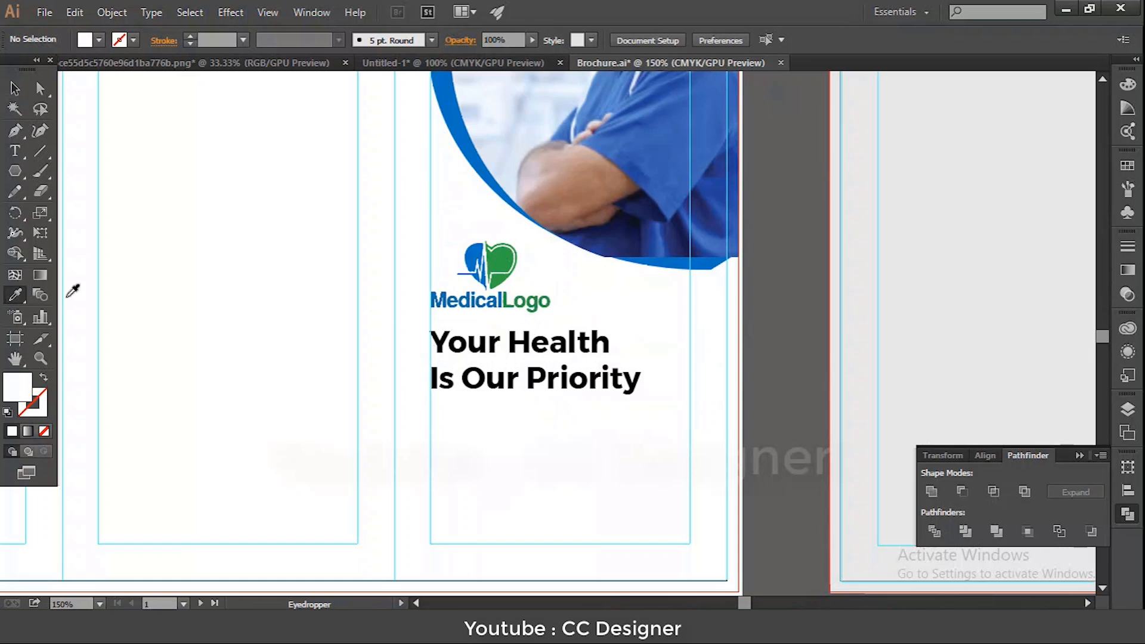
left_click(15, 88)
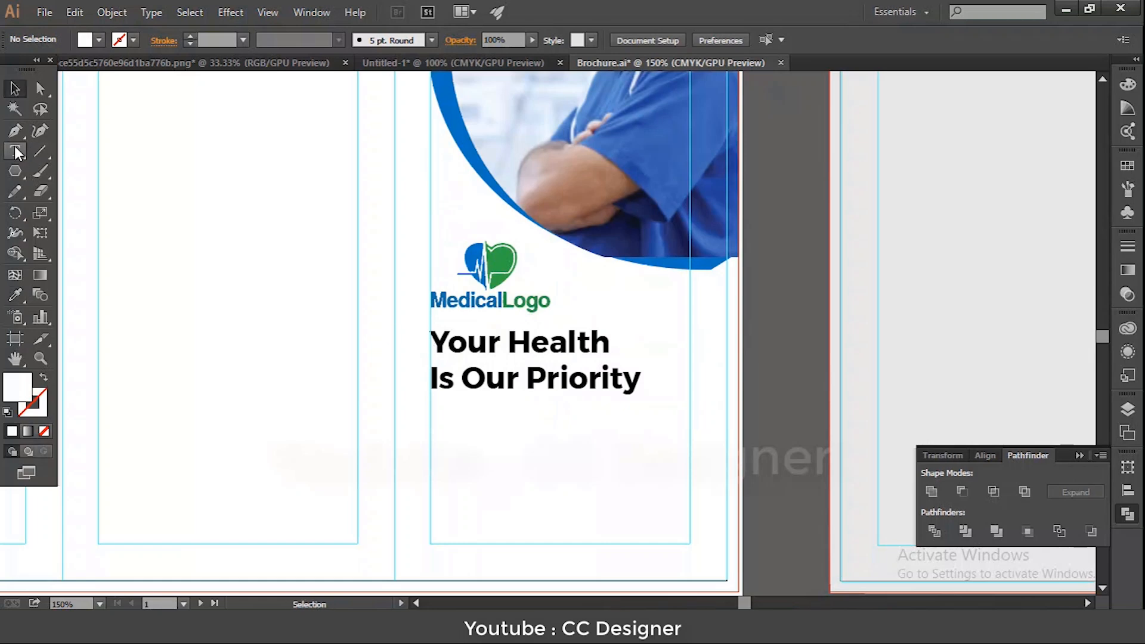
left_click(15, 151)
left_click_drag(430, 342, 610, 344)
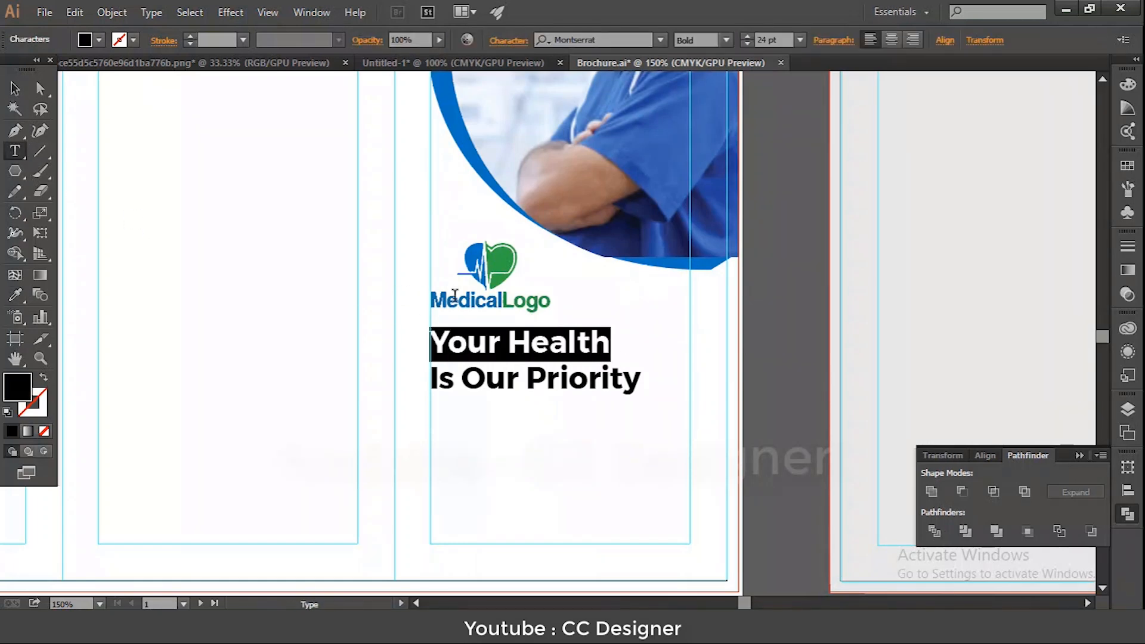
left_click(20, 294)
left_click(477, 249)
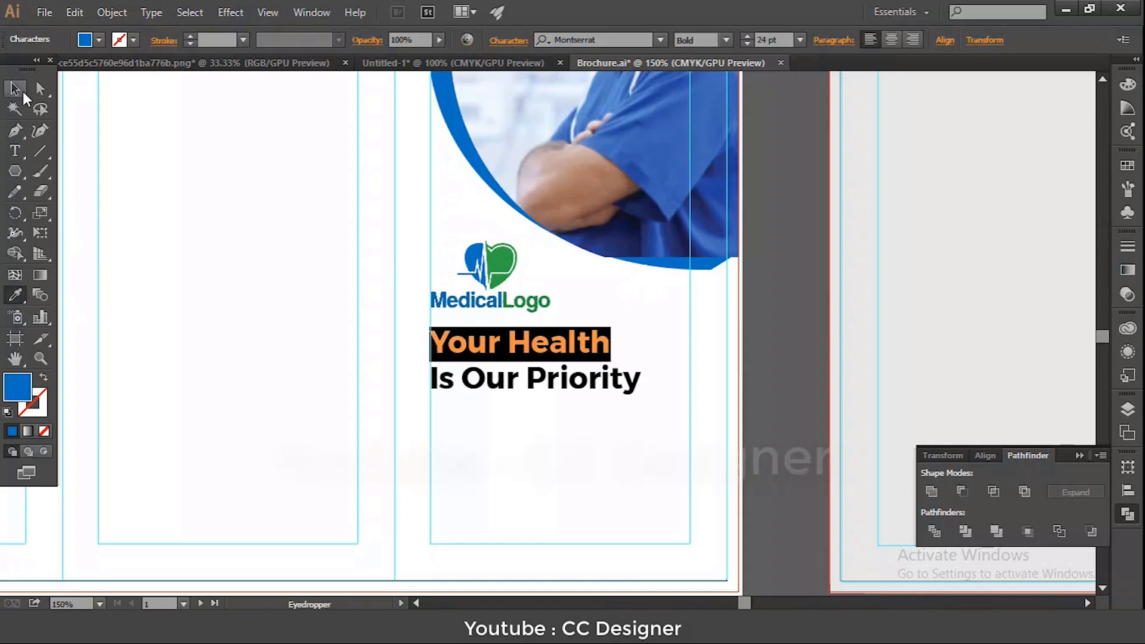
left_click(13, 89)
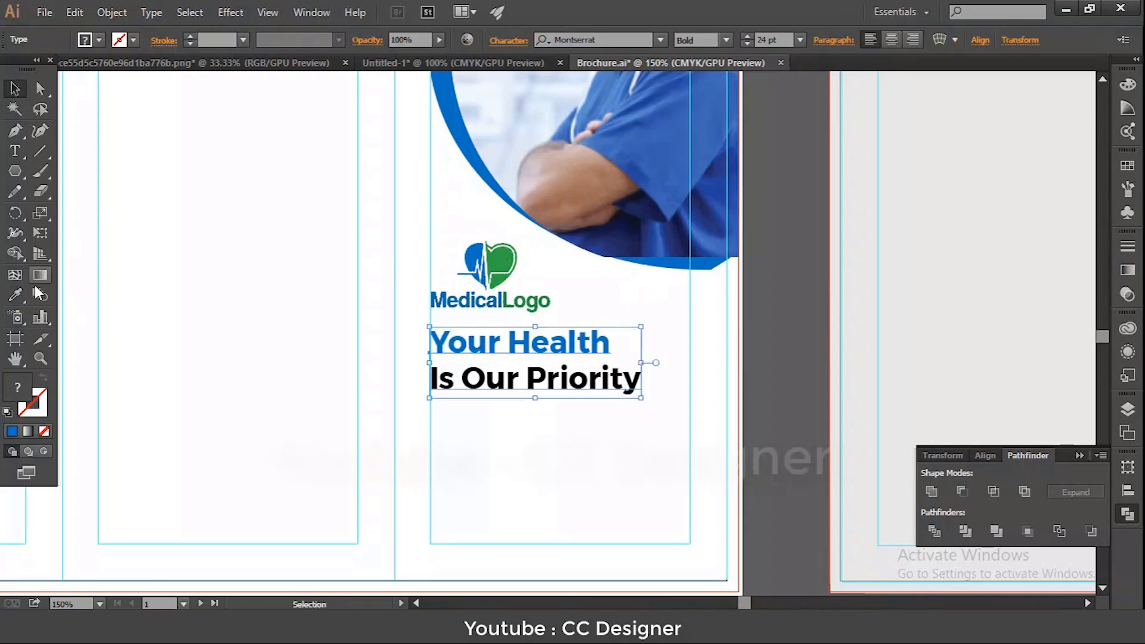
- Recolor the headline line "Is Our Priority" with the green sampled from the logo's heart
left_click(15, 151)
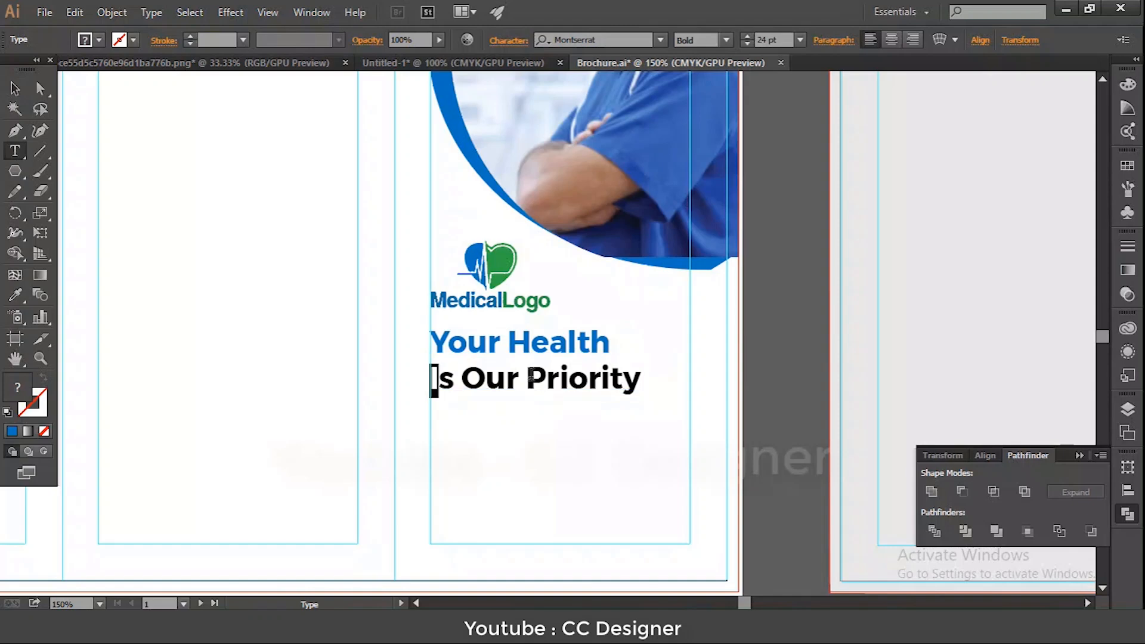
left_click_drag(435, 371, 669, 377)
left_click(15, 294)
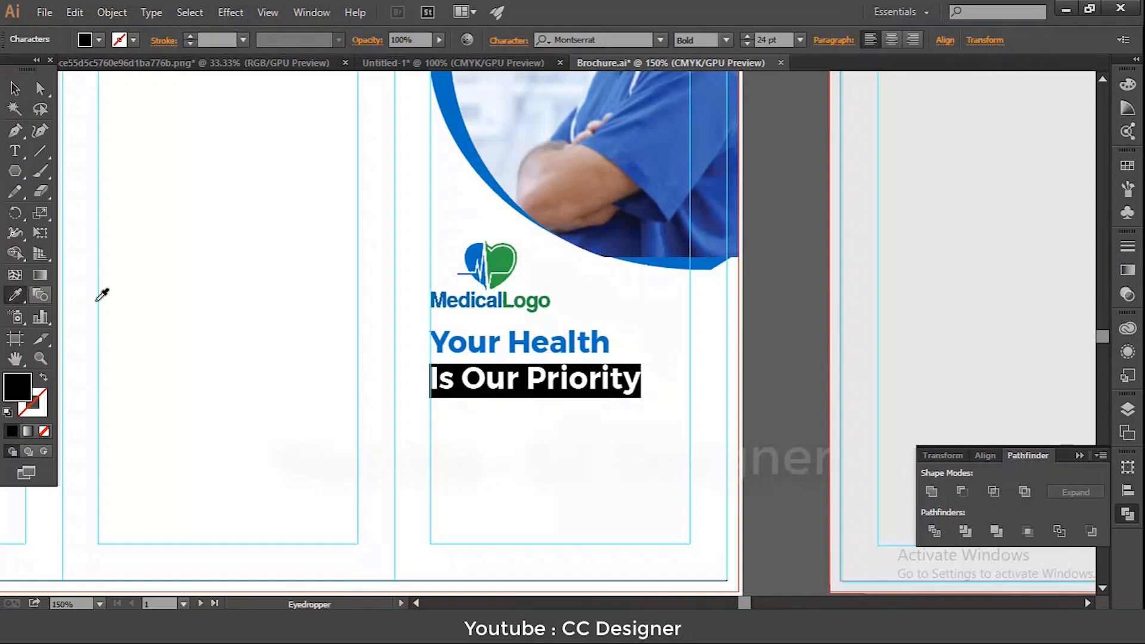
left_click(509, 252)
left_click(14, 90)
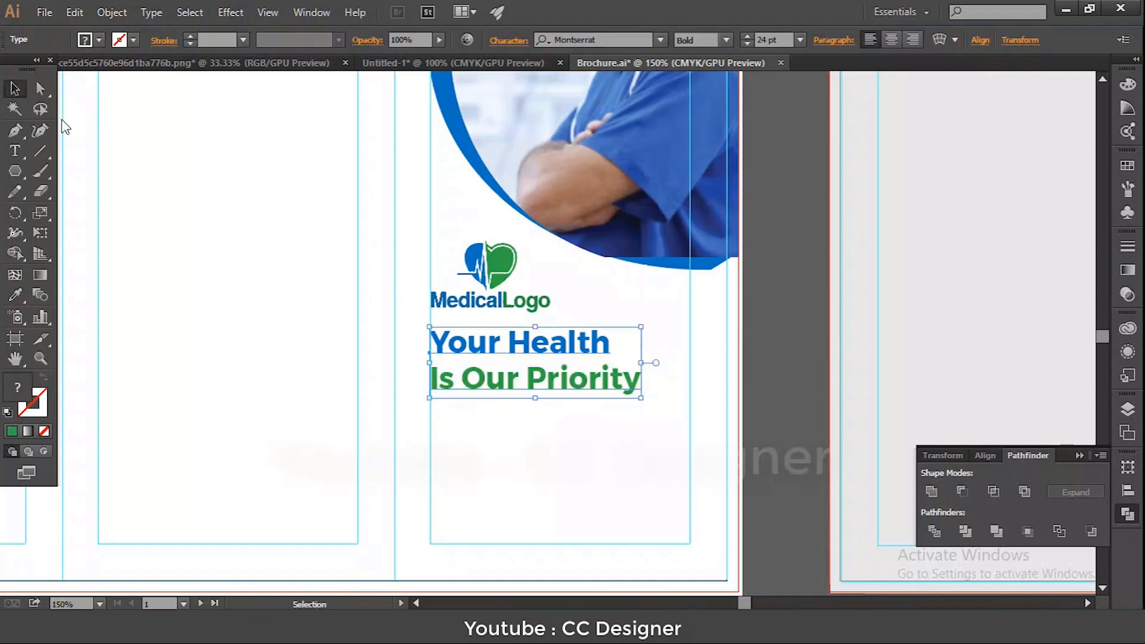
- Create a text area spanning the panel's margin guides below the headline and paste the Lorem Ipsum text into it
scroll(491, 332, "down", 4)
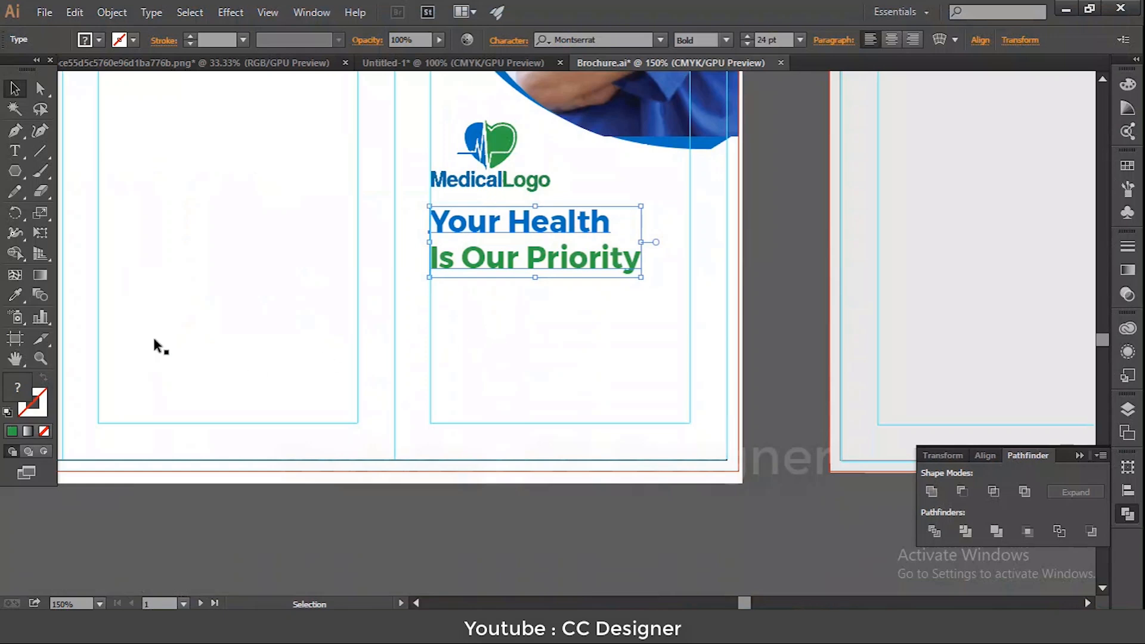
left_click(15, 151)
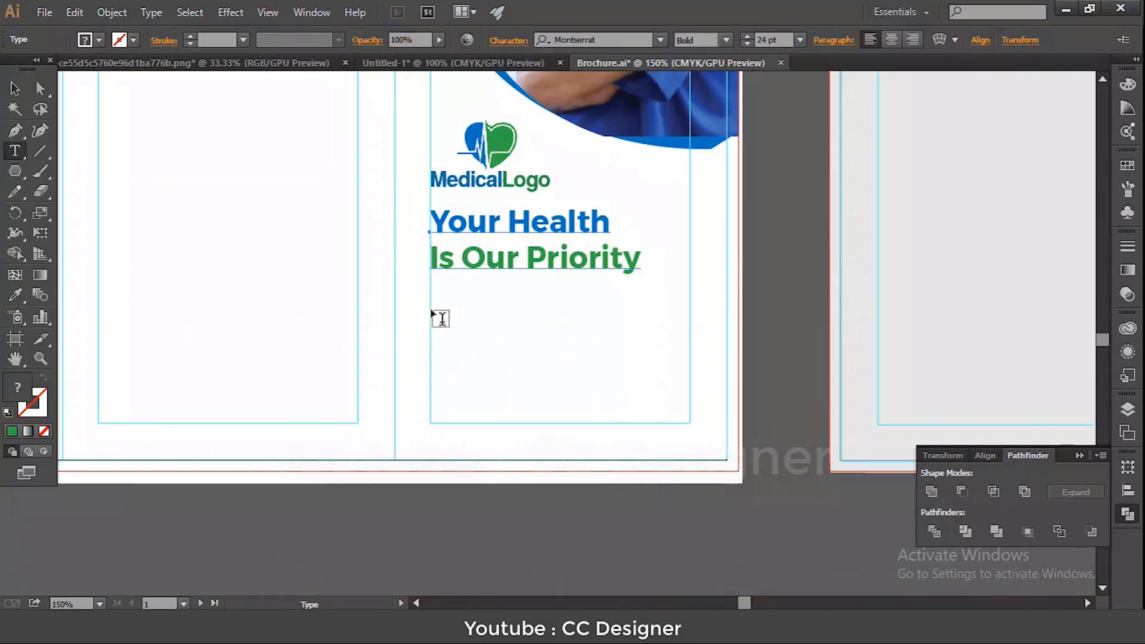
left_click_drag(431, 310, 691, 391)
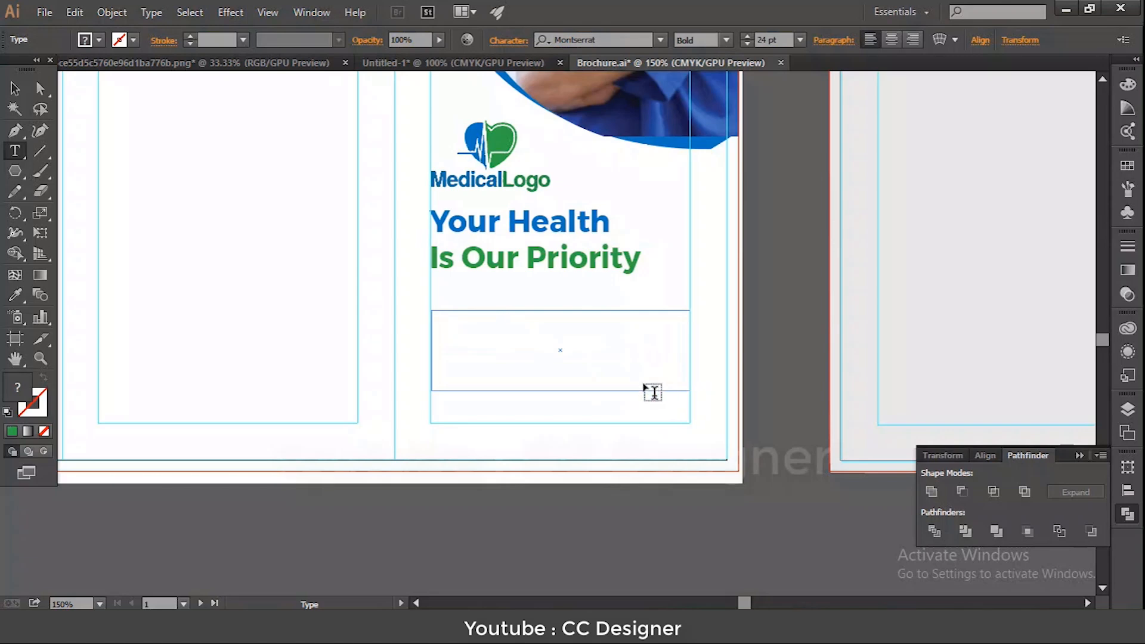
key("ctrl+v")
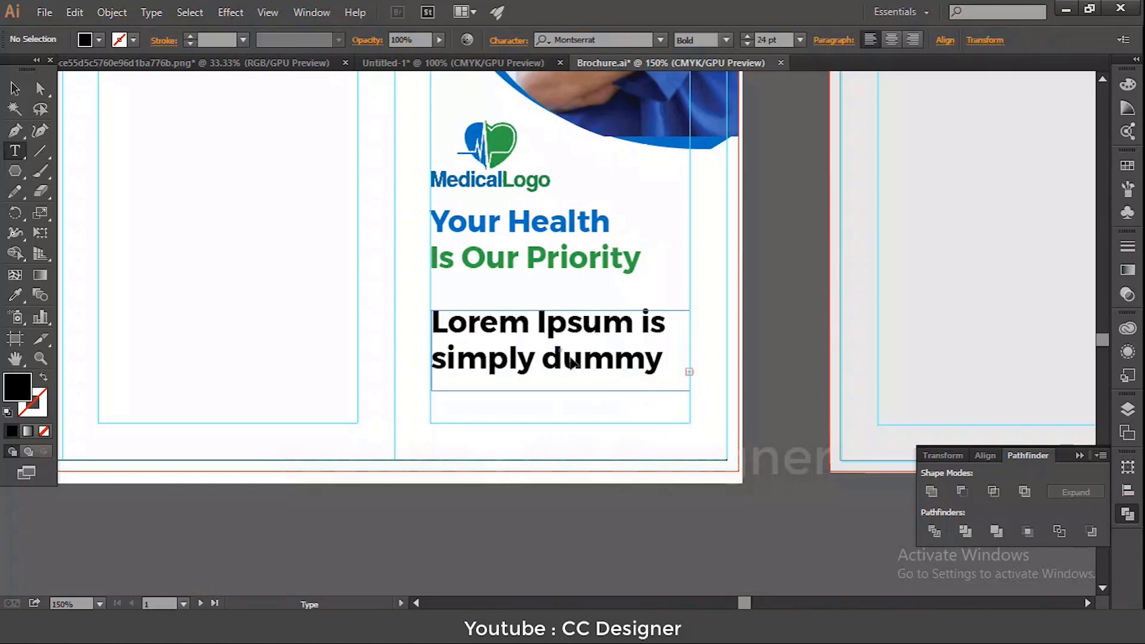
- Set the Lorem Ipsum text to 10 pt and paste the placeholder text again at its end
key("ctrl+a")
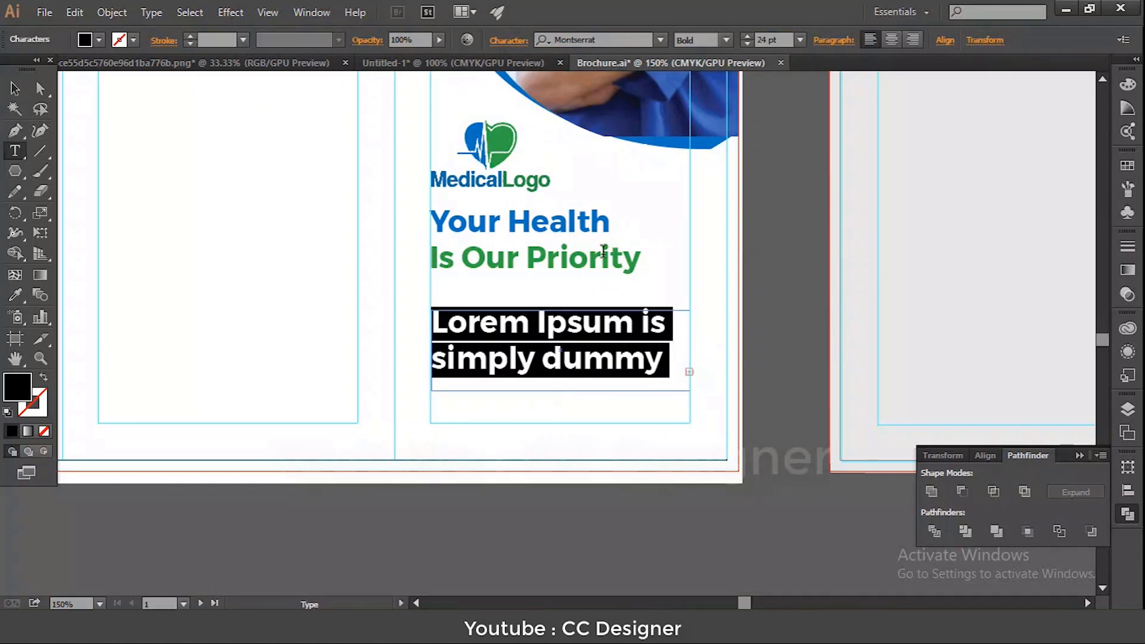
left_click(800, 40)
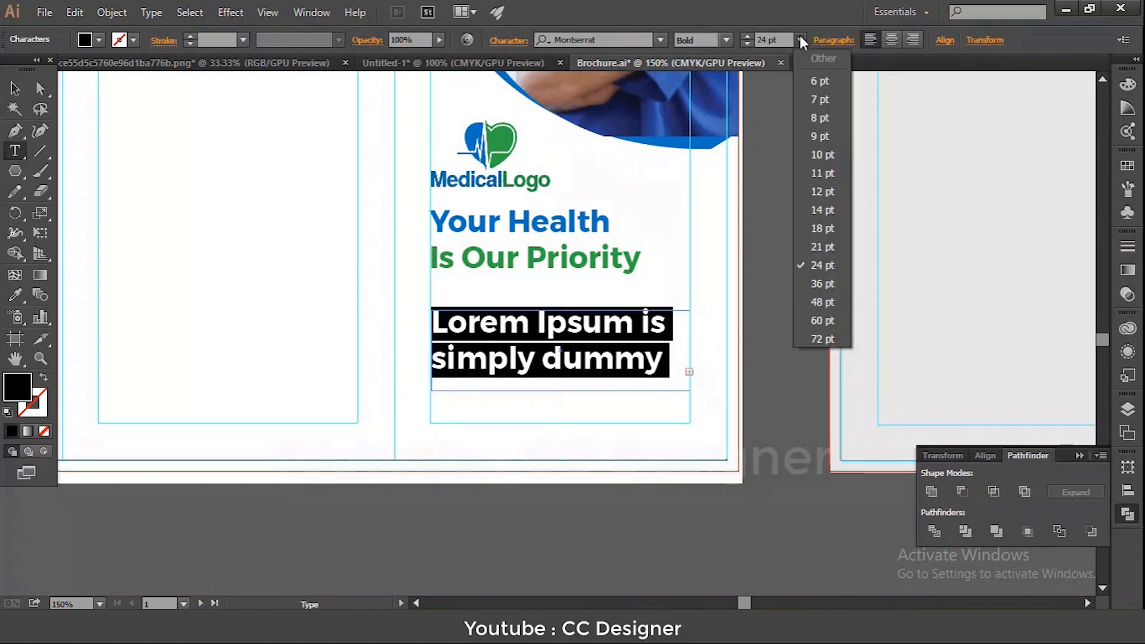
left_click(822, 154)
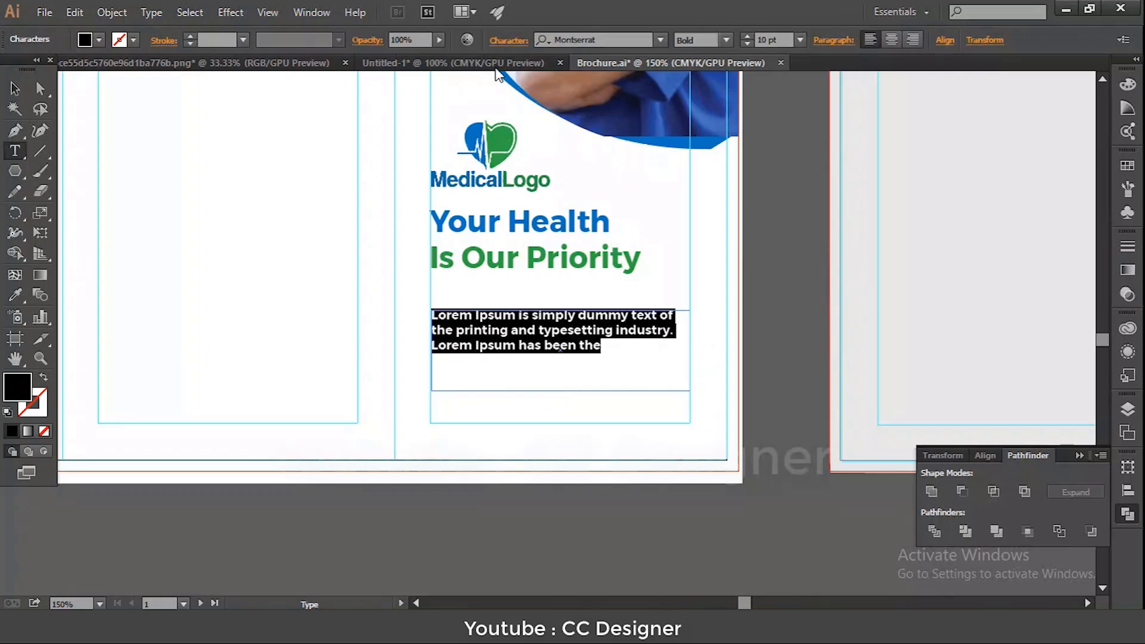
left_click(635, 343)
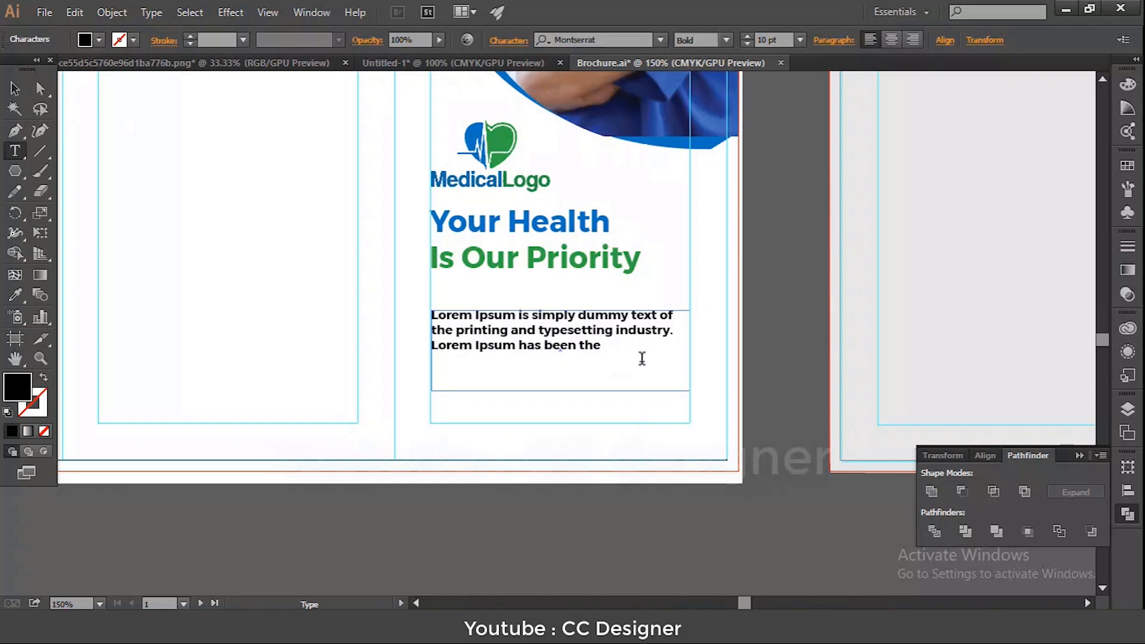
key("ctrl+v")
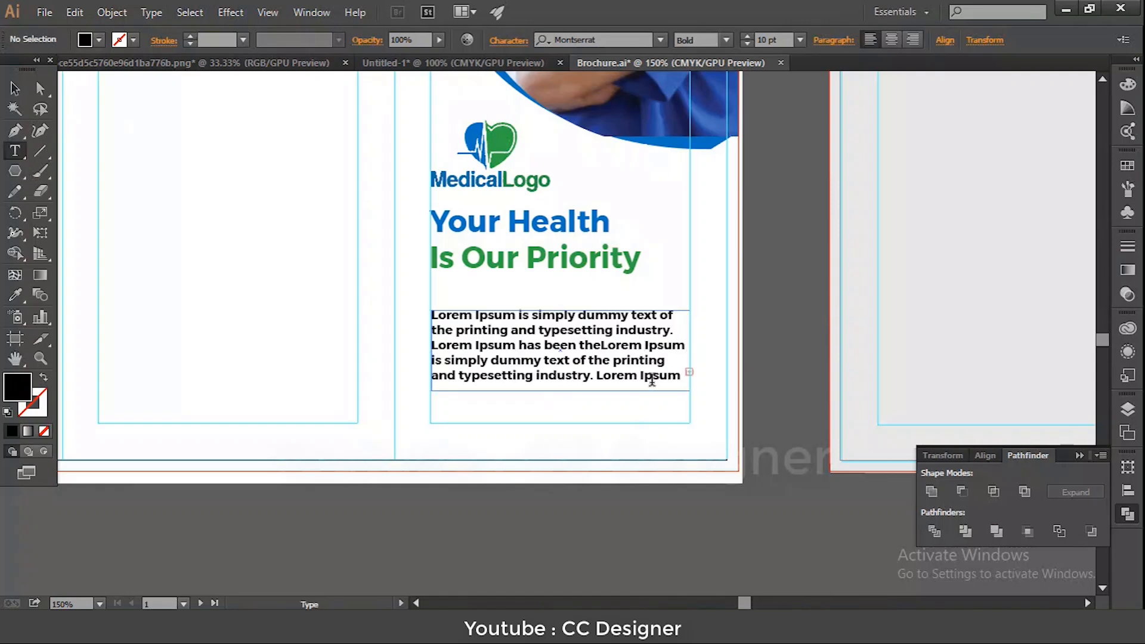
- Justify the Lorem Ipsum paragraph with its last line aligned left and set its font style to Regular
key("Escape")
left_click(833, 40)
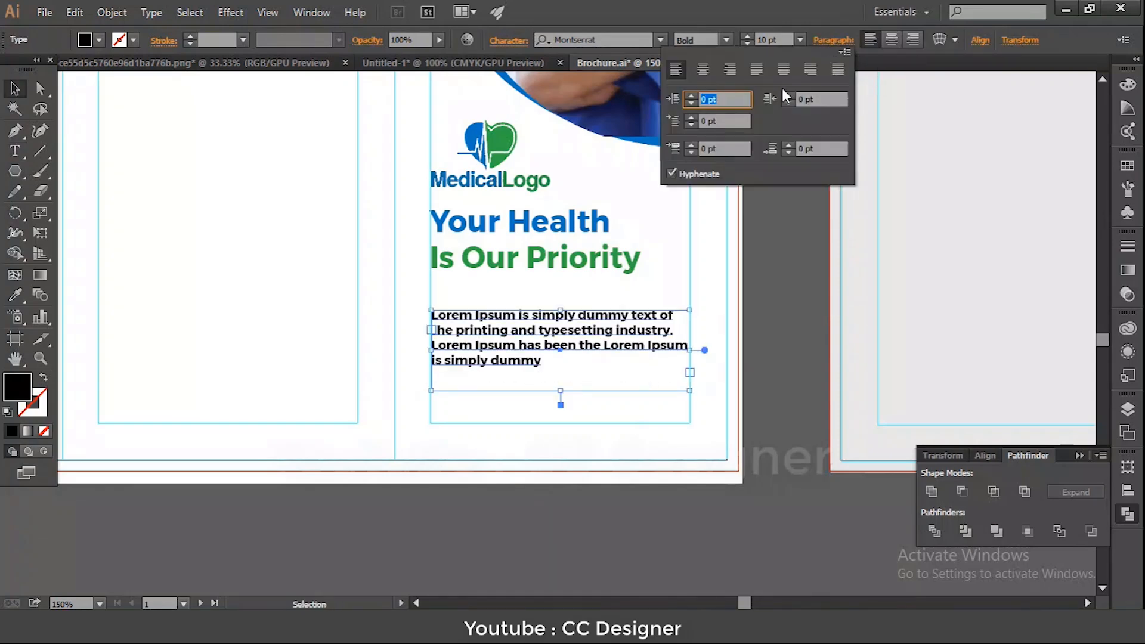
left_click(759, 71)
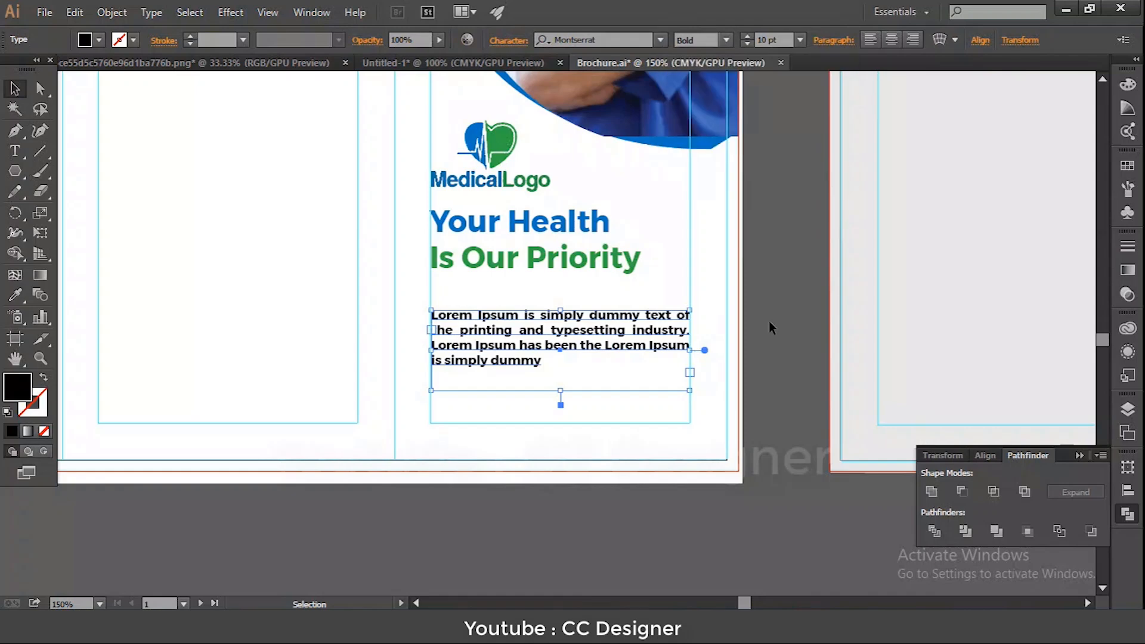
left_click(726, 40)
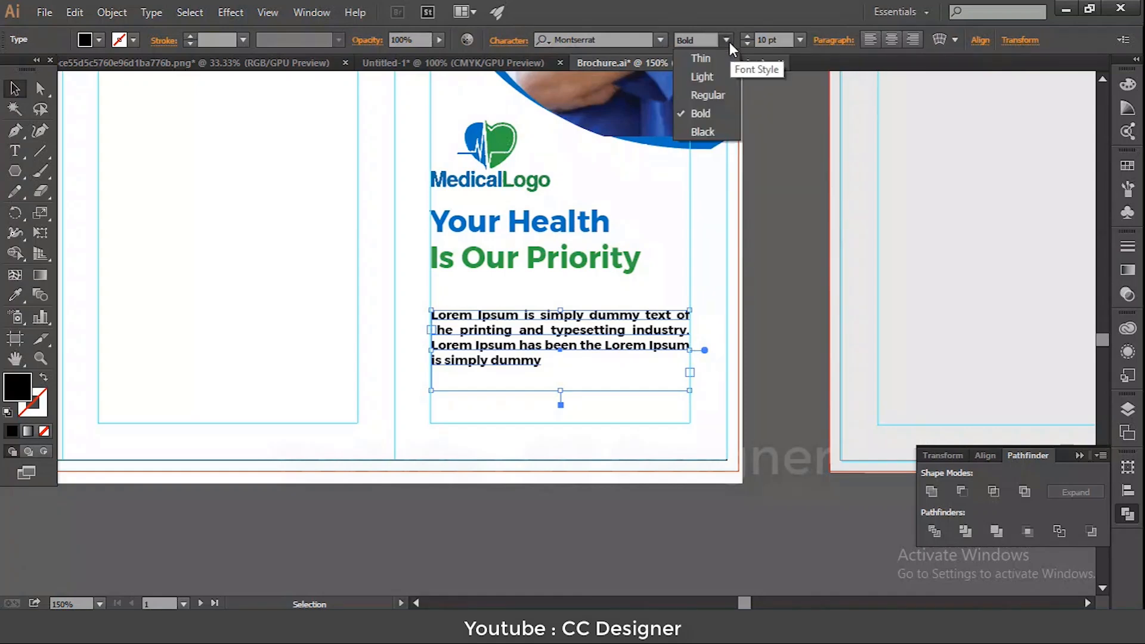
left_click(725, 97)
left_click(778, 180)
left_click(630, 317)
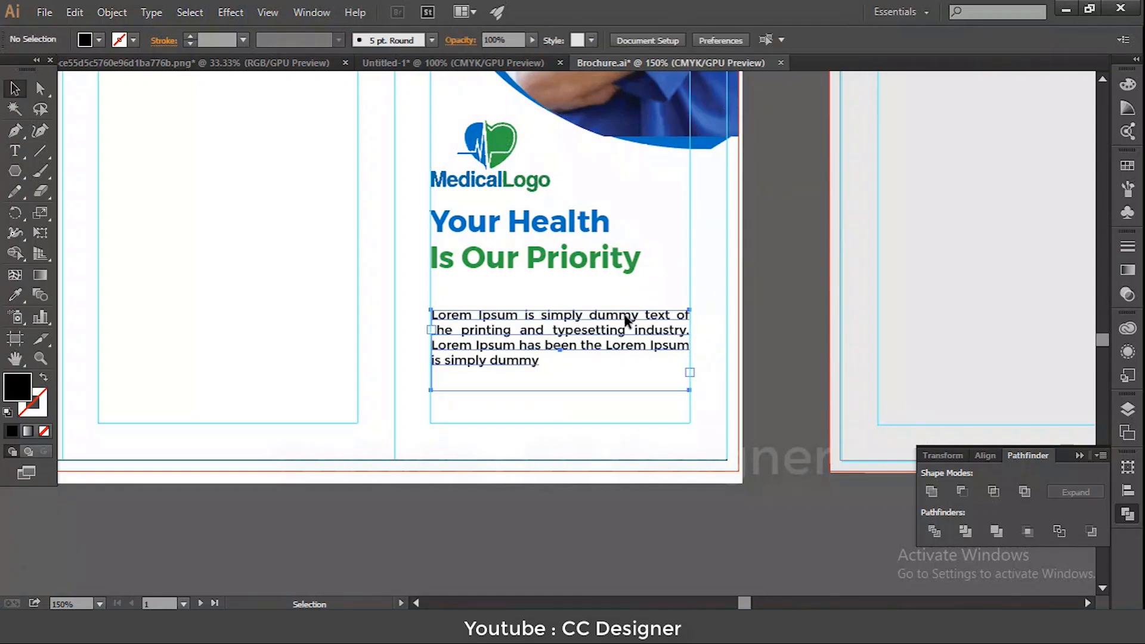
- Change the Lorem Ipsum paragraph's font style to Light
left_click(725, 40)
left_click(706, 96)
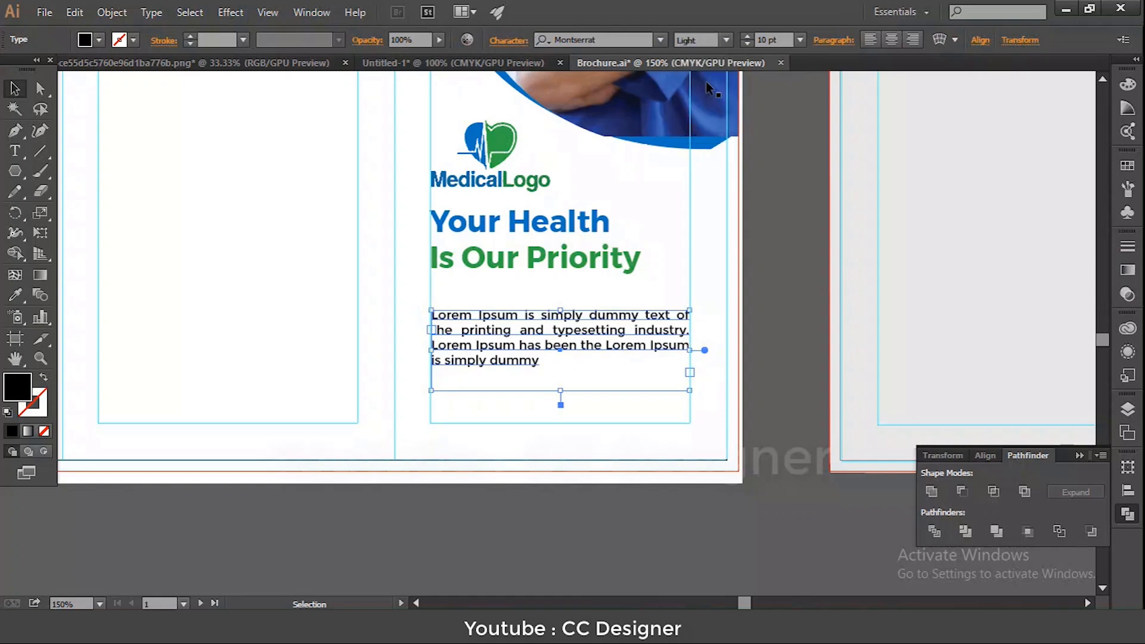
left_click(750, 589)
scroll(787, 346, "up", 3)
scroll(787, 345, "up", 9)
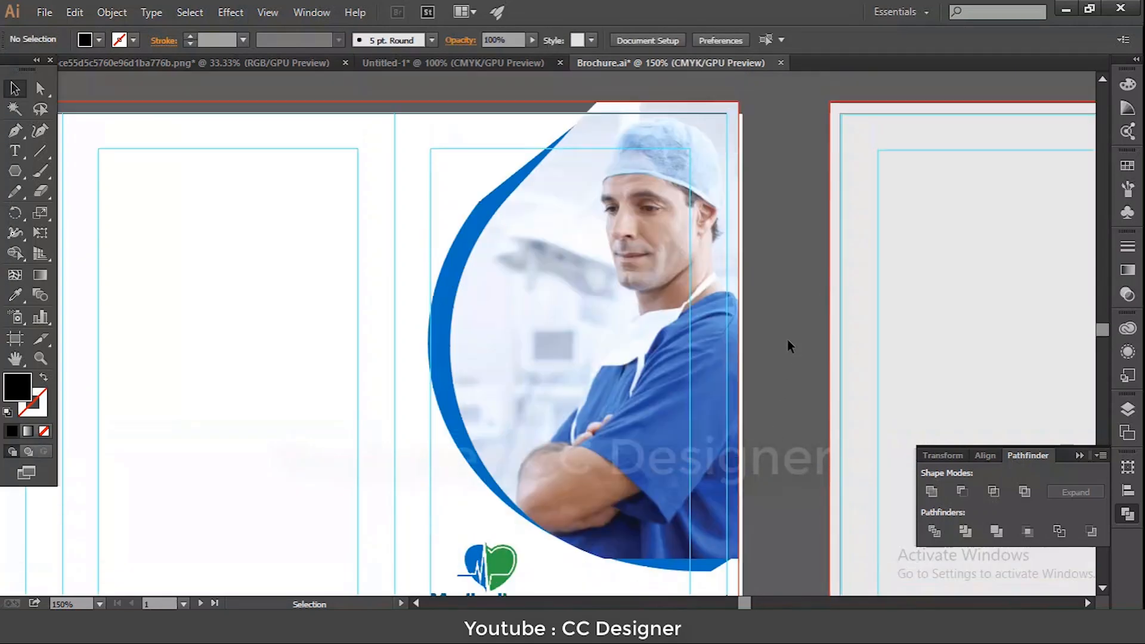
- Draw a blue rectangle inside the margin guides near the top of the middle panel
scroll(786, 344, "down", 6)
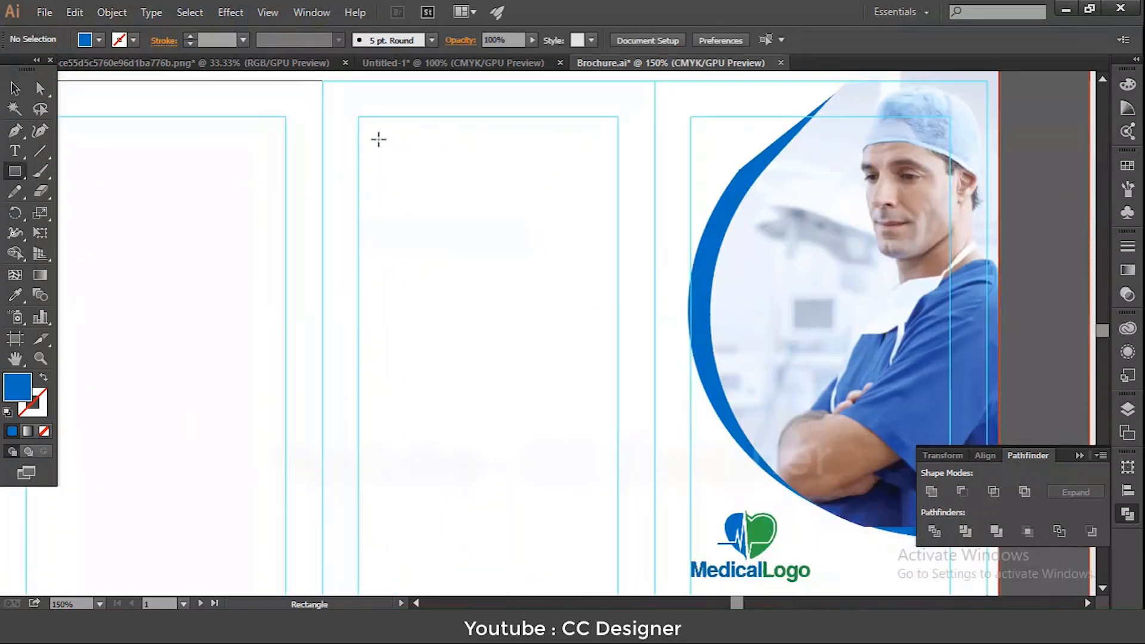
left_click_drag(378, 140, 600, 205)
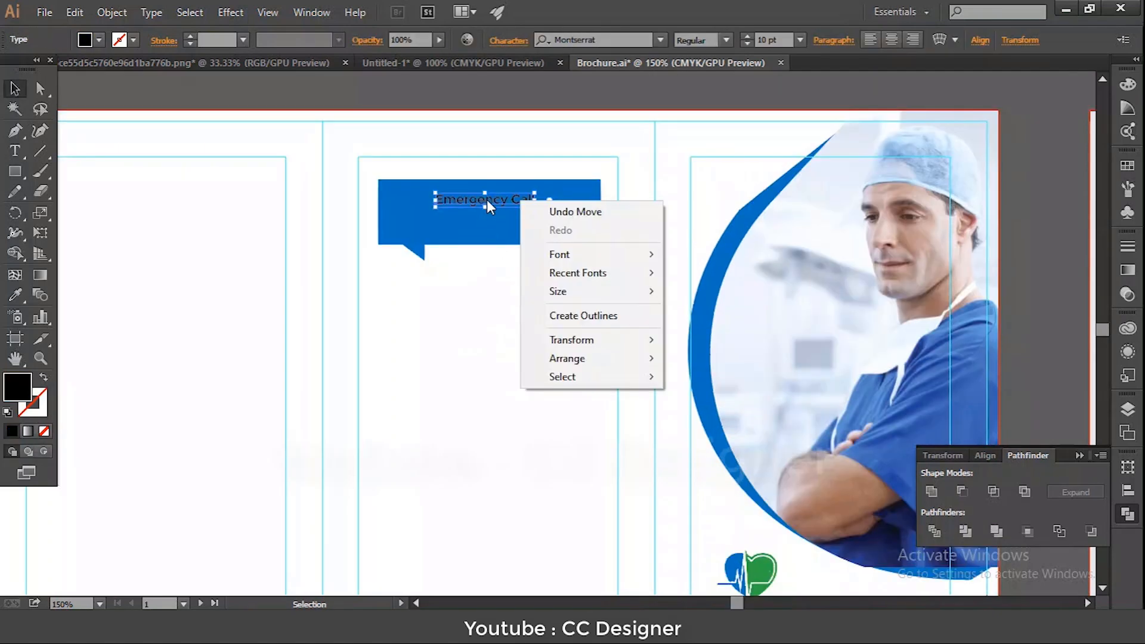
- Make the "Emergency Call" text white at 18 pt and position it in the upper part of the blue callout
left_click(100, 39)
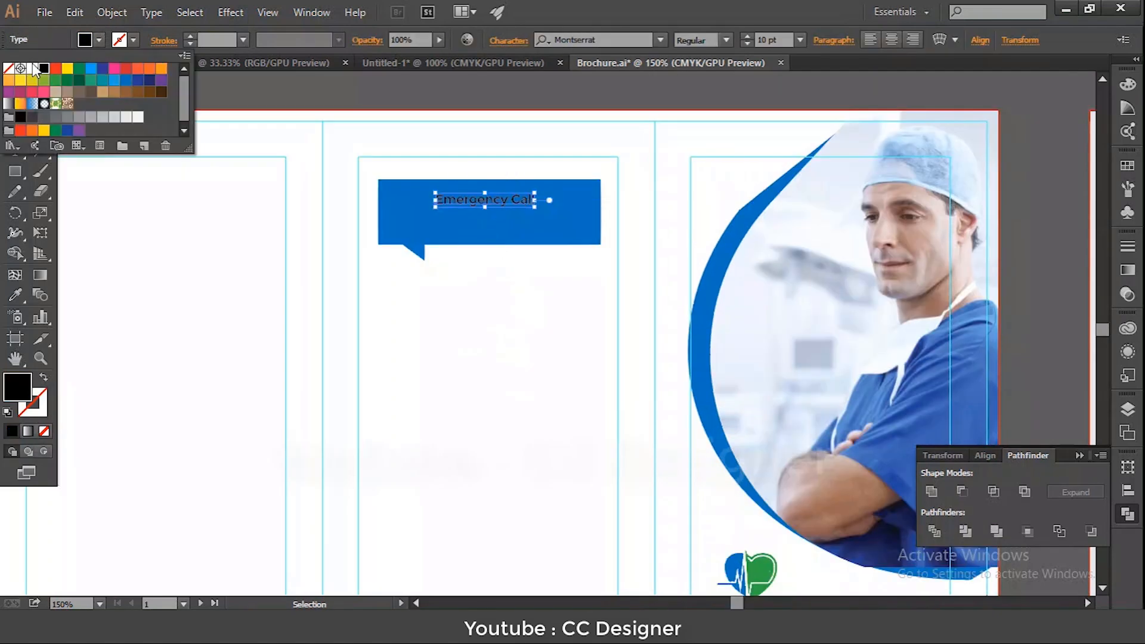
left_click(32, 68)
left_click(800, 42)
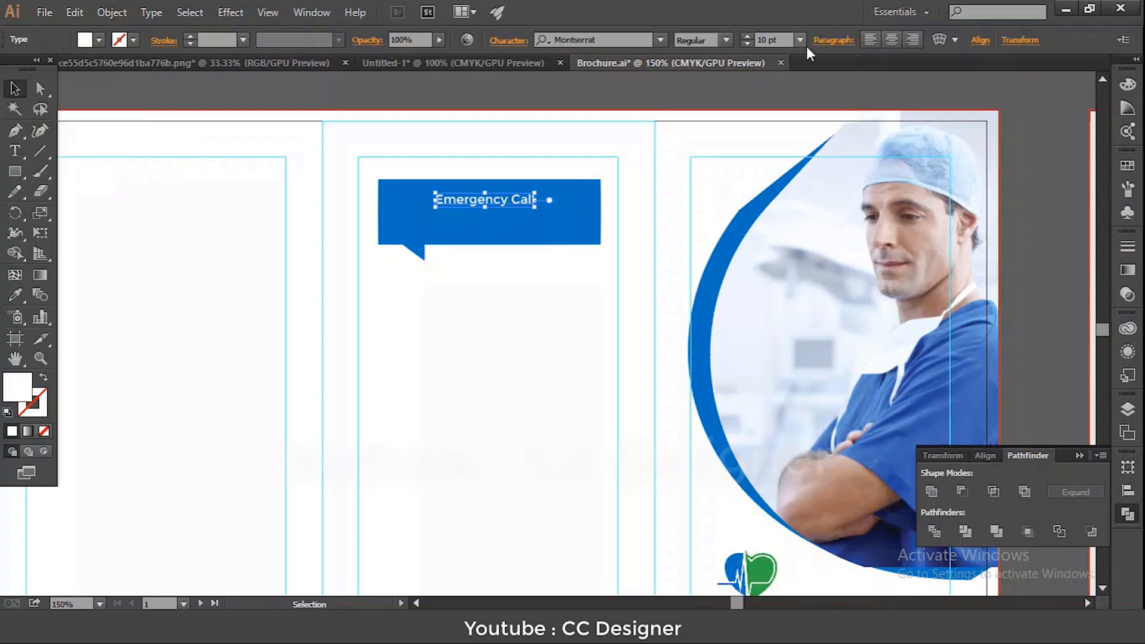
left_click(800, 41)
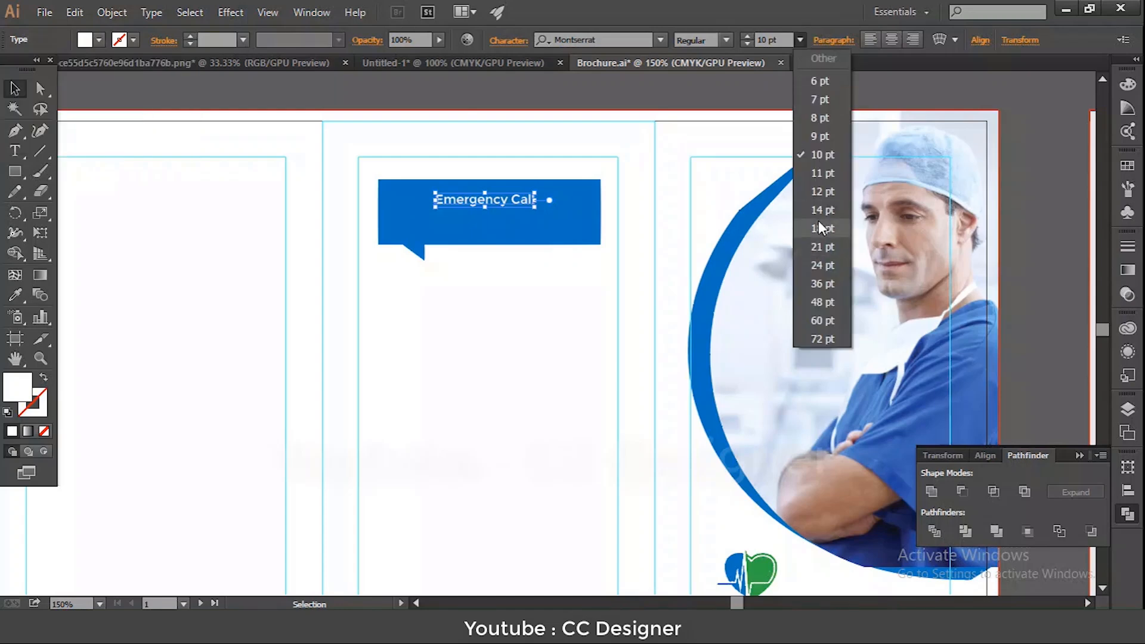
left_click(822, 228)
left_click_drag(508, 202, 532, 203)
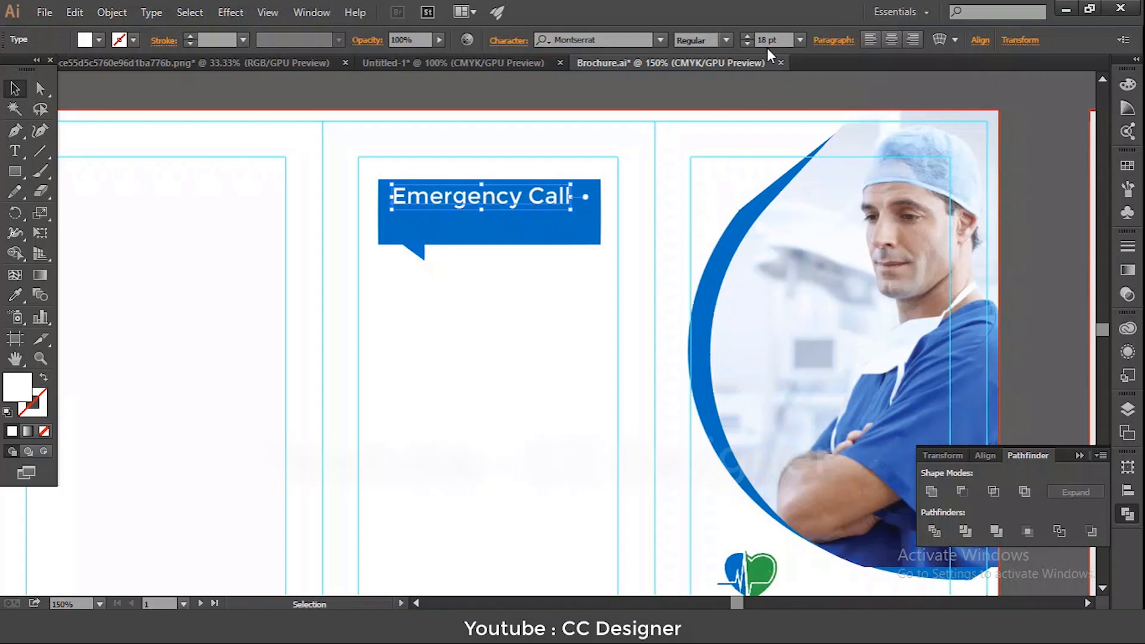
- Set the callout's phone number line to Bold and scale both text lines down around their centre
left_click(726, 41)
left_click(714, 113)
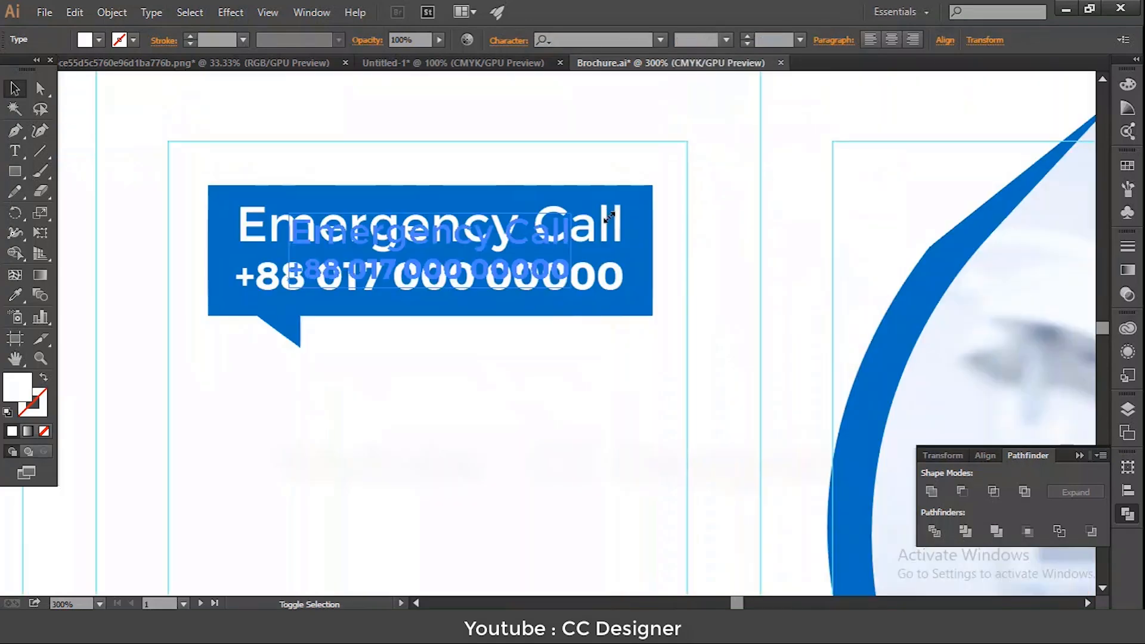
left_click_drag(609, 217, 623, 211)
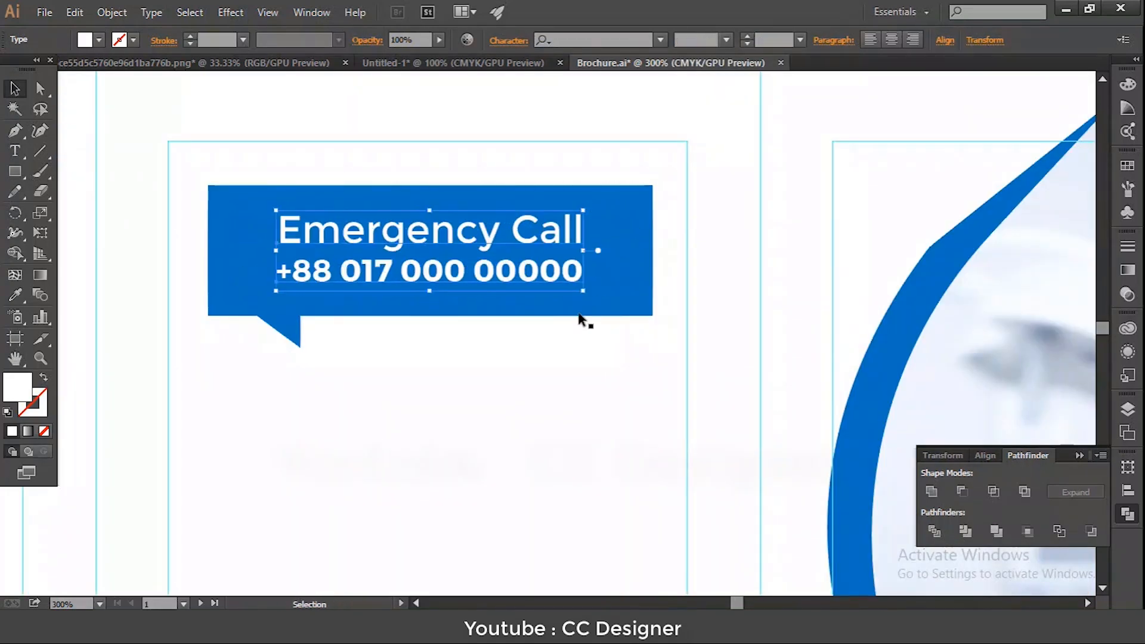
- Adjust the vertical spacing of the two callout lines and set "Emergency Call" to the Light font style
left_click(548, 368)
left_click_drag(482, 240, 482, 227)
left_click_drag(482, 281, 481, 279)
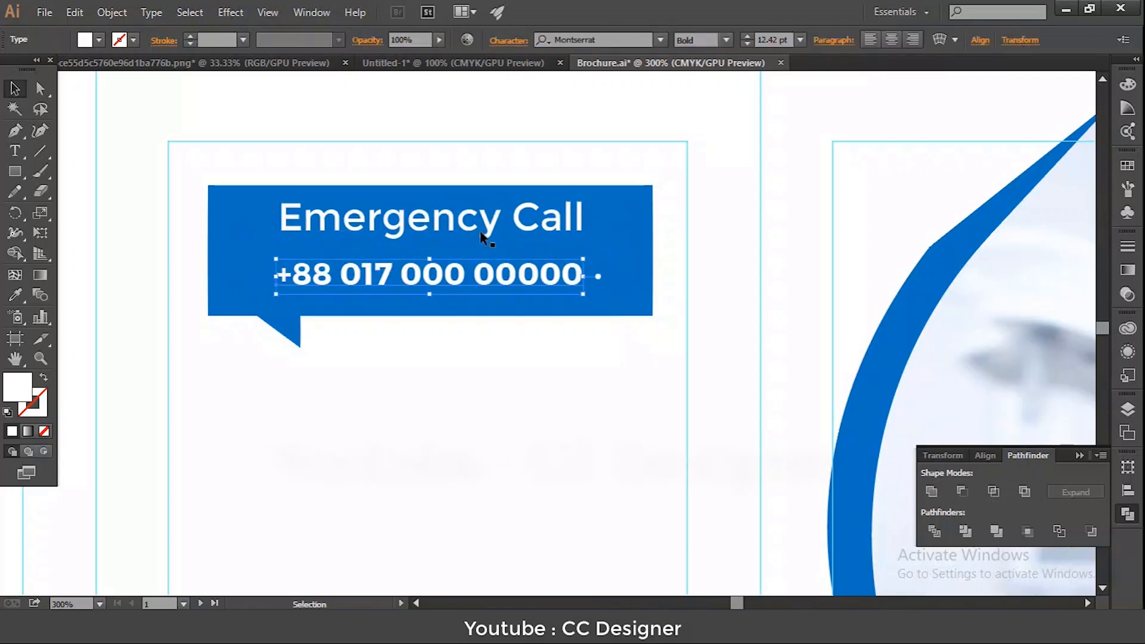
left_click_drag(481, 228, 482, 232)
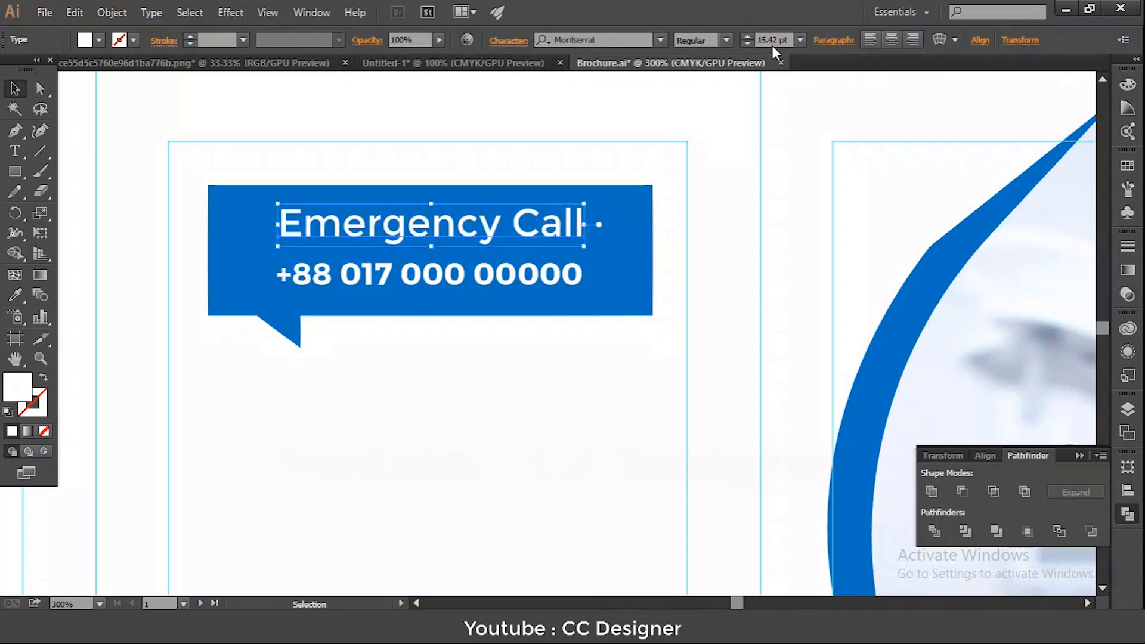
left_click(726, 40)
left_click(713, 76)
- Paste the "We respond Immediately" text, place it just below the blue callout beside its pointer and set it to 10 pt
key("ctrl+v")
left_click_drag(409, 114, 480, 348)
left_click(799, 40)
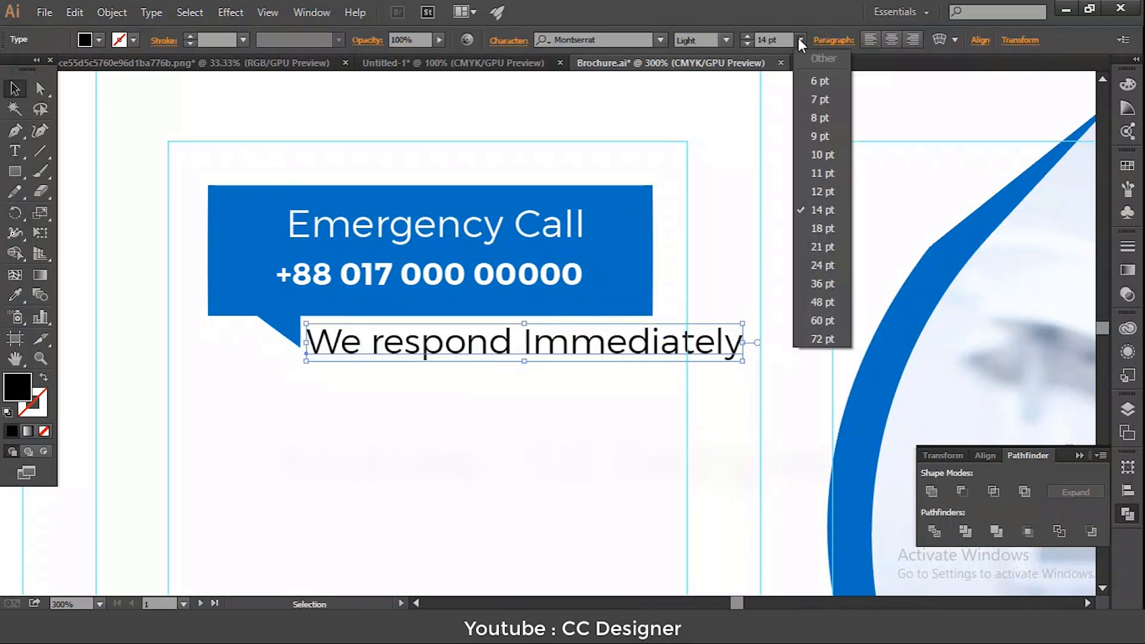
left_click(820, 155)
left_click_drag(525, 351, 523, 342)
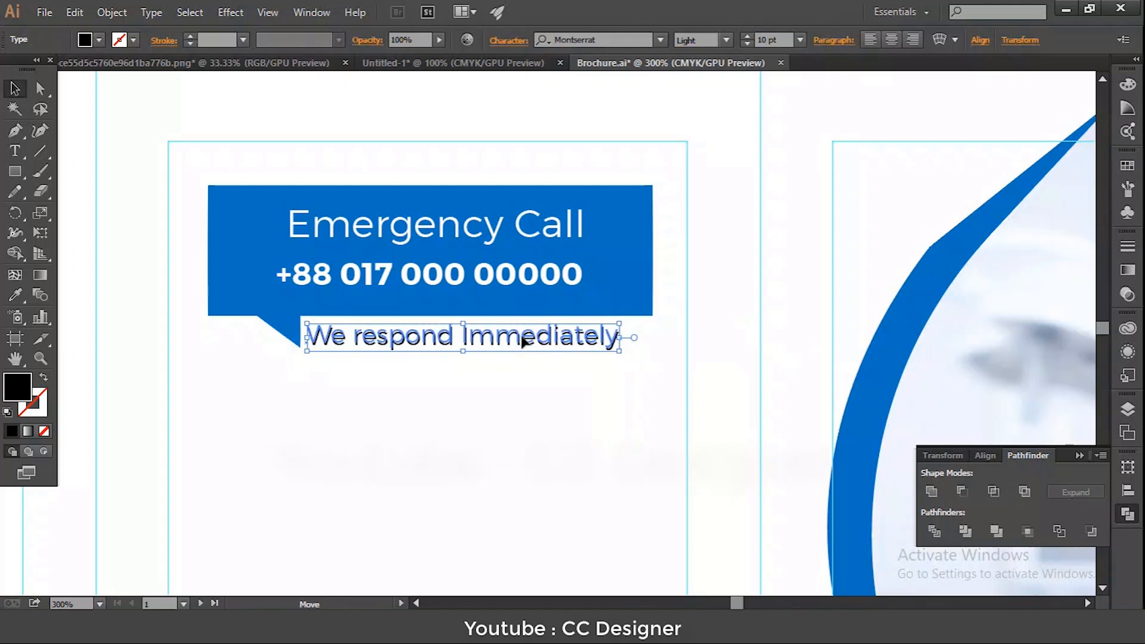
left_click(500, 396)
key("ctrl+minus")
key("ctrl+minus")
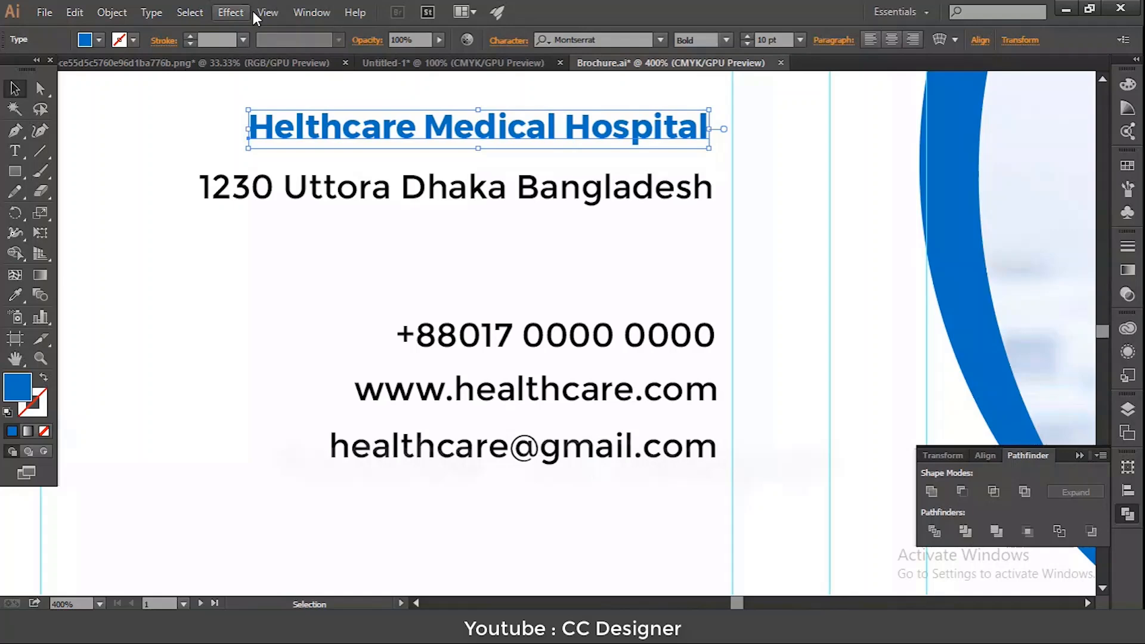
left_click(267, 12)
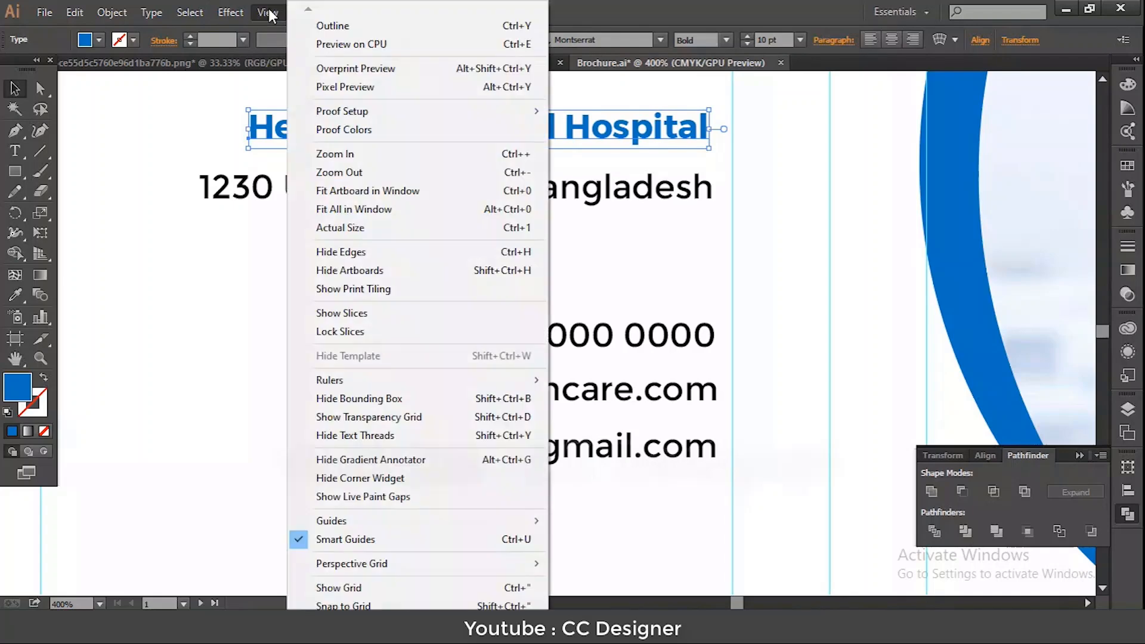
left_click(617, 528)
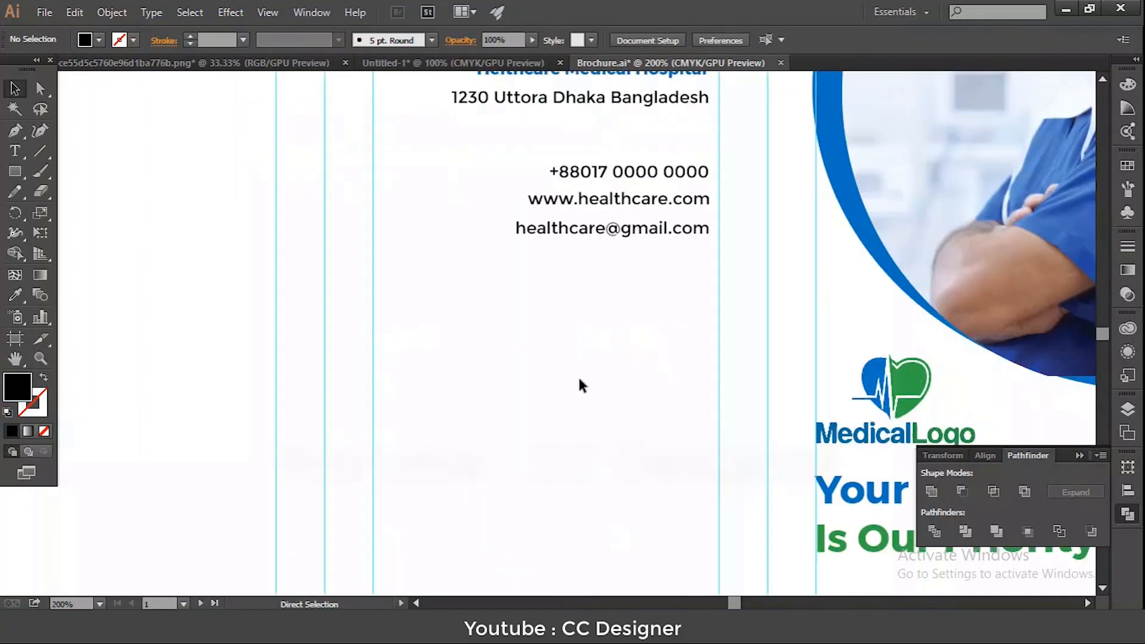
- Draw a large black triangle with the Polygon tool over the inner flap panel, extending beyond the page edge
key("ctrl+minus")
key("ctrl+minus")
key("ctrl+minus")
scroll(603, 370, "down", 3)
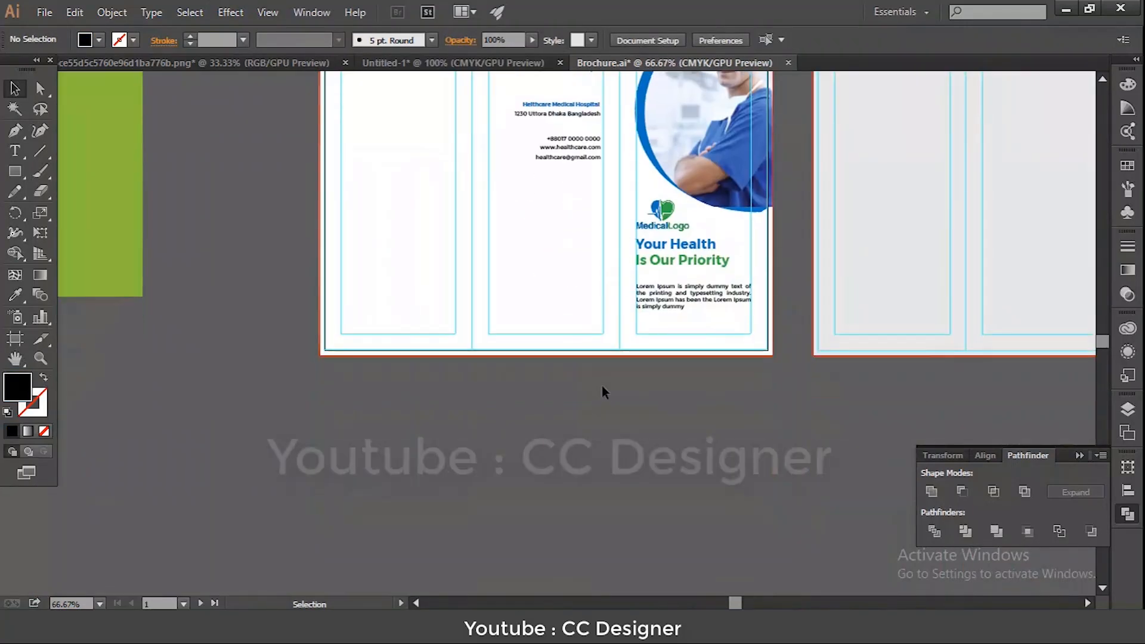
scroll(601, 387, "up", 3)
left_click(15, 171)
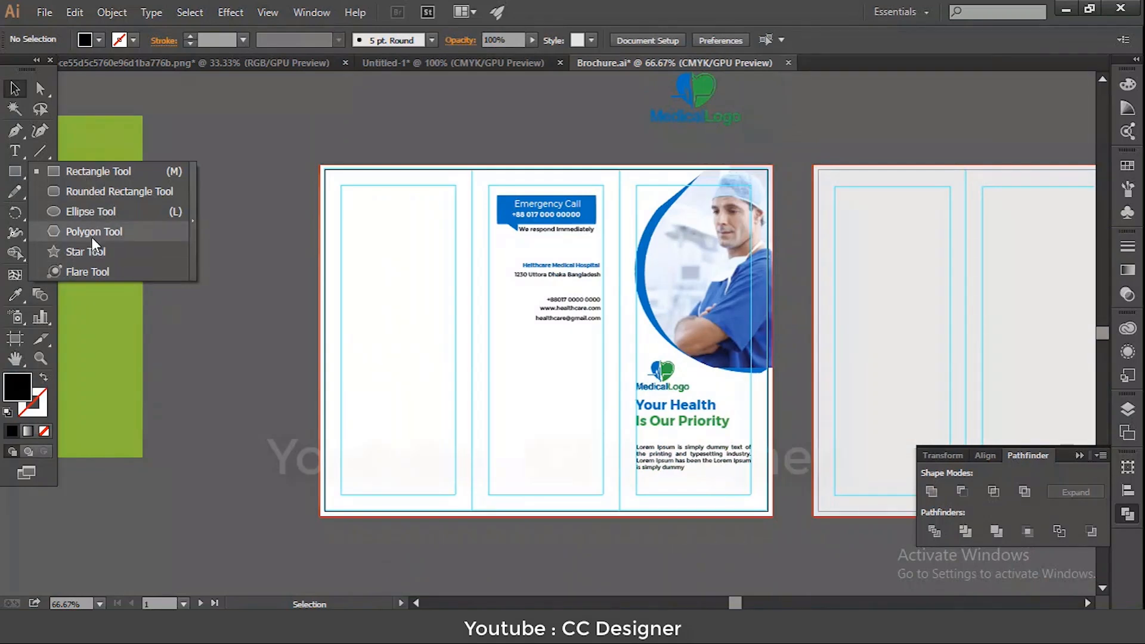
left_click(101, 213)
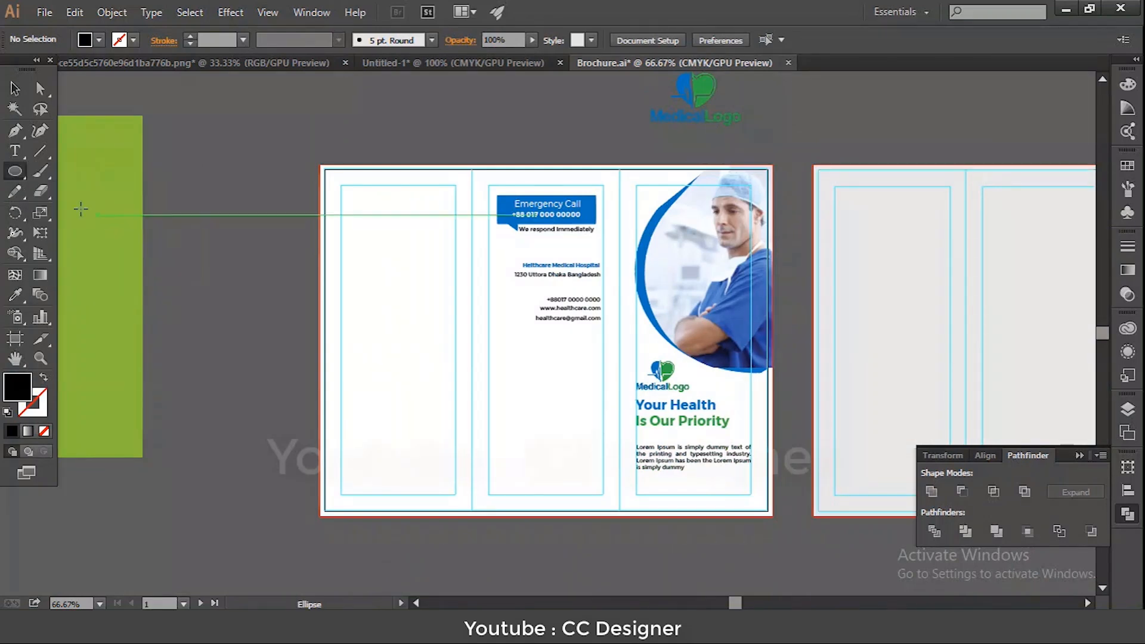
left_click_drag(15, 171, 65, 233)
left_click_drag(341, 344, 482, 525)
key("v")
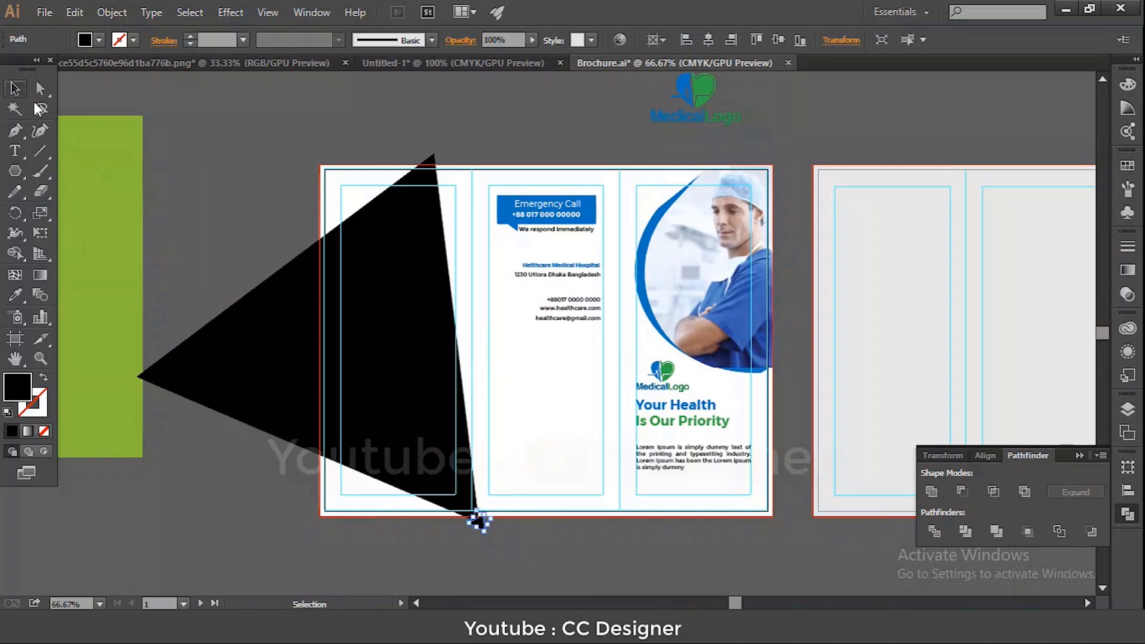
- Round the large triangle's corners to 1.42 in and rotate it so it covers the lower part of the first two panels
left_click(40, 89)
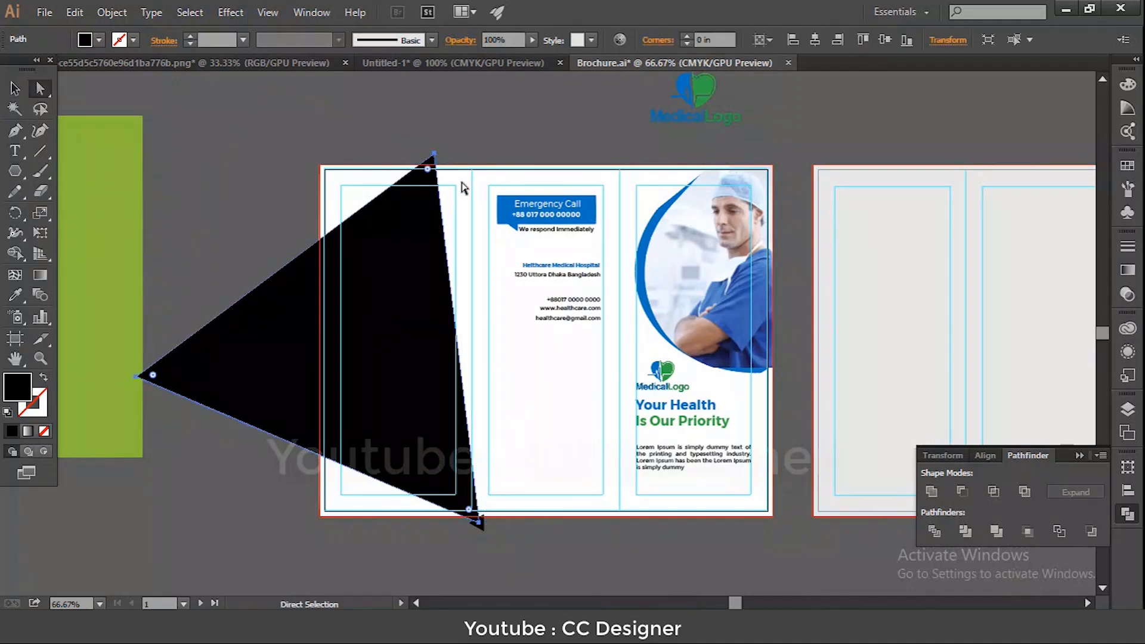
left_click_drag(427, 173, 416, 382)
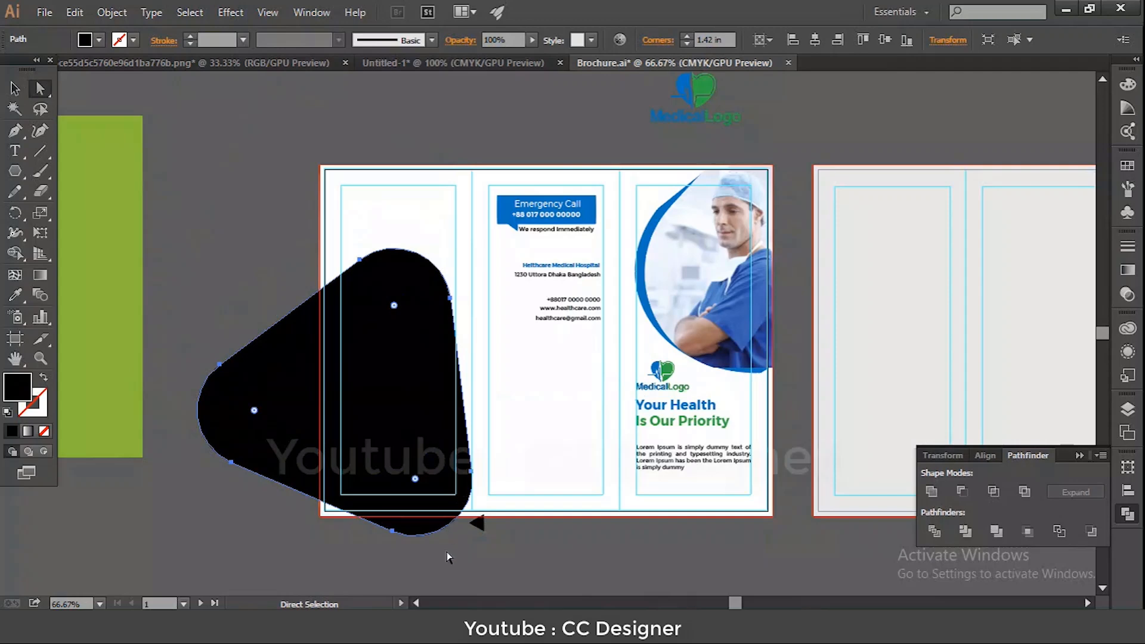
left_click(15, 88)
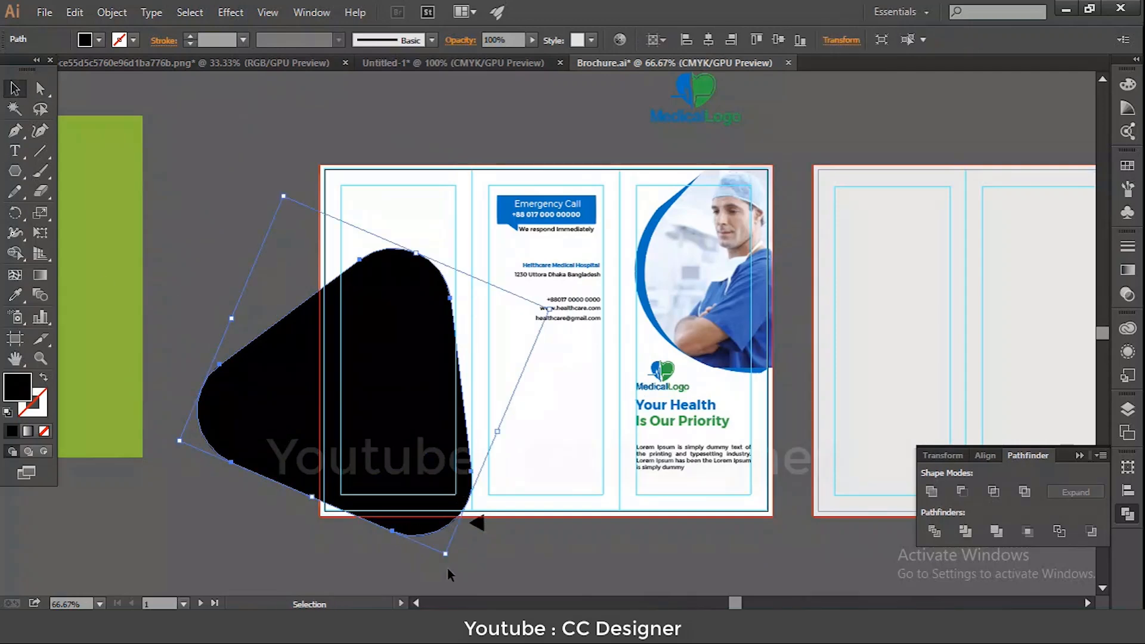
left_click_drag(449, 563, 518, 503)
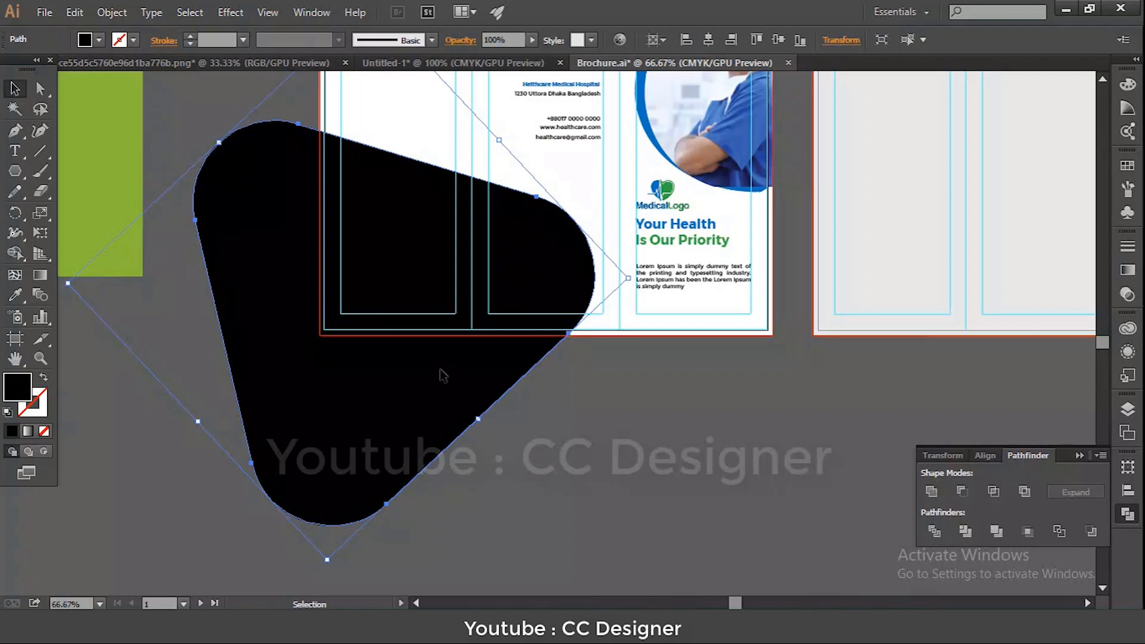
key("a")
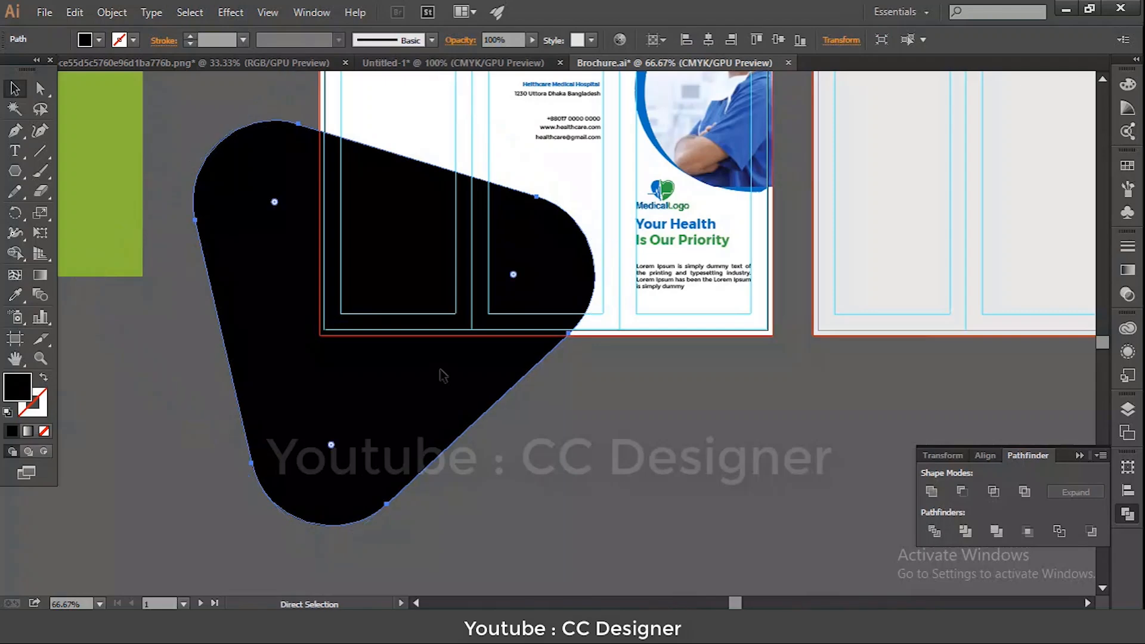
key("v")
- Fill the rounded triangle with teal green and offset it from a black copy behind, leaving a thin band along the upper edge
left_click(99, 40)
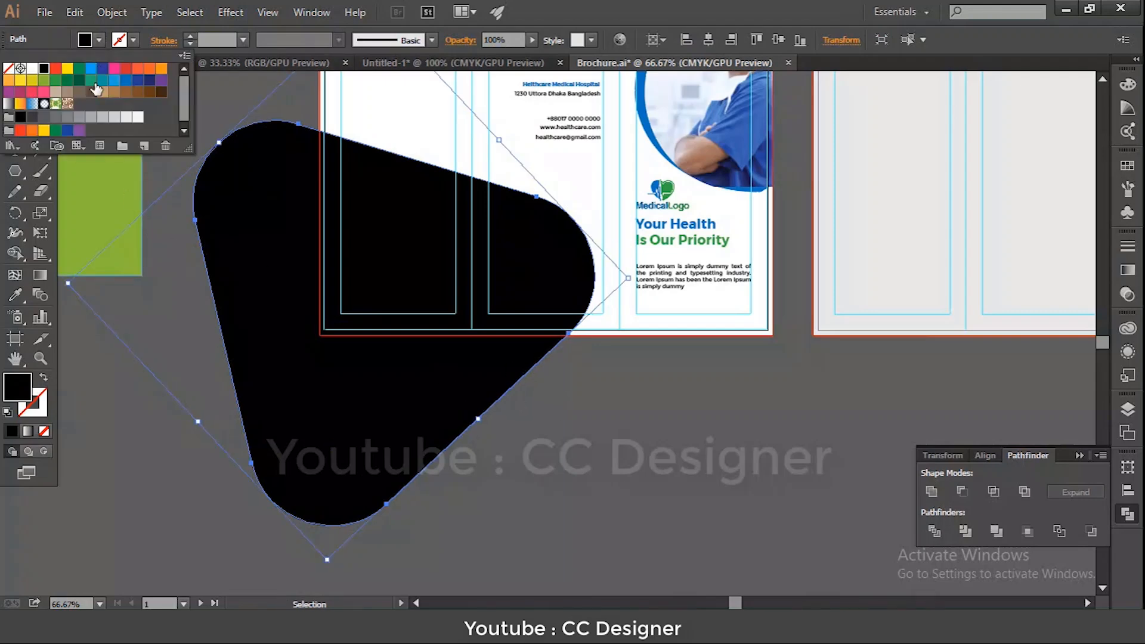
left_click(90, 85)
left_click_drag(322, 310, 323, 332)
left_click_drag(509, 192, 514, 173)
- Pull the small leftover black triangle clear of the large shapes and remove it
left_click(582, 380)
left_click_drag(482, 327, 541, 414)
left_click(590, 388)
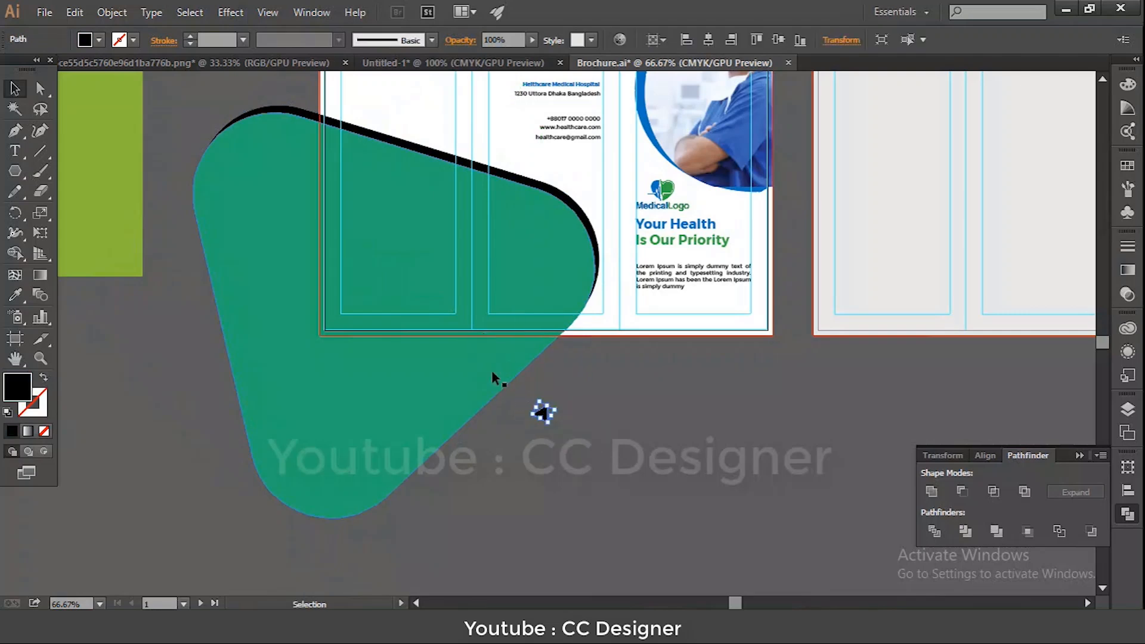
- Select both rounded triangles together with the white page background and activate the Shape Builder tool
scroll(319, 213, "up", 2)
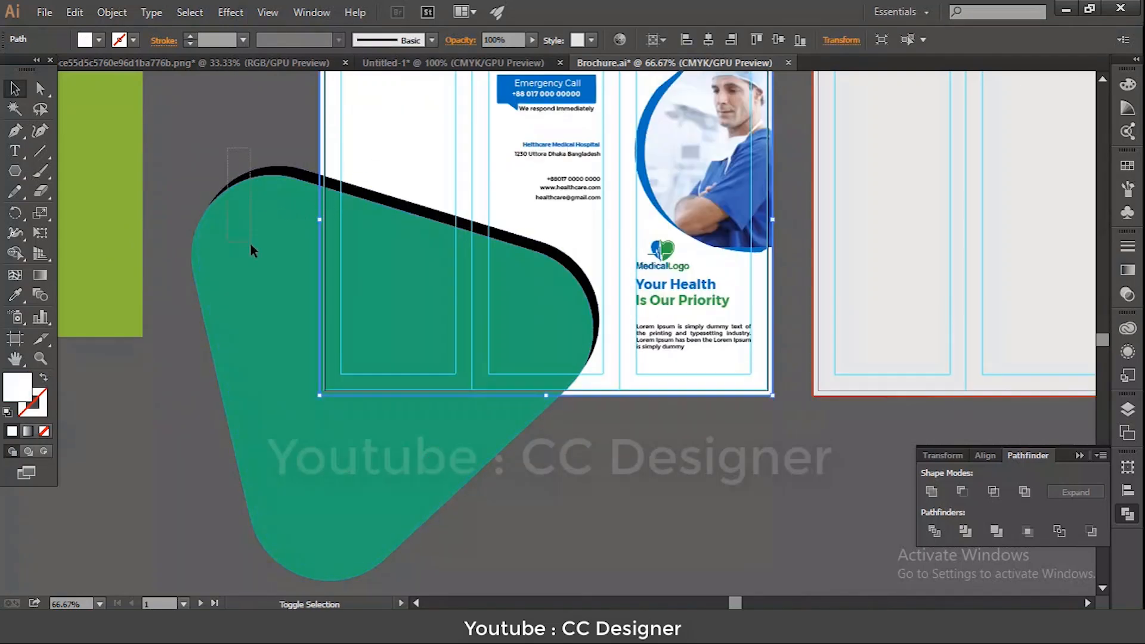
left_click(218, 243)
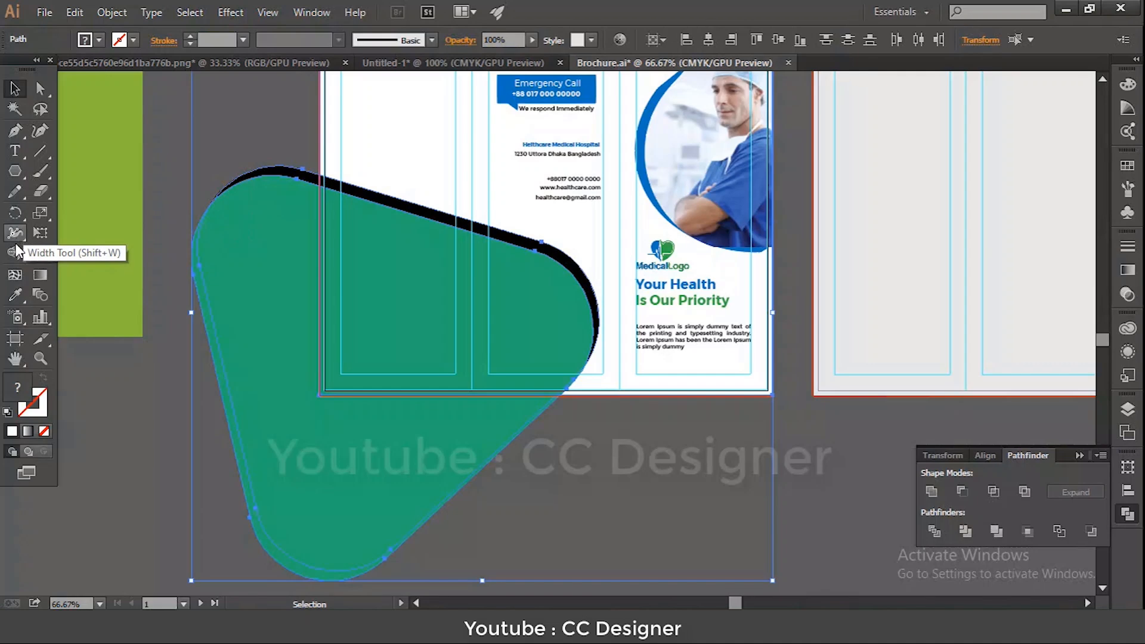
left_click_drag(15, 253, 66, 252)
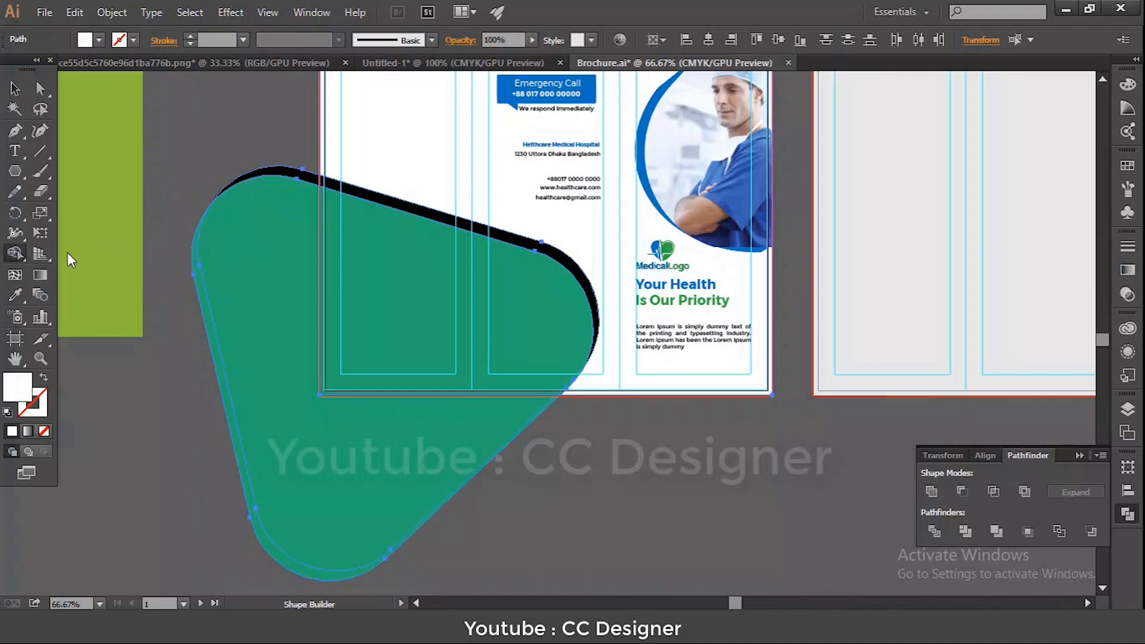
key("super")
key("super")
left_click(265, 229, "alt")
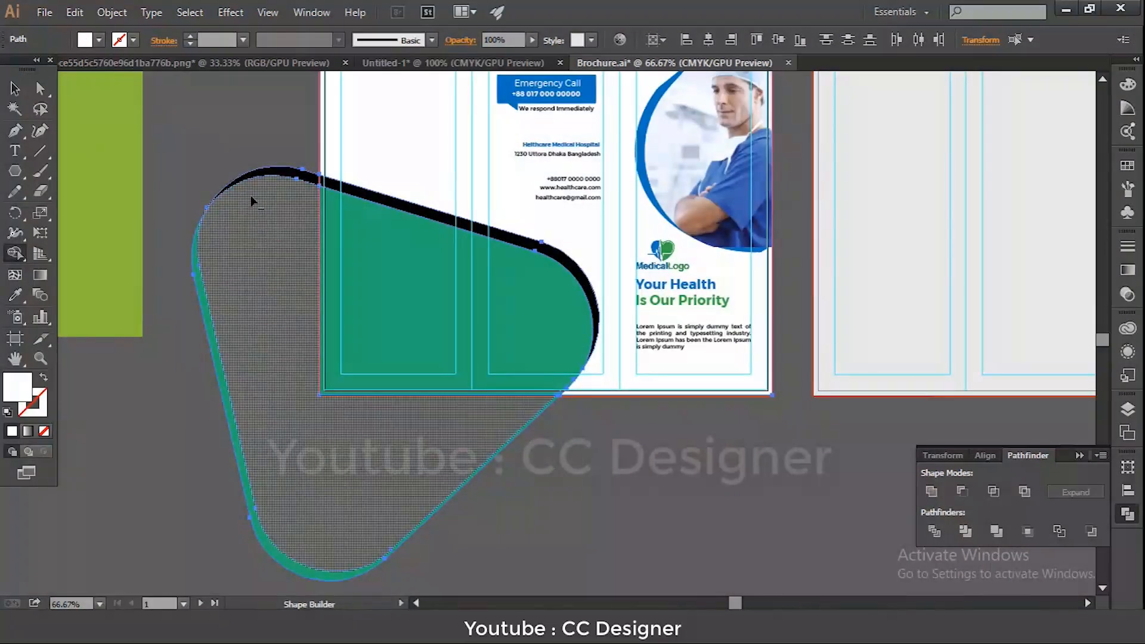
left_click(211, 342, "alt")
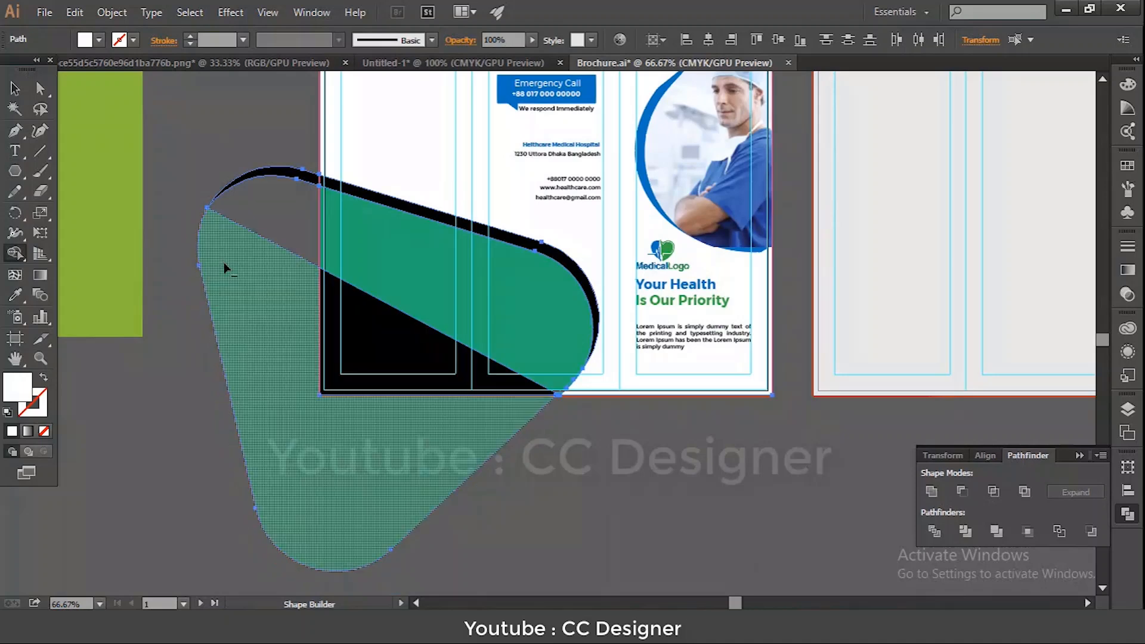
left_click(224, 317, "alt")
key("ctrl+z")
key("ctrl+z")
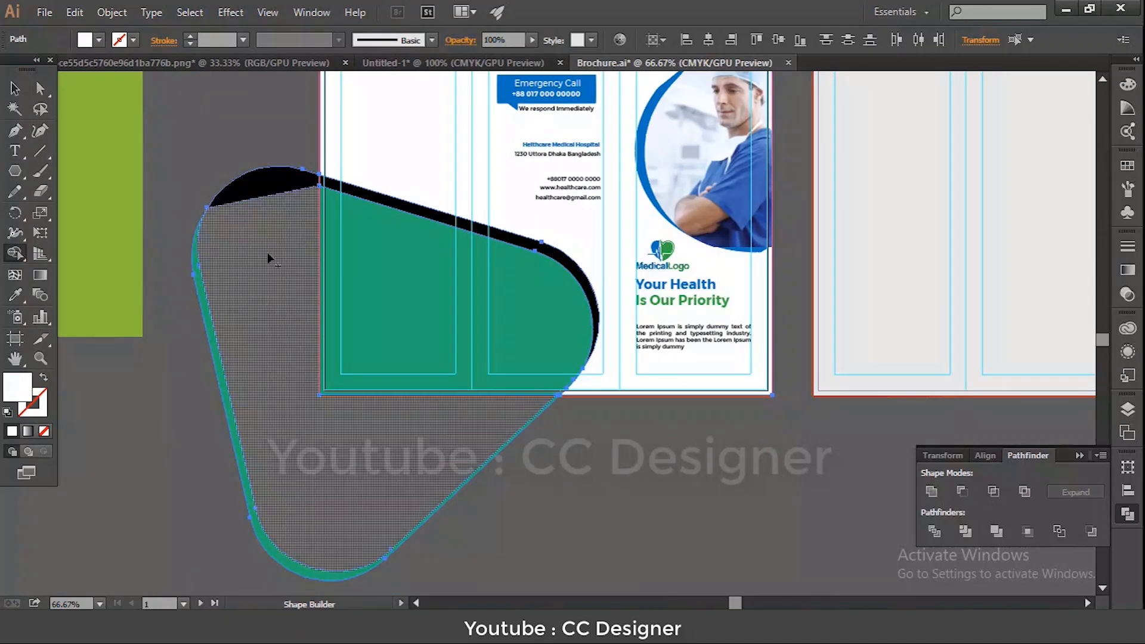
- Remove all triangle parts lying outside the page with Shape Builder and deselect the trimmed artwork
left_click(276, 180, "alt")
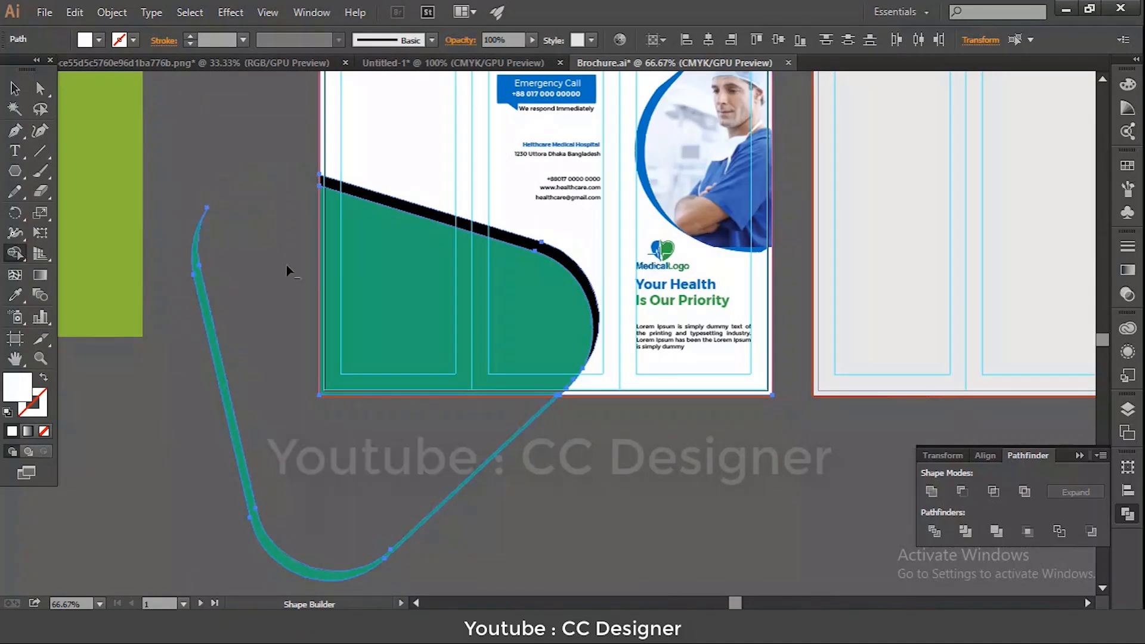
left_click(495, 454, "alt")
left_click(15, 88)
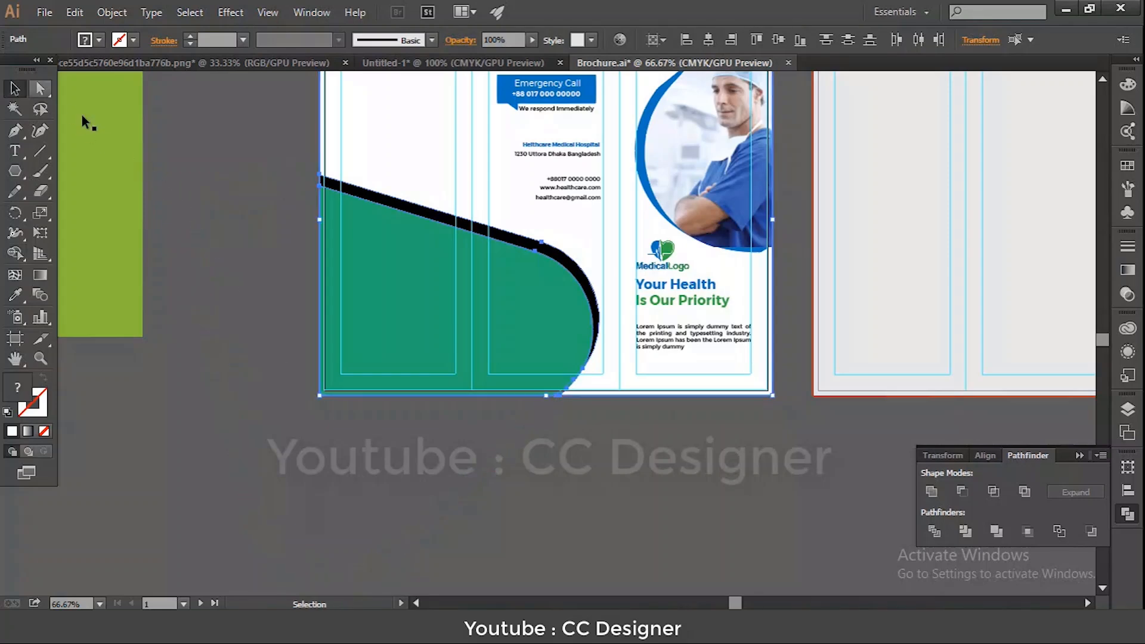
left_click(191, 153)
scroll(295, 287, "up", 3)
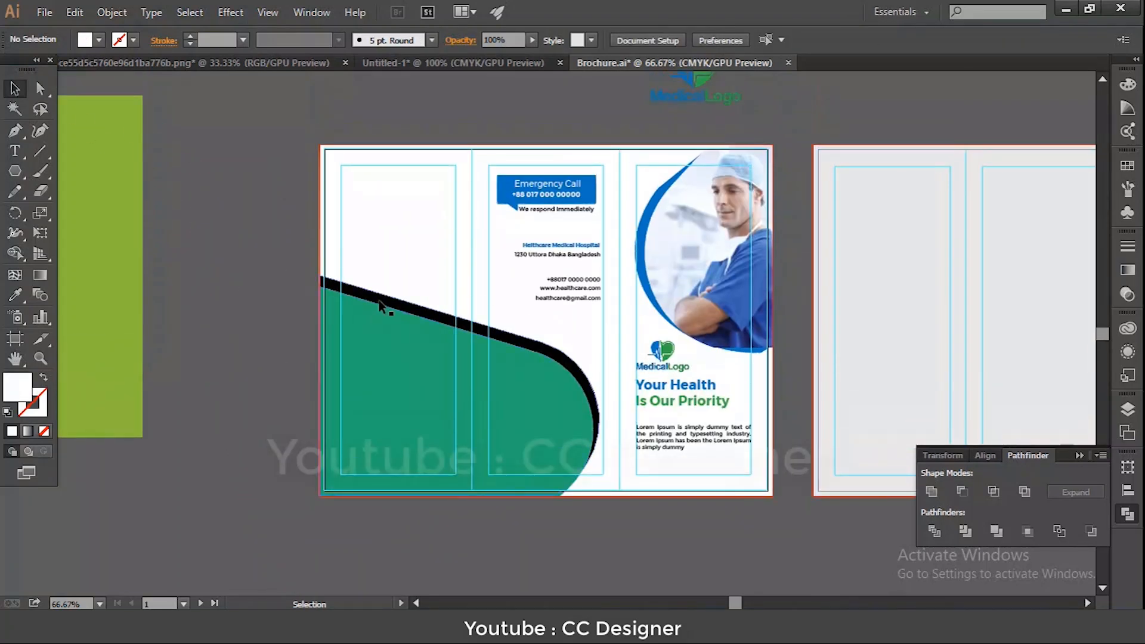
- Place the microscope lab photo, scale it down over the lower outer panels and send it just behind the teal shape
left_click(374, 334)
left_click(227, 319)
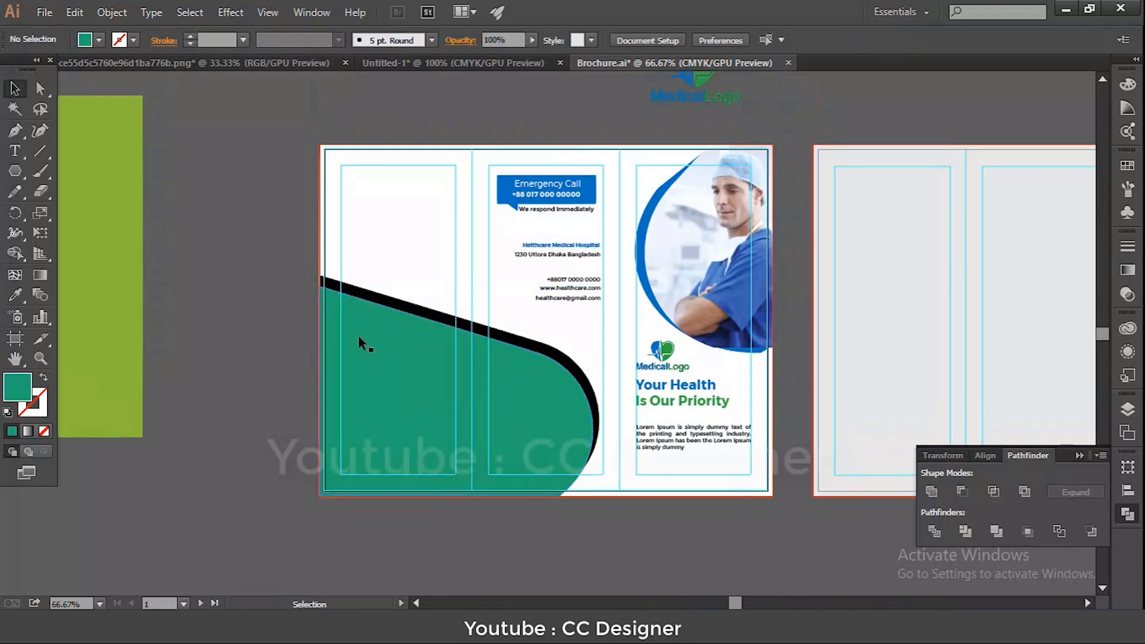
left_click(358, 336)
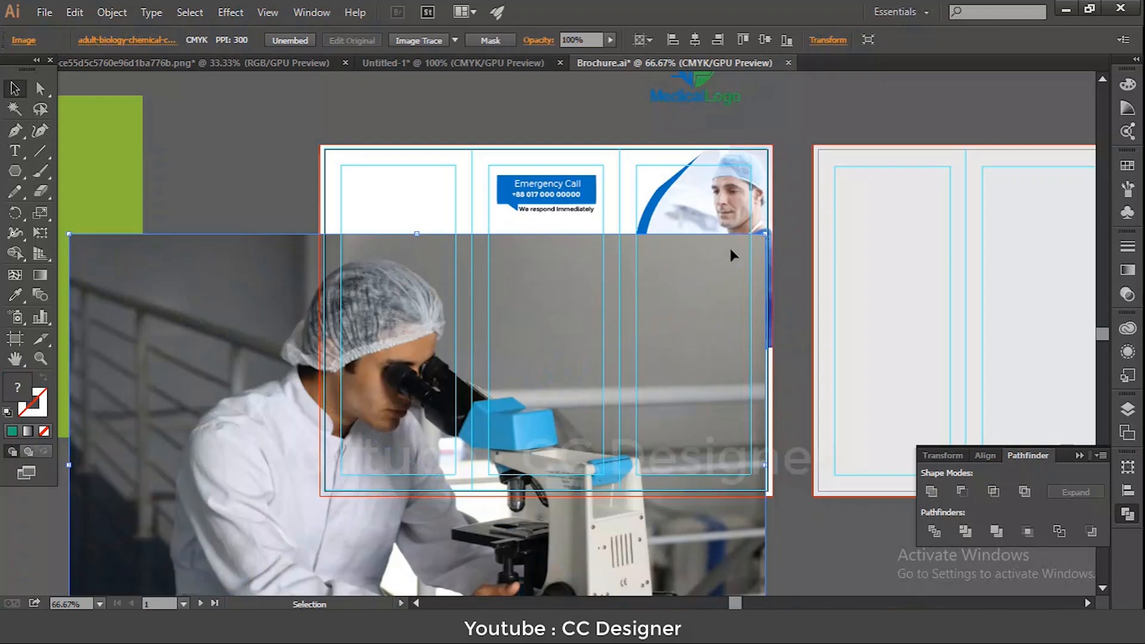
left_click_drag(765, 233, 652, 353)
scroll(651, 352, "down", 5)
left_click_drag(536, 380, 542, 327)
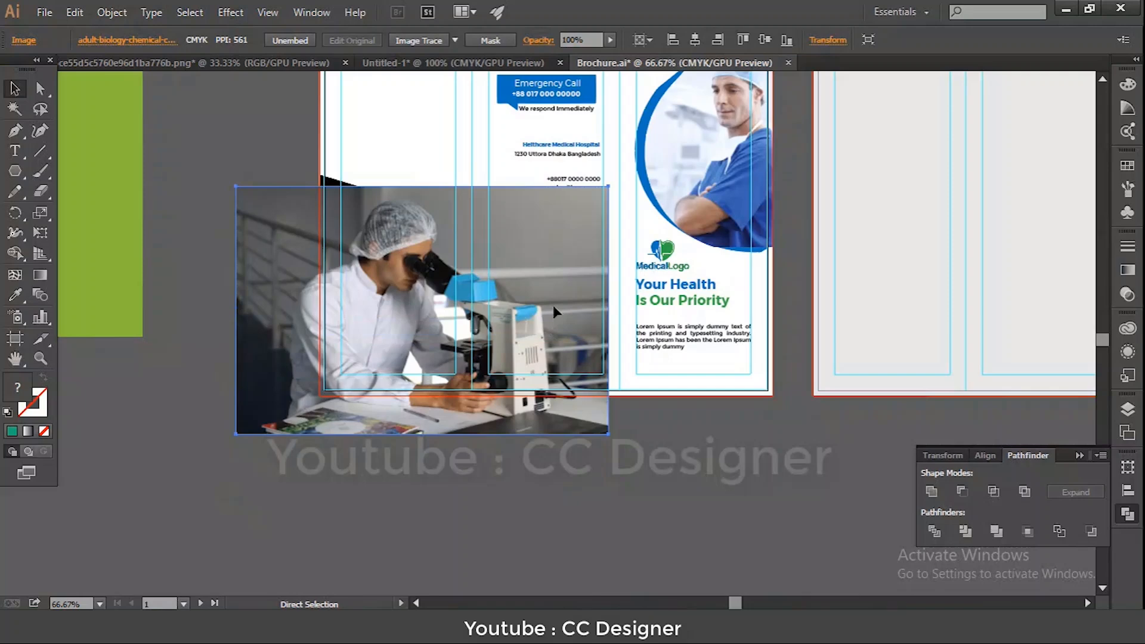
key("ctrl+bracketleft")
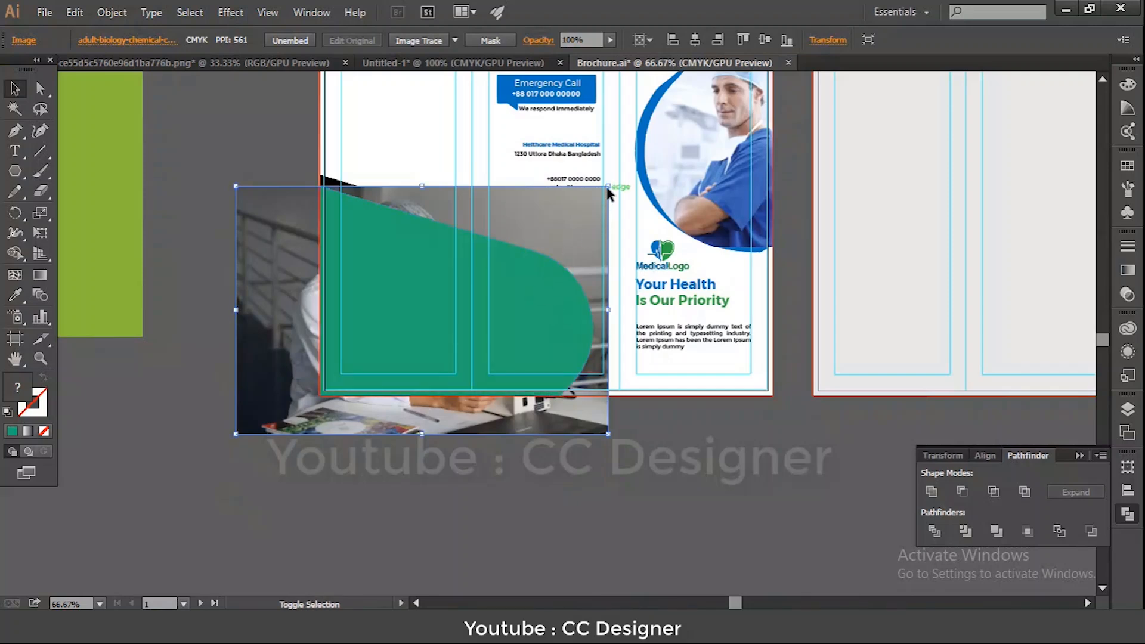
- Select only the white page background and lock it in place
left_click(606, 182, "shift")
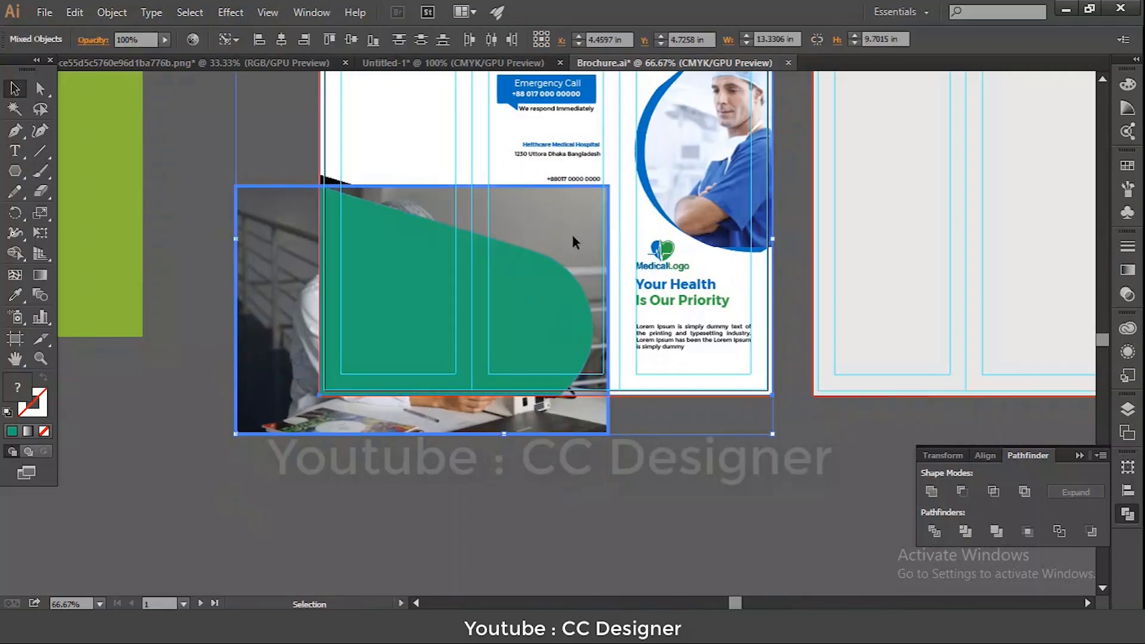
left_click(174, 249)
left_click(378, 145)
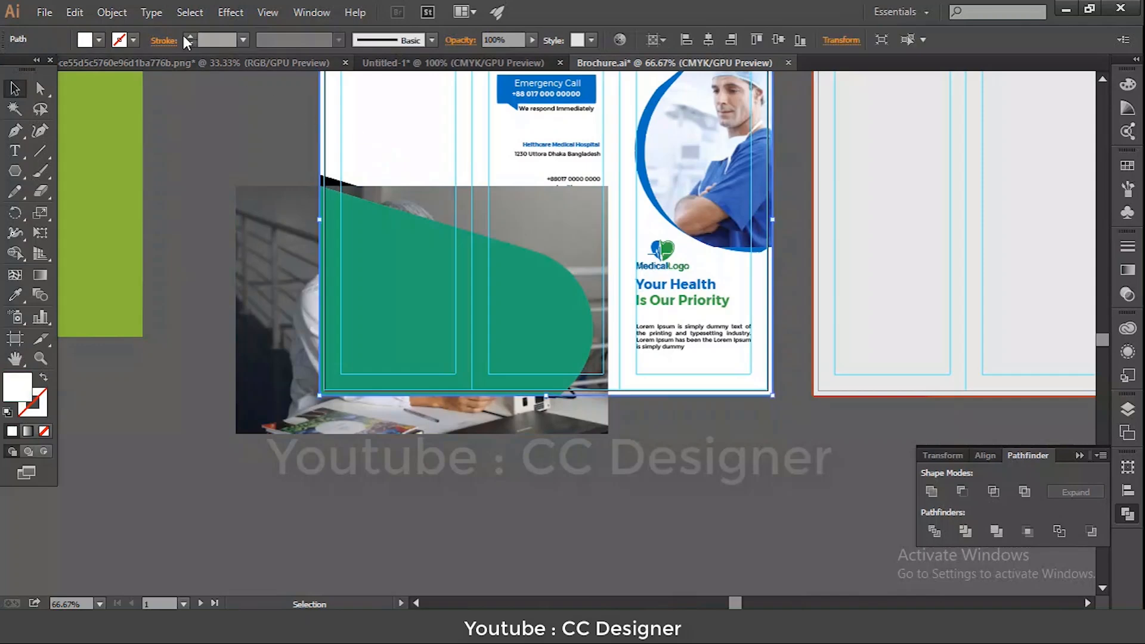
left_click(111, 12)
mouse_move(205, 111)
left_click(371, 109)
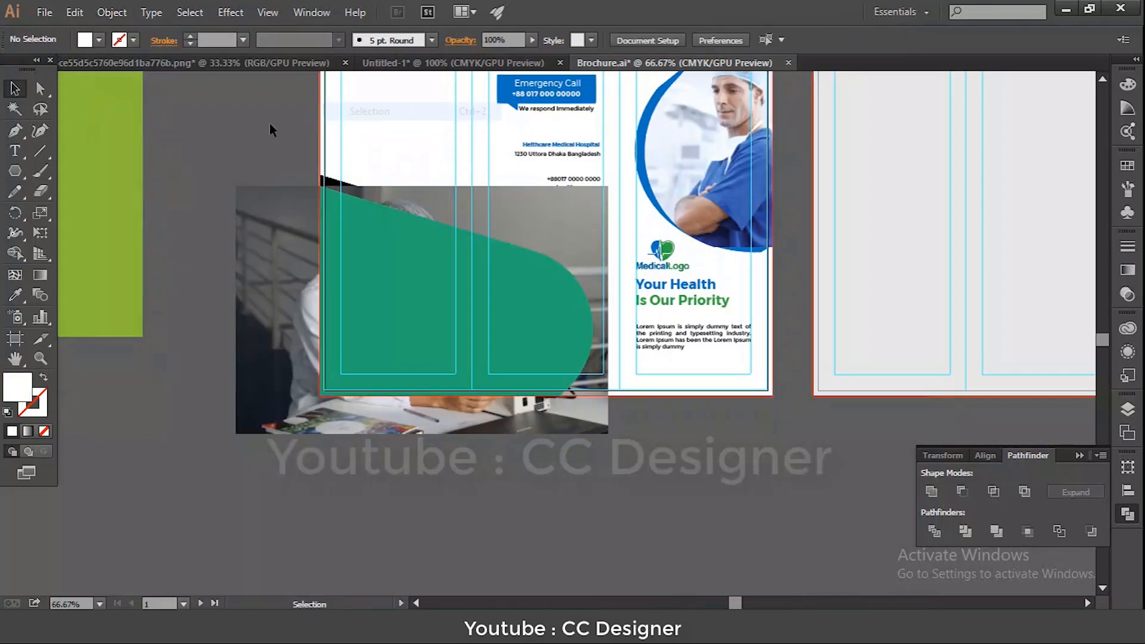
- Shrink the microscope photo slightly further and nudge it right until it extends past the teal shape's curved end
left_click(520, 223)
mouse_move(608, 186)
left_mouse_down()
mouse_move(578, 215)
mouse_move(593, 213)
mouse_move(538, 219)
mouse_move(587, 182)
left_mouse_up()
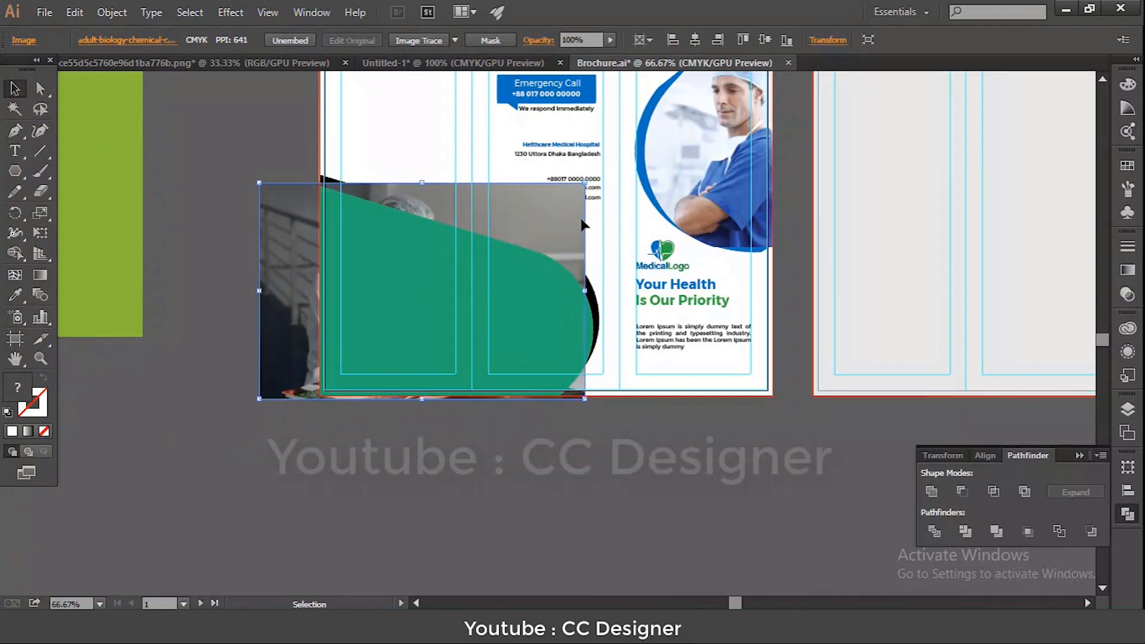
key("Right")
key("Right")
key("Right")
key("Right")
key("Right")
key("Right")
key("Right")
key("Right")
key("Right")
key("Right")
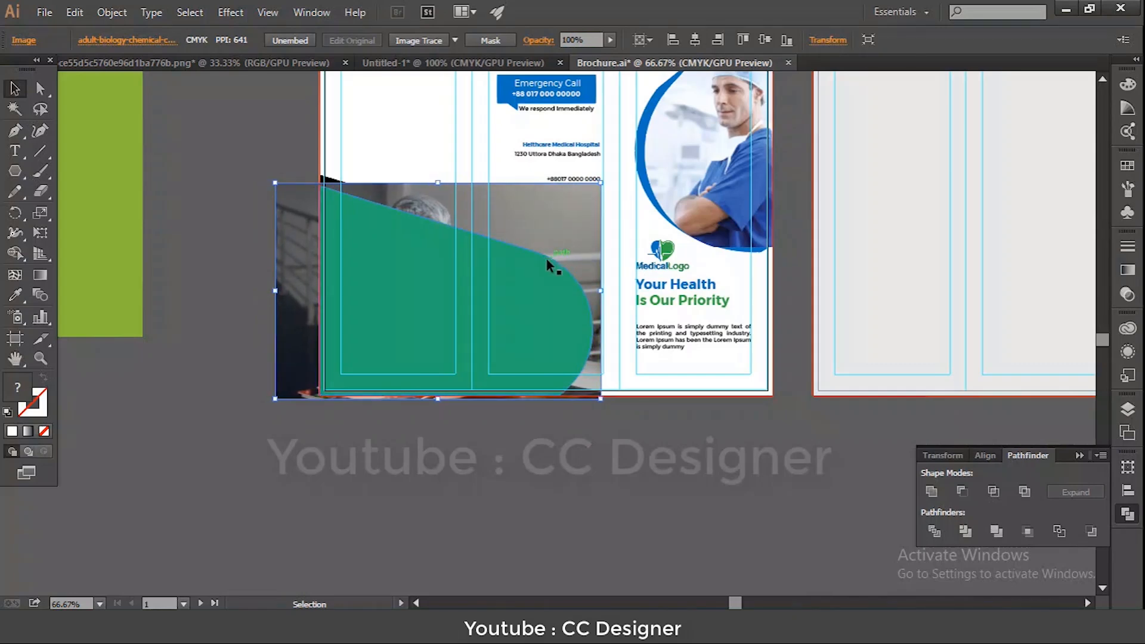
- Select the microscope photo together with the teal shape for making a clipping mask
left_click(506, 279)
left_click(537, 238)
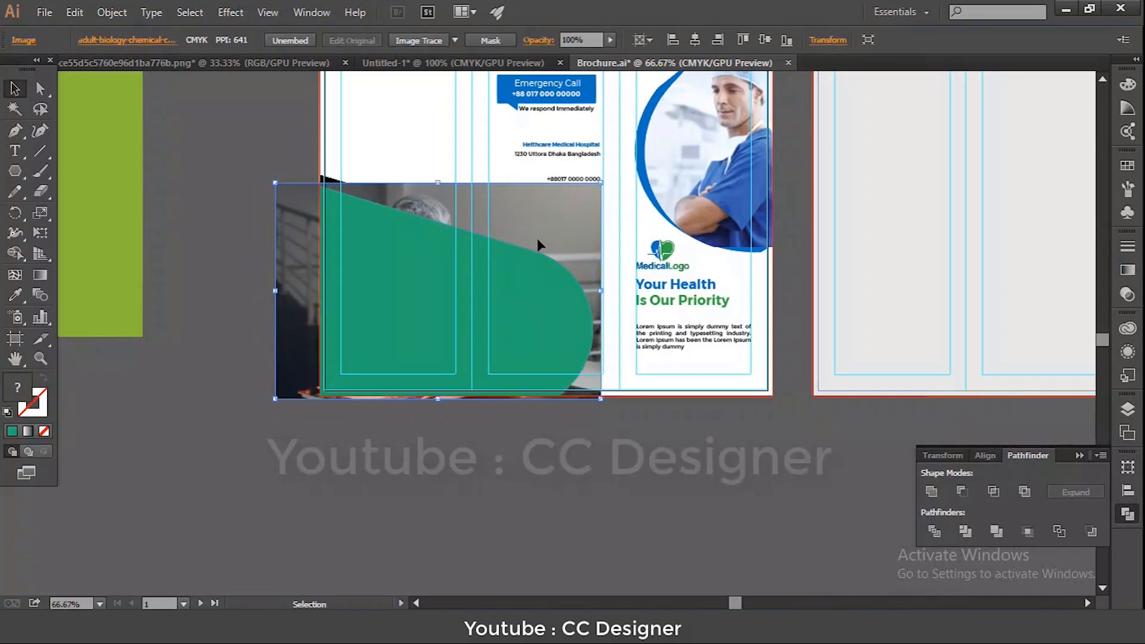
left_click(511, 282, "shift")
right_click(514, 295)
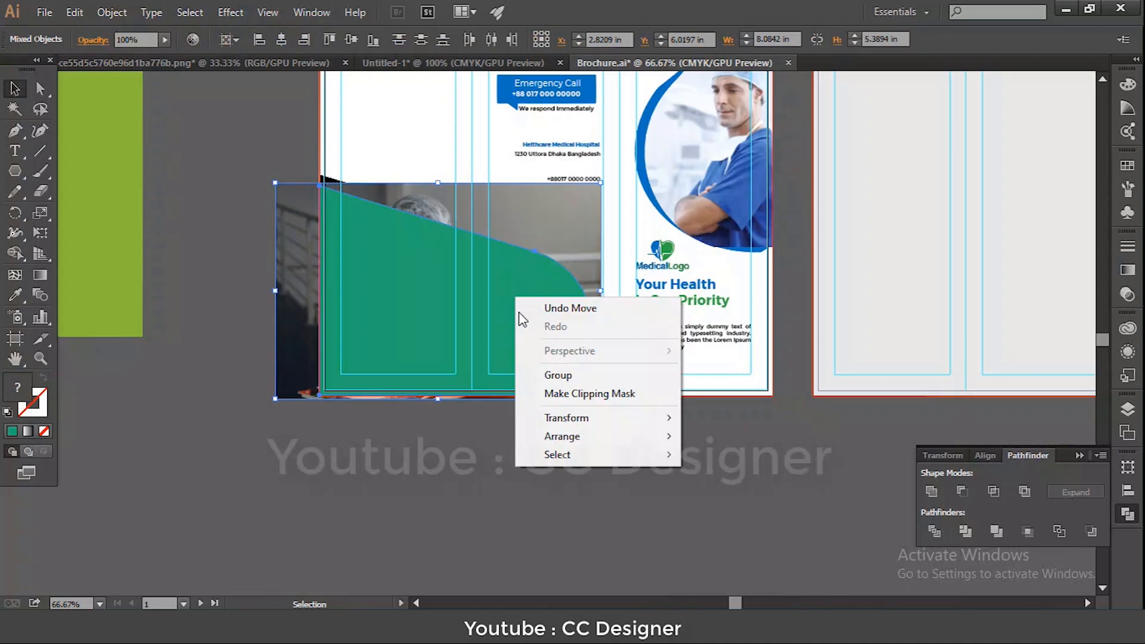
- Clip the microscope photo to the curved green shape with a clipping mask
left_click(549, 395)
left_click(506, 441)
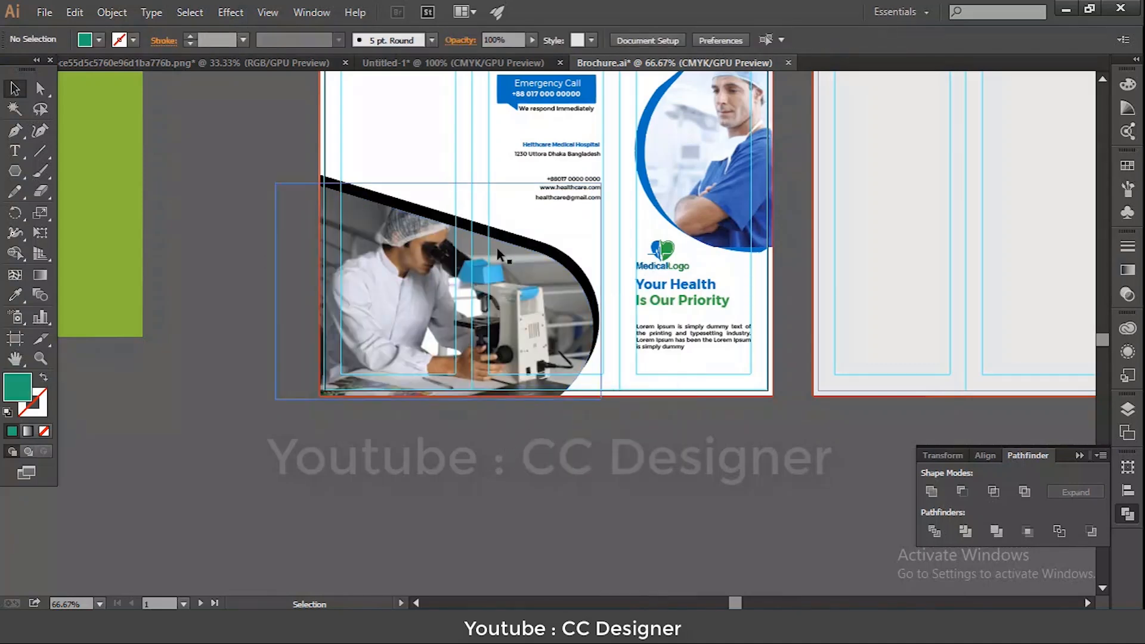
- Recolor the black curved shape behind the microscope photo with the blue sampled from the arc beside the doctor photo
left_click(508, 236)
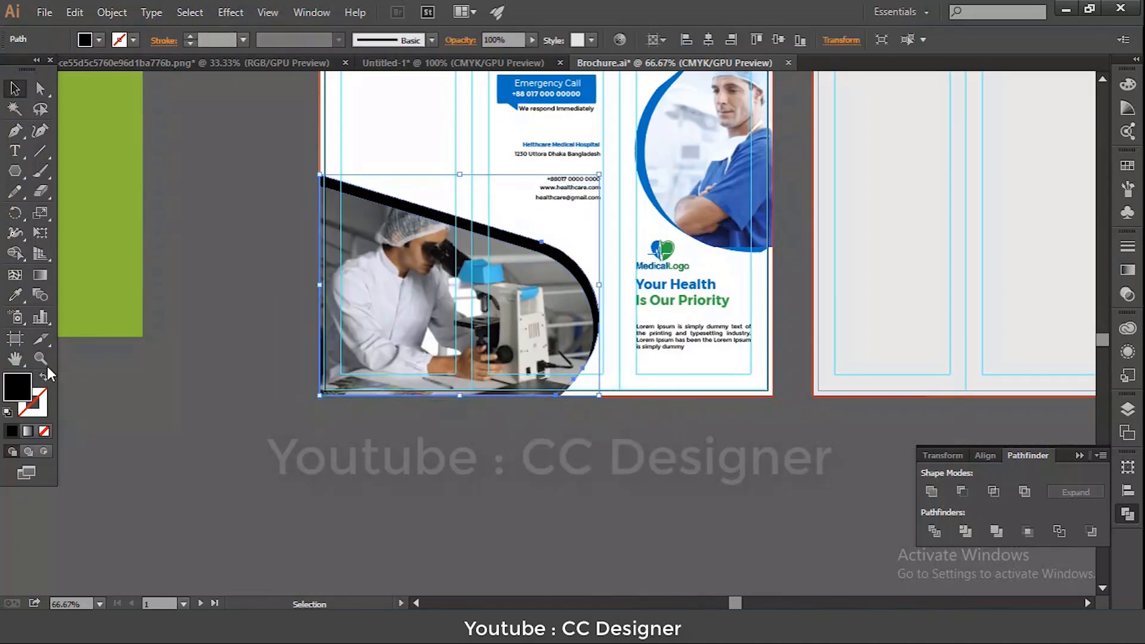
left_click(15, 296)
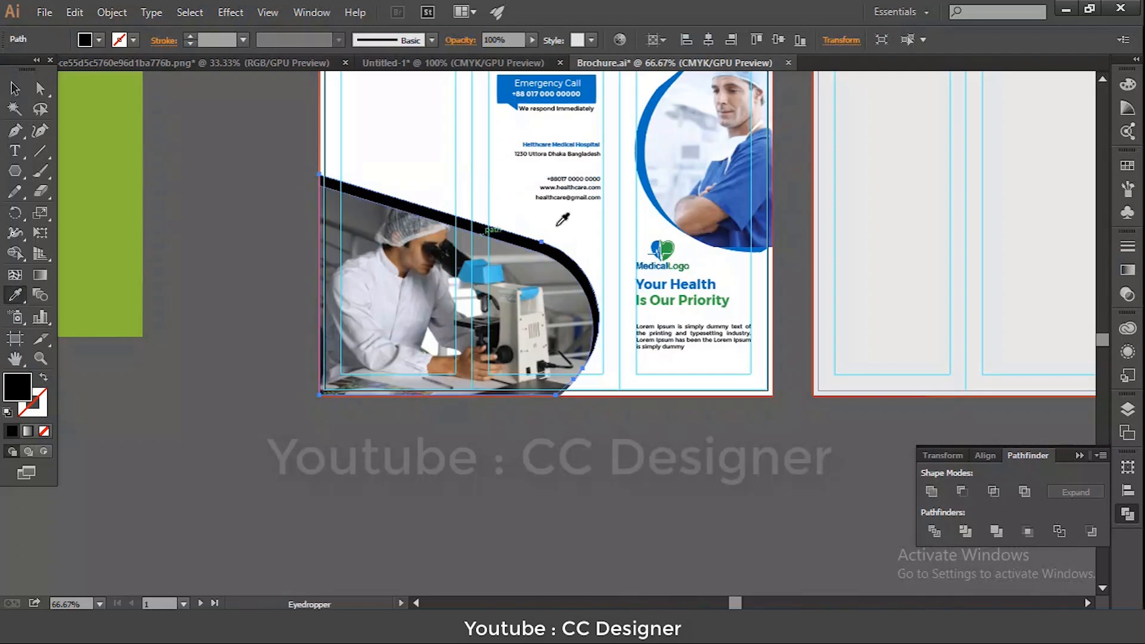
left_click(643, 158)
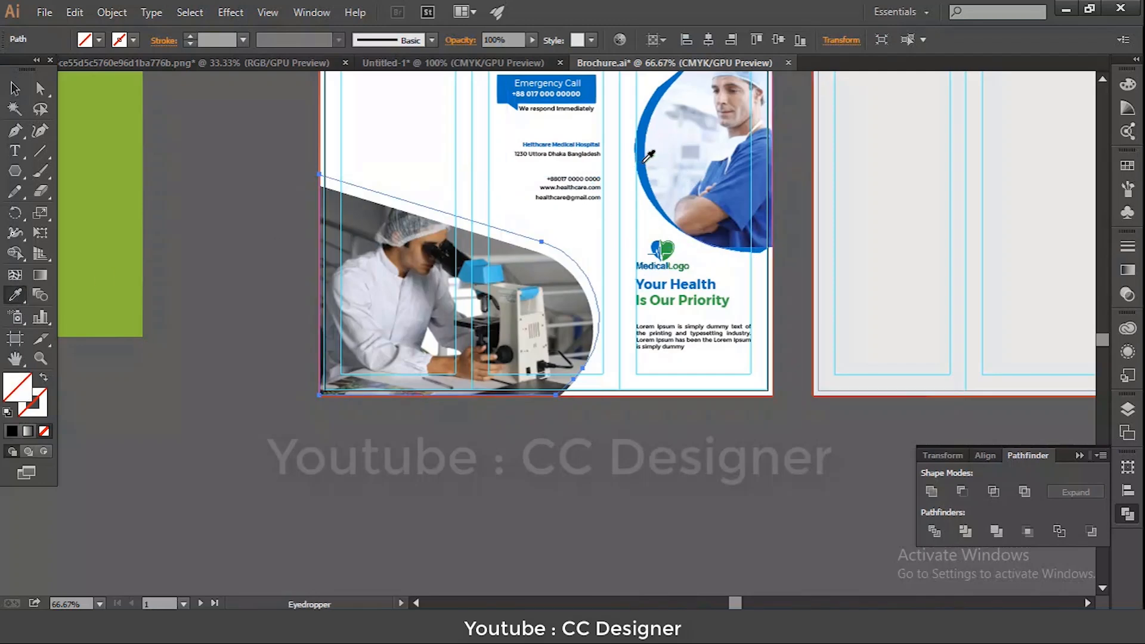
left_click(643, 167)
left_click(15, 88)
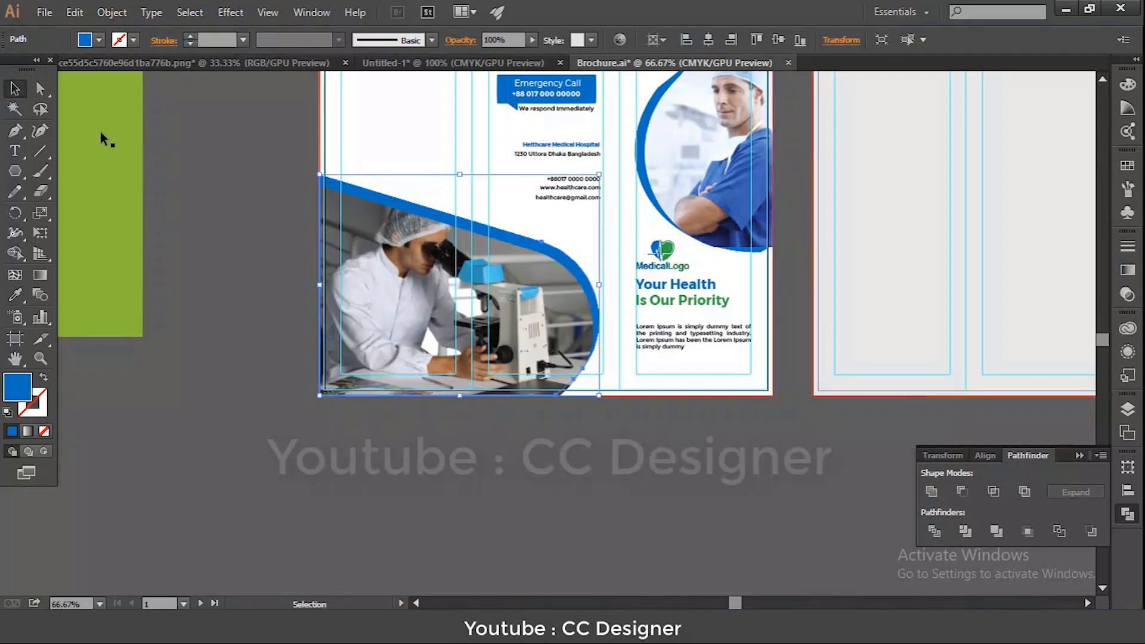
left_click(274, 180)
- Draw a large blue triangle beside the brochure and round its corners into a soft blob
scroll(280, 202, "up", 2)
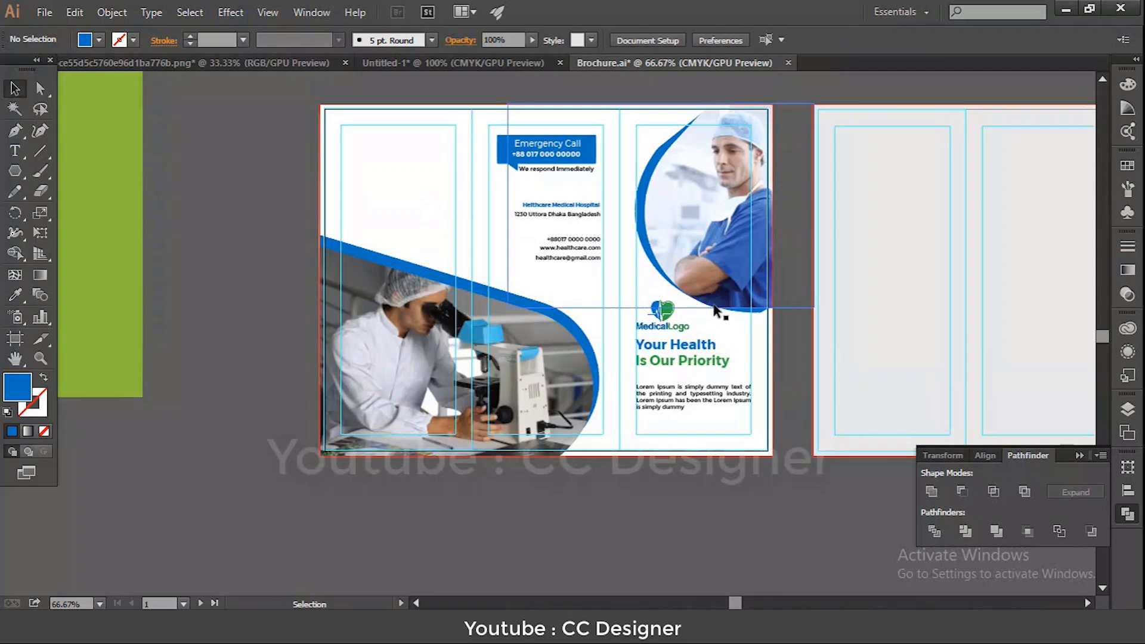
left_click(14, 171)
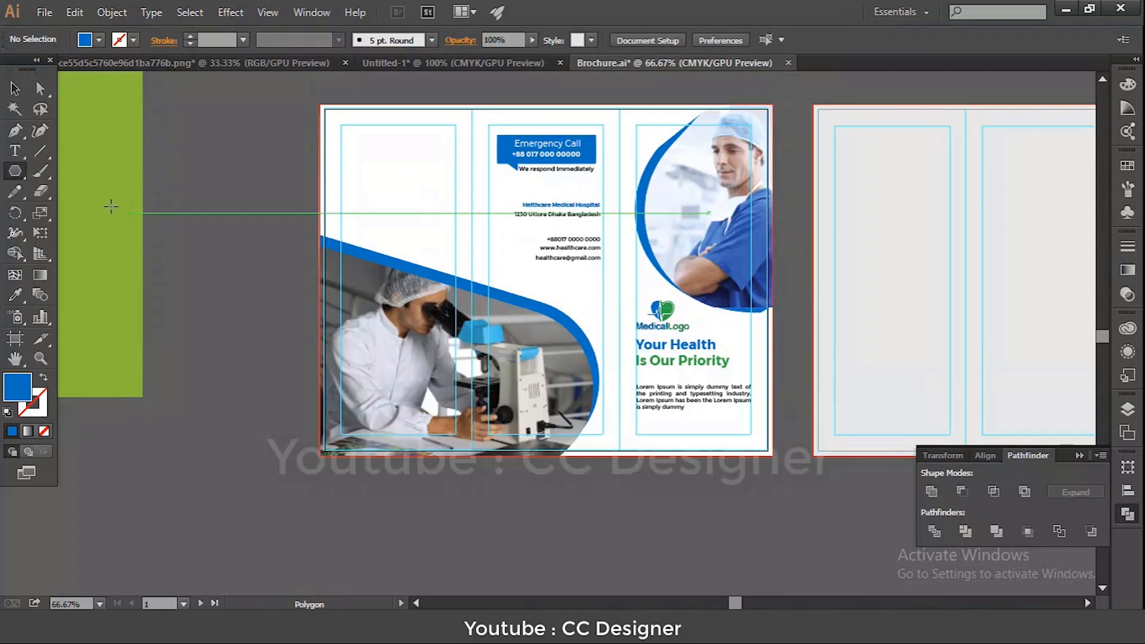
left_click_drag(195, 216, 306, 331)
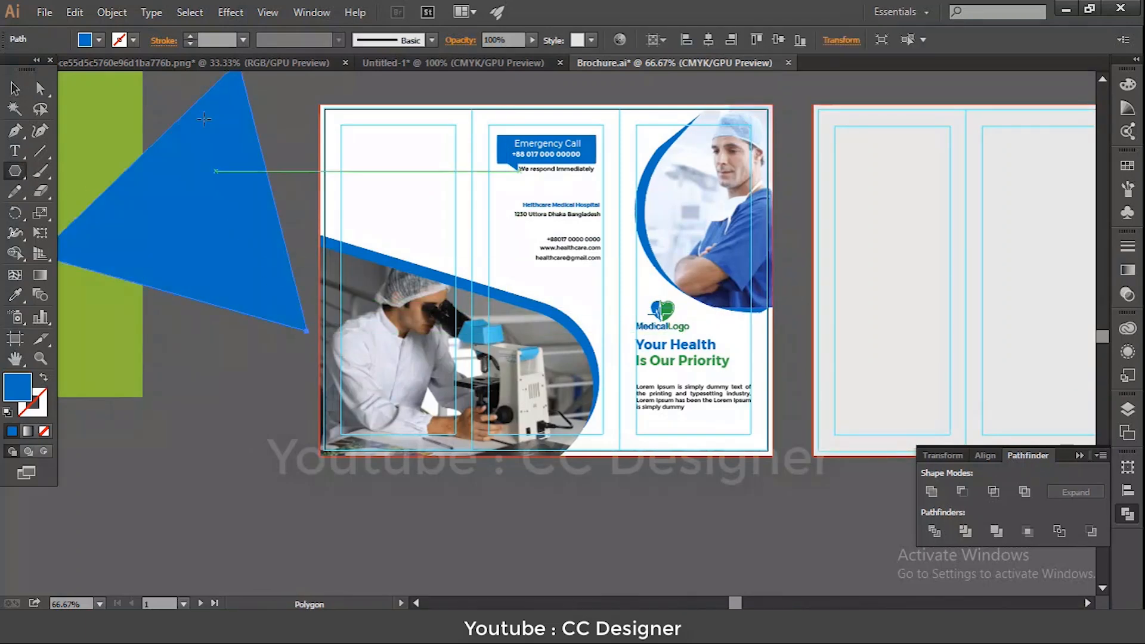
scroll(72, 96, "up", 1)
scroll(73, 95, "up", 2)
key("a")
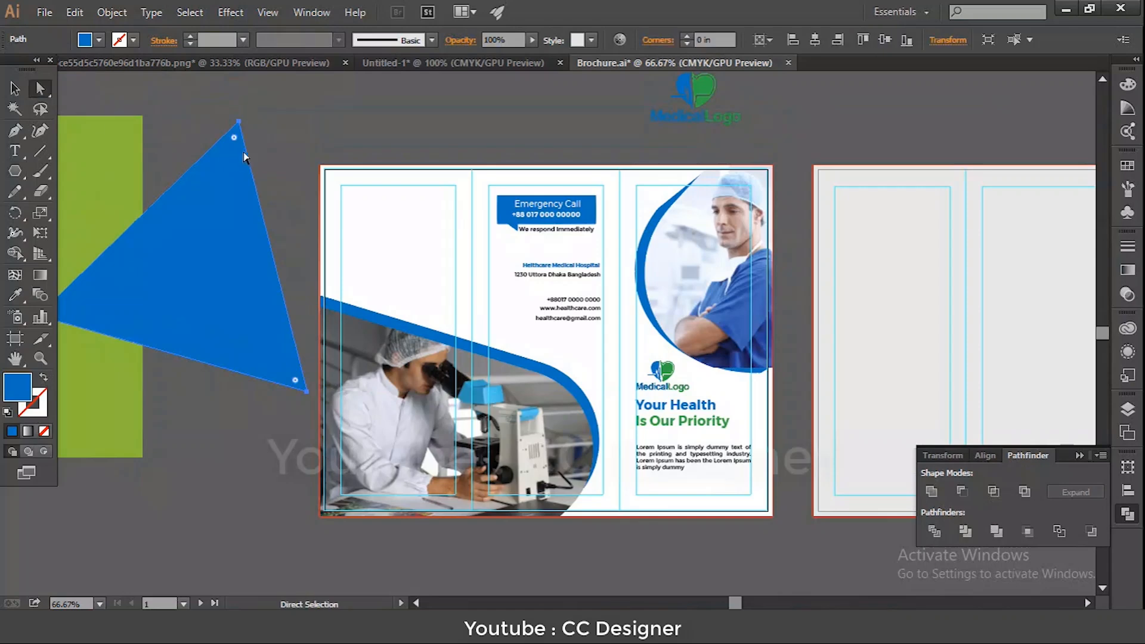
left_click_drag(236, 141, 560, 373)
left_click(174, 141)
- Scale down the rounded blue triangle so it sits on the curved right edge of the microscope photo
left_click(15, 89)
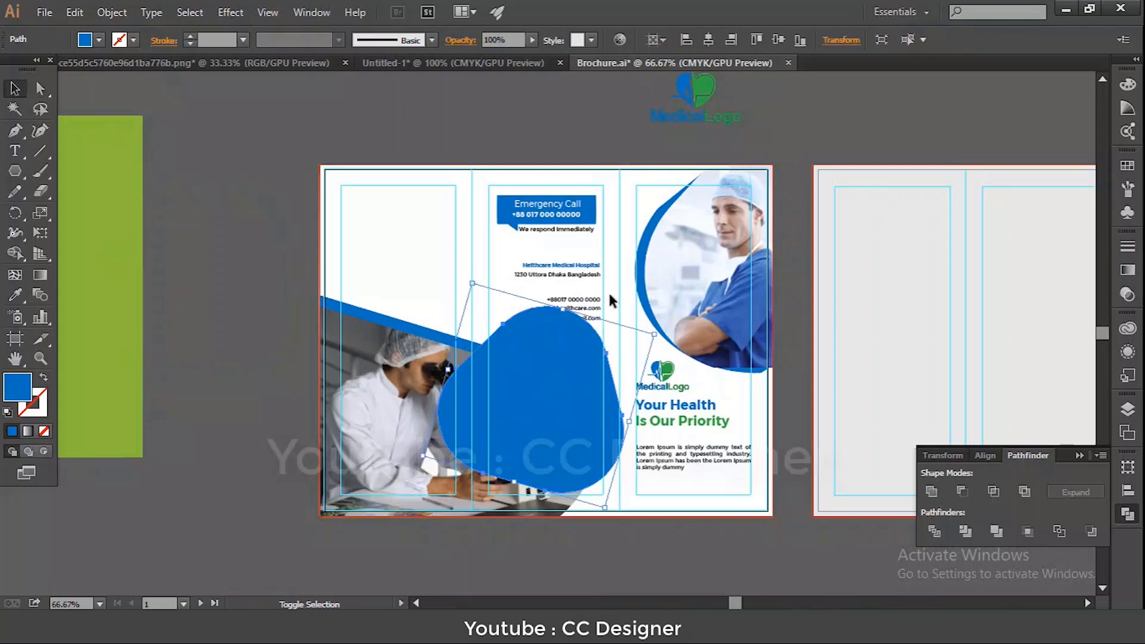
left_click_drag(653, 337, 575, 388)
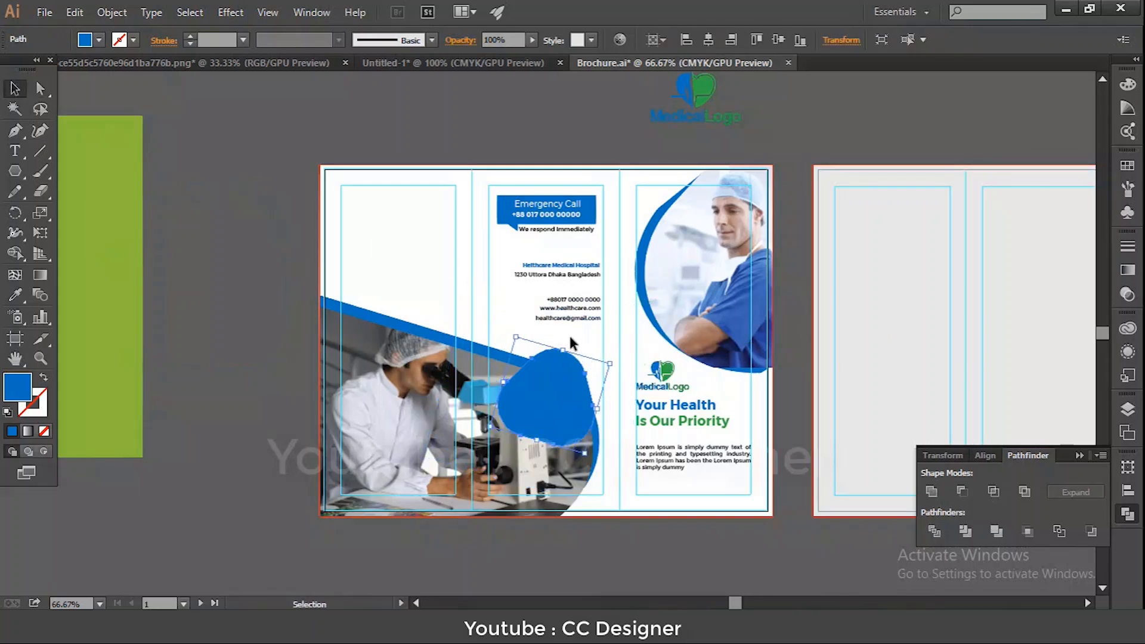
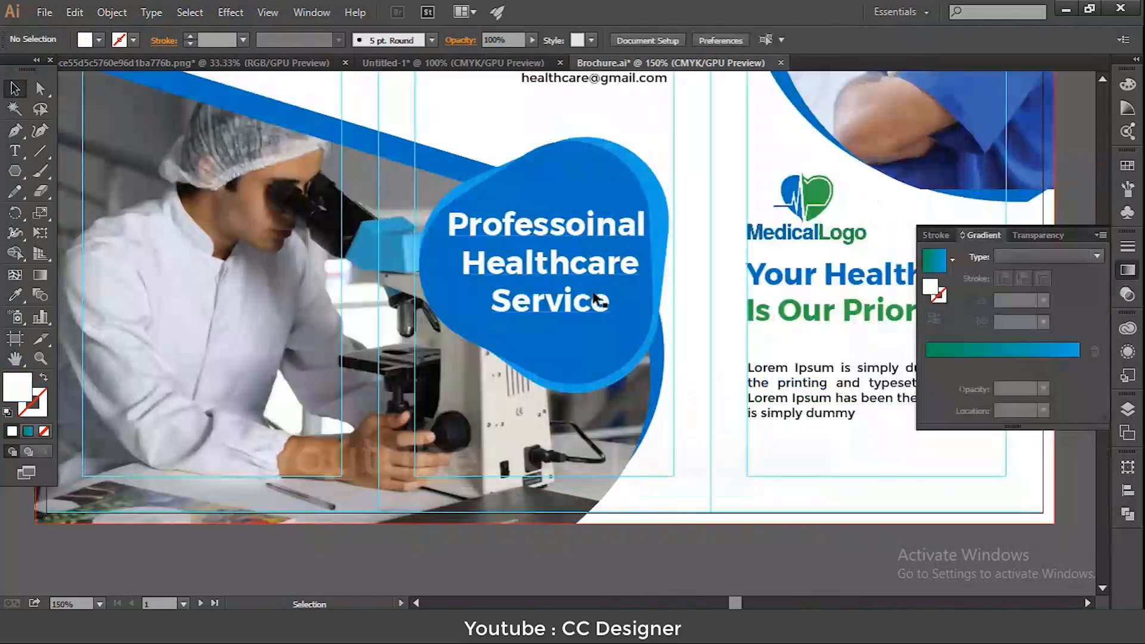
- Scale the "Professoinal Healthcare Service" text down slightly inside the blue rounded badge
left_click(602, 301)
left_click_drag(653, 324, 646, 319)
left_click(585, 532)
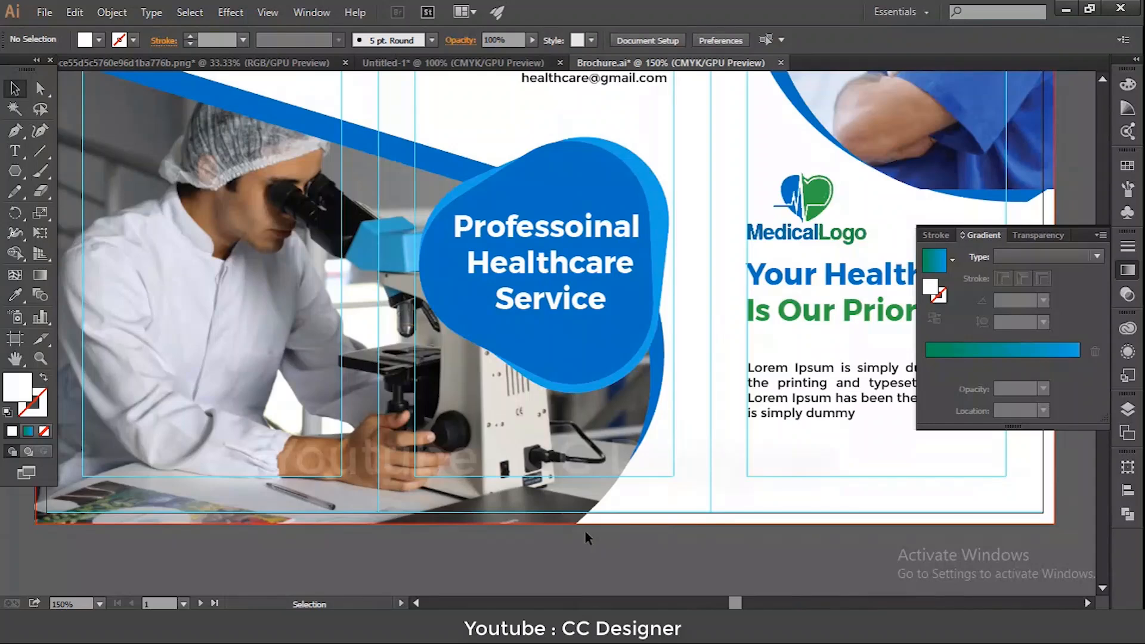
- Add the text "Our Quality" at the top of the brochure's empty left panel
scroll(453, 313, "up", 10)
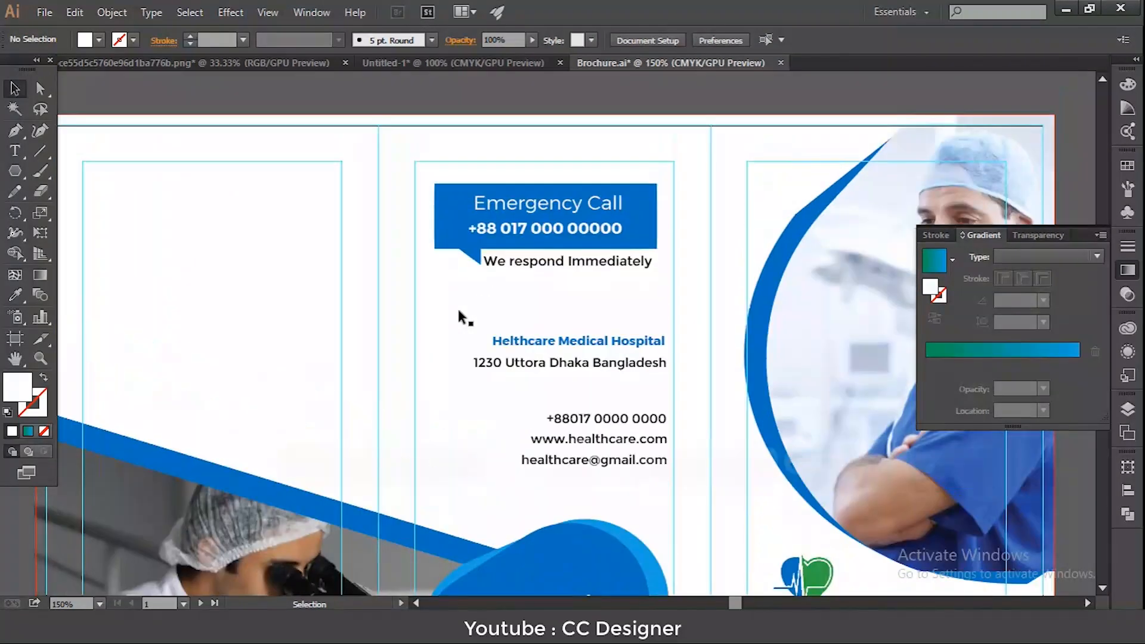
scroll(457, 306, "left", 4)
key("t")
left_click(396, 291)
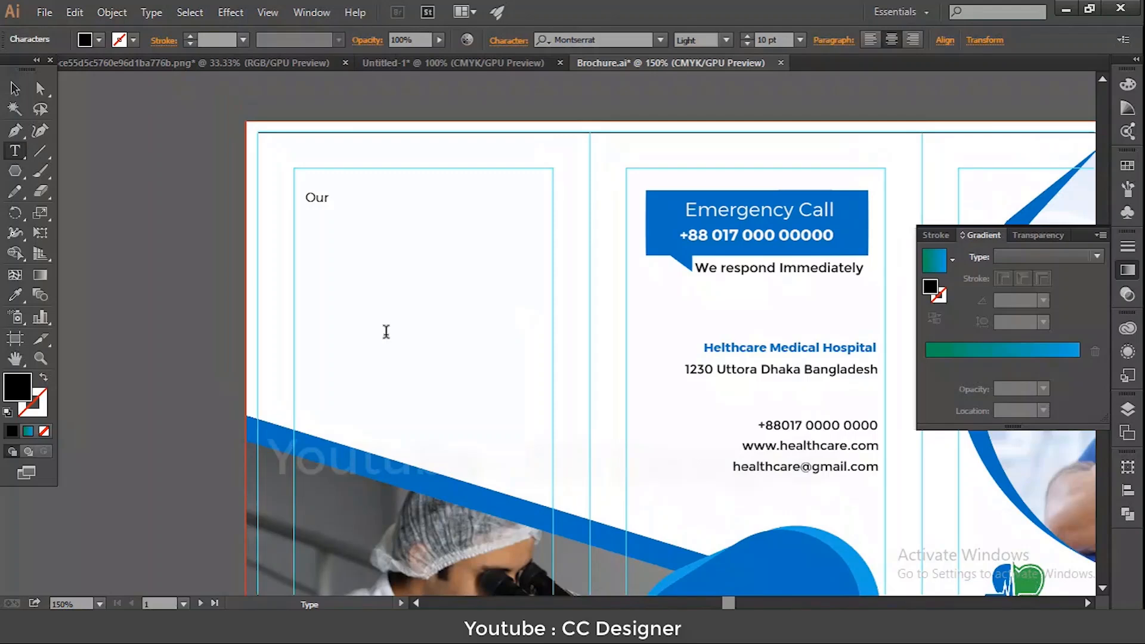
type("Our Quality")
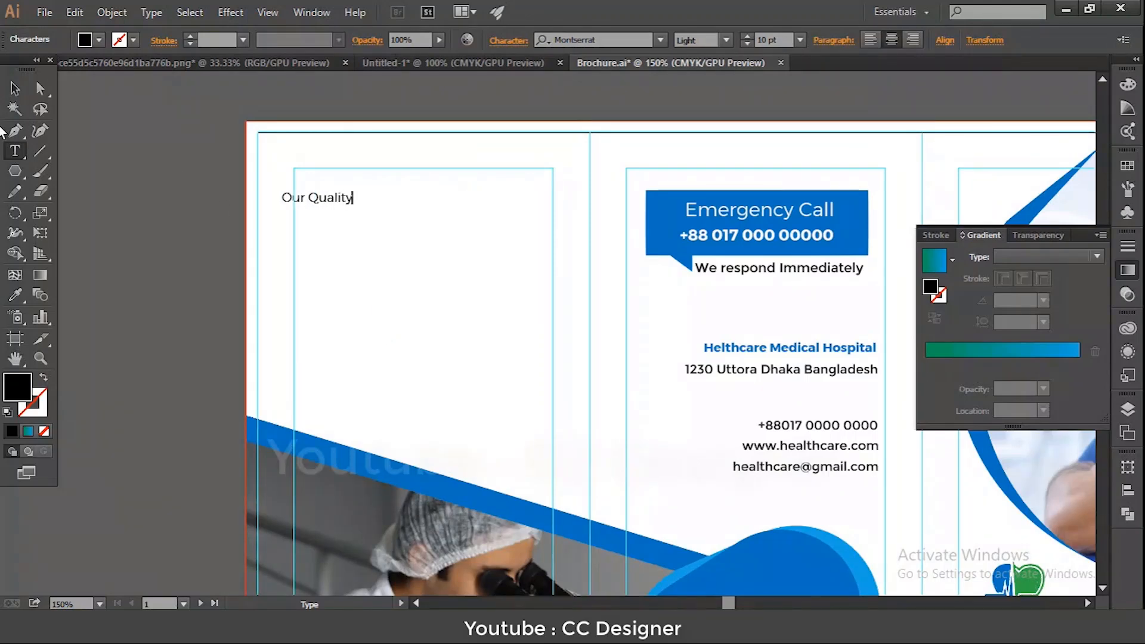
key("Escape")
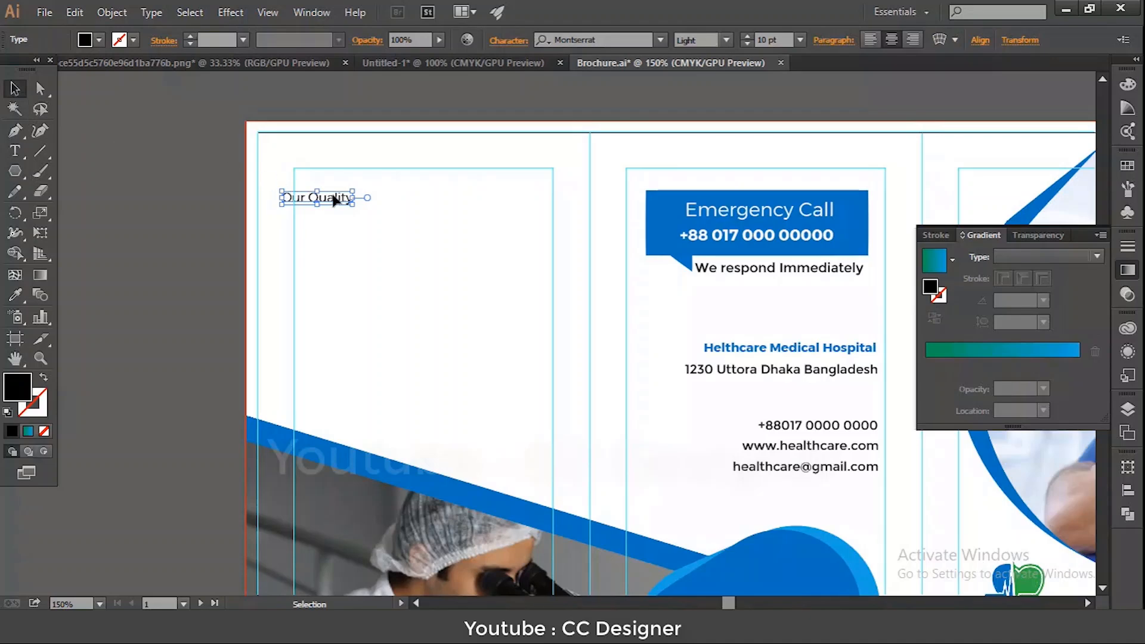
- Move the "Our Quality" text inside the left panel's margin guides and set its font style to Bold
left_click_drag(324, 197, 370, 185)
left_click(727, 40)
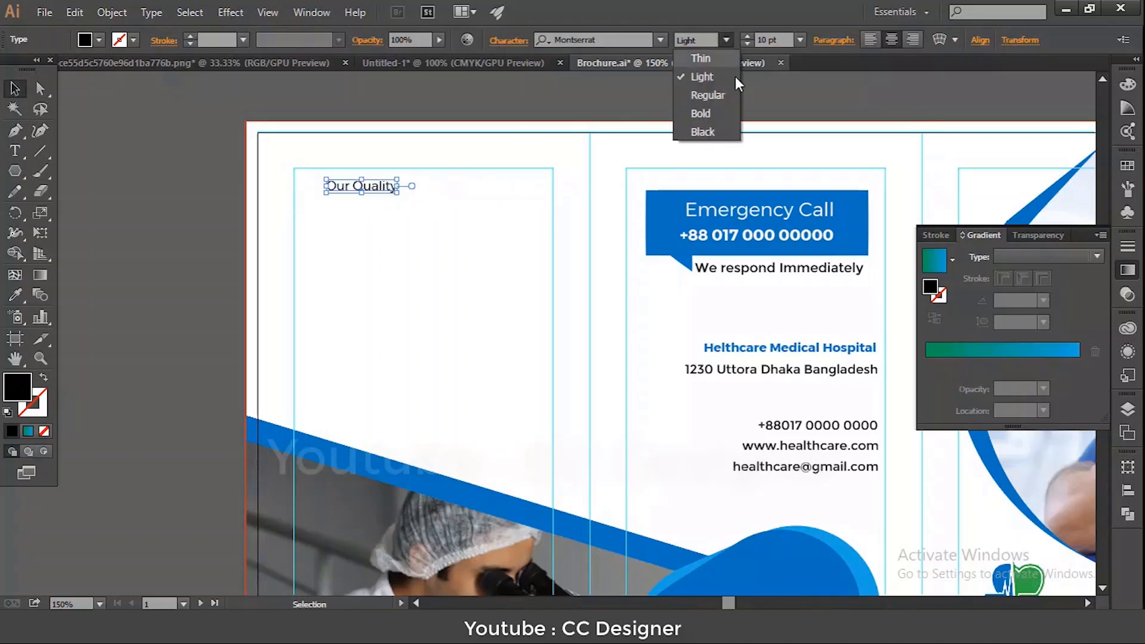
left_click(720, 108)
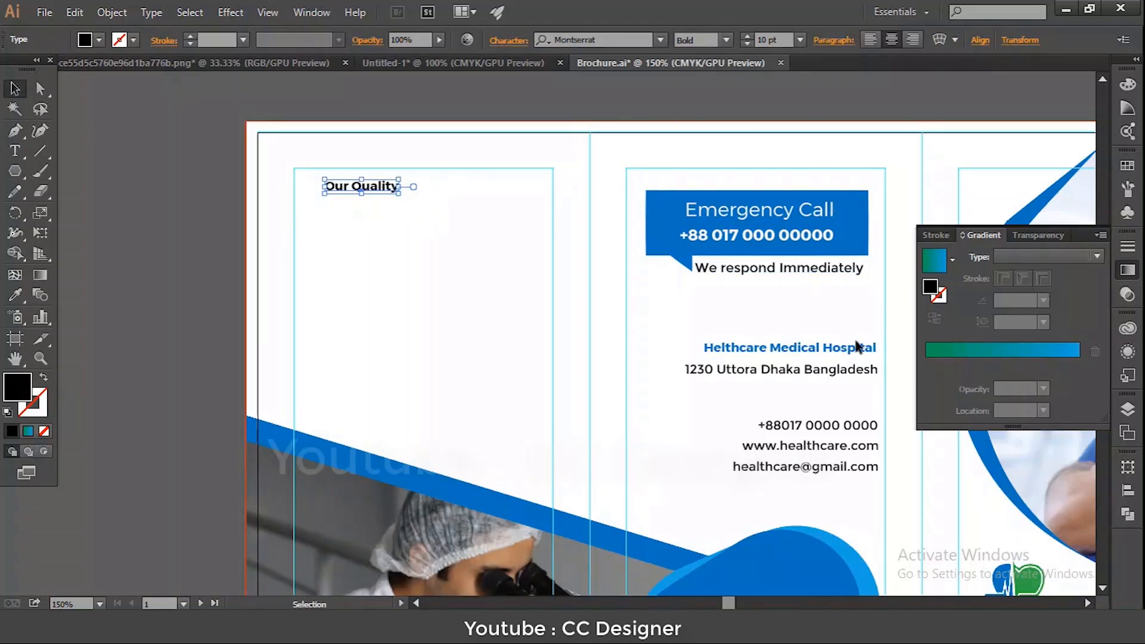
- Compare the font sizes of the emergency call texts and the "Your Health" headline, and set the "Our Quality" heading to 14 pt
left_click_drag(705, 342, 773, 390)
left_click_drag(707, 331, 494, 212)
left_click(520, 113)
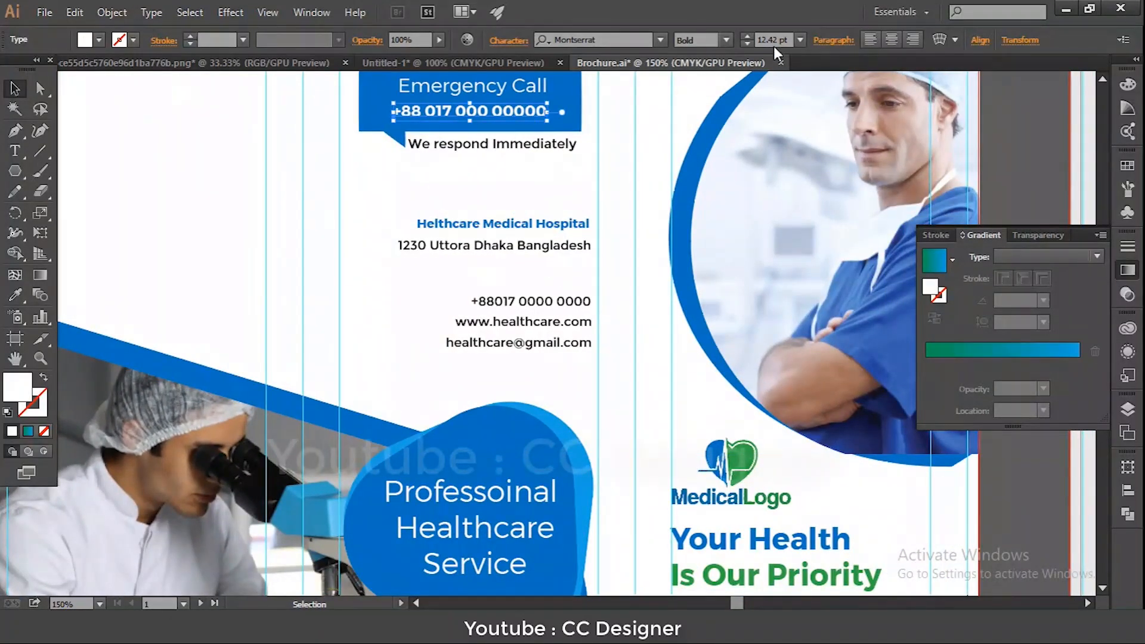
left_click(528, 89)
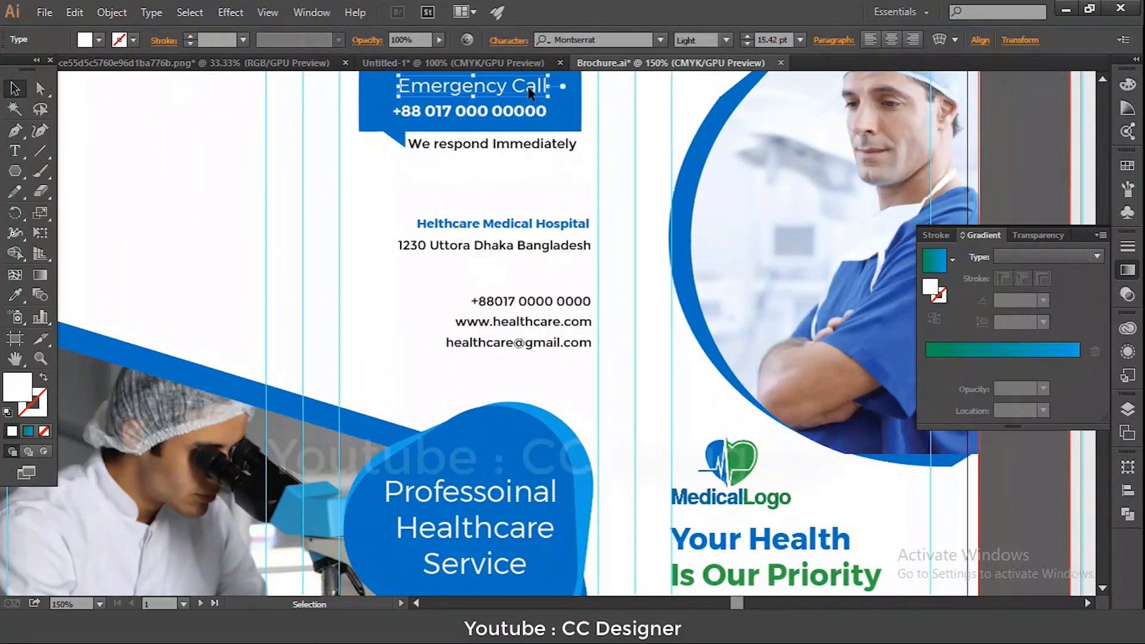
left_click(749, 540)
left_click_drag(238, 293, 682, 424)
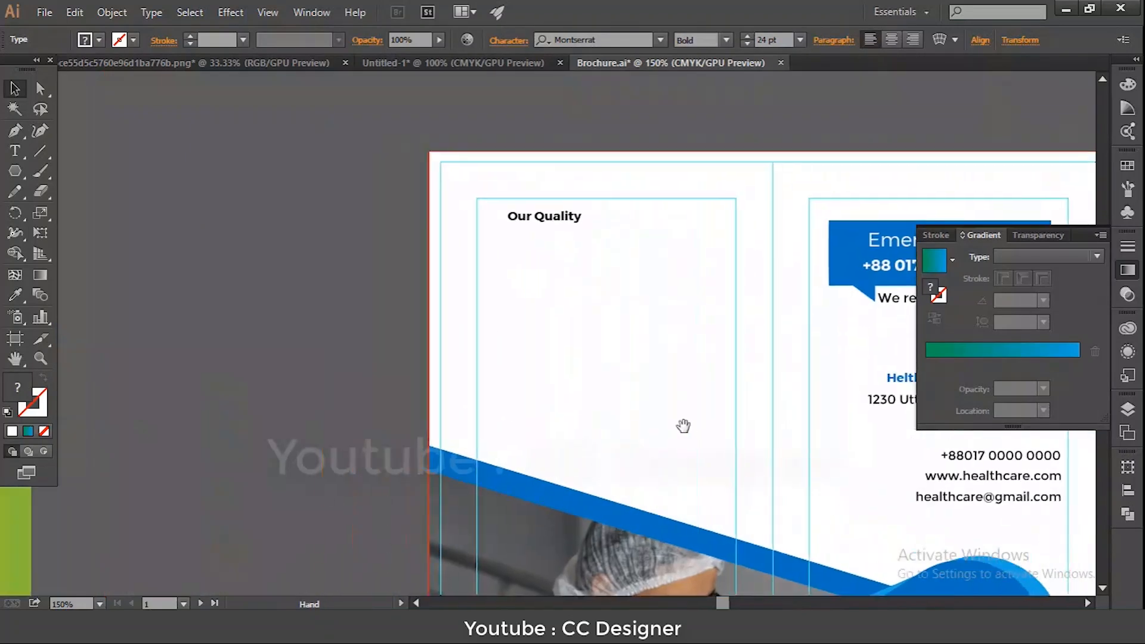
left_click(572, 217)
left_click(799, 40)
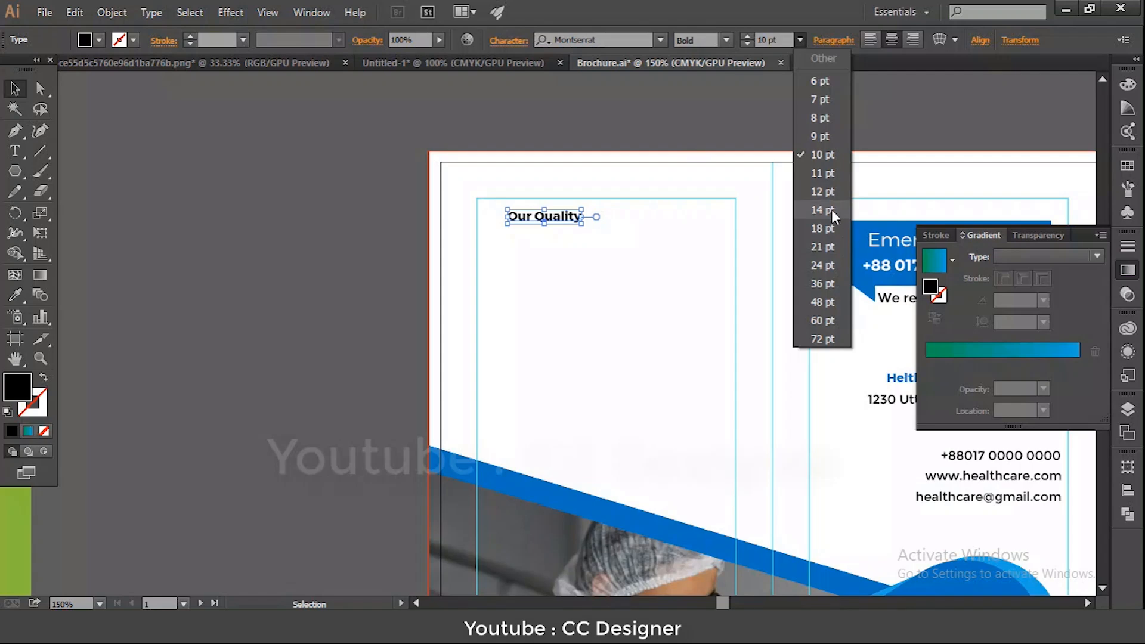
left_click(831, 210)
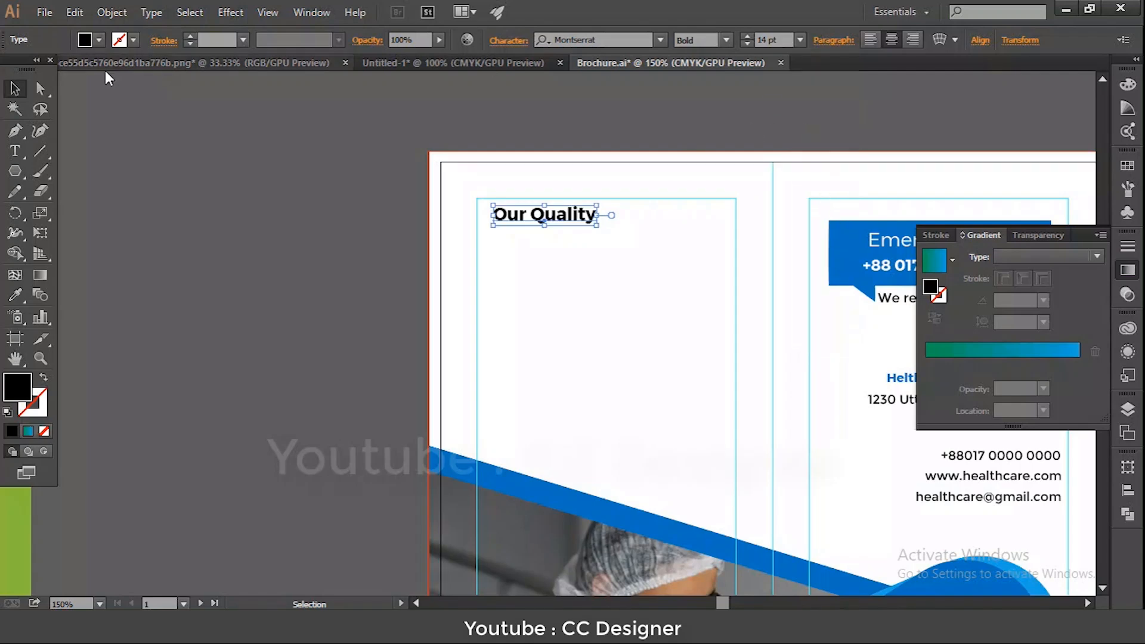
- Nudge the "Our Quality" heading slightly left, closer to the panel's left margin guide
left_click(239, 195)
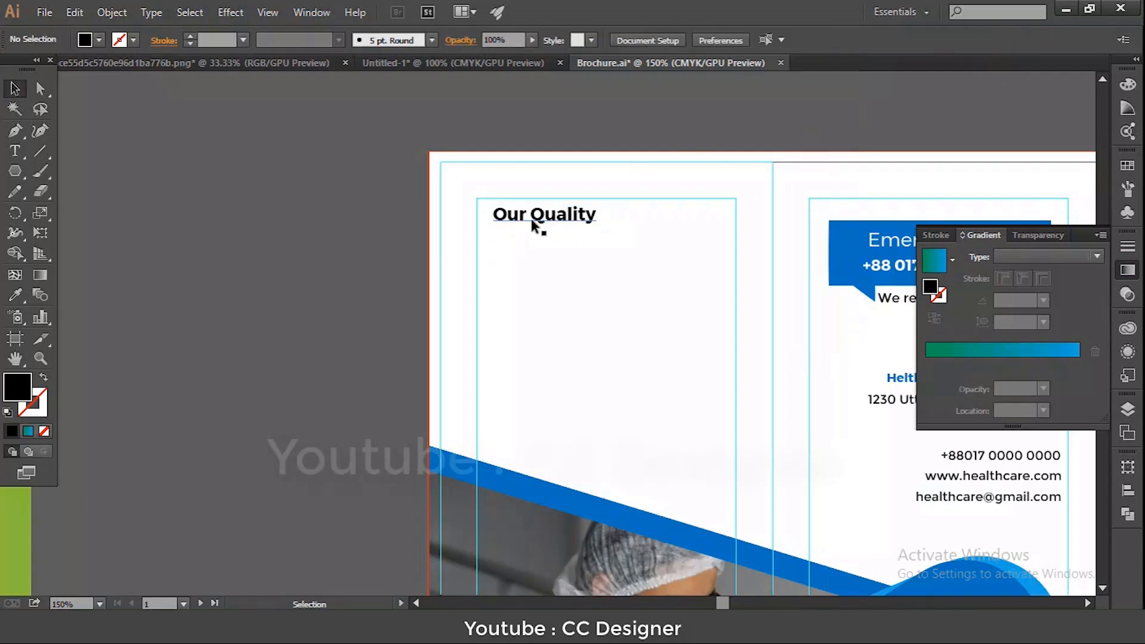
left_click_drag(533, 220, 526, 220)
left_click(480, 230)
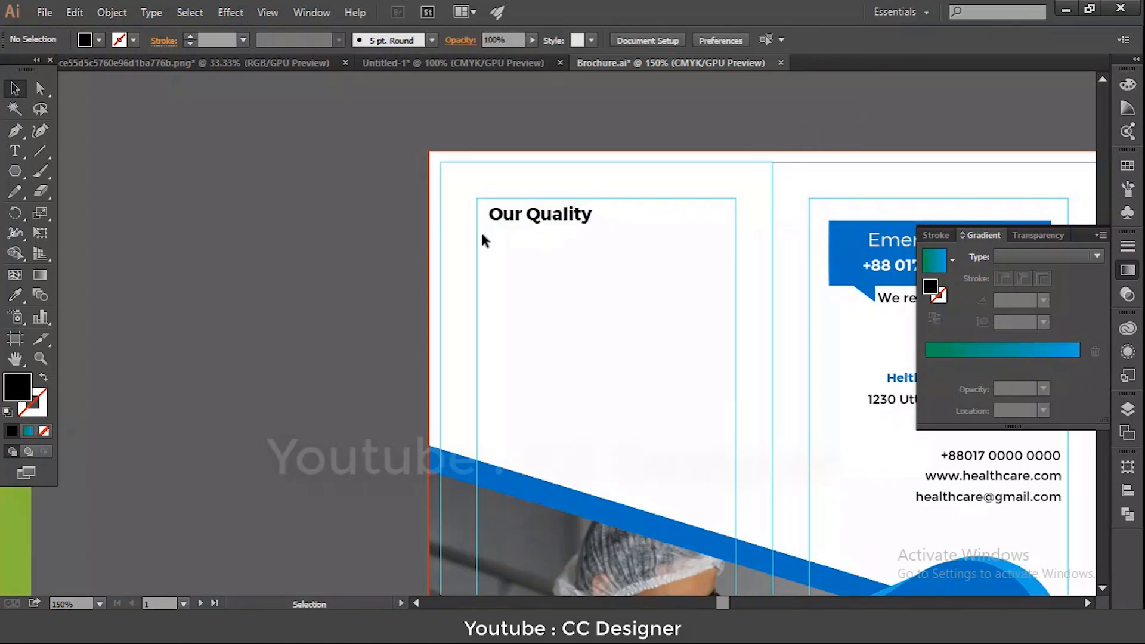
- Recolor the "Our Quality" heading with the blue sampled from the band above the microscope photo
left_click(570, 221)
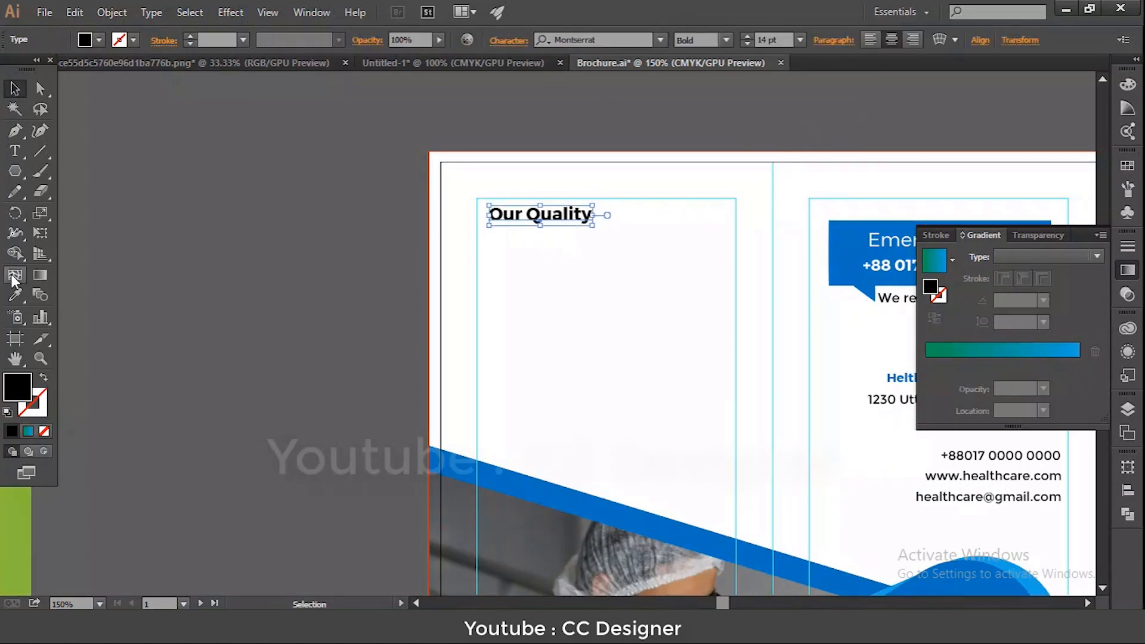
left_click(15, 294)
left_click(583, 502)
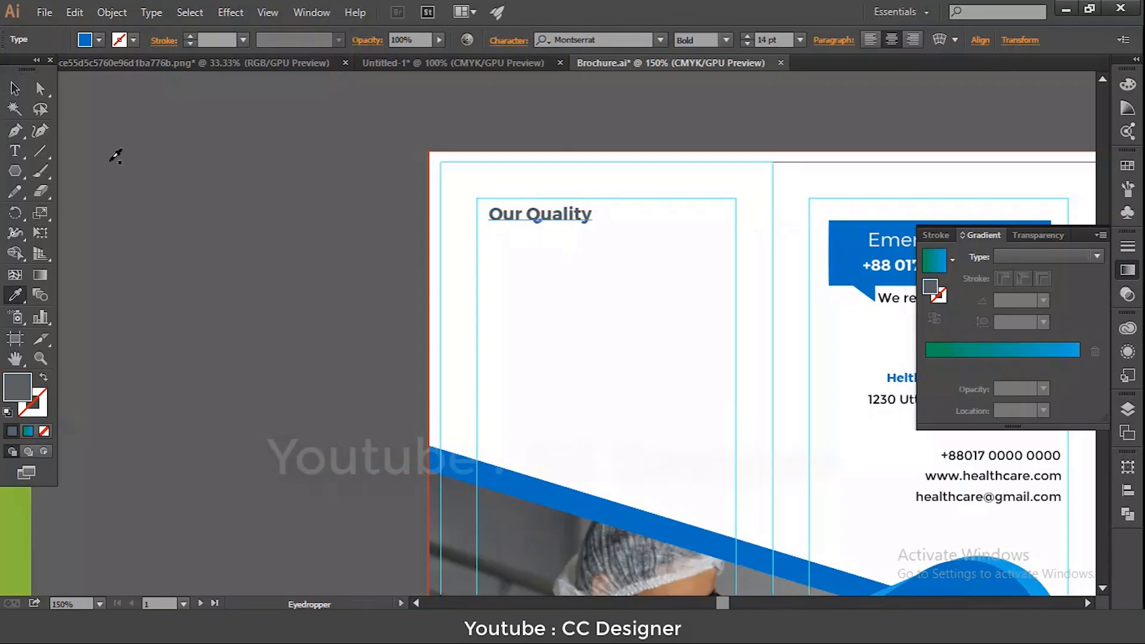
key("ctrl+z")
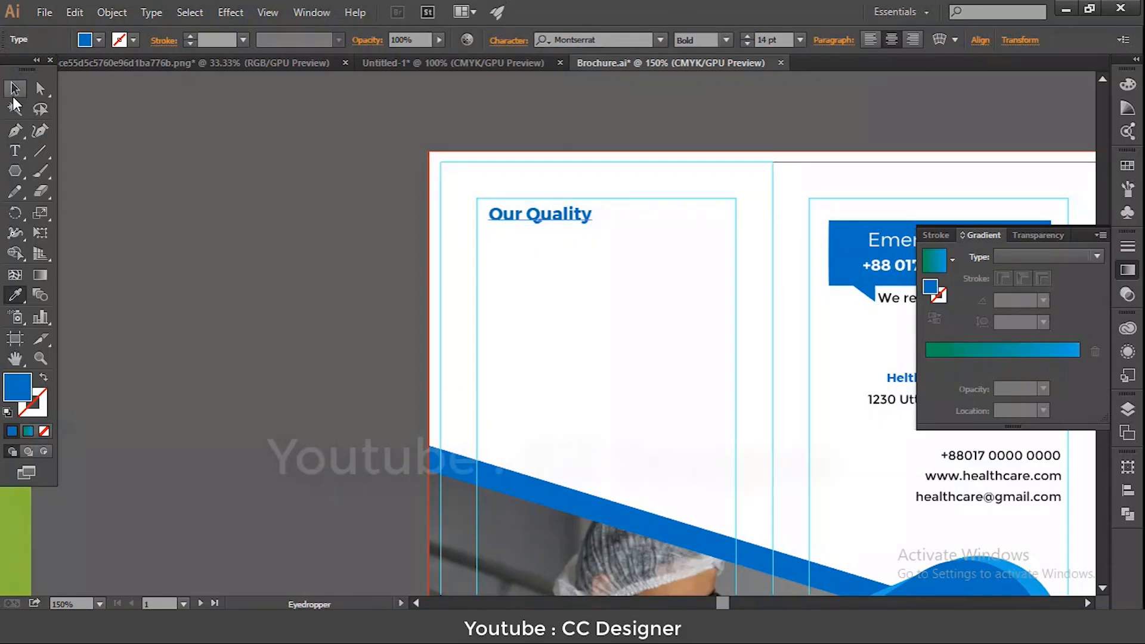
left_click(15, 88)
left_click(292, 198)
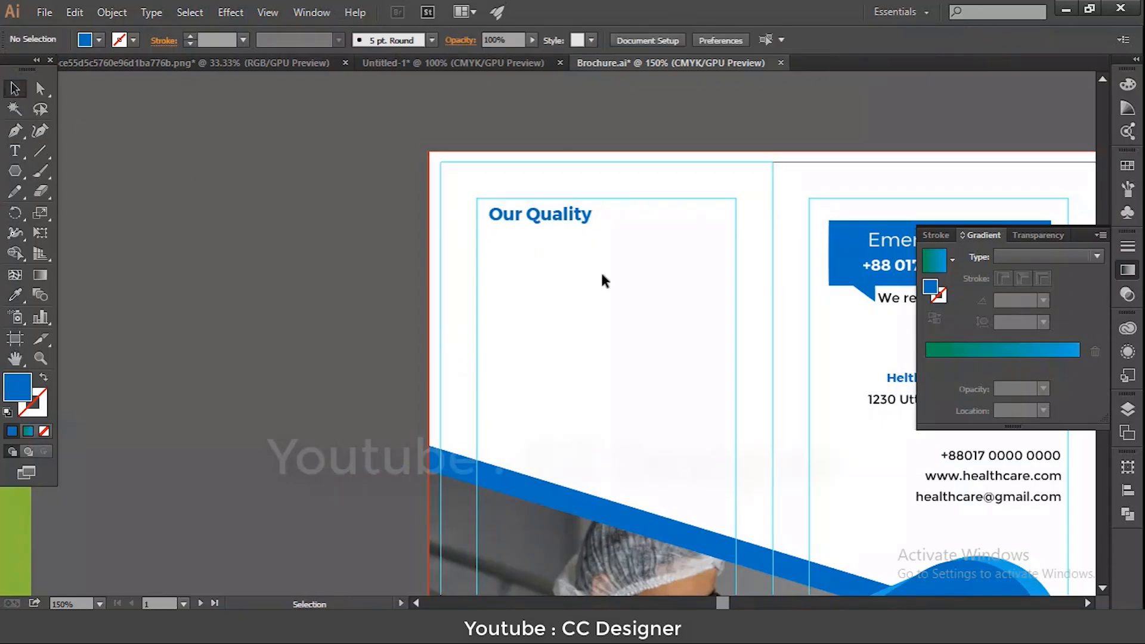
- Create a left-aligned text frame below the "Our Quality" heading and paste the Lorem Ipsum paragraph into it
key("t")
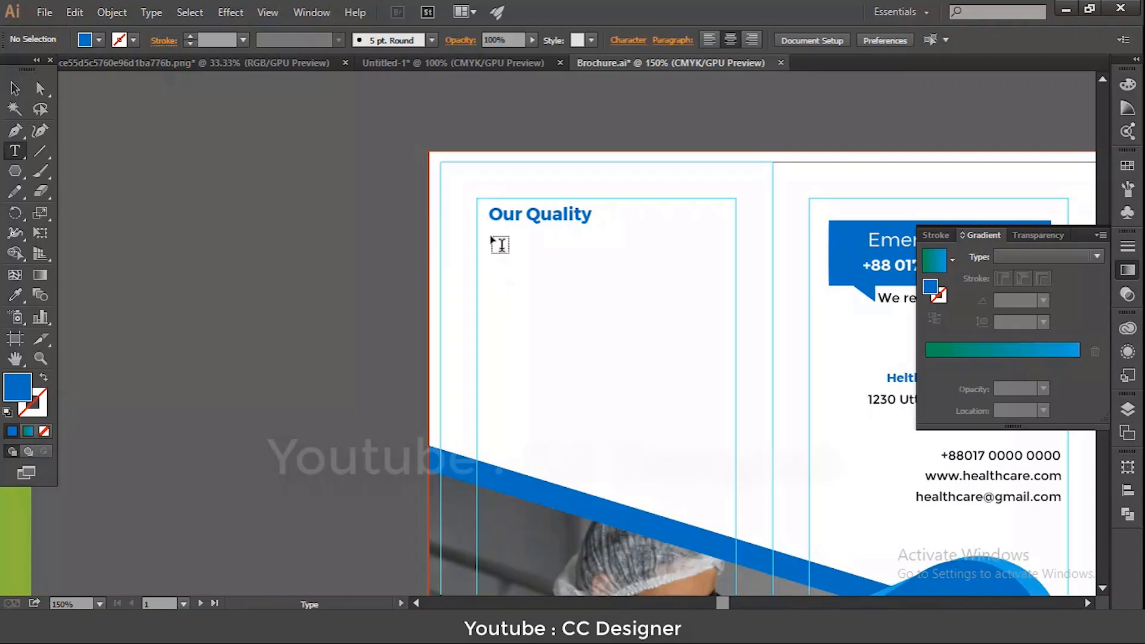
left_click_drag(492, 237, 723, 447)
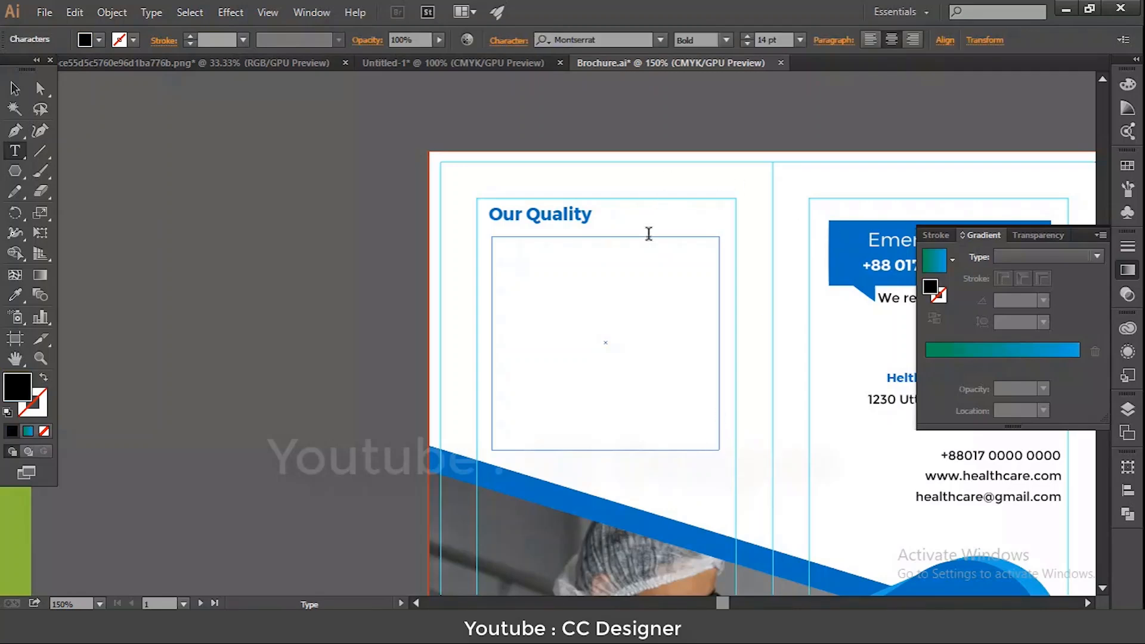
left_click(890, 43)
left_click(875, 41)
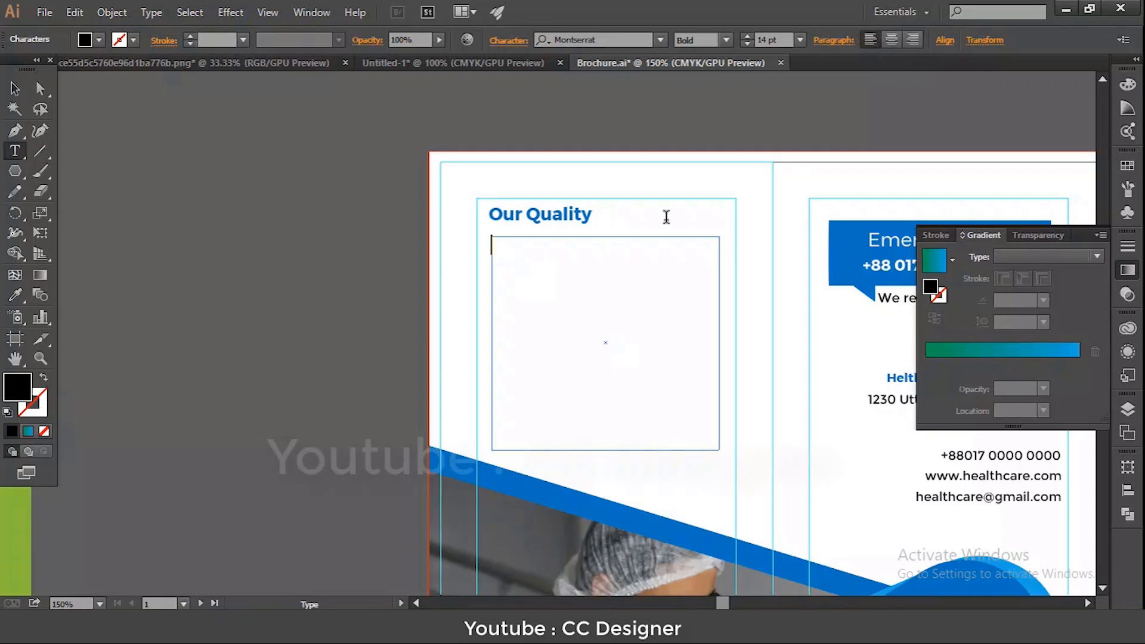
key("ctrl+v")
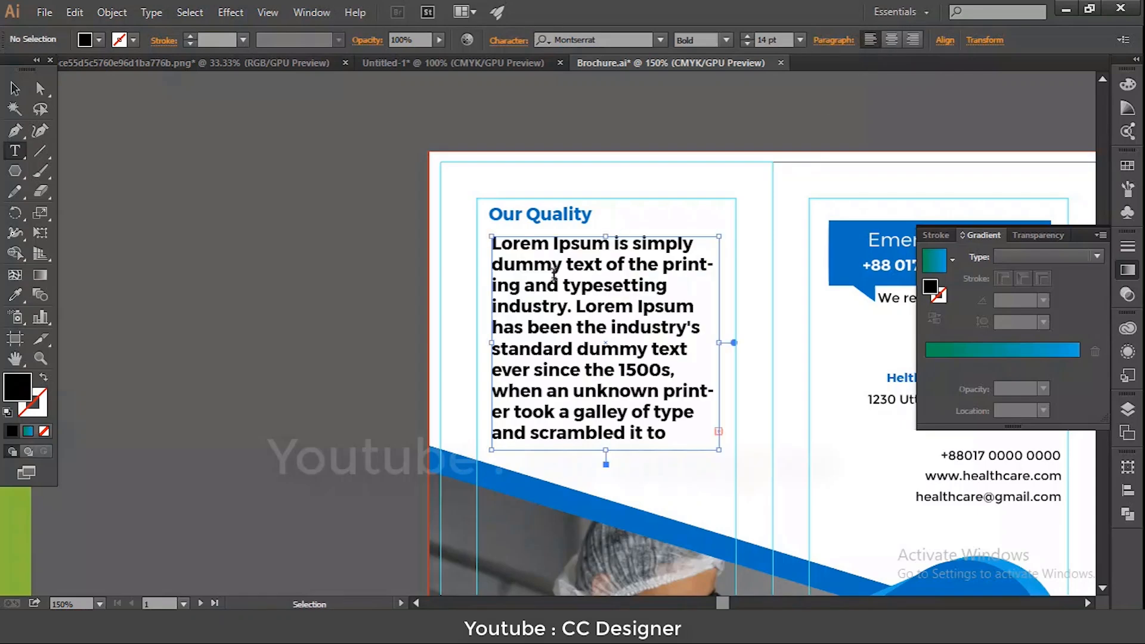
- Format the Lorem Ipsum paragraph under "Our Quality" as 10 pt Regular, justified with the last line aligned left
key("ctrl+a")
left_click(799, 40)
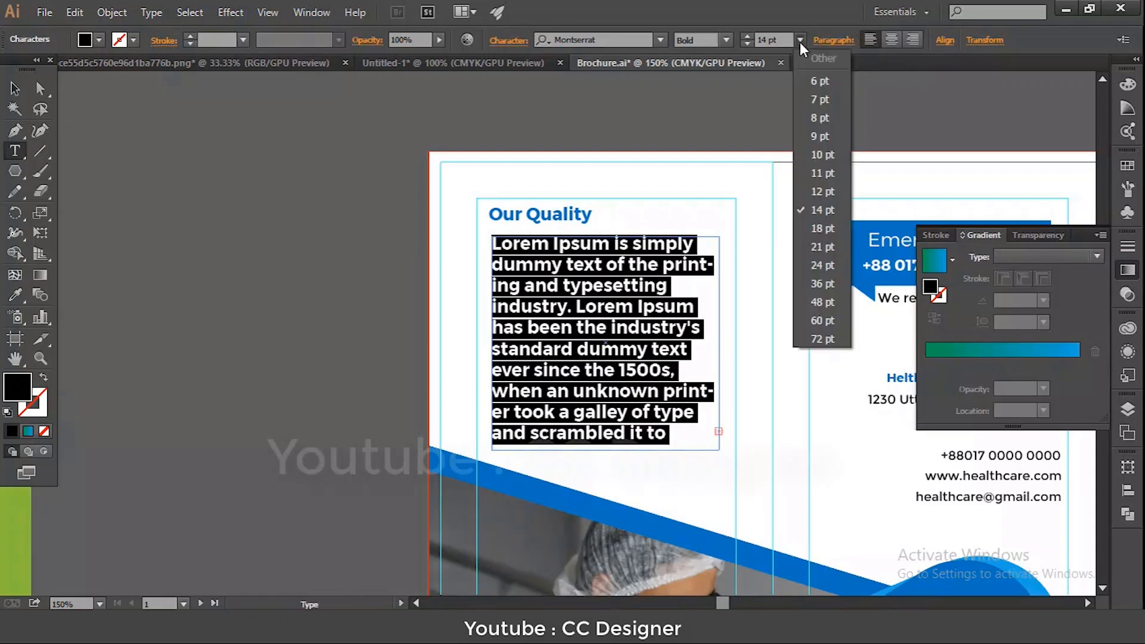
left_click(822, 156)
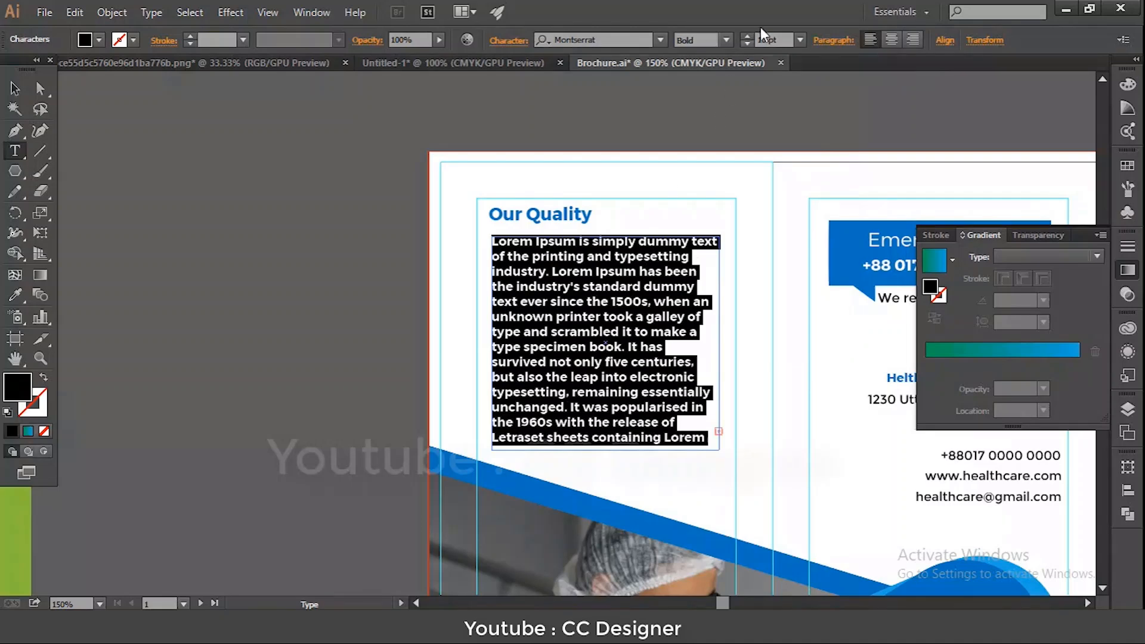
left_click(726, 41)
left_click(714, 97)
left_click(830, 44)
left_click(755, 72)
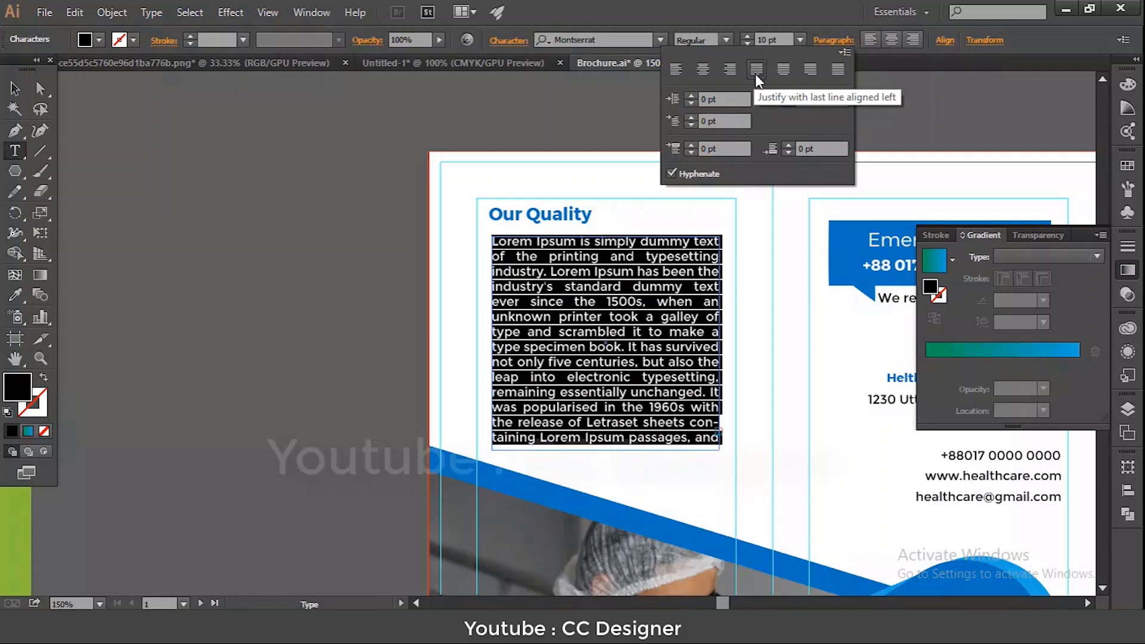
key("Escape")
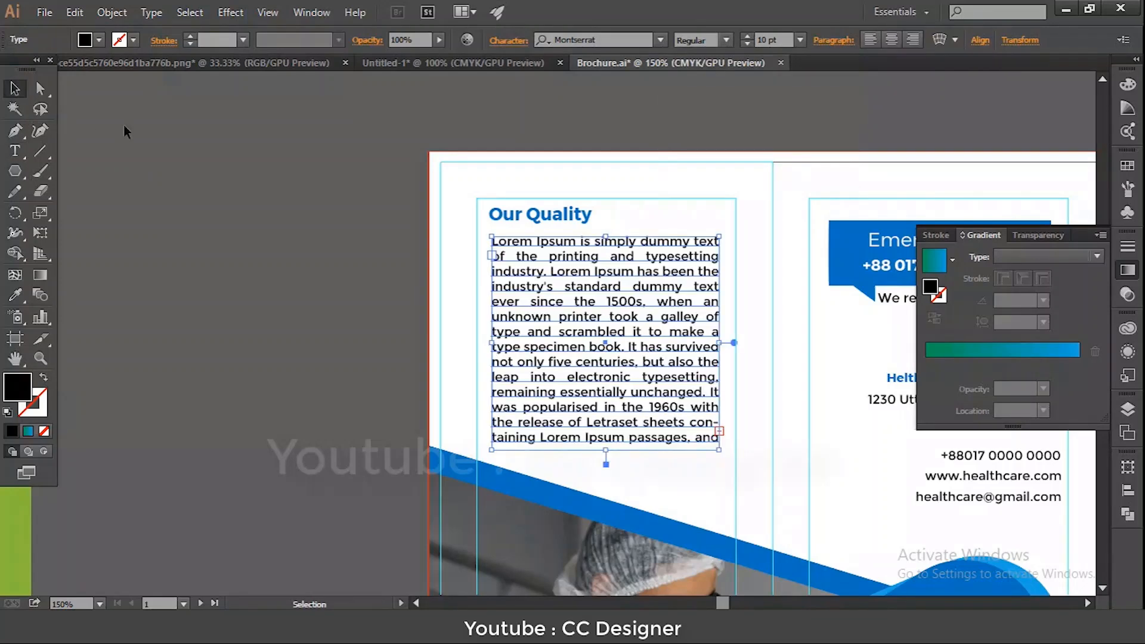
- Shorten the "Our Quality" paragraph by deleting the passage from "book. It has survived" to "electronic" and the ending "desktop publishing"
double_click(615, 390)
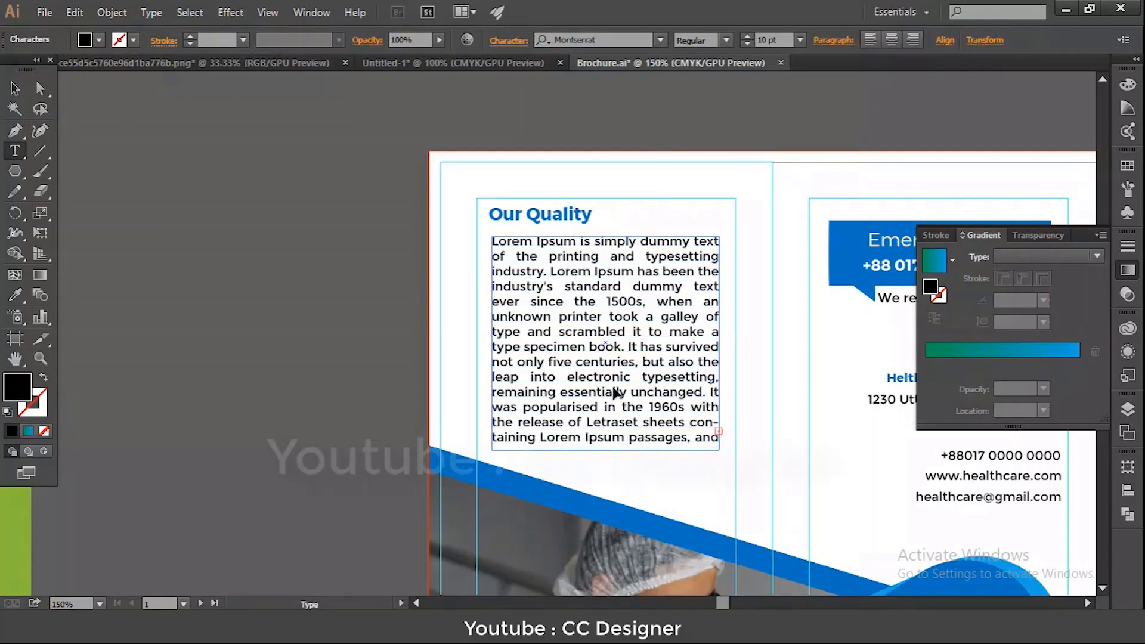
left_click_drag(590, 348, 622, 378)
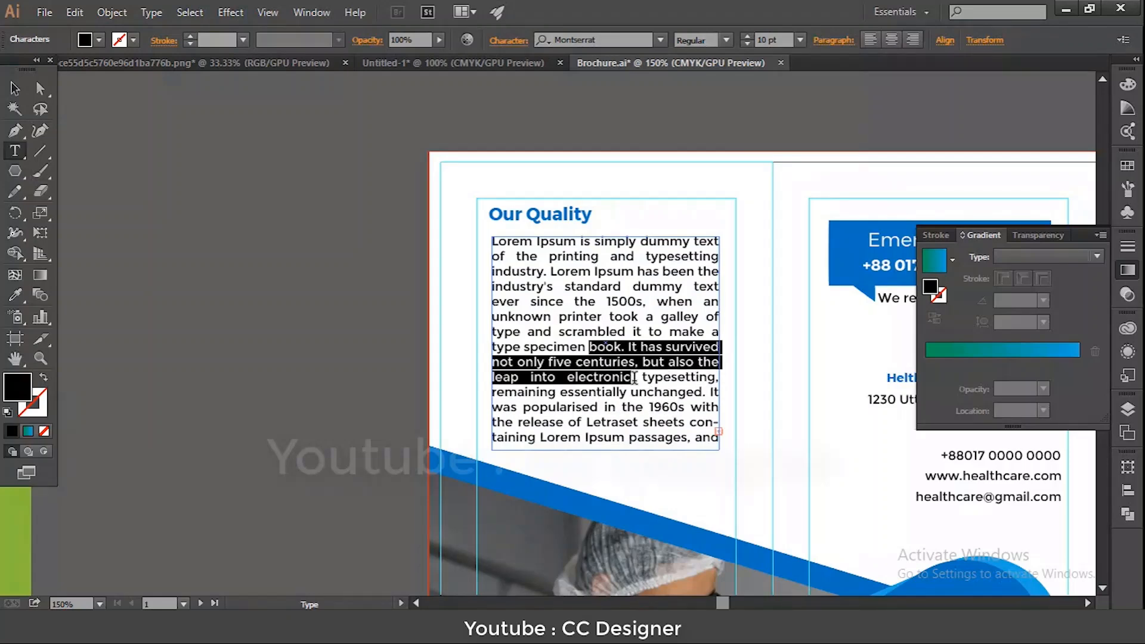
key("BackSpace")
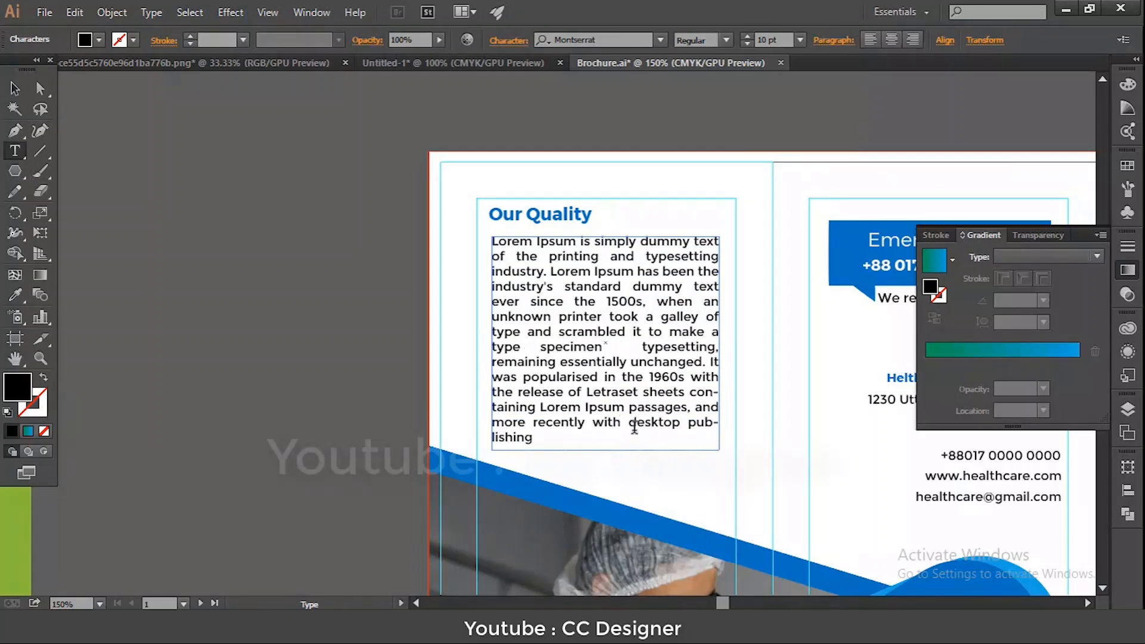
left_click_drag(630, 419, 656, 440)
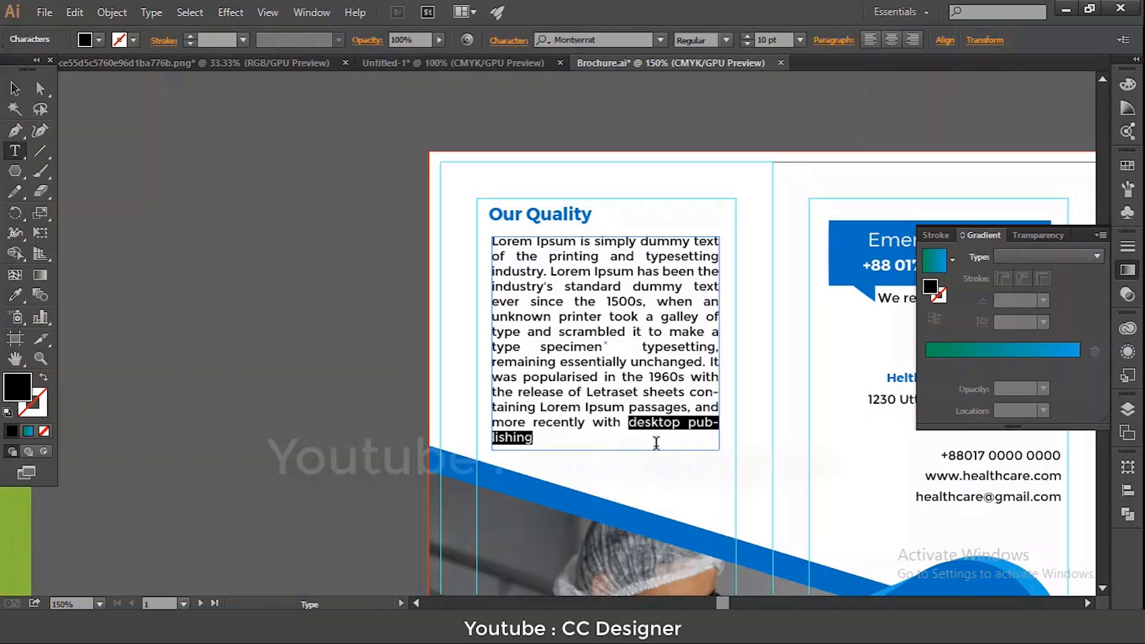
key("BackSpace")
left_click(15, 88)
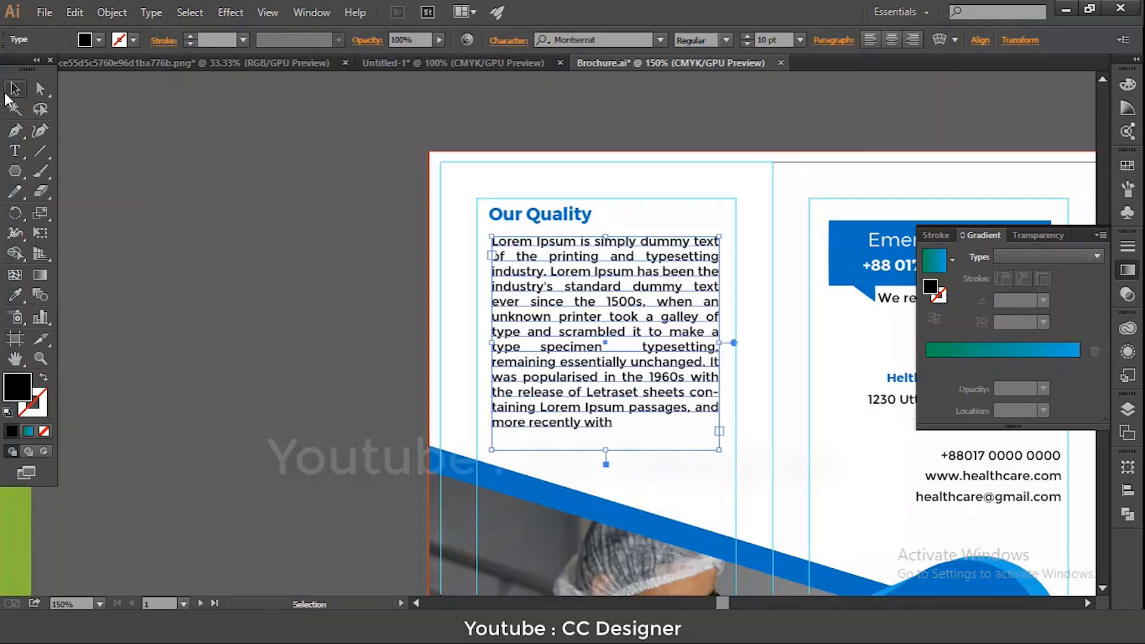
left_click(180, 253)
- Try the Light font style on the "Our Quality" paragraph and switch it back to Regular
left_click(564, 277)
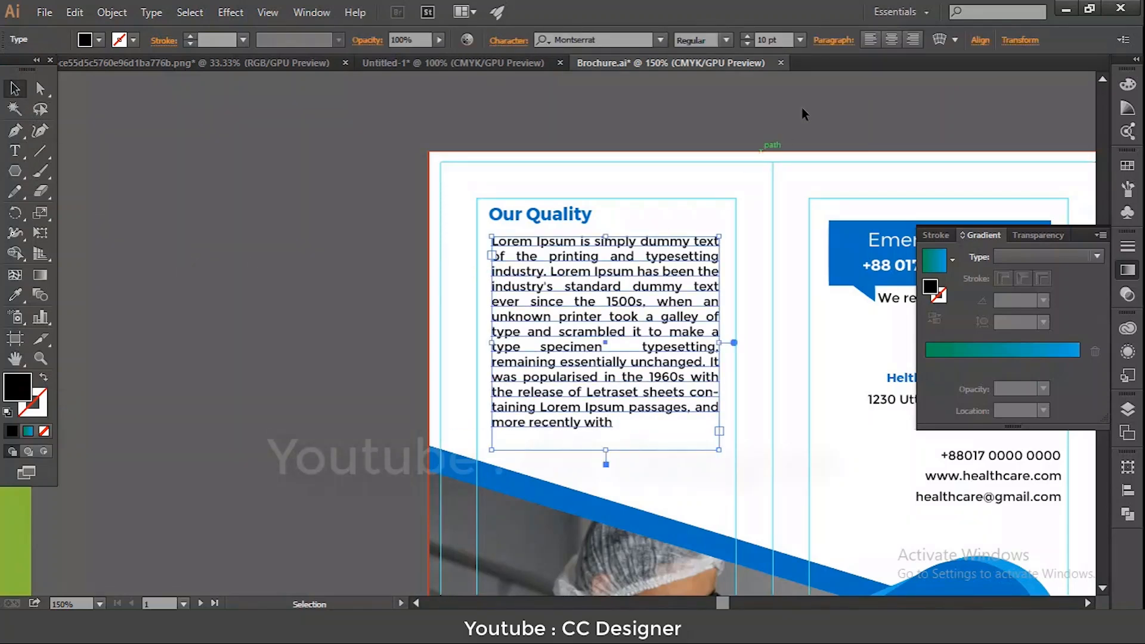
left_click(728, 37)
left_click(718, 76)
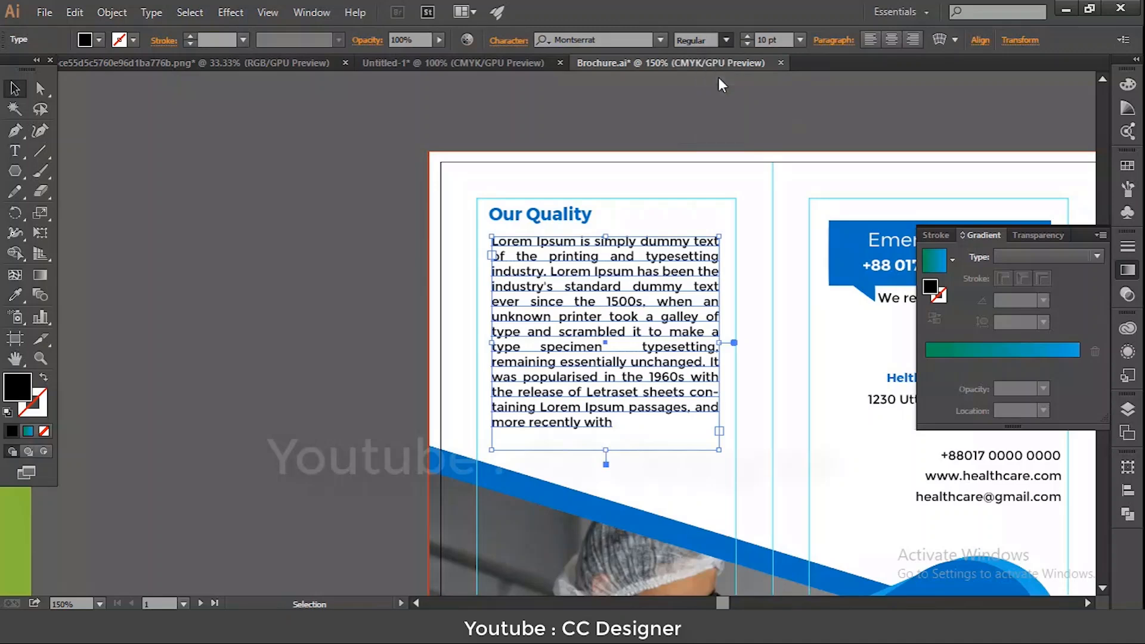
left_click(404, 229)
left_click(651, 364)
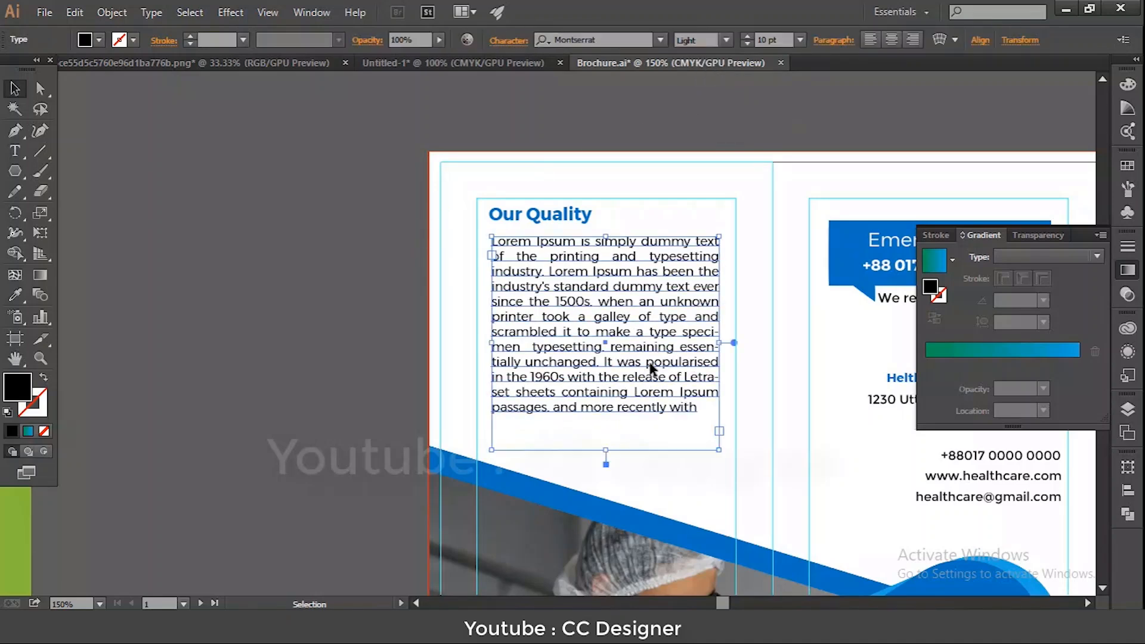
left_click(728, 35)
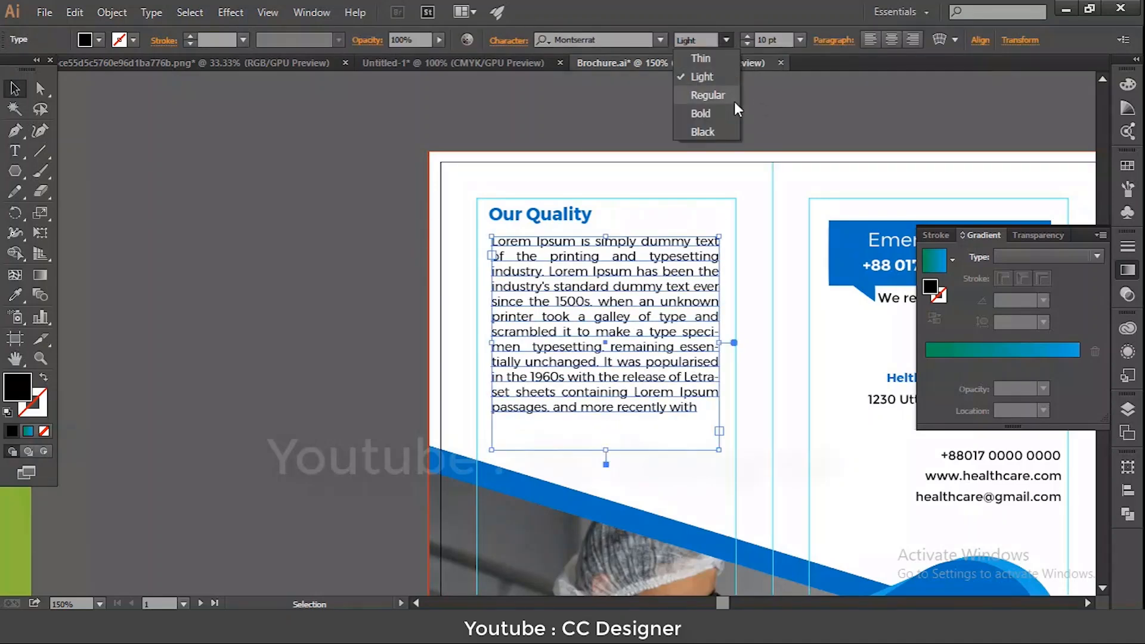
left_click(734, 96)
left_click(556, 96)
- Set the leading of the "Our Quality" paragraph to 14 pt
left_click(577, 306)
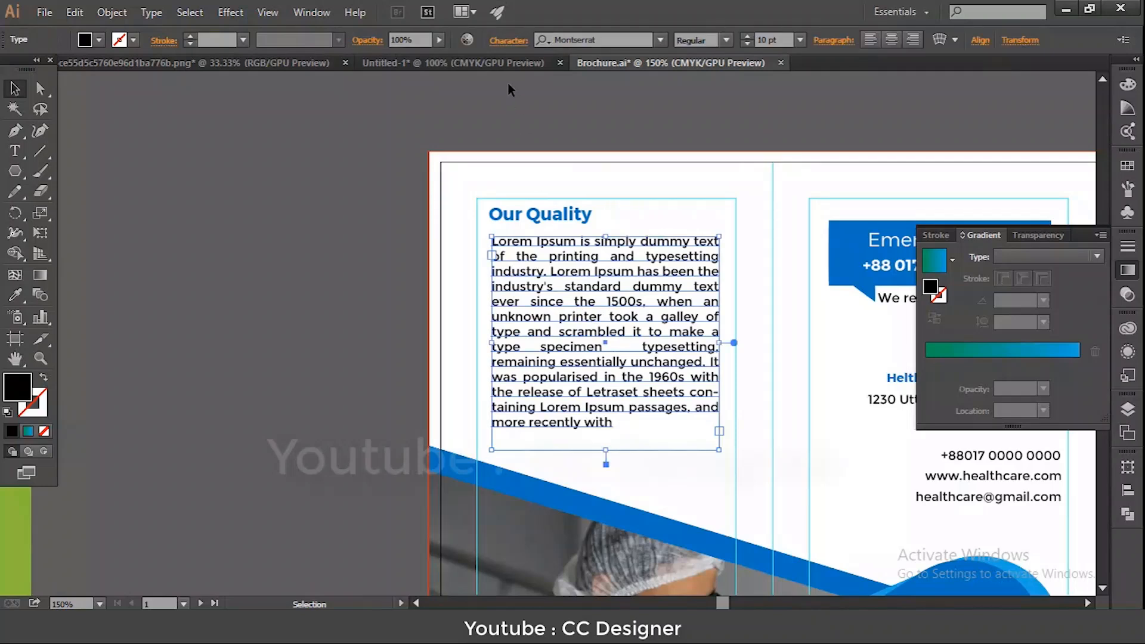
left_click(513, 38)
left_click(516, 145)
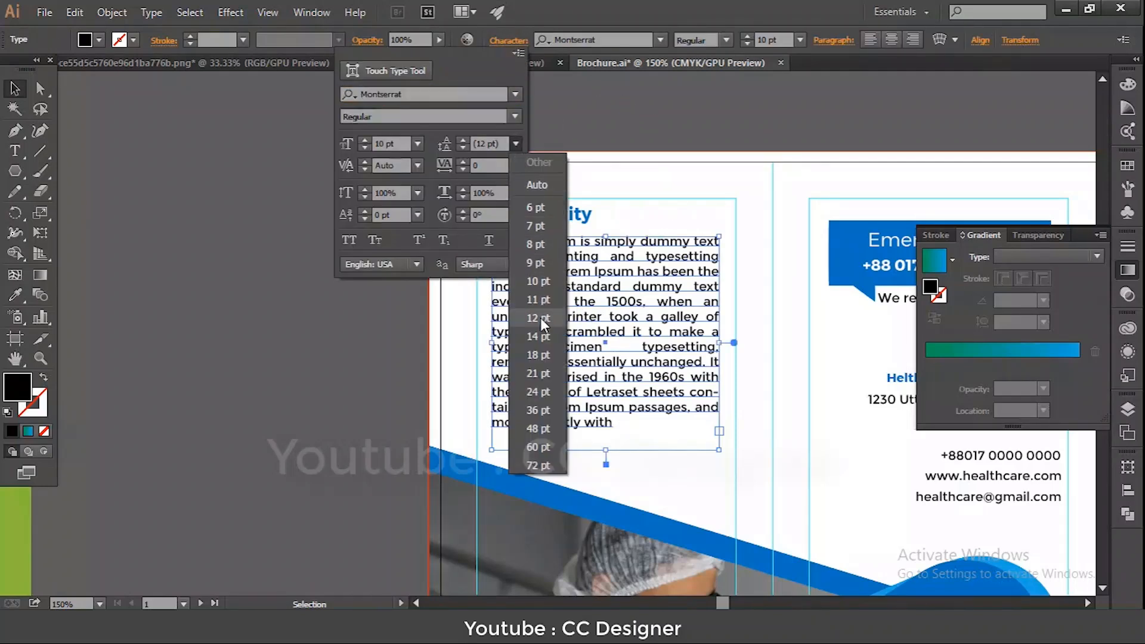
left_click(538, 336)
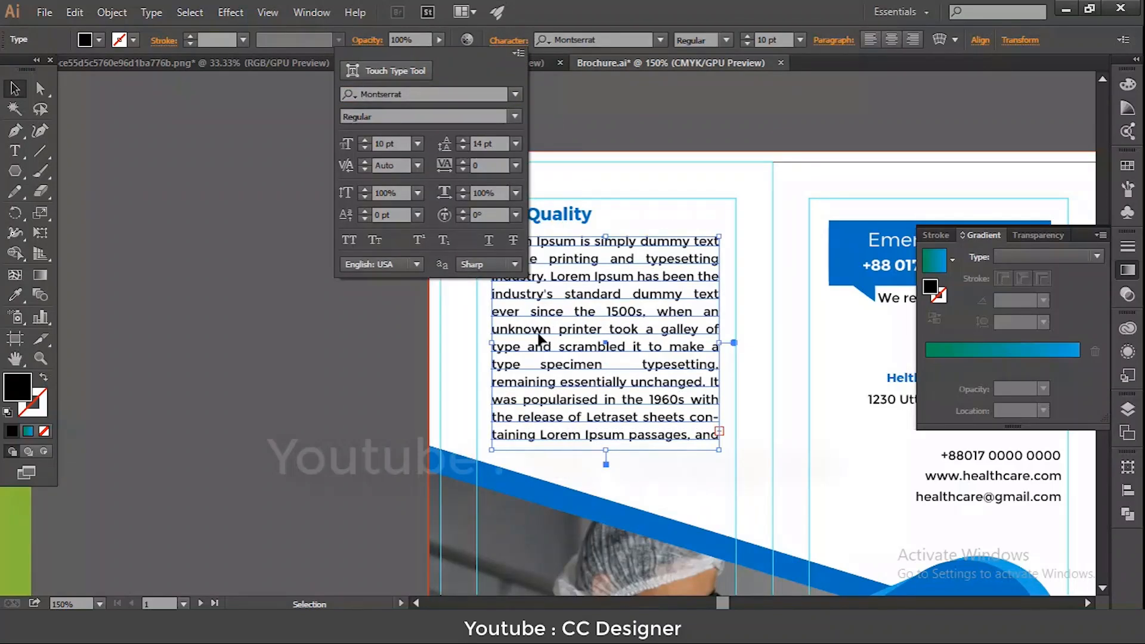
left_click(357, 353)
left_click(357, 353)
- Delete "typesetting, remaining essentially unchanged" and the ending "more recently with" from the "Our Quality" paragraph
double_click(660, 352)
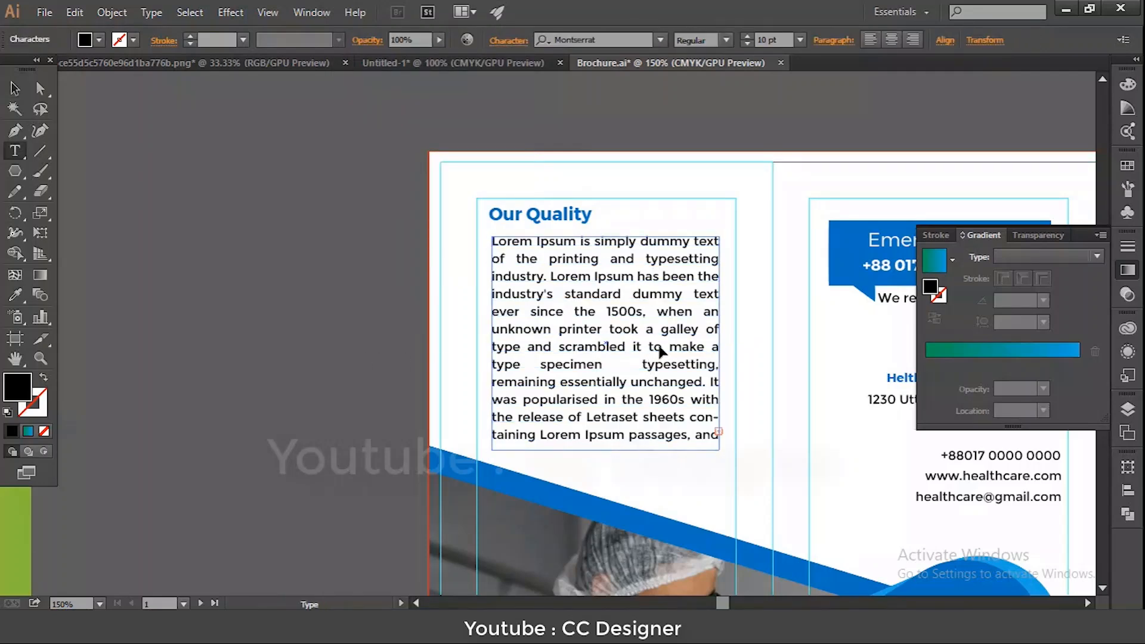
left_click_drag(639, 364, 695, 379)
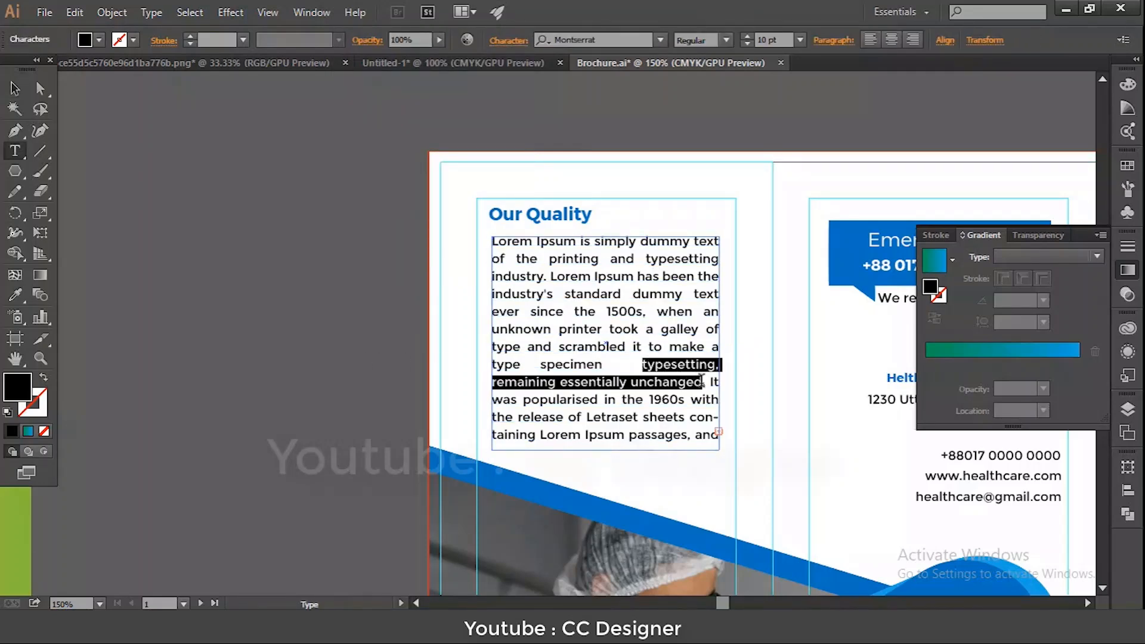
key("BackSpace")
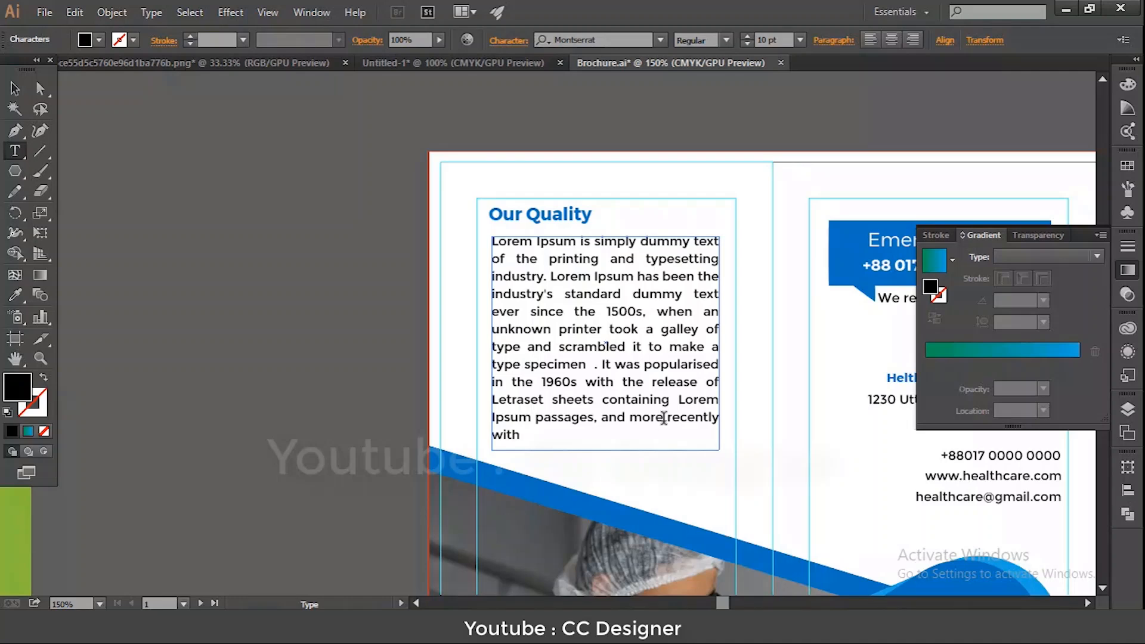
left_click_drag(663, 417, 692, 449)
key("BackSpace")
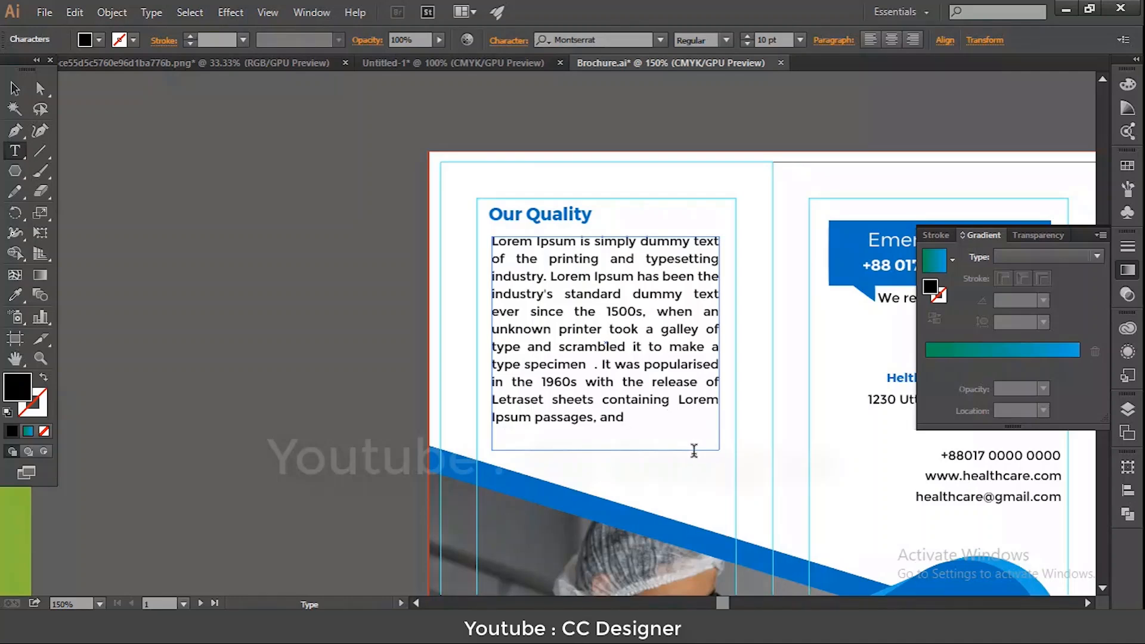
key("Escape")
left_click(198, 210)
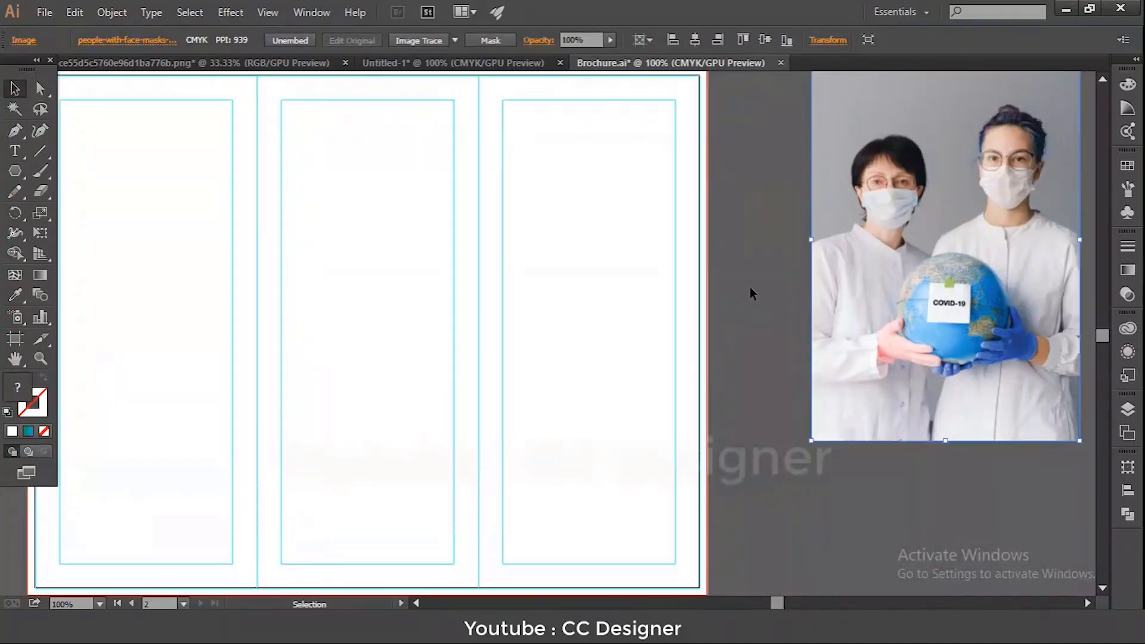
- Draw a rectangle on the second artboard from the right panel's upper fold line to the outer bleed edge, covering most of the panel
scroll(749, 288, "up", 3)
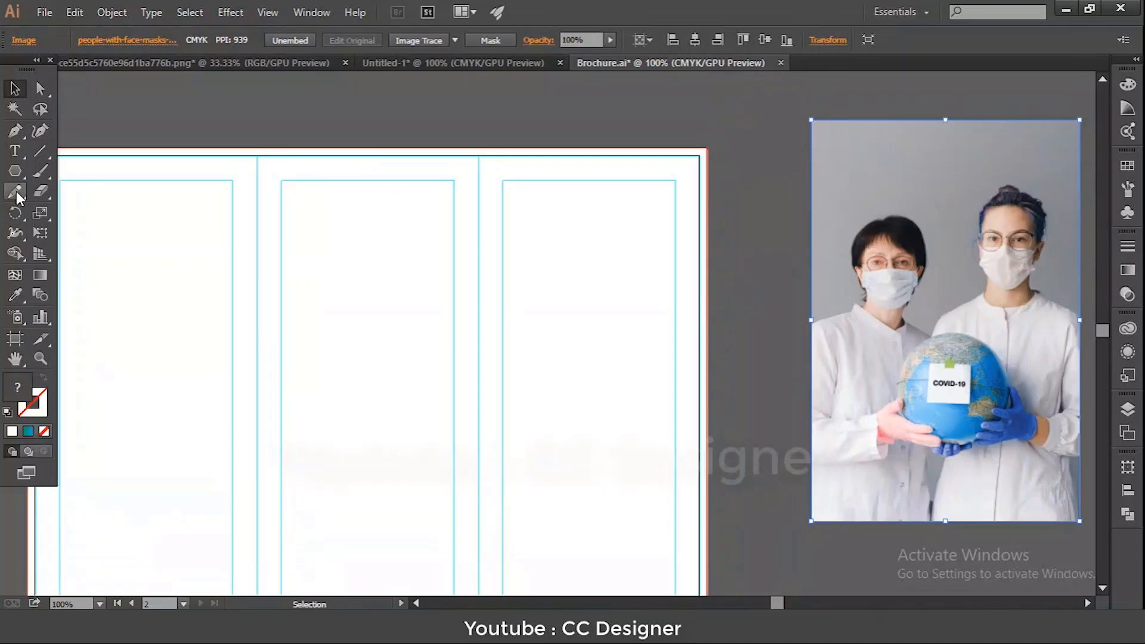
left_click_drag(15, 171, 77, 172)
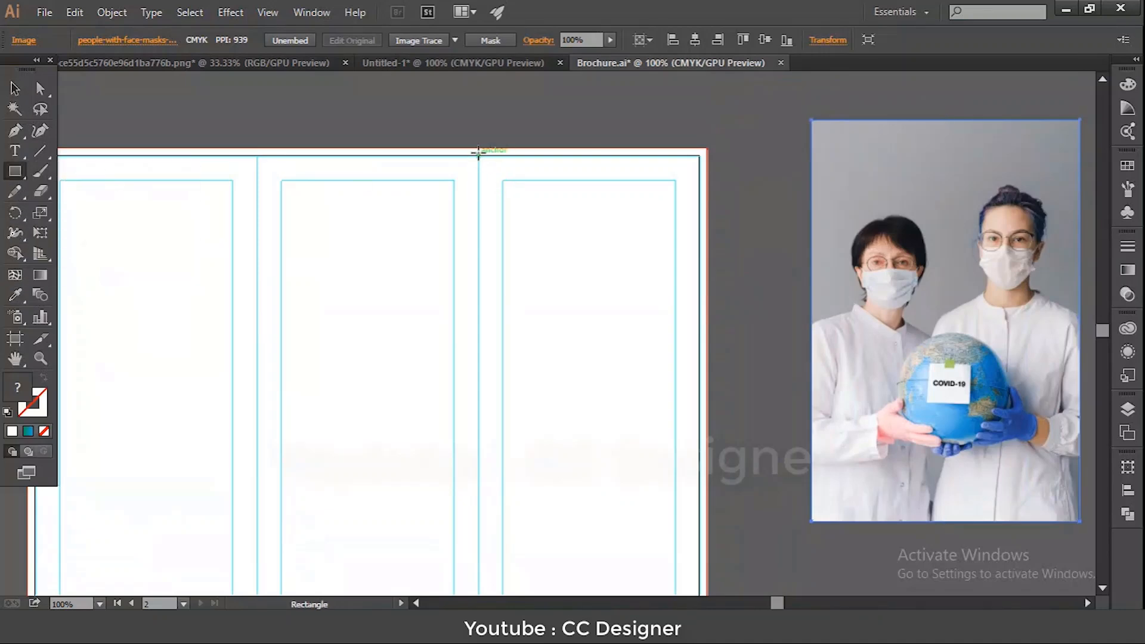
left_click_drag(478, 149, 706, 506)
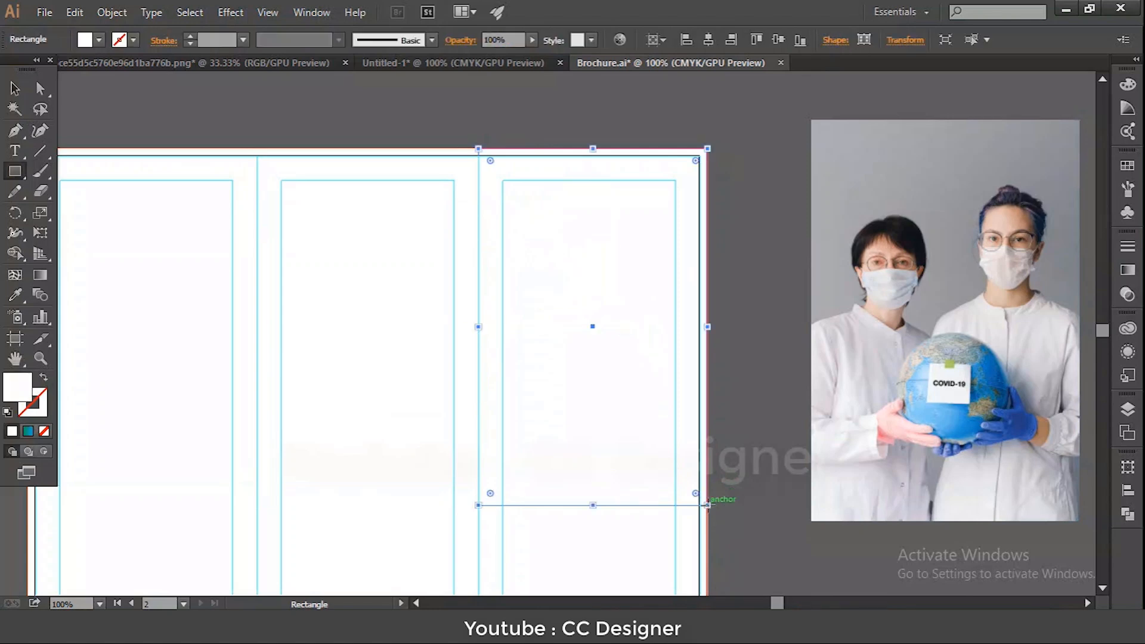
- Fill the new rectangle on the right panel with the dark green swatch and deselect it
left_click(99, 40)
left_click(83, 85)
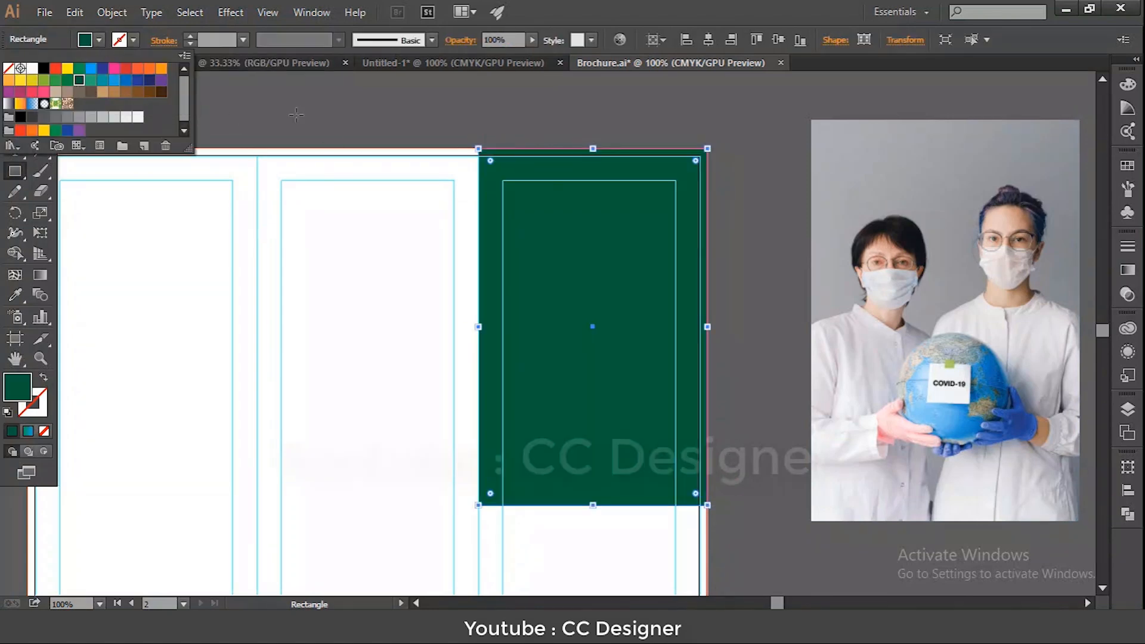
left_click(339, 98)
left_click(613, 344)
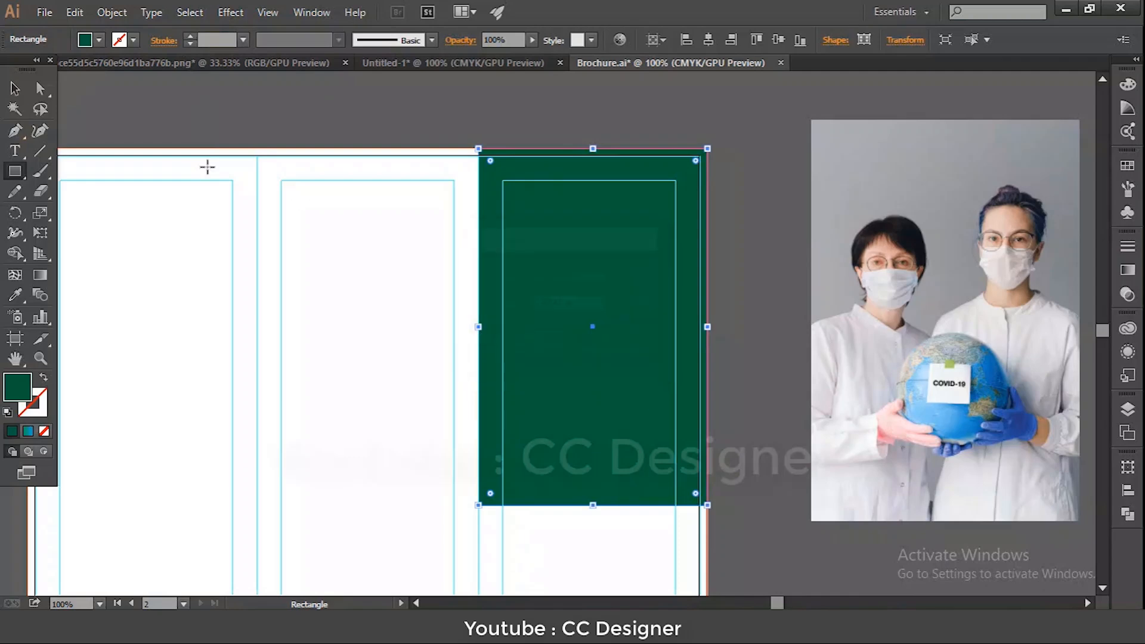
left_click(15, 89)
left_click(282, 95)
- Add a bold "Our Services" heading and a justified Light 10 pt Lorem Ipsum paragraph below the green rectangle
scroll(398, 137, "down", 5)
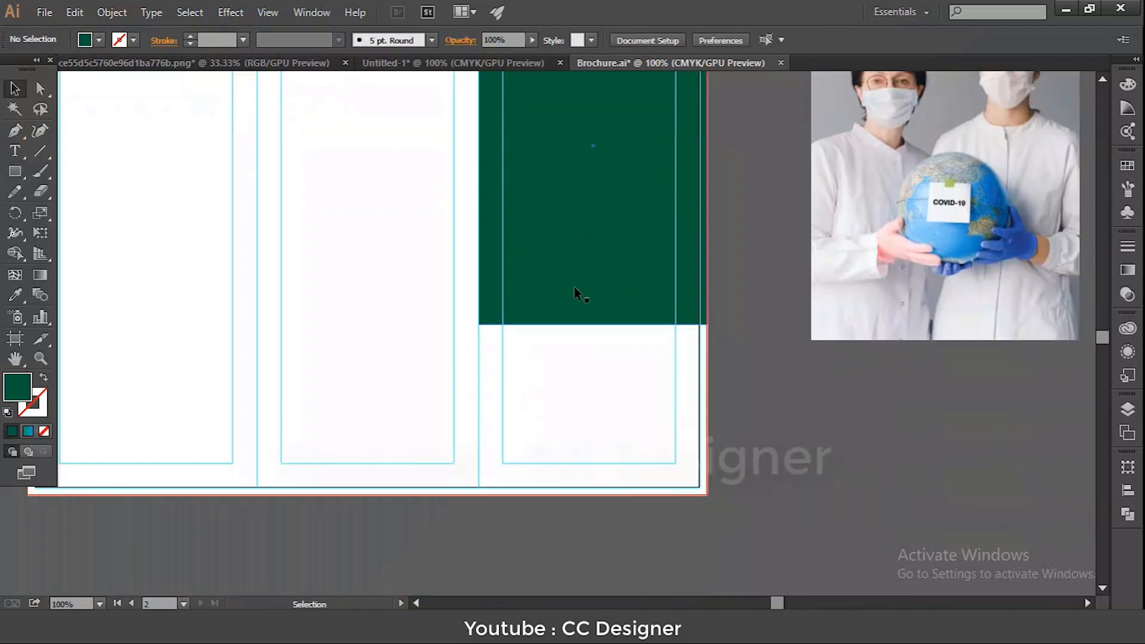
left_click(568, 310)
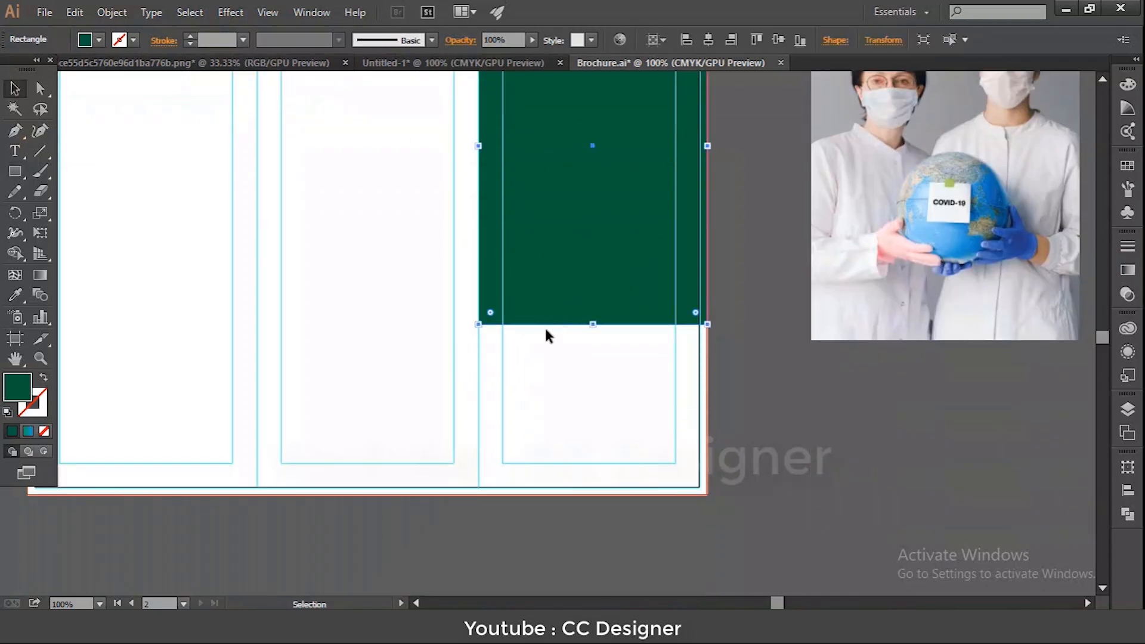
left_click(15, 151)
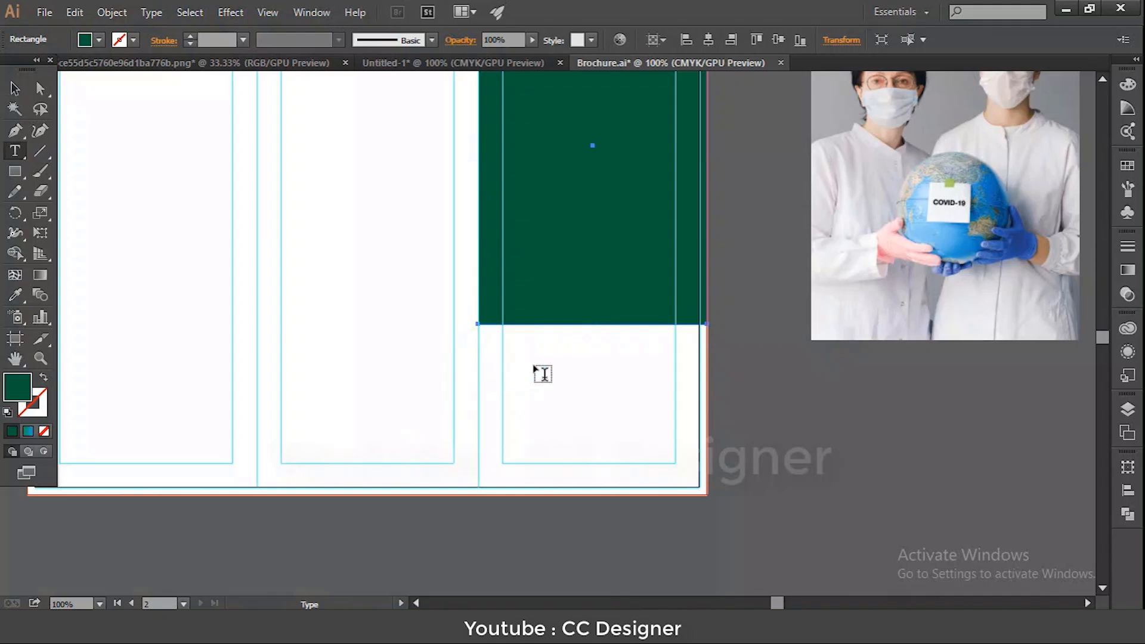
left_click(529, 348)
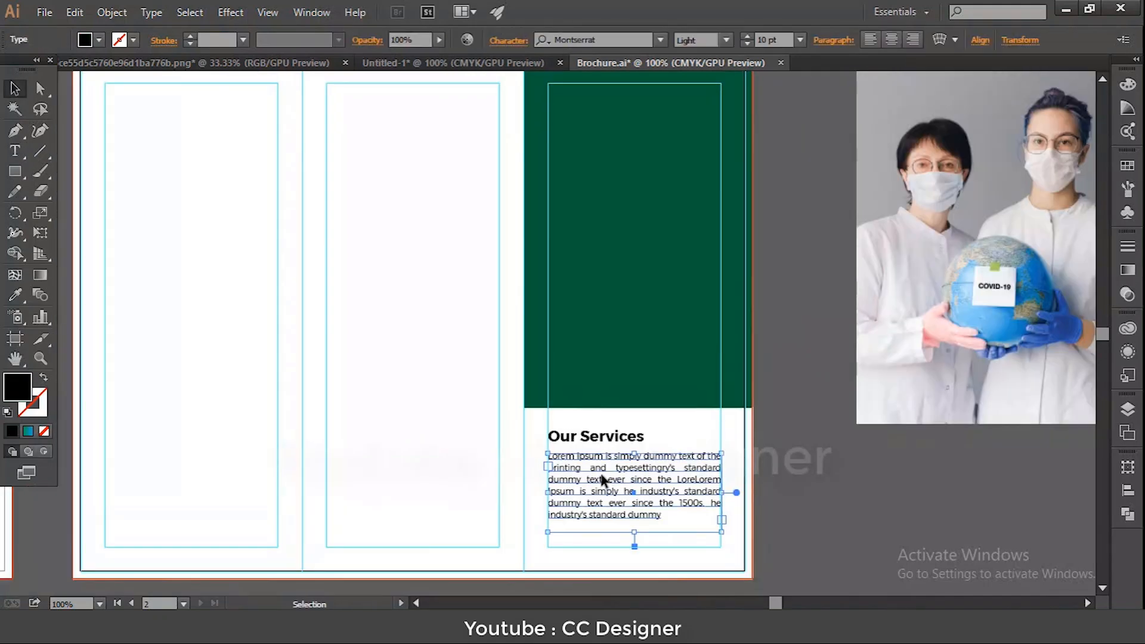
- Nudge the "Our Services" heading and its paragraph together slightly down, away from the green rectangle
left_click(811, 480)
left_click_drag(580, 422, 606, 489)
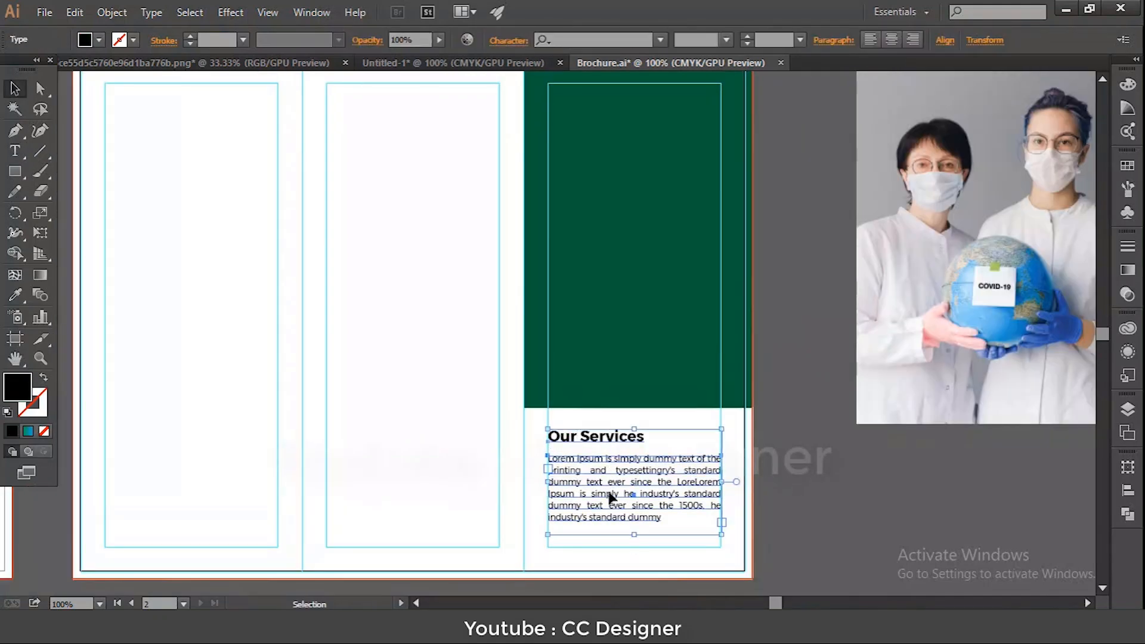
key("Down")
key("Down")
key("Down")
key("Down")
key("Down")
key("Down")
left_click(815, 503)
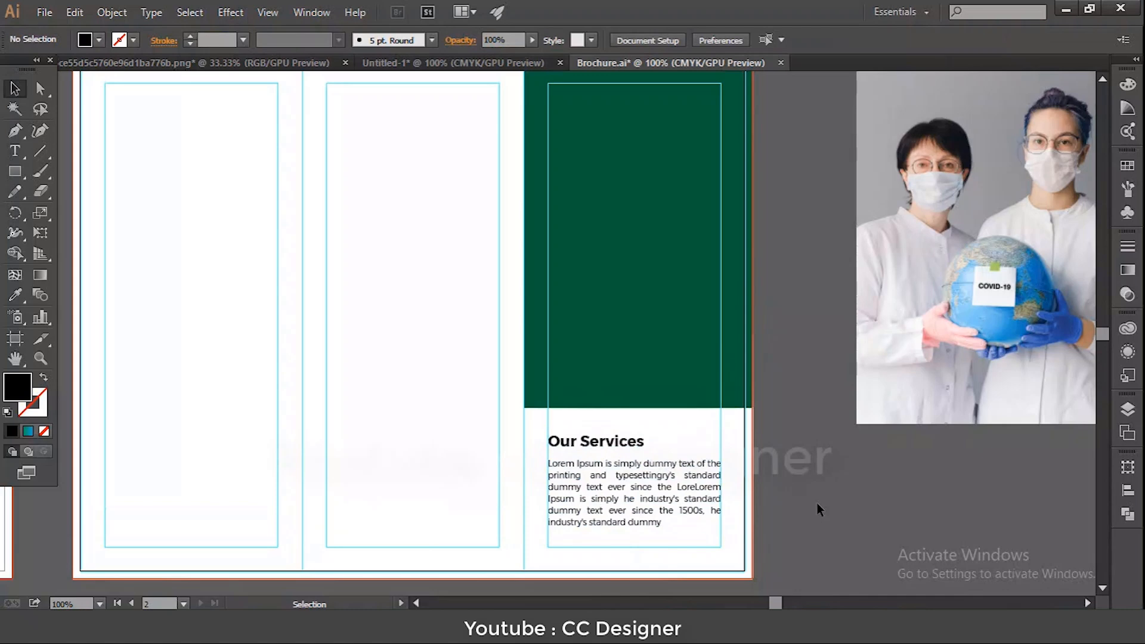
- Move the photo of the two masked women behind the green rectangle and scale it down to just beyond the rectangle's edges
scroll(757, 420, "up", 3)
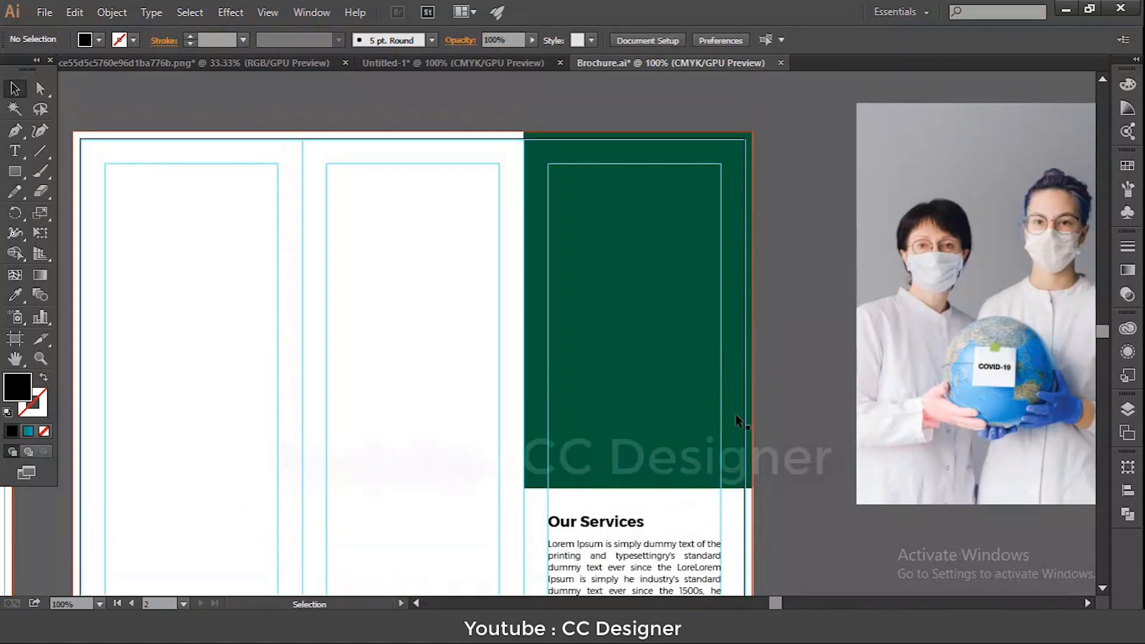
left_click(723, 387)
left_click_drag(945, 368, 587, 361)
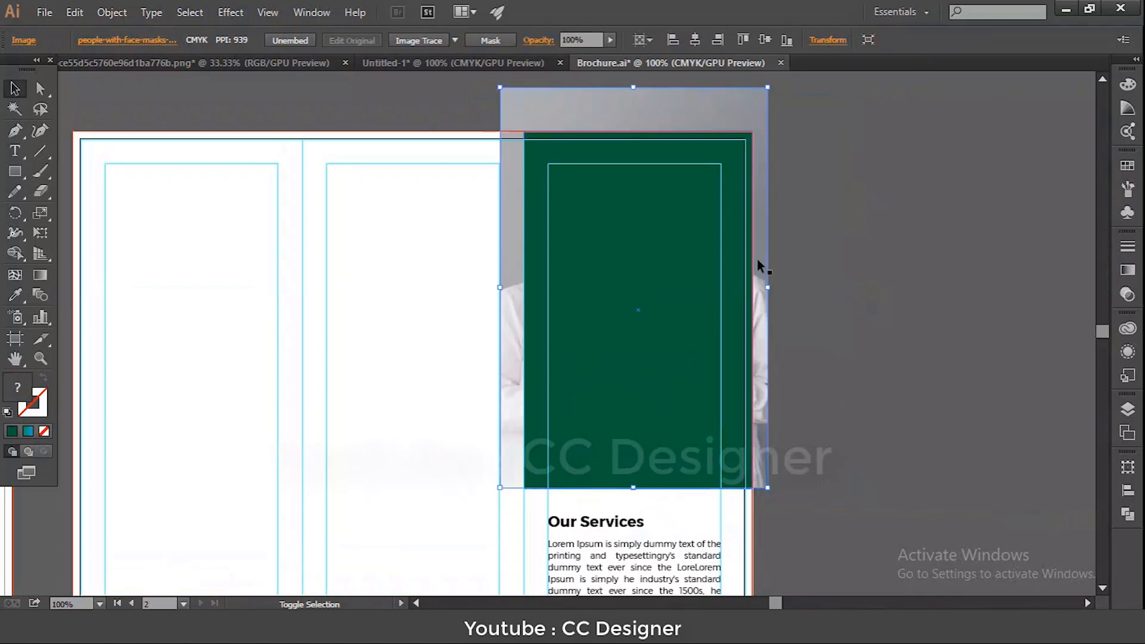
left_click_drag(766, 89, 740, 139)
left_click(812, 174)
left_click(830, 149)
- Clip the photo of the two masked women to the dark green rectangle with a clipping mask
left_click(733, 224)
left_click(755, 220, "shift")
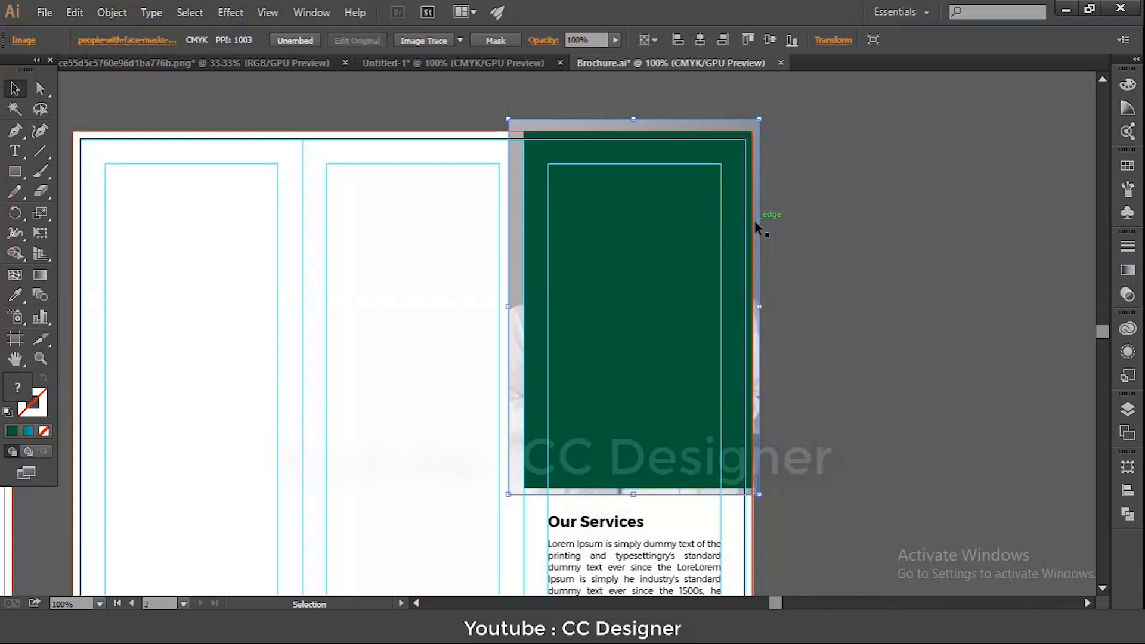
right_click(676, 247)
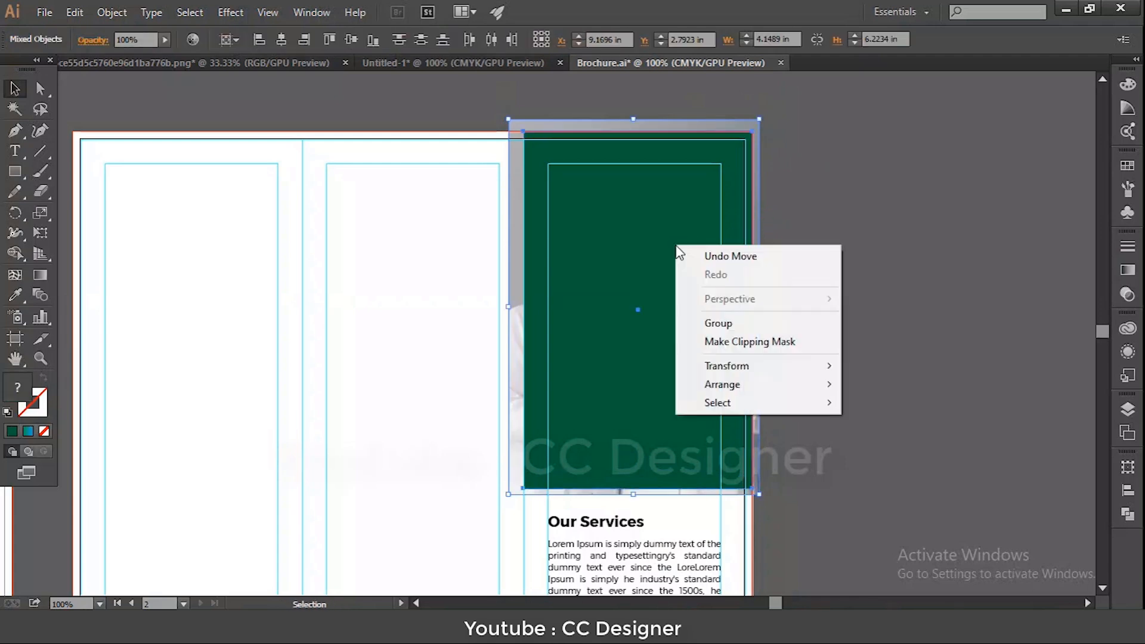
left_click(759, 349)
- Draw a dark green rectangle over the "Our Services" text, from the photo's lower edge to the page's bottom and right bleed edges
scroll(829, 338, "down", 3)
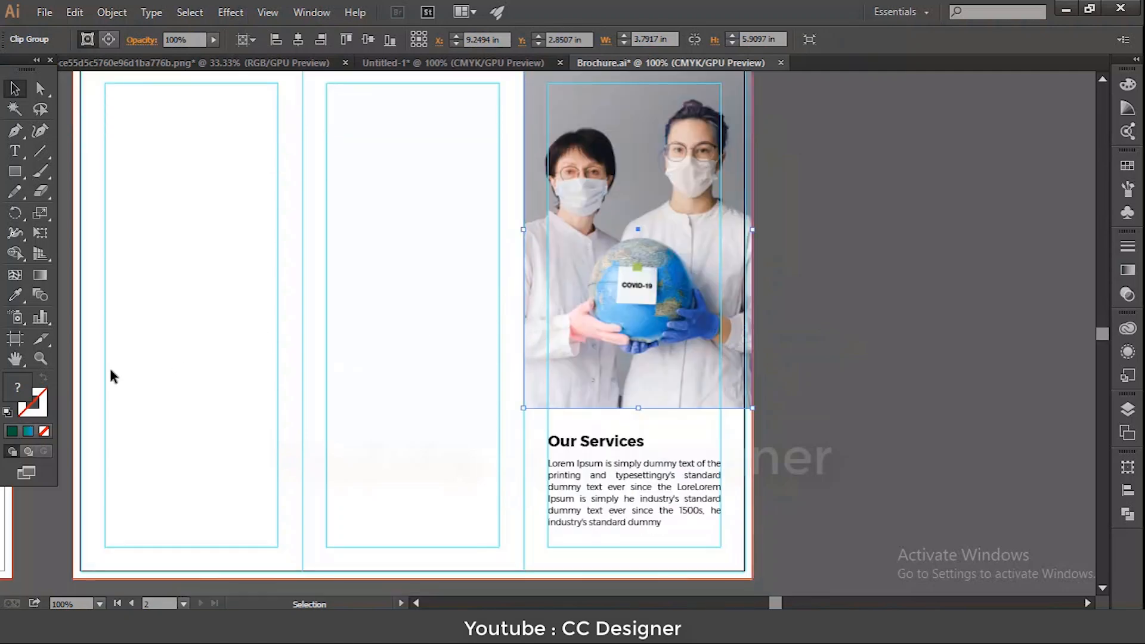
left_click(15, 171)
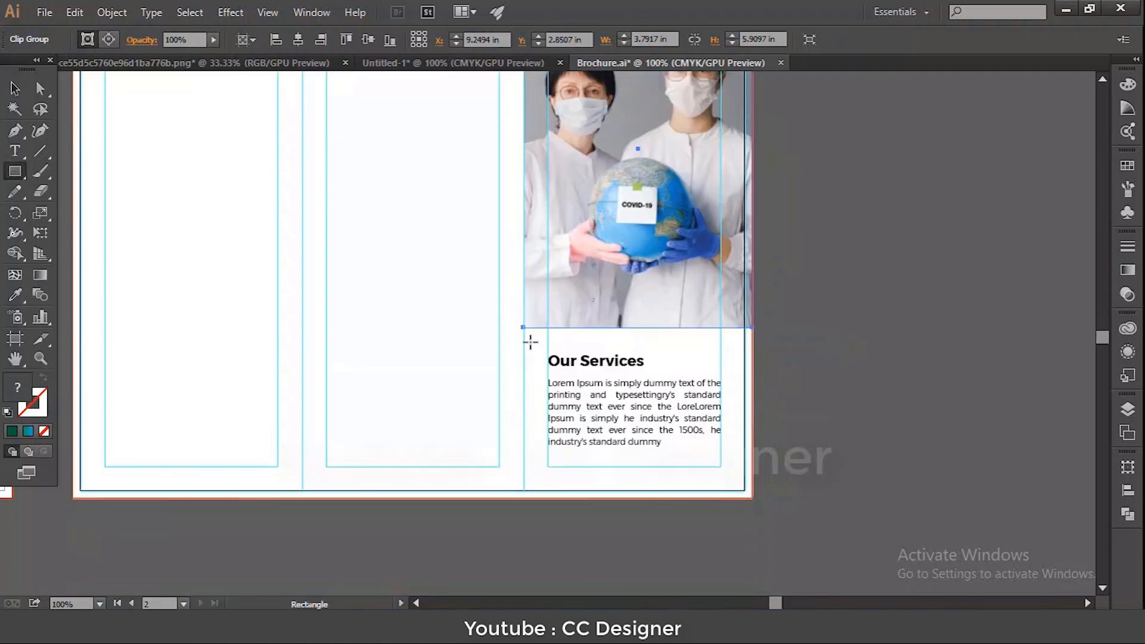
left_click_drag(524, 327, 746, 497)
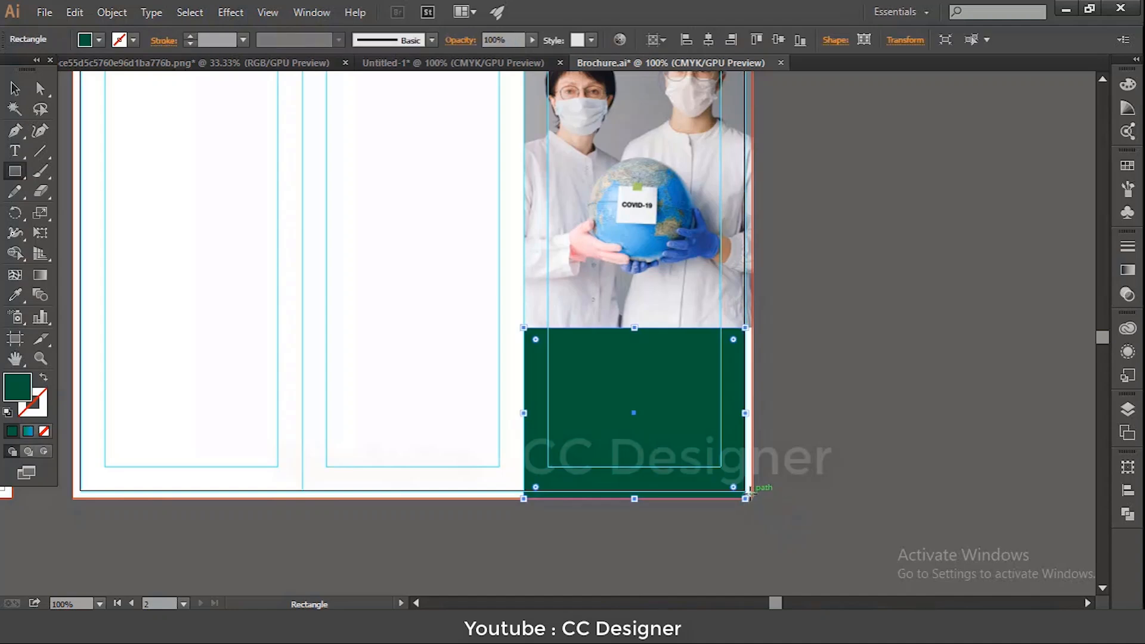
left_click_drag(745, 413, 753, 413)
left_click(820, 416)
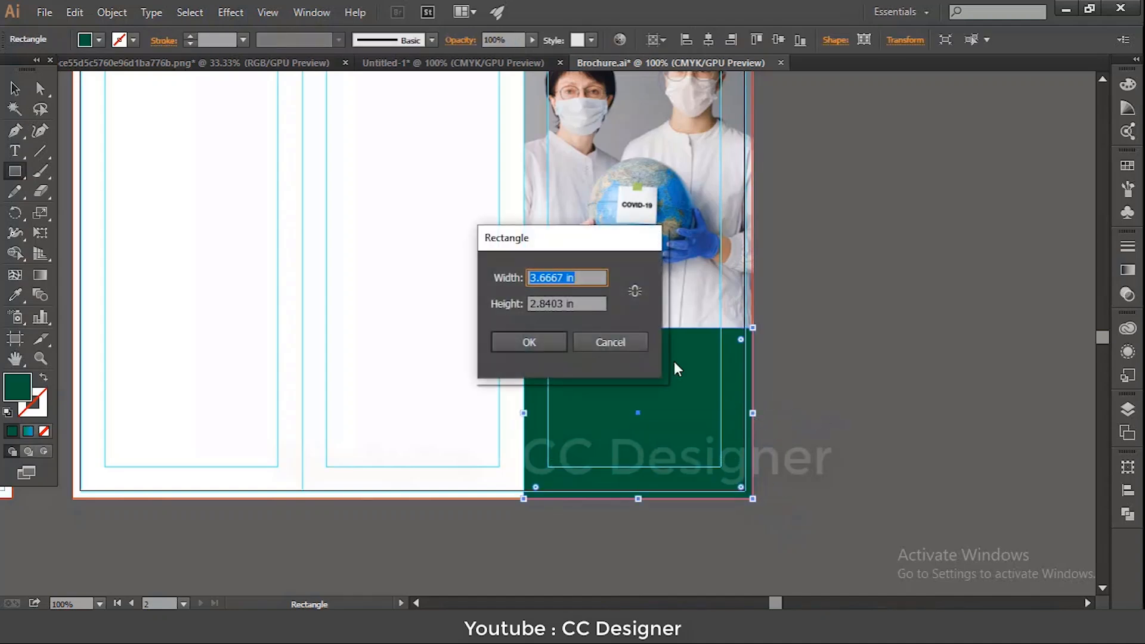
key("Escape")
- Recolor the new rectangle with the grey sampled from the photo's background and send it behind the "Our Services" text
left_click(15, 294)
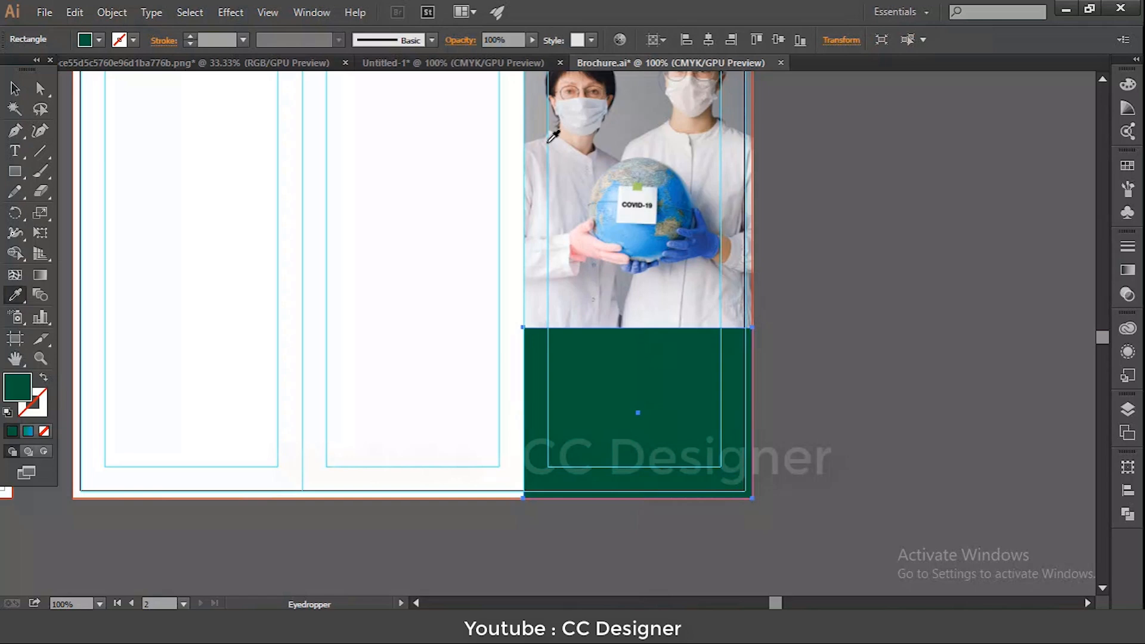
left_click(635, 109)
key("v")
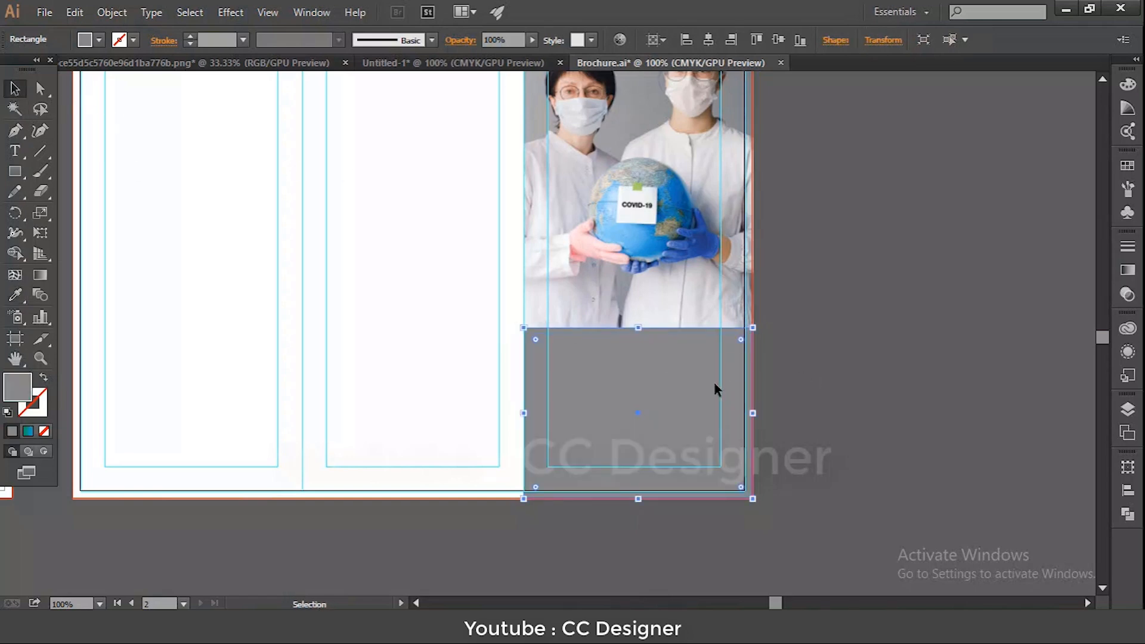
key("ctrl+[")
key("ctrl+[")
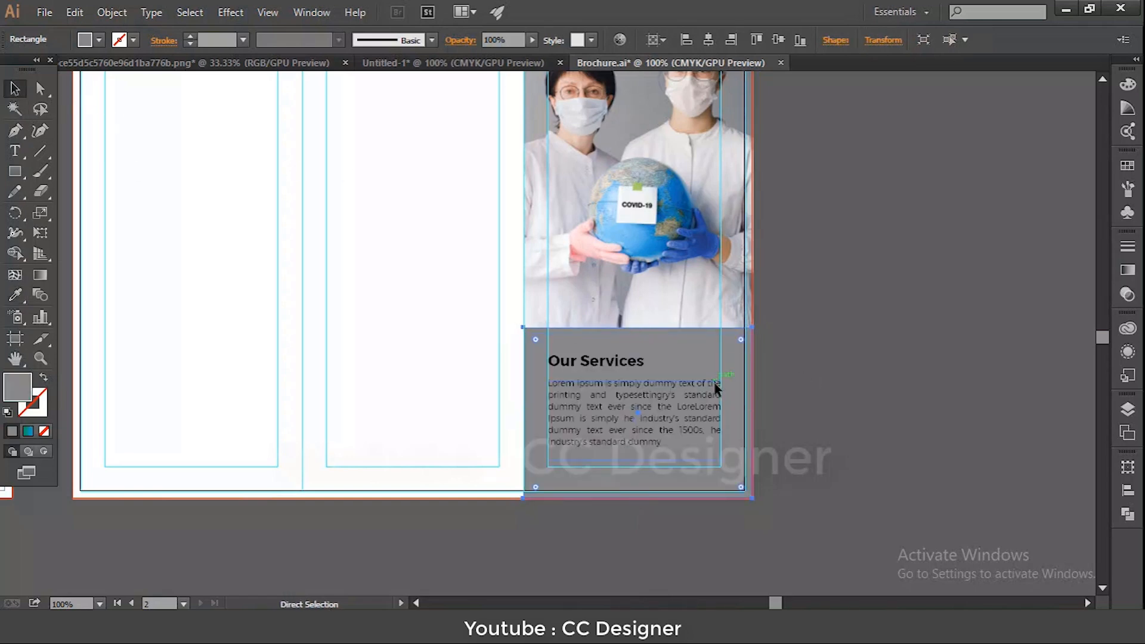
left_click(896, 320)
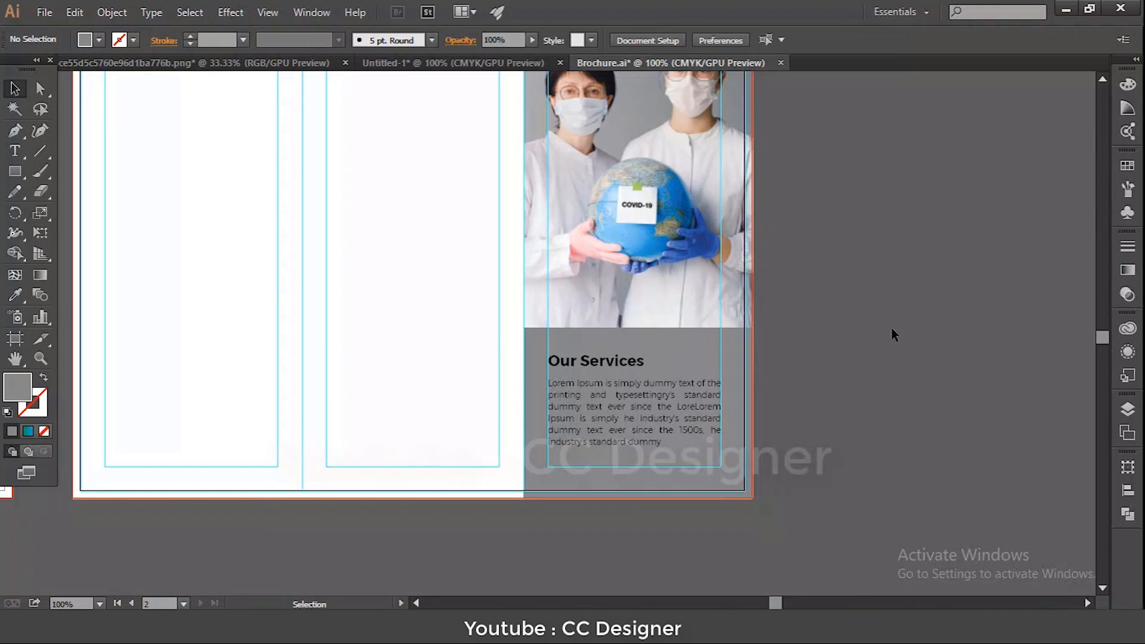
- Change the fill of the rectangle behind "Our Services" to a light grey swatch slightly darker than K=5 and deselect it
scroll(864, 334, "up", 3)
scroll(828, 346, "down", 2)
left_click(671, 371)
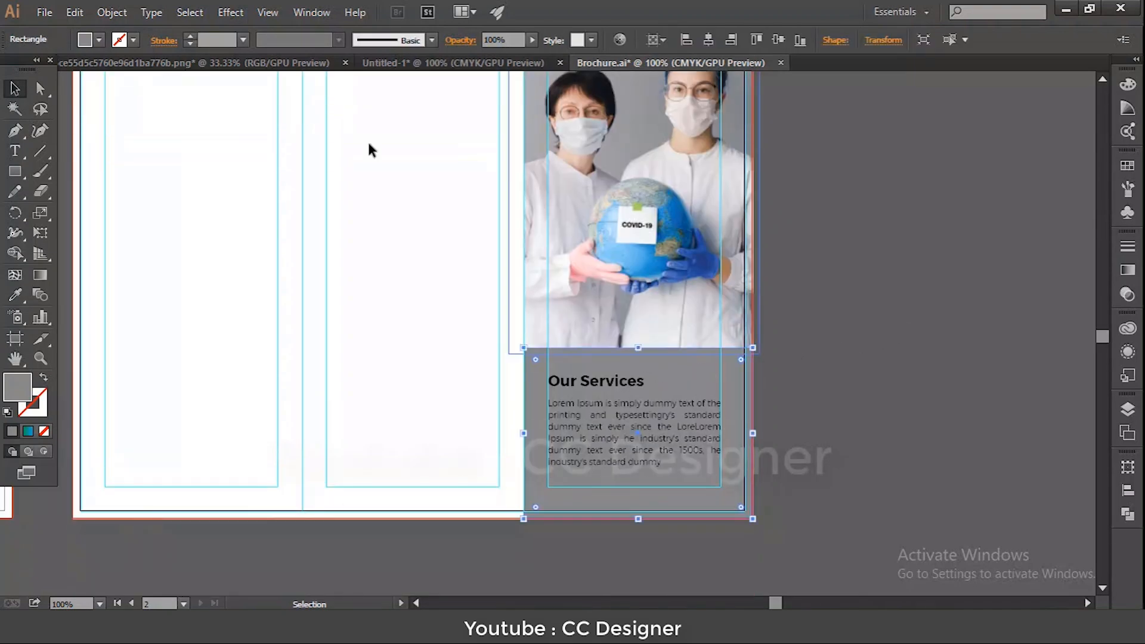
left_click(100, 40)
left_click(138, 118)
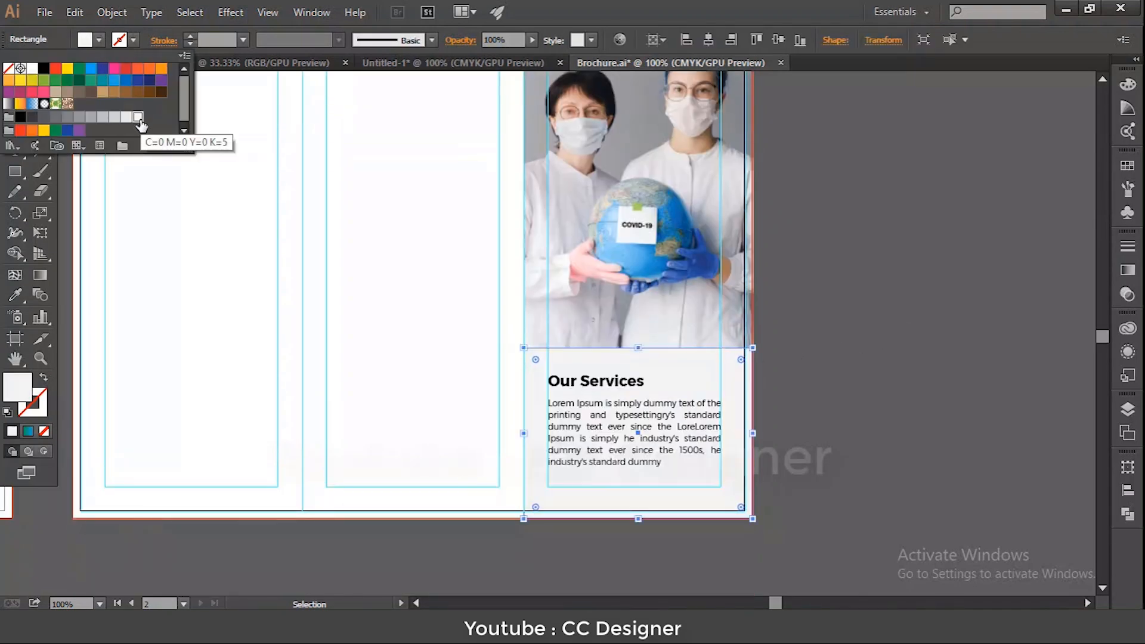
left_click(126, 118)
left_click(857, 349)
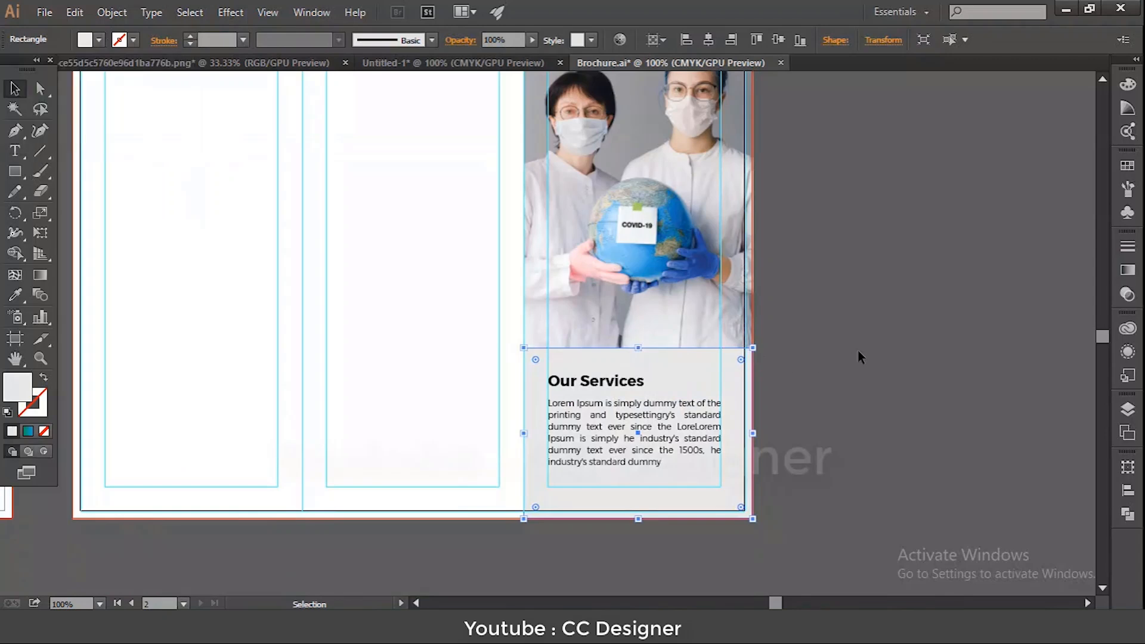
left_click(857, 349)
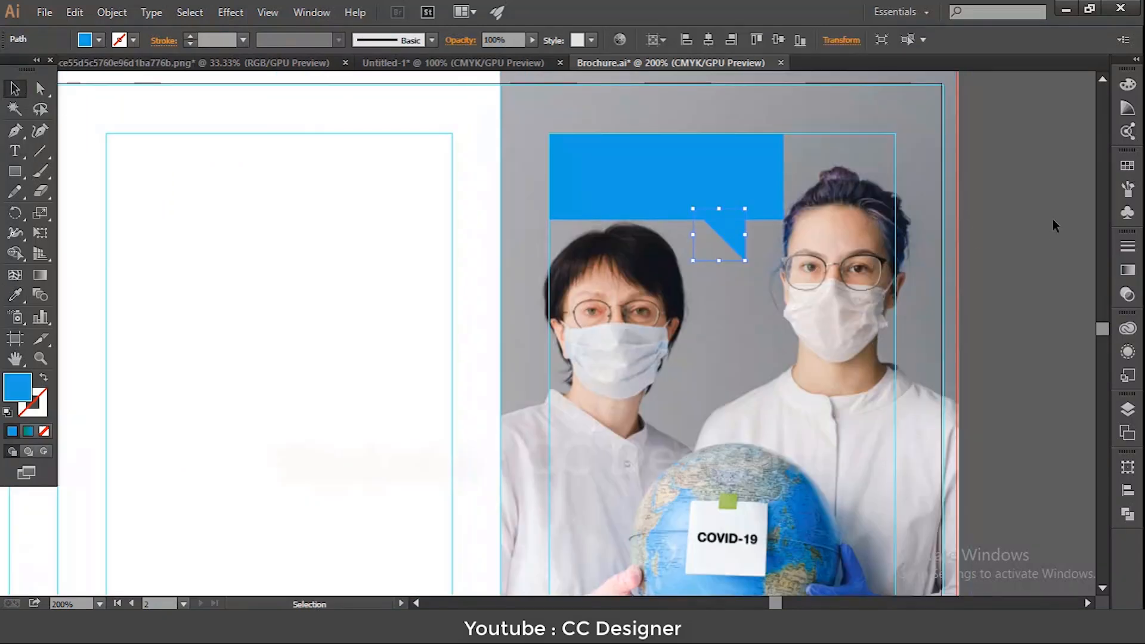
- Unite the blue triangle and the blue rectangle above the women into one speech bubble shape and deselect it
left_click(1018, 214)
left_click(727, 235)
left_click(707, 161, "shift")
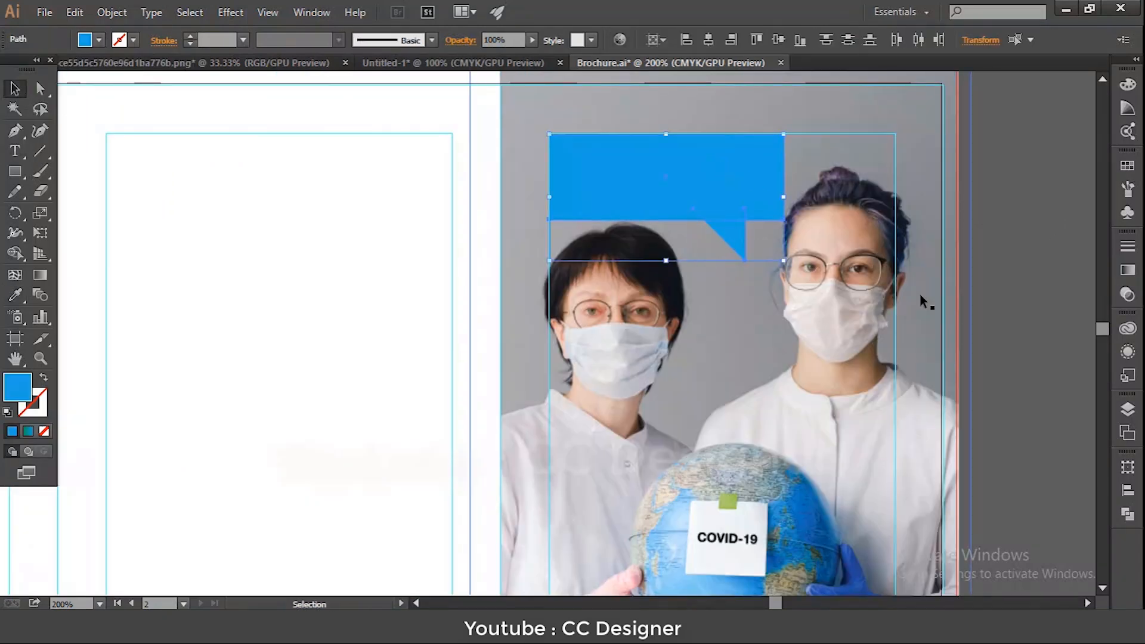
left_click(1127, 514)
left_click(931, 490)
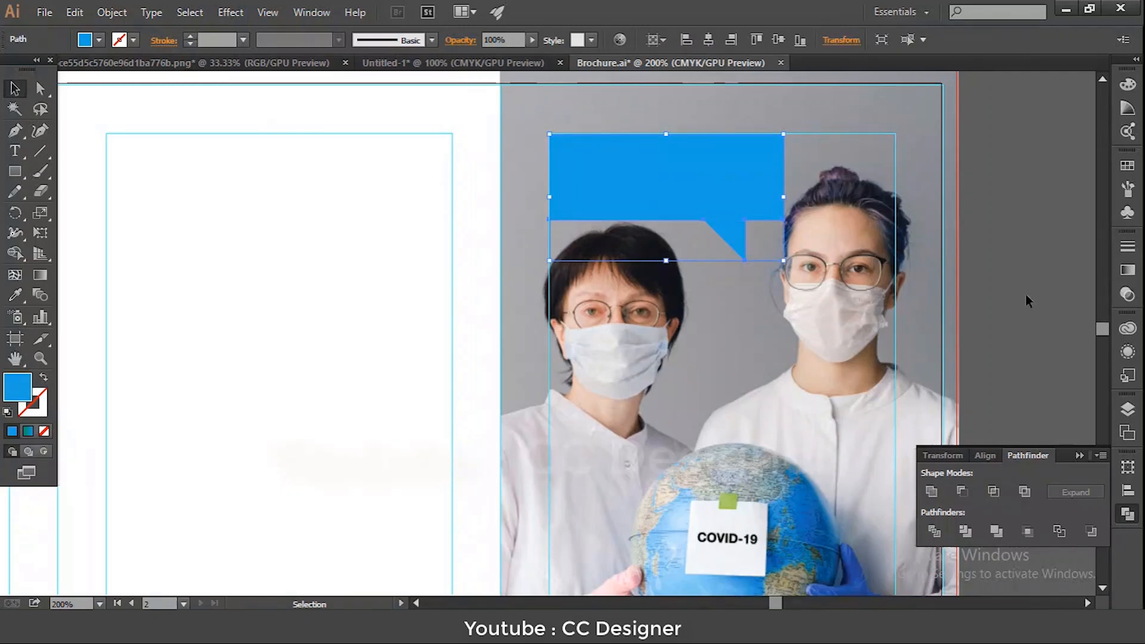
key("ctrl+shift+a")
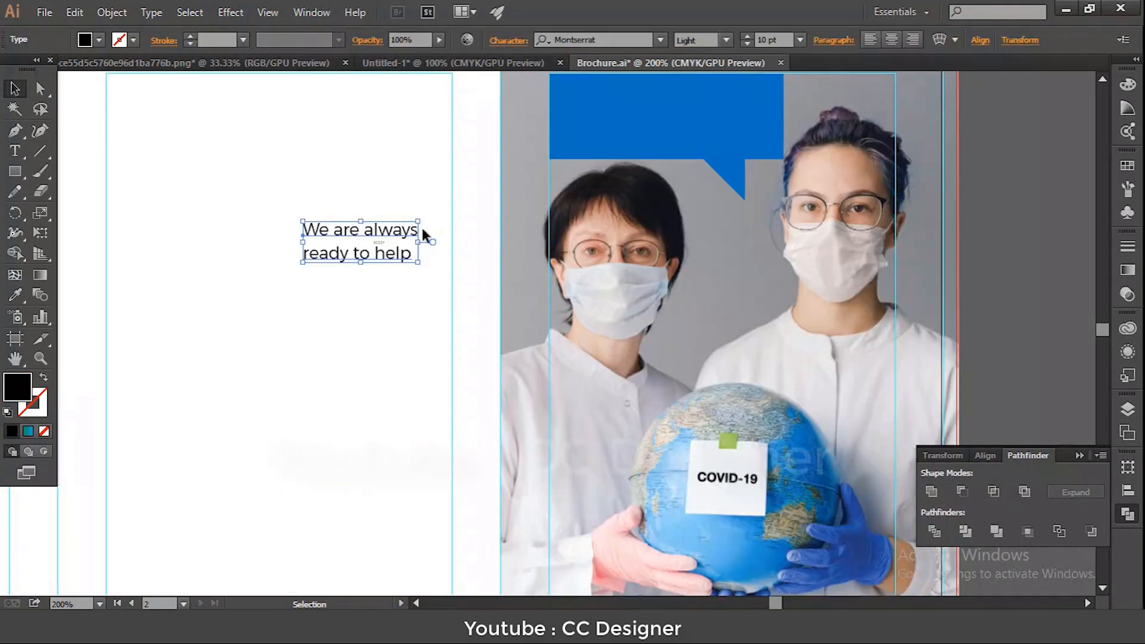
- Move the "We are always ready to help" text onto the blue speech bubble and enlarge it to 14.52 pt
left_click_drag(422, 229, 707, 102)
left_click(234, 224)
left_click_drag(331, 233, 624, 101)
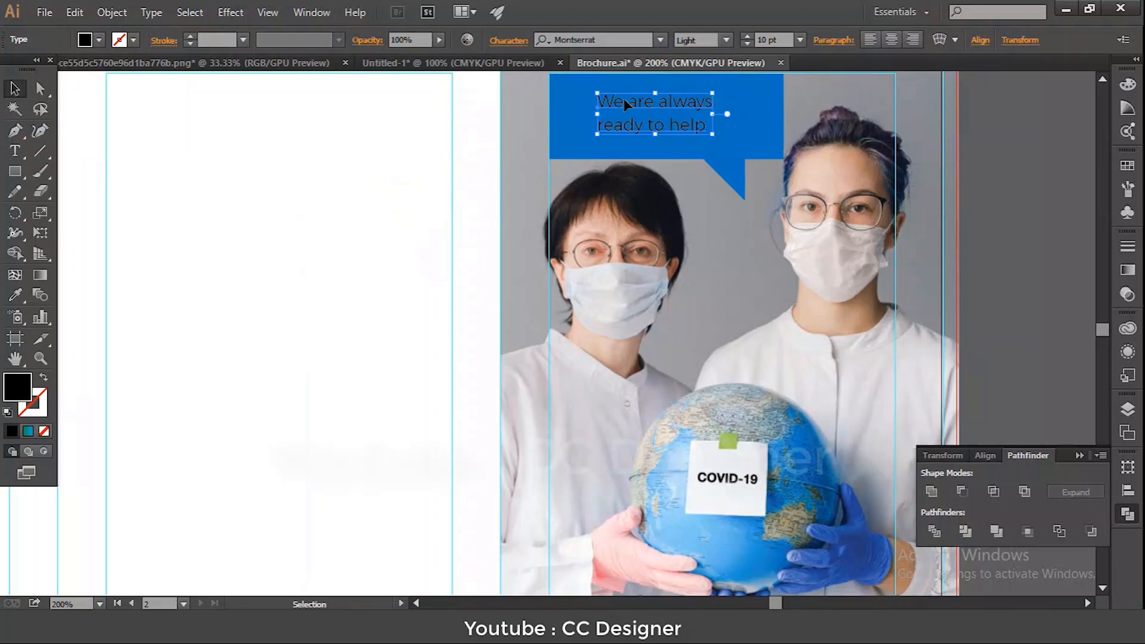
scroll(632, 206, "up", 2)
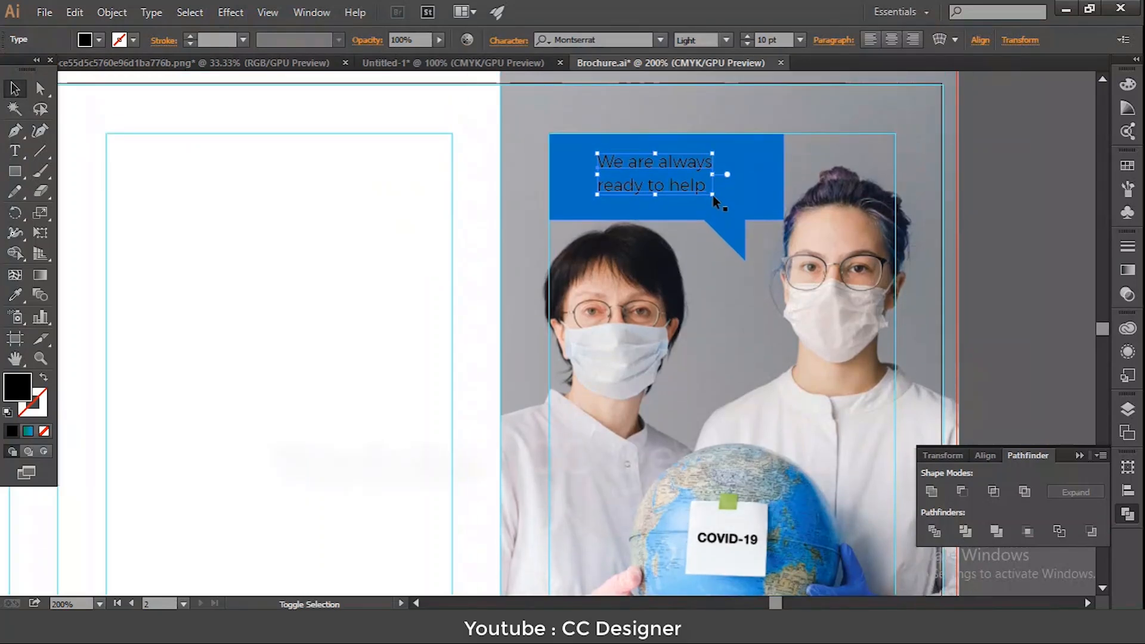
mouse_move(712, 194)
left_mouse_down()
mouse_move(738, 203)
mouse_move(725, 205)
left_mouse_up()
- Fill the "We are always ready to help" text with white and deselect it
left_click(85, 41)
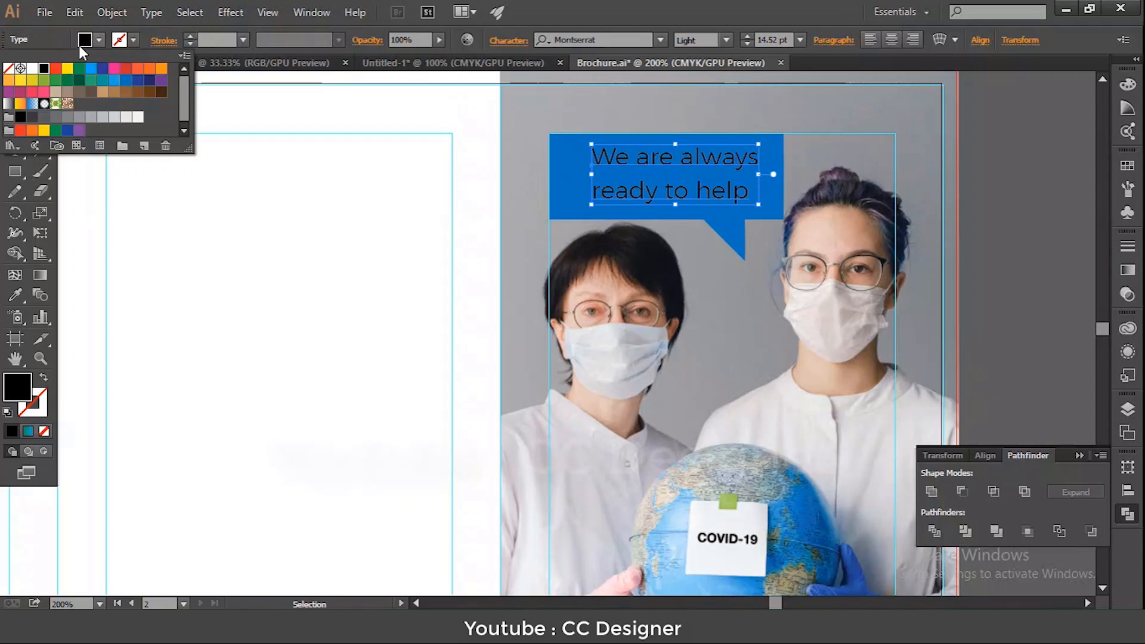
left_click(31, 70)
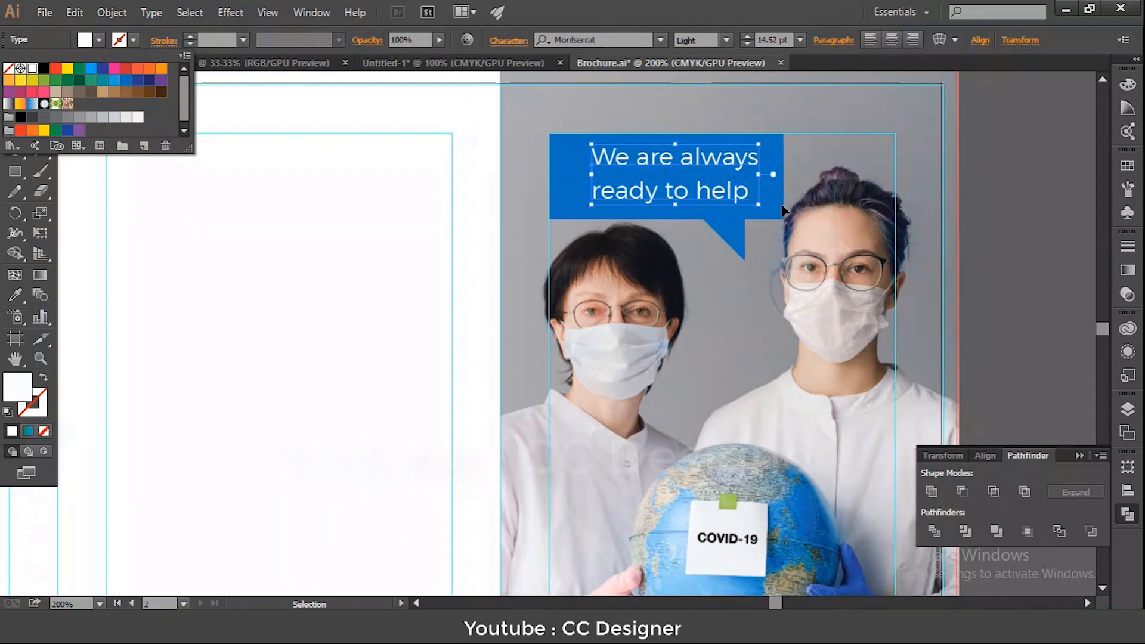
left_click(1021, 195)
- Try the Bold weight on the speech bubble text, settle on Regular, and nudge the text slightly left inside the bubble
left_click(722, 195)
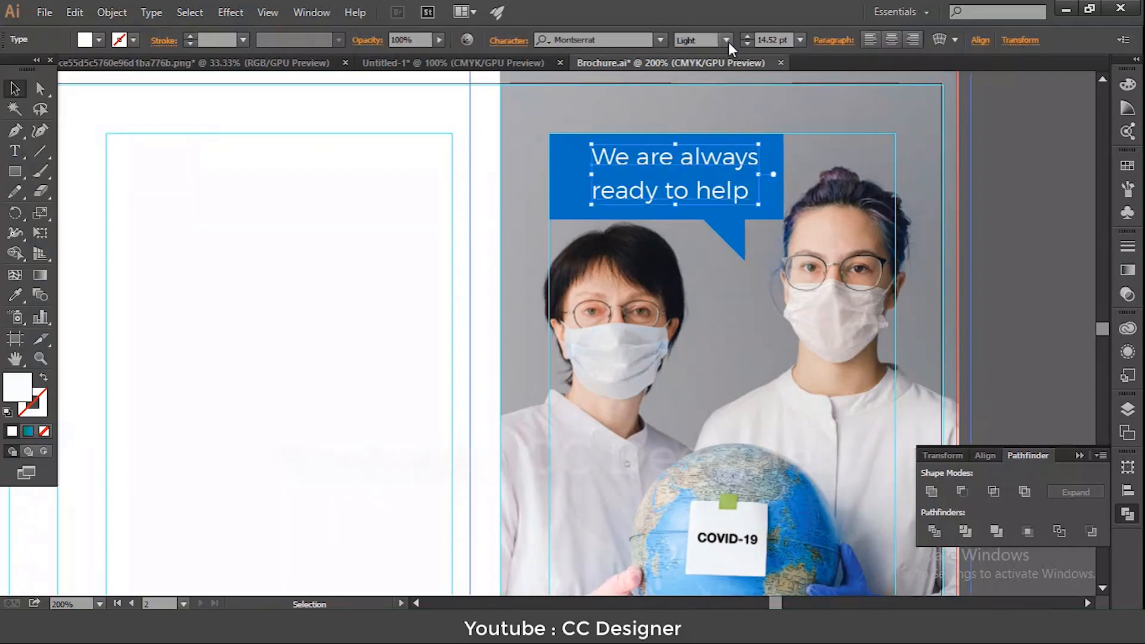
left_click(726, 41)
left_click(711, 108)
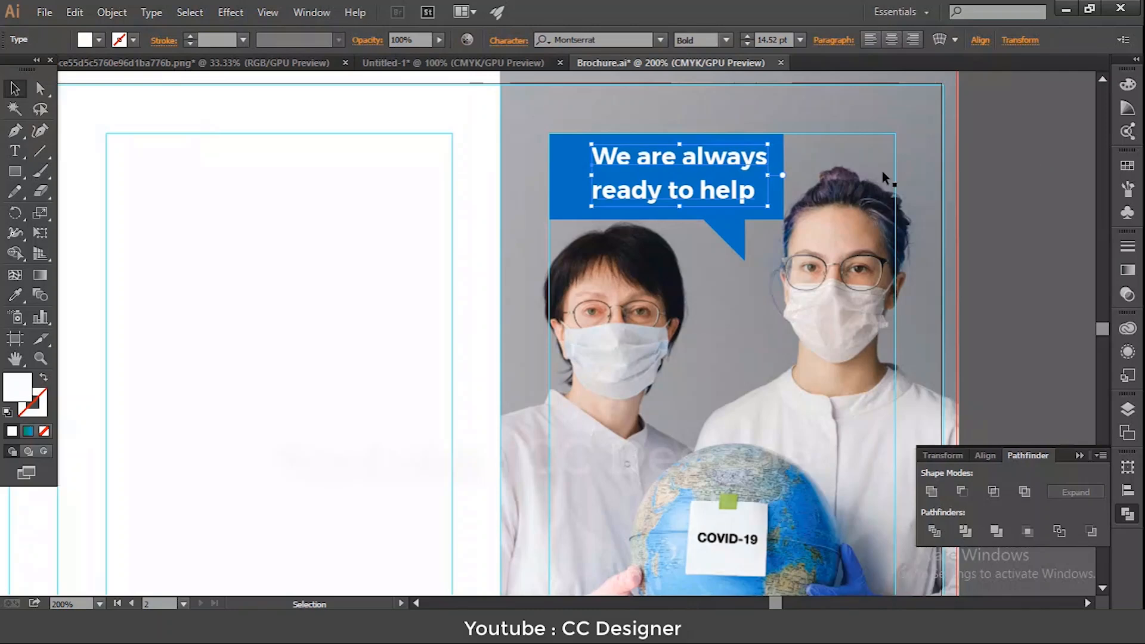
left_click(725, 40)
left_click(712, 92)
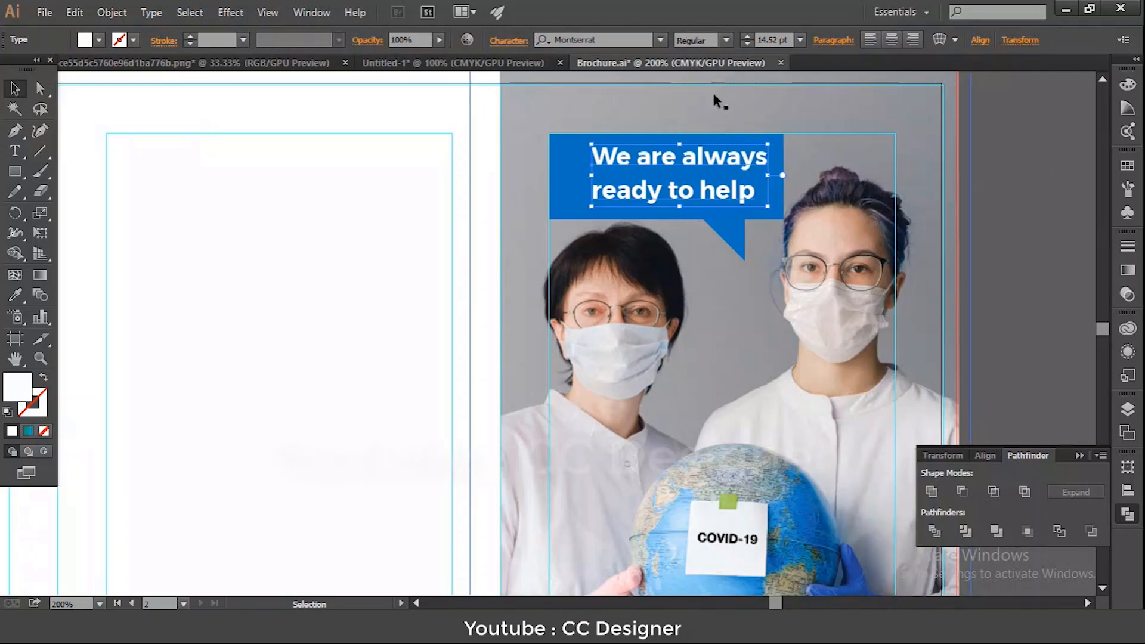
left_click(1000, 167)
left_click_drag(740, 195, 730, 198)
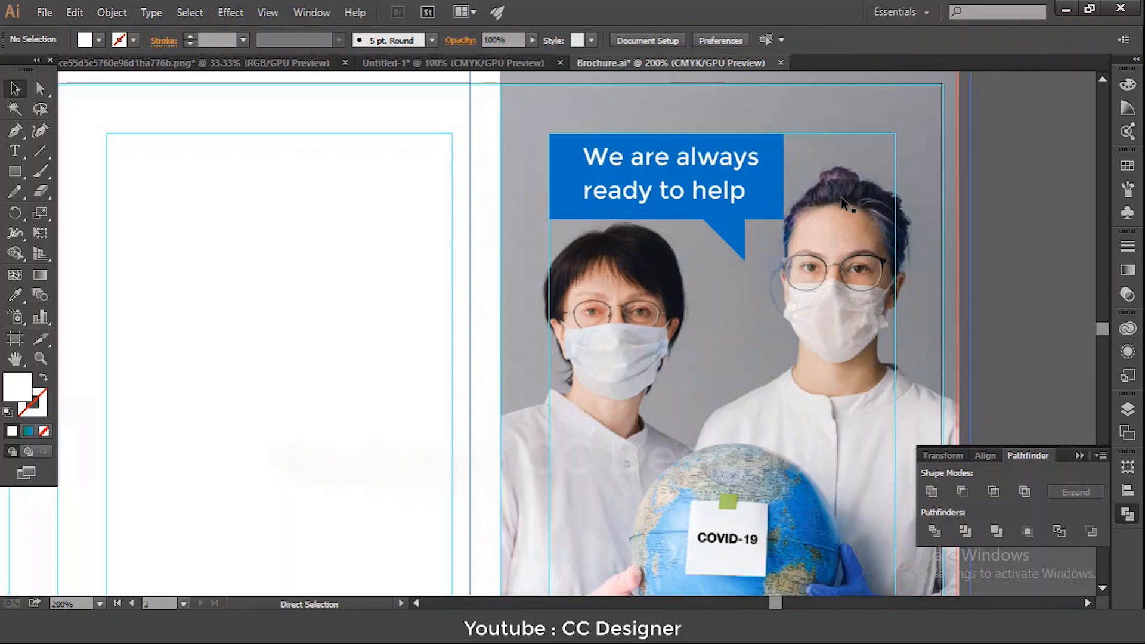
- Draw a rectangle across the full width of the middle panel's upper part and fill it with the green swatch
key("ctrl+0")
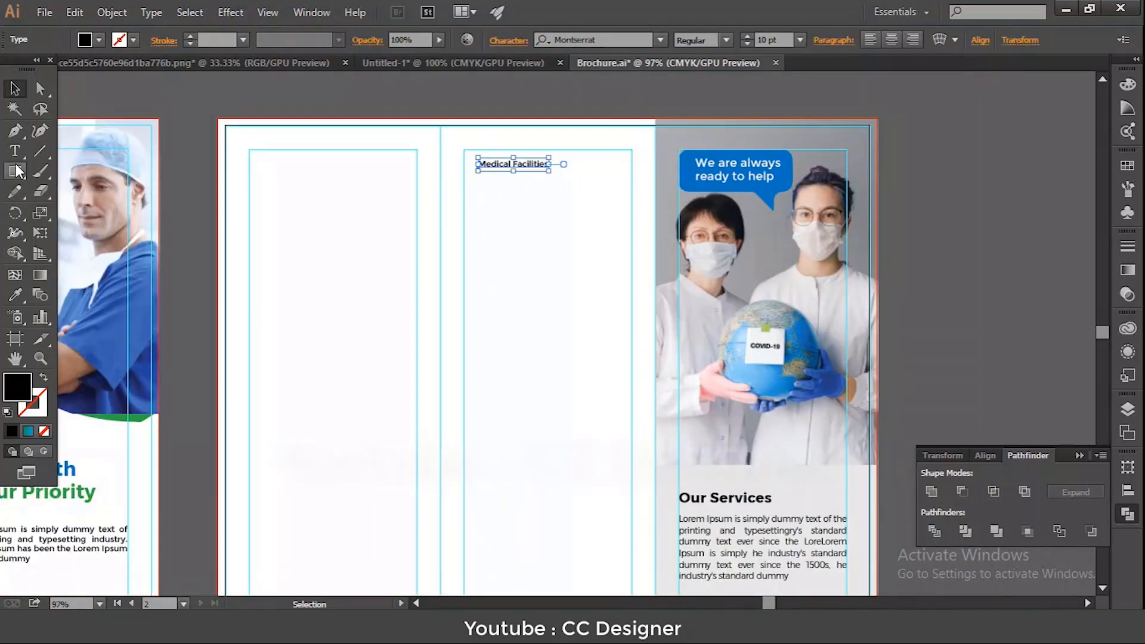
left_click(16, 172)
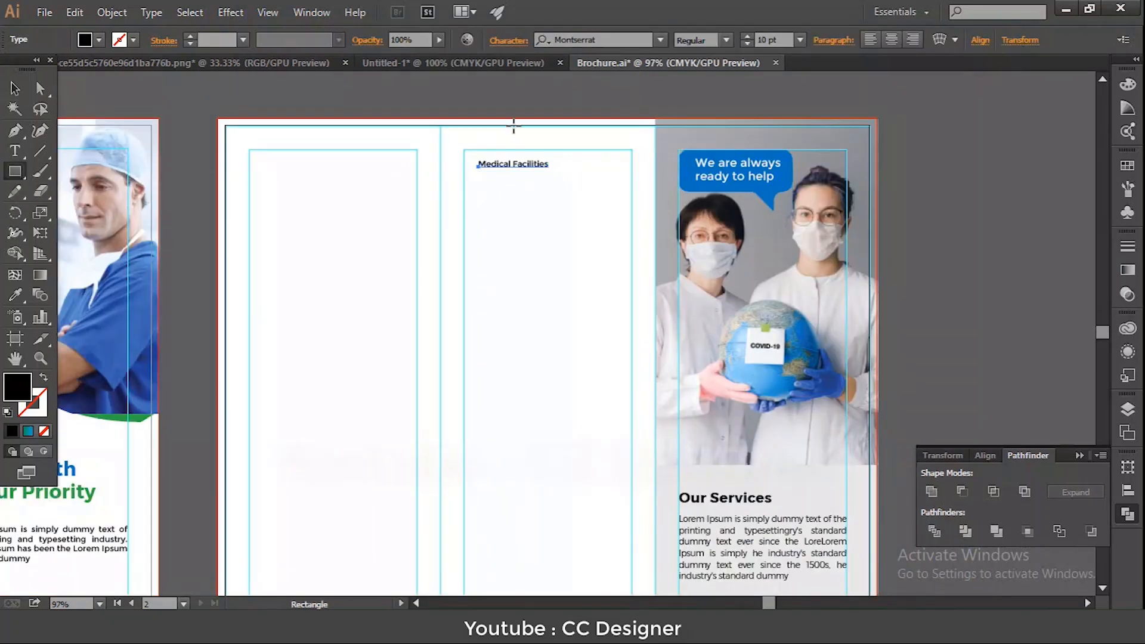
left_click_drag(440, 120, 656, 345)
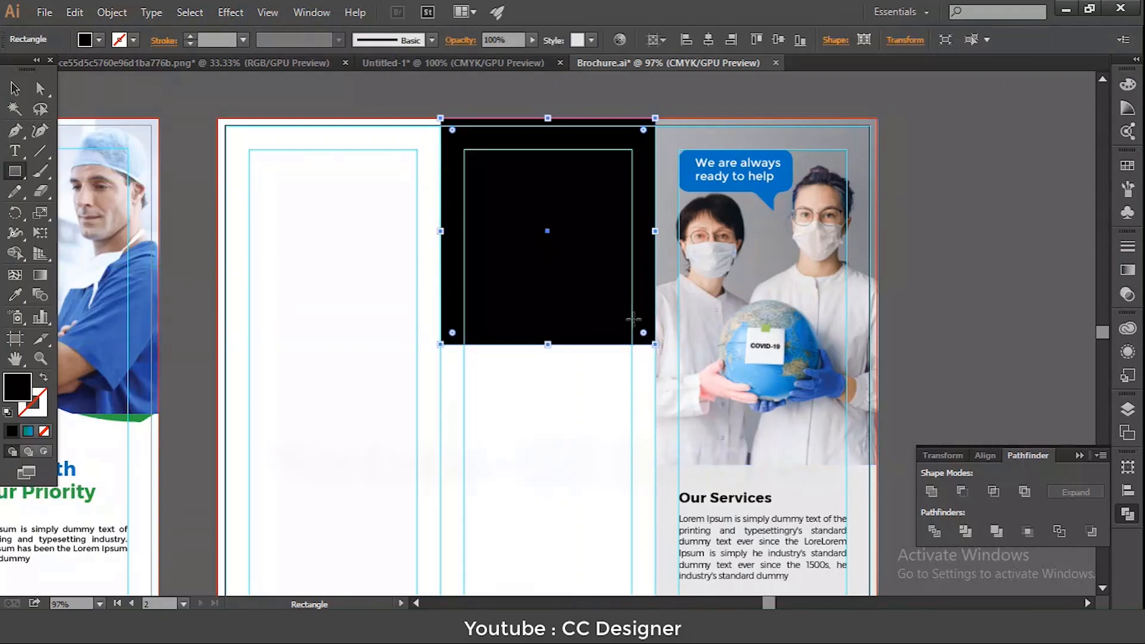
left_click(98, 41)
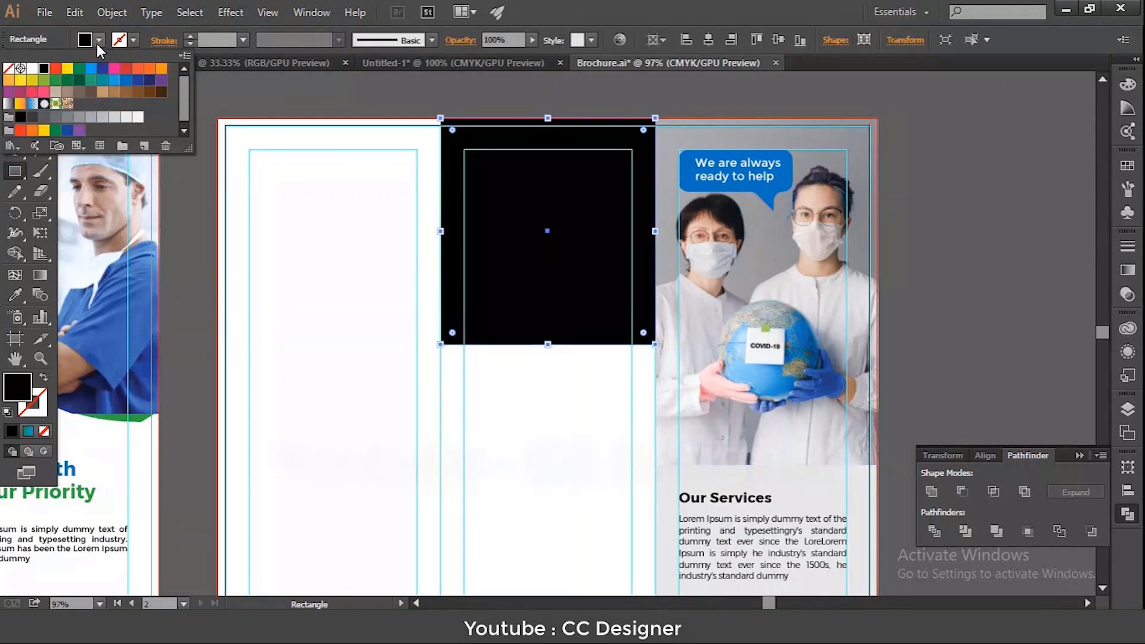
left_click(58, 88)
key("Escape")
key("v")
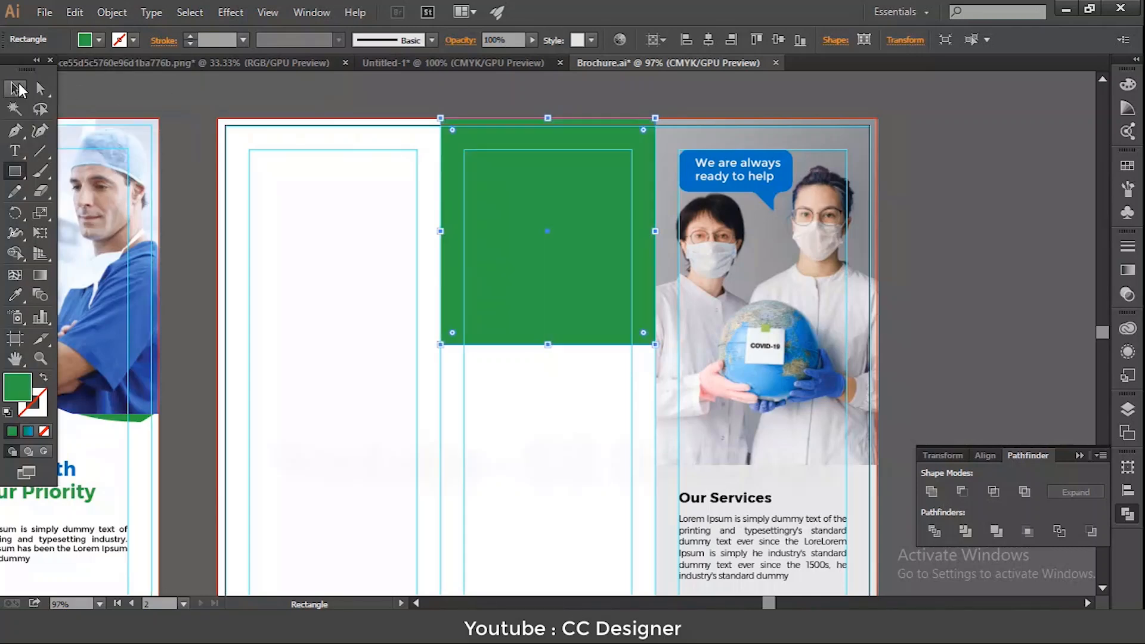
left_click(230, 83)
- Send the green rectangle behind the "Medical Facilities" text and lock it
left_click(582, 267)
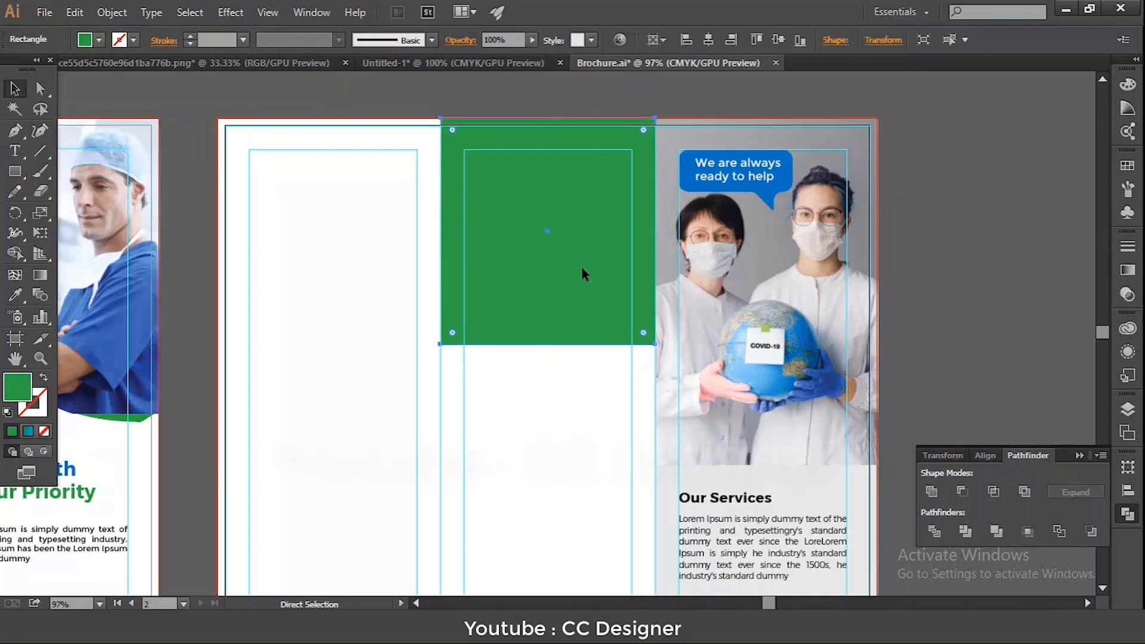
key("ctrl+[")
left_click(111, 13)
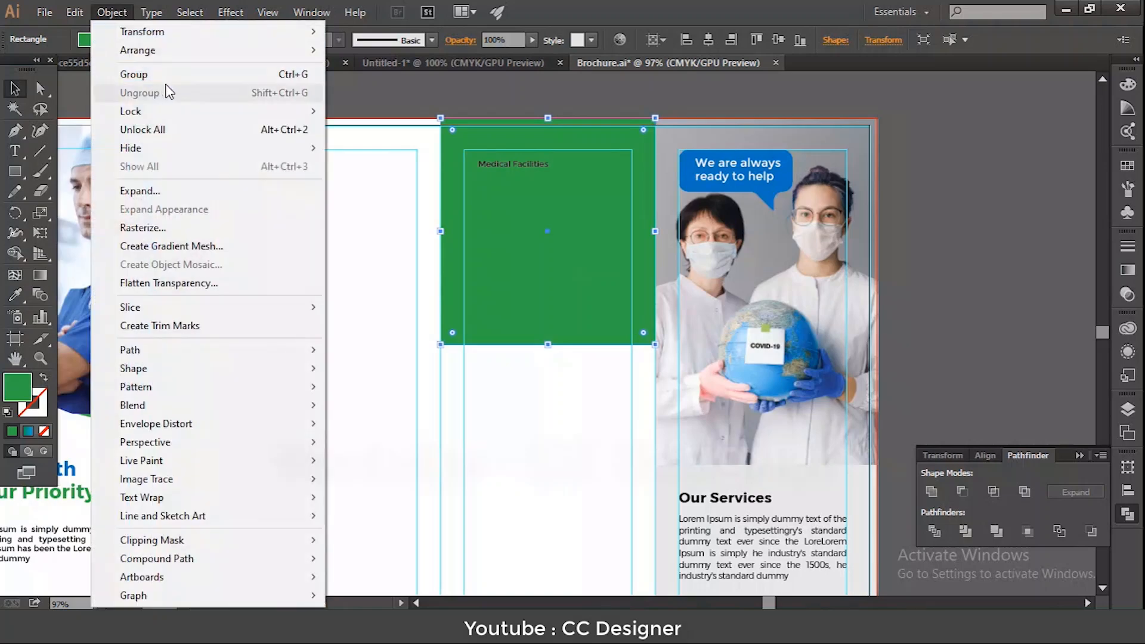
mouse_move(264, 115)
left_click(355, 115)
- Recolour the blue speech bubble on the photo by sampling the green of the middle panel's rectangle, and deselect it
left_click_drag(416, 134, 915, 146)
mouse_move(375, 322)
left_mouse_down()
mouse_move(644, 294)
mouse_move(393, 309)
left_mouse_up()
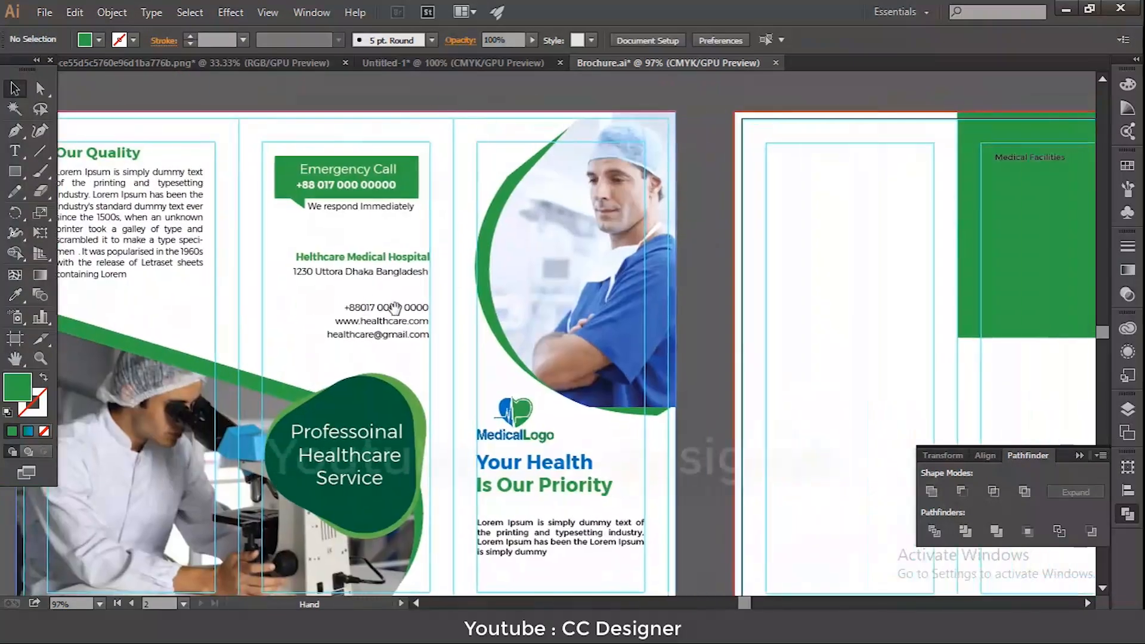
left_click_drag(778, 256, 30, 291)
scroll(766, 269, "down", 4)
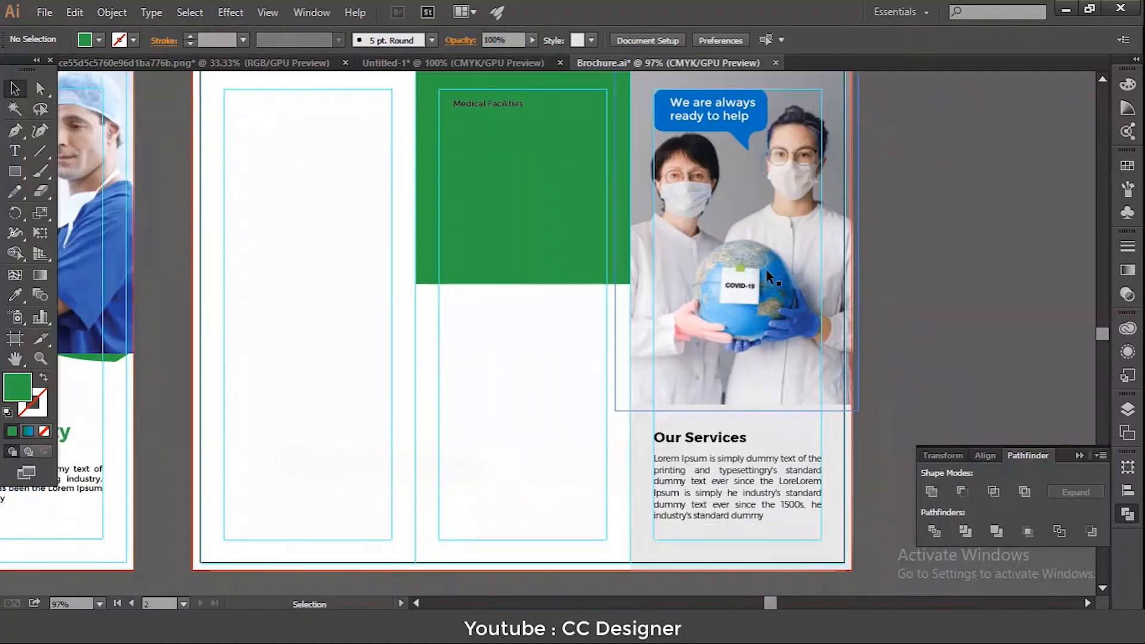
scroll(763, 263, "up", 5)
left_click(750, 235)
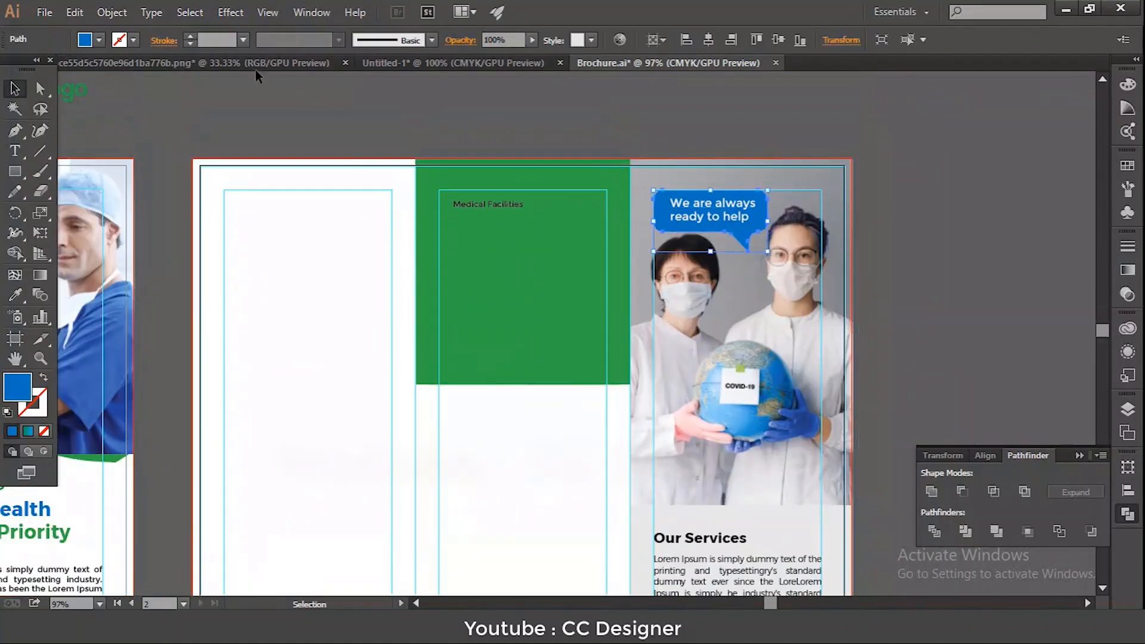
left_click(15, 294)
left_click(573, 277)
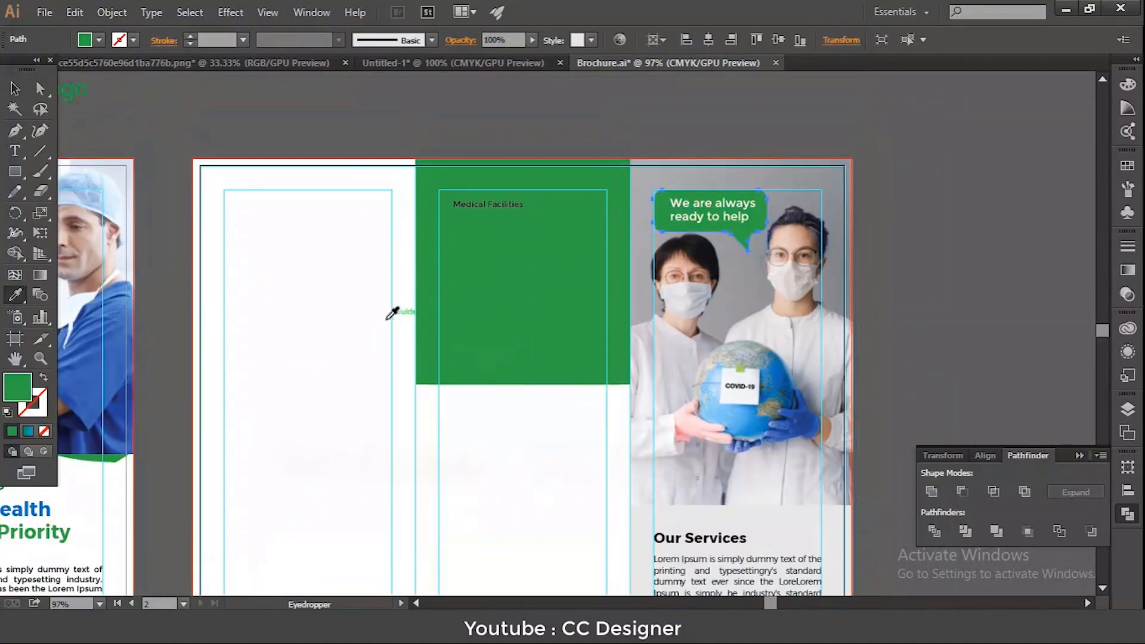
left_click(15, 88)
left_click(317, 130)
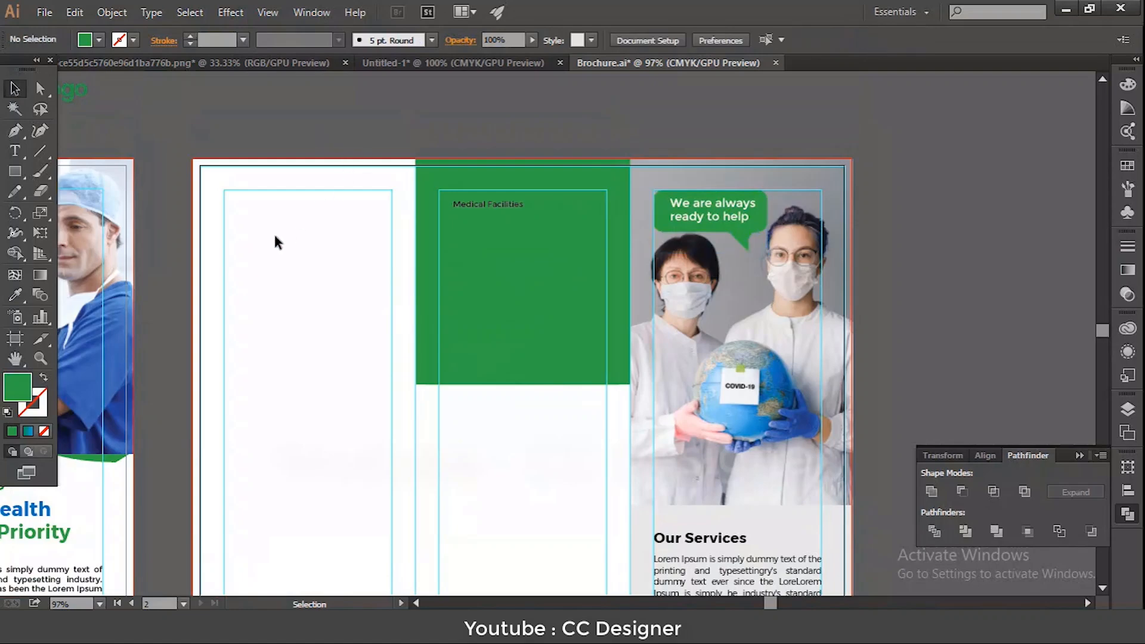
- Set the "Medical Facilities" heading to 18 pt in the Bold weight
left_click_drag(276, 248, 673, 204)
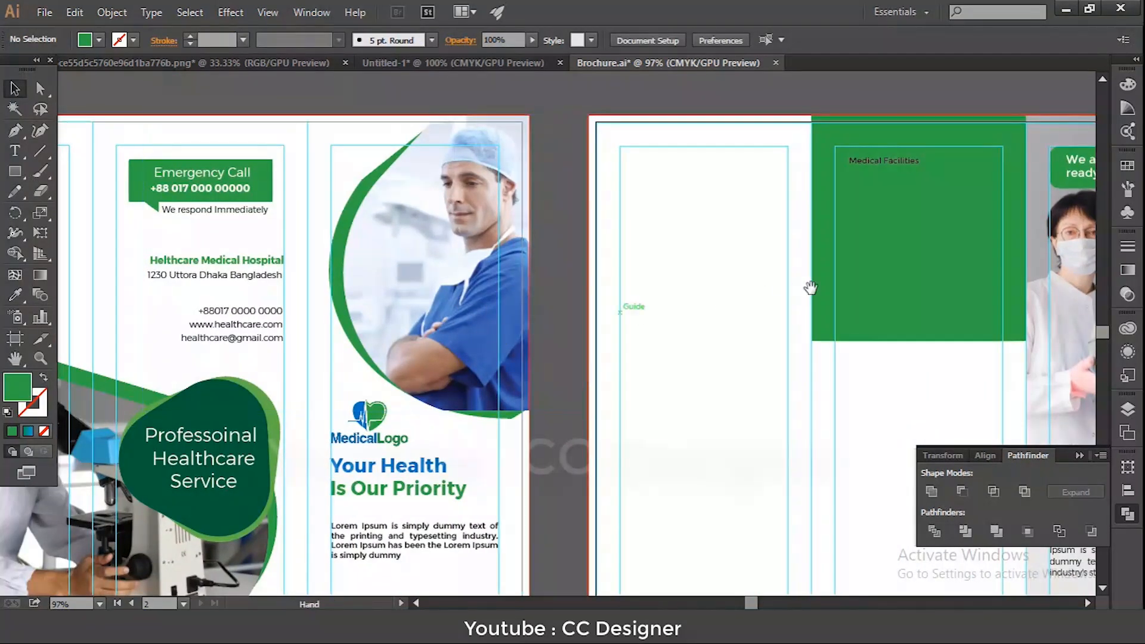
left_click_drag(811, 286, 411, 274)
left_click_drag(509, 340, 422, 411)
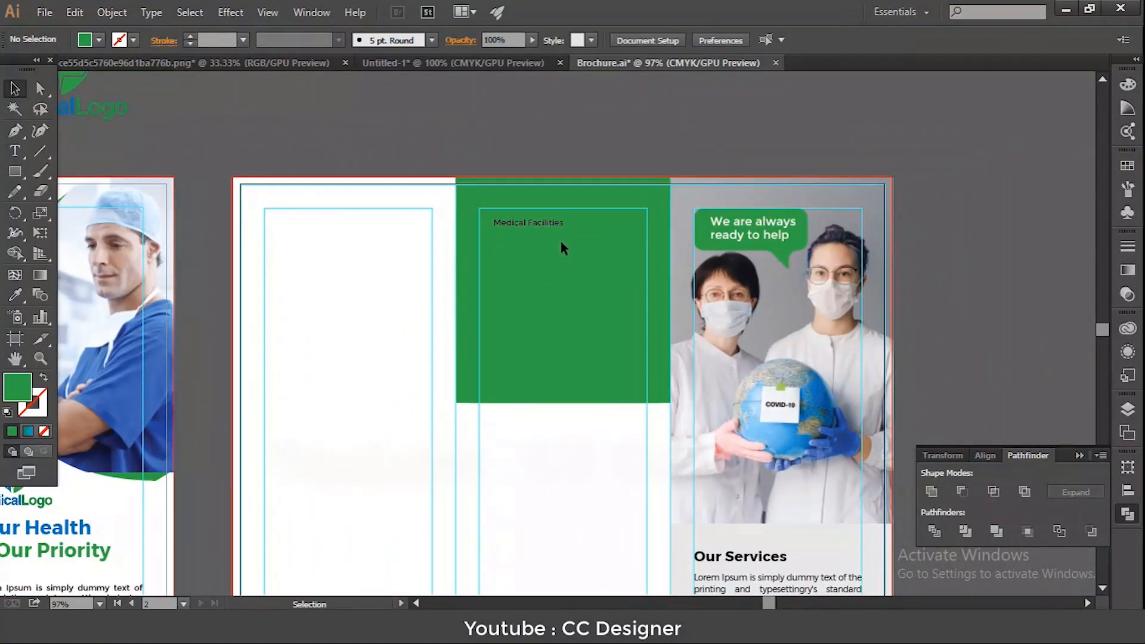
left_click(539, 219)
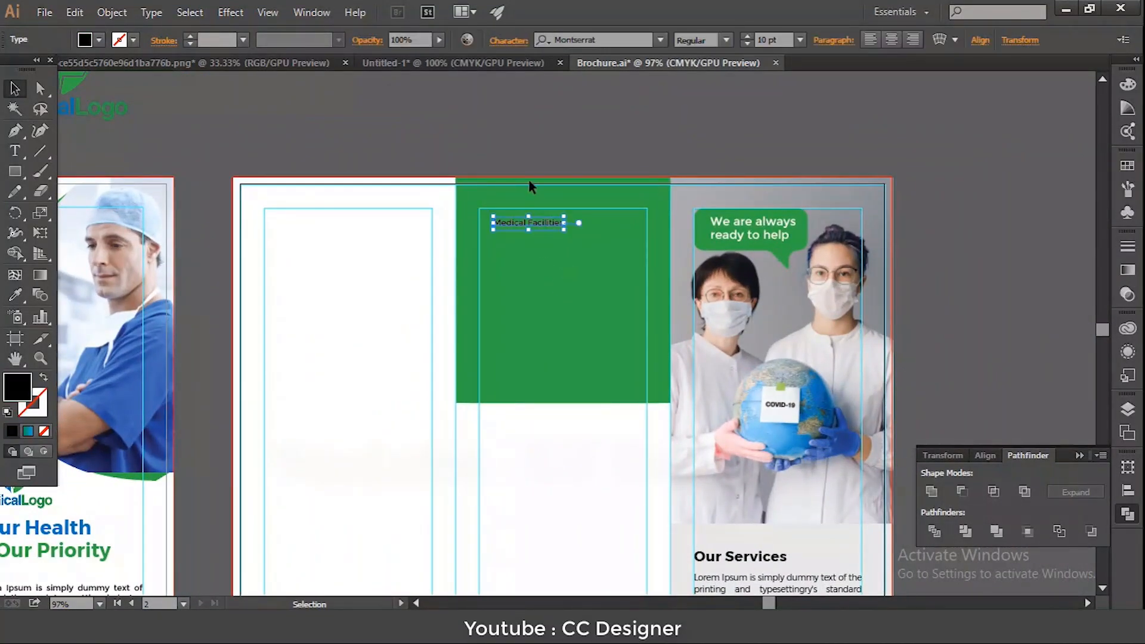
left_click(799, 40)
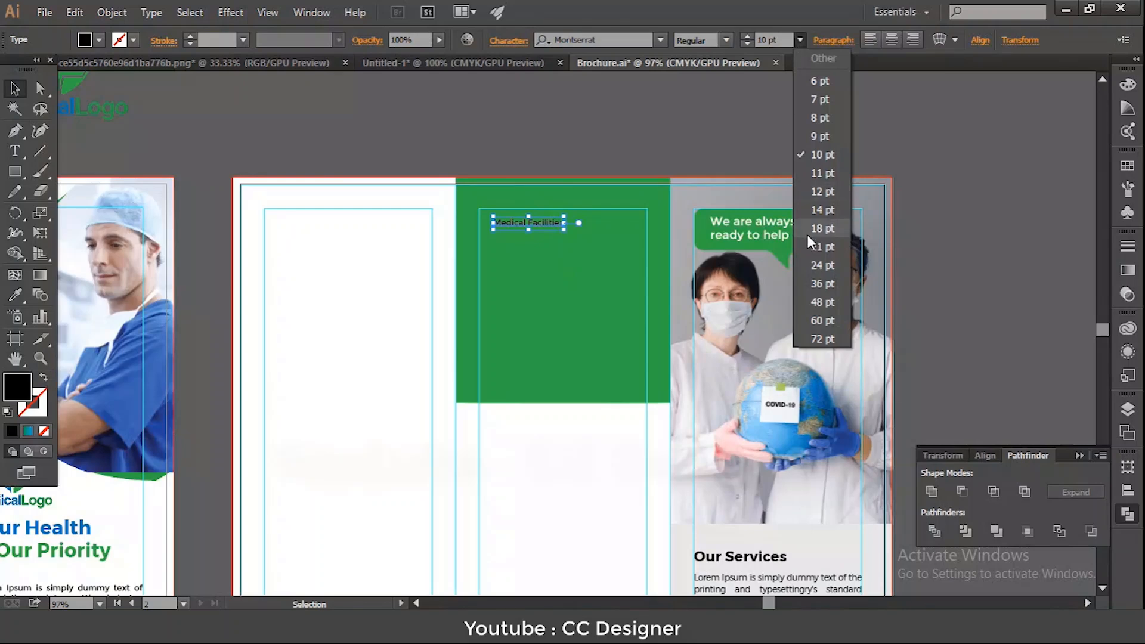
left_click(821, 228)
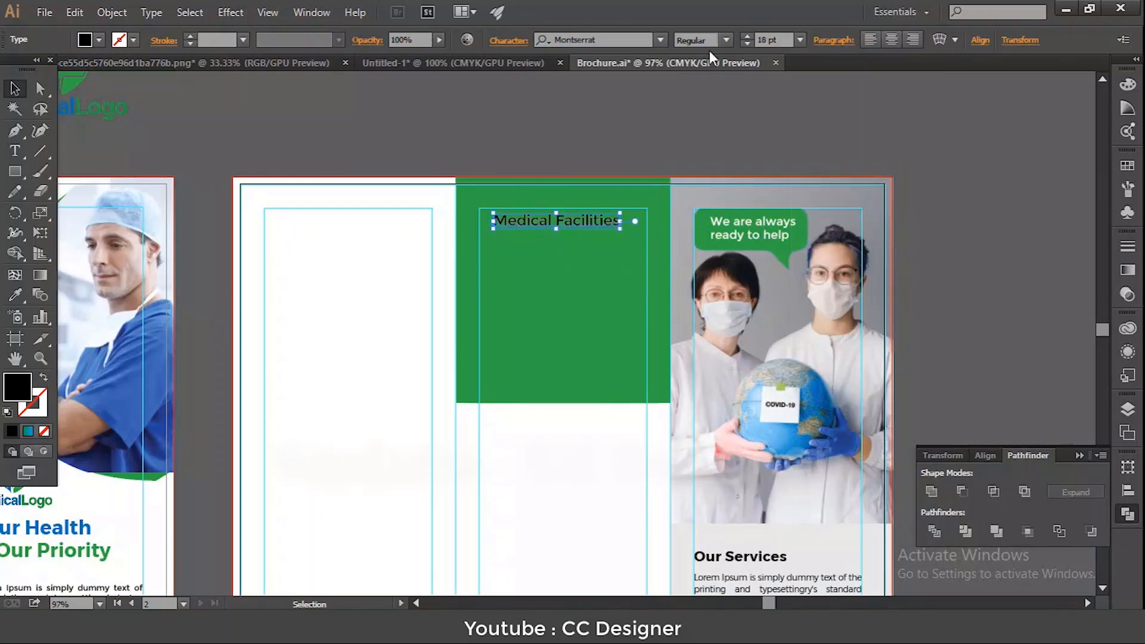
left_click(725, 40)
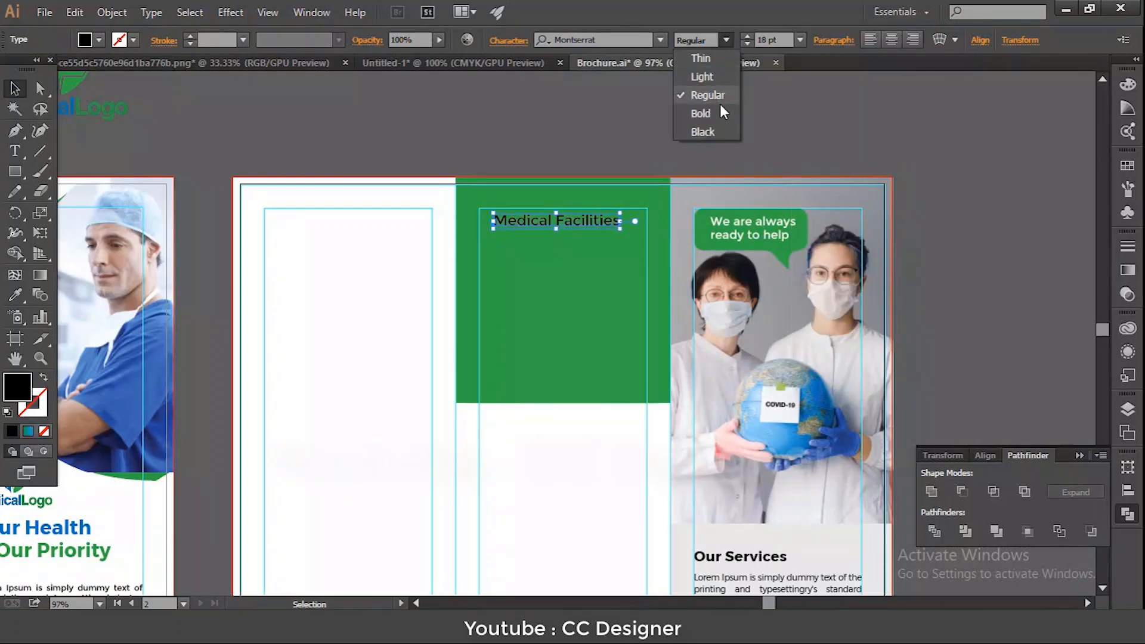
left_click(713, 114)
- Fill the "Medical Facilities" heading with white and move it left to the panel's margin guide
left_click(99, 40)
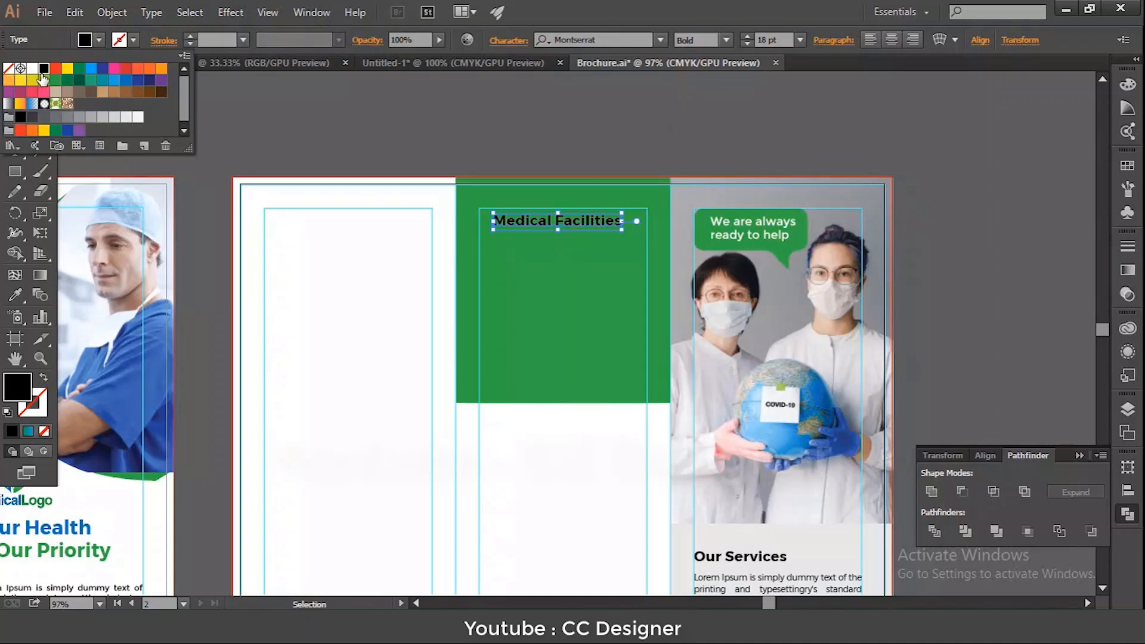
left_click(32, 69)
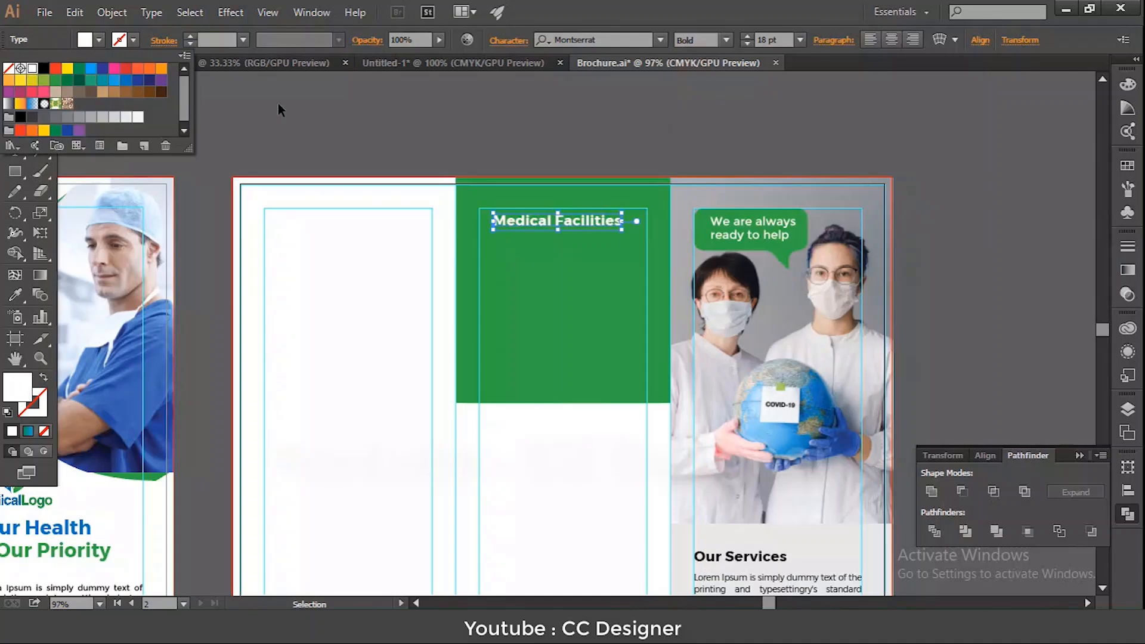
left_click(495, 148)
left_click(494, 148)
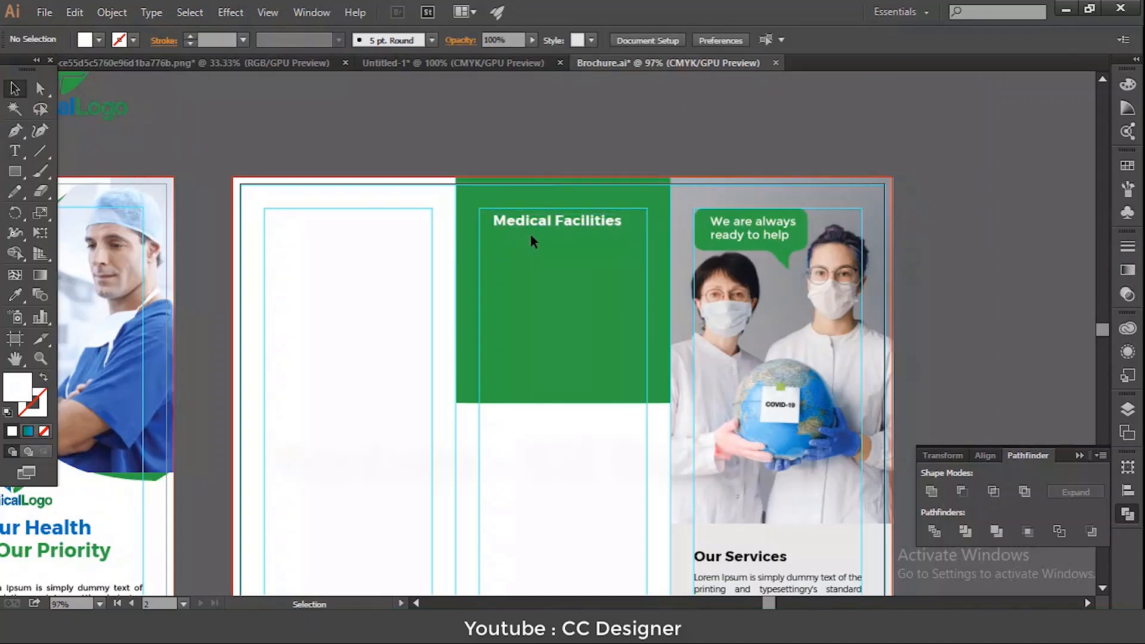
left_click_drag(545, 222, 534, 220)
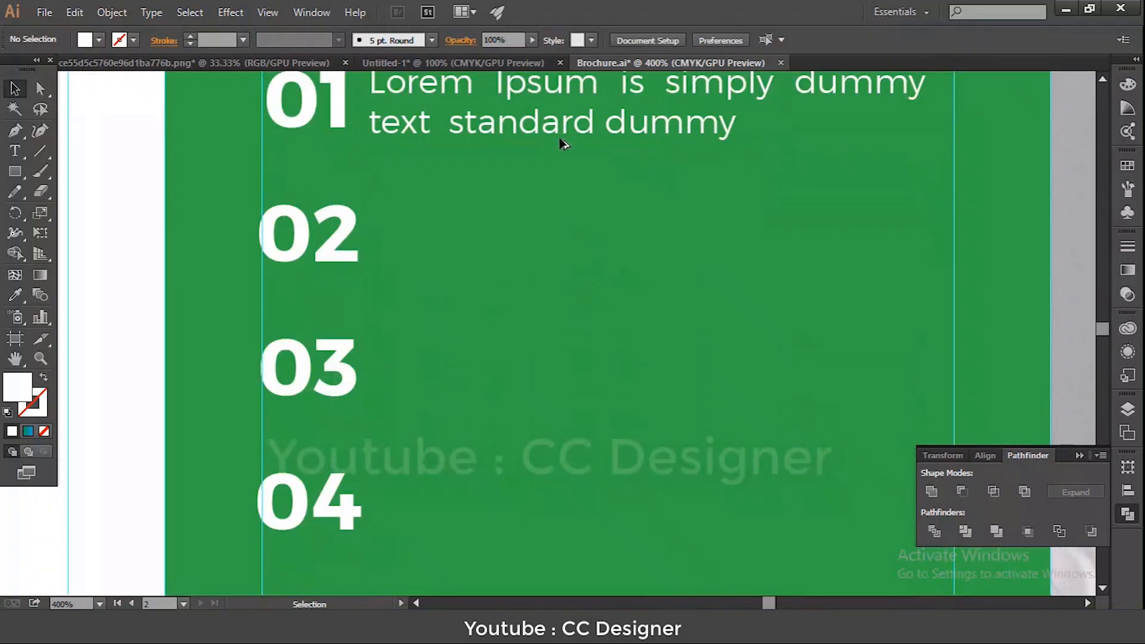
- Duplicate the "Lorem Ipsum is simply dummy text standard dummy" description beside the numbers 02, 03 and 04
left_click_drag(562, 143, 568, 259)
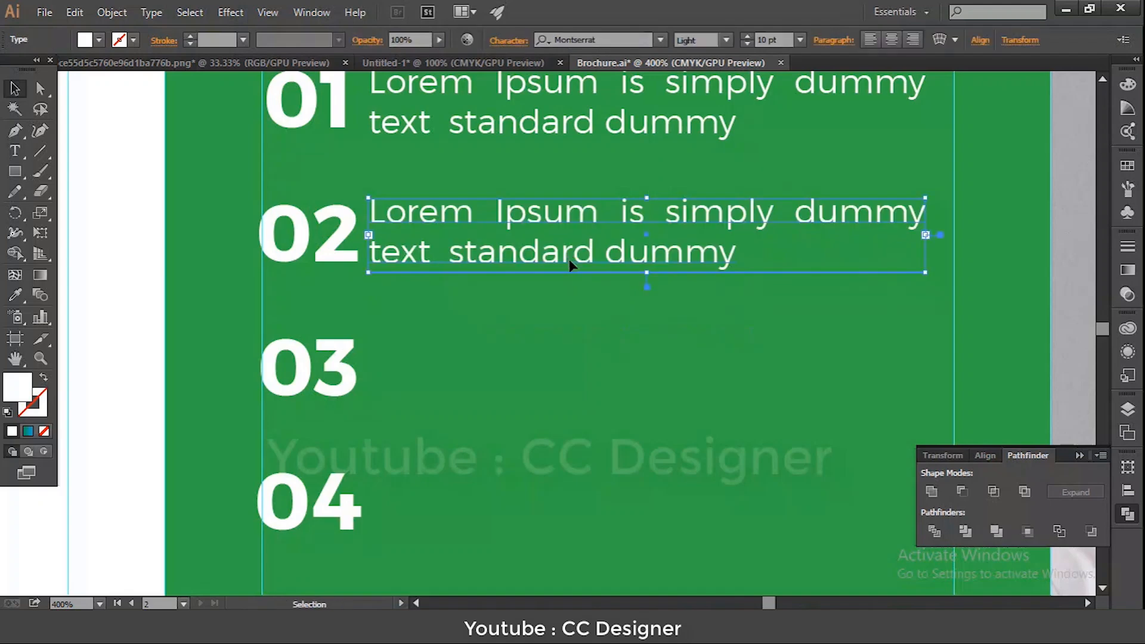
scroll(581, 215, "down", 3)
left_click_drag(586, 117, 584, 254)
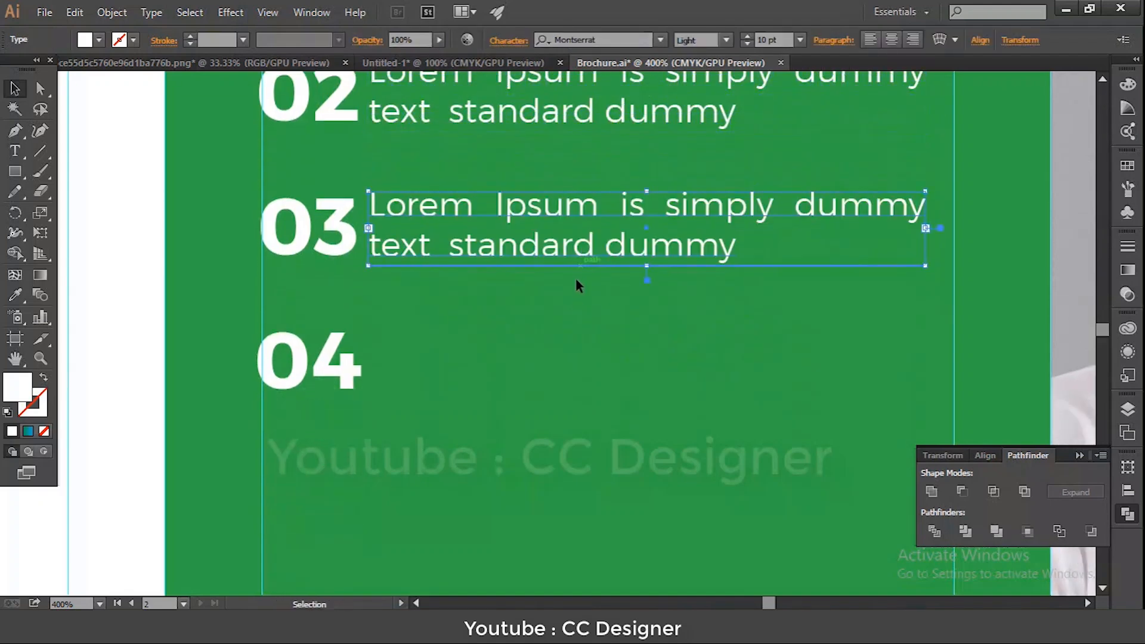
scroll(575, 280, "down", 2)
left_click_drag(583, 182, 584, 305)
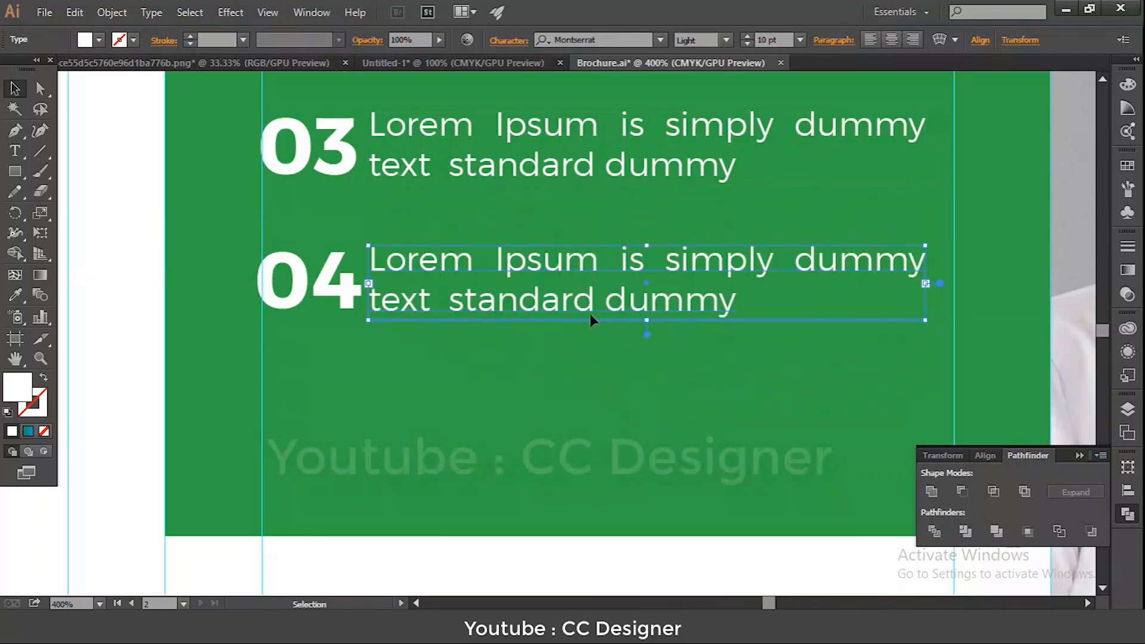
scroll(590, 314, "up", 1)
key("ctrl+0")
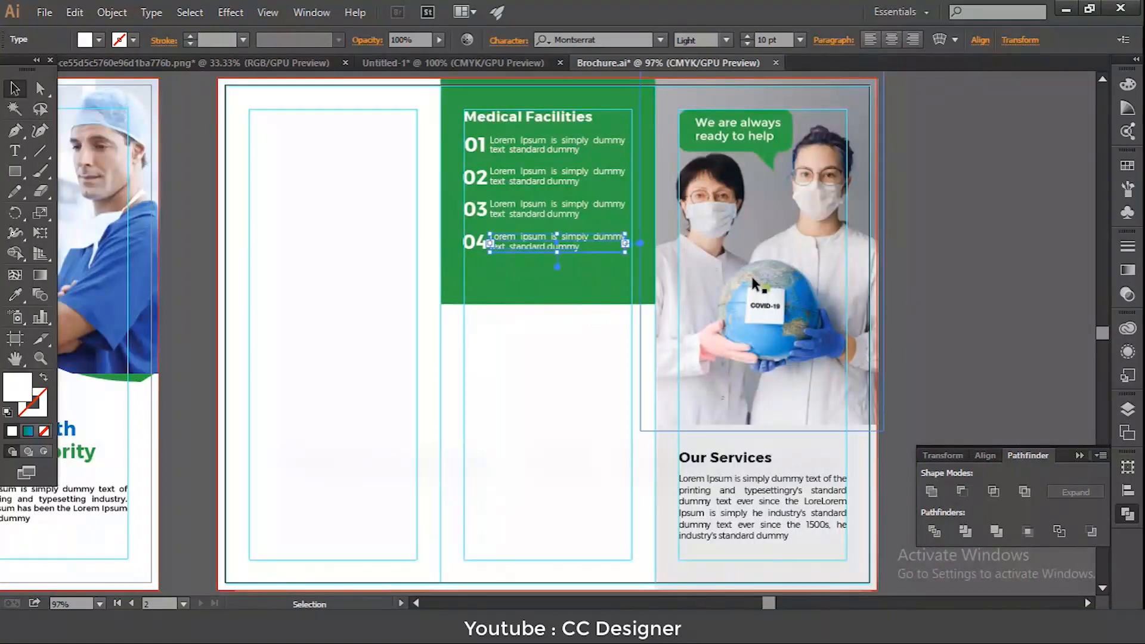
left_click(950, 258)
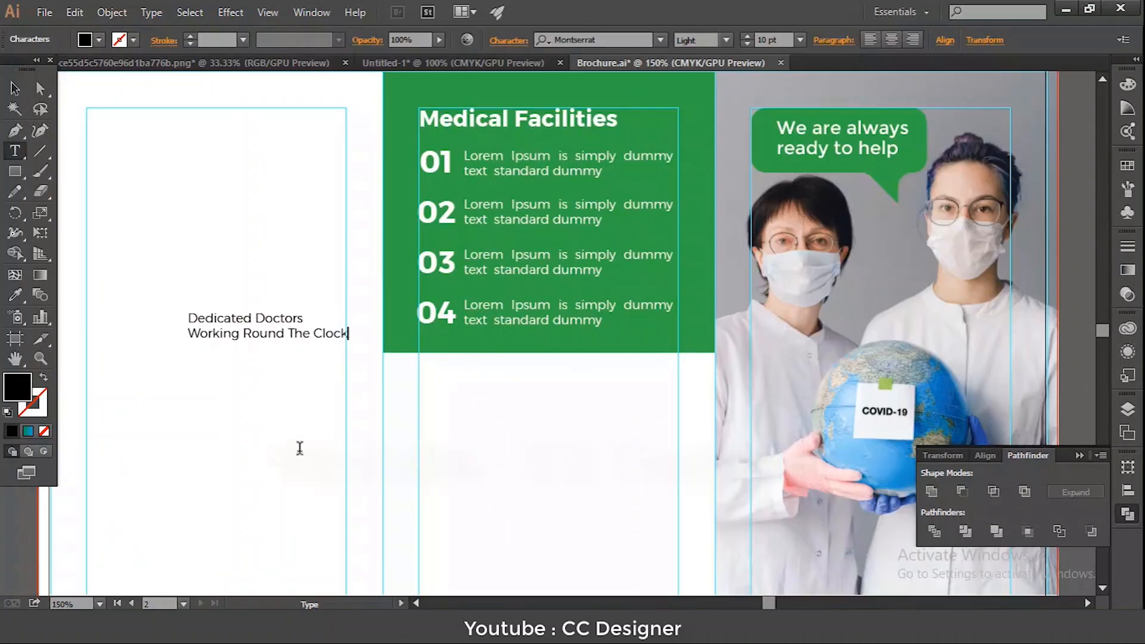
- Move the "Dedicated Doctors Working Round The Clock" text below the green rectangle at the margin guide and set it to 18 pt
left_click(15, 88)
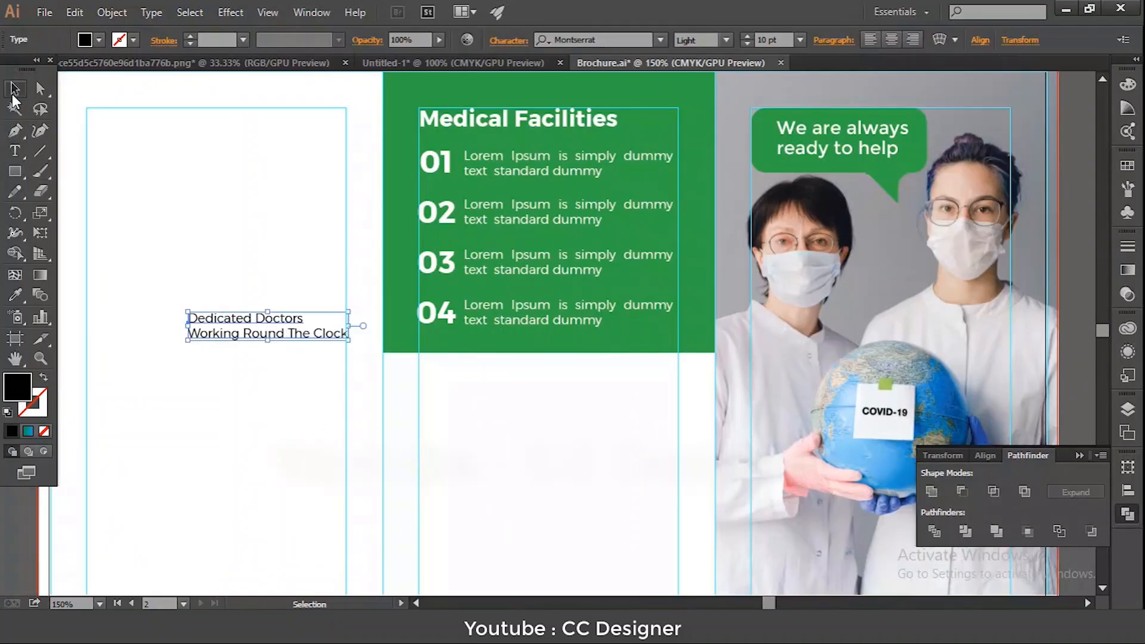
scroll(132, 229, "down", 3)
left_click_drag(251, 213, 478, 278)
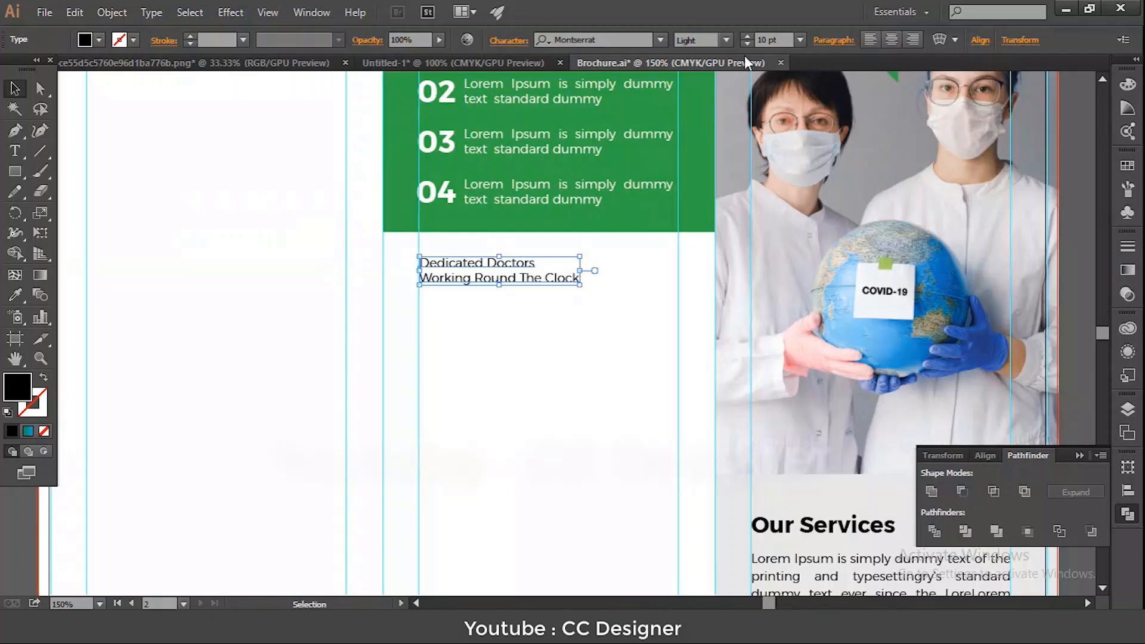
left_click(799, 40)
left_click(833, 235)
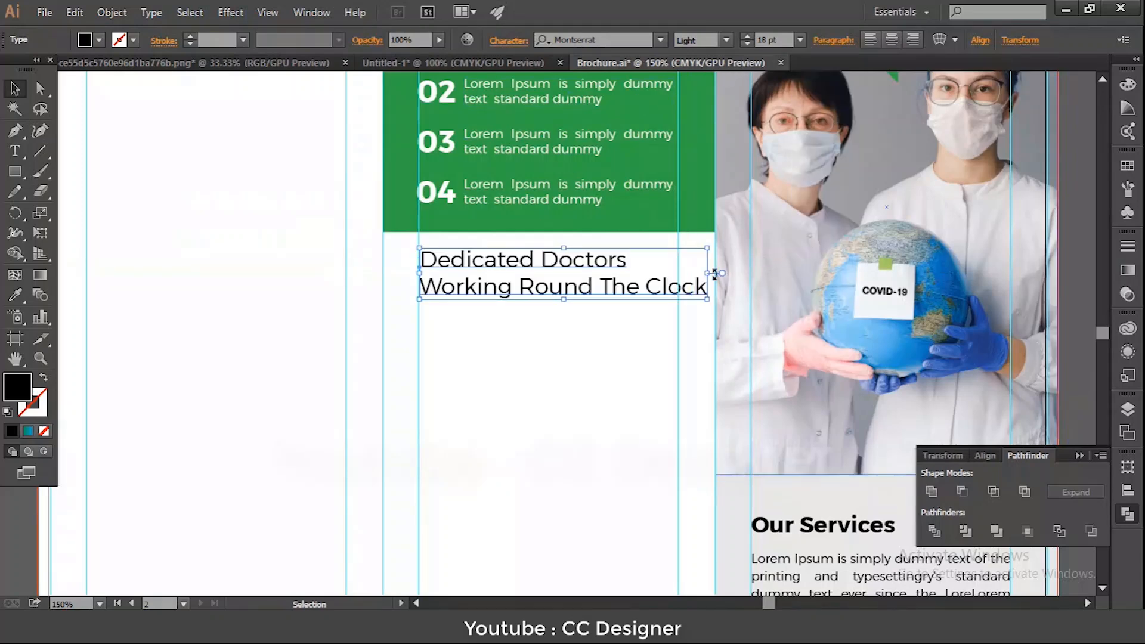
left_click(15, 151)
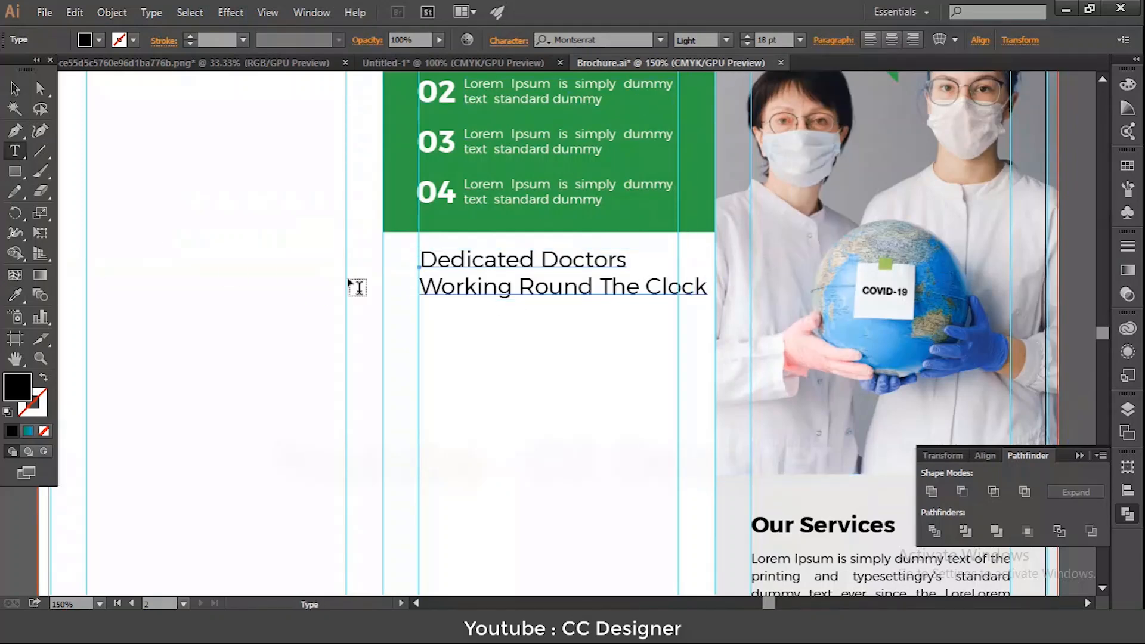
left_click_drag(420, 283, 469, 285)
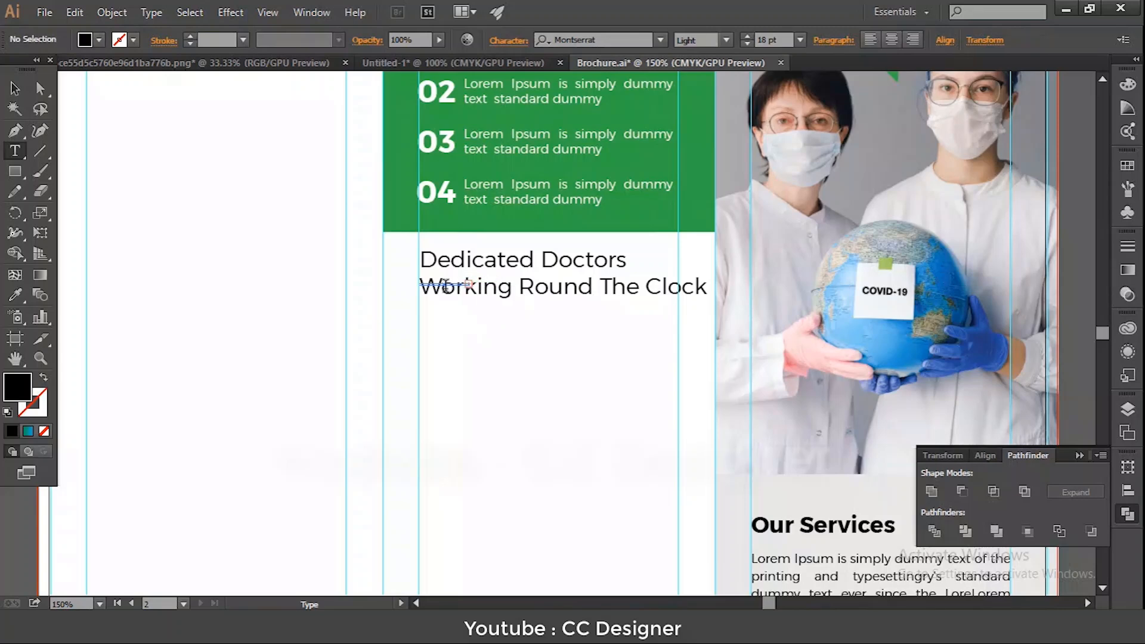
key("Escape")
left_click(399, 291)
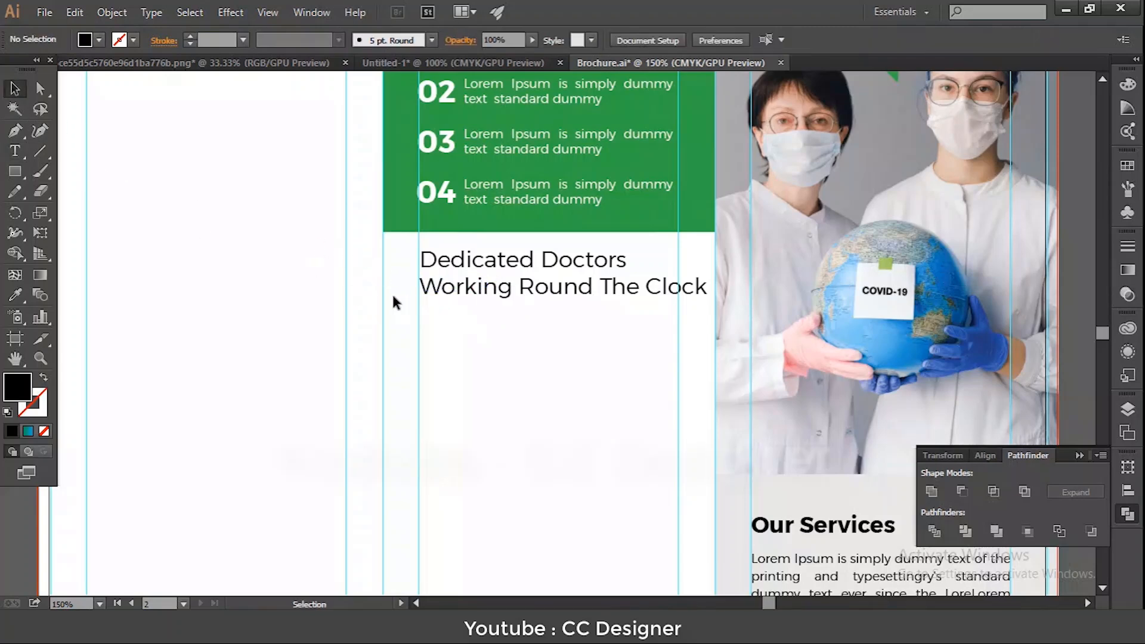
- Reduce only the second line, "Working Round The Clock", to 14 pt
left_click(22, 150)
double_click(449, 288)
left_click(446, 289)
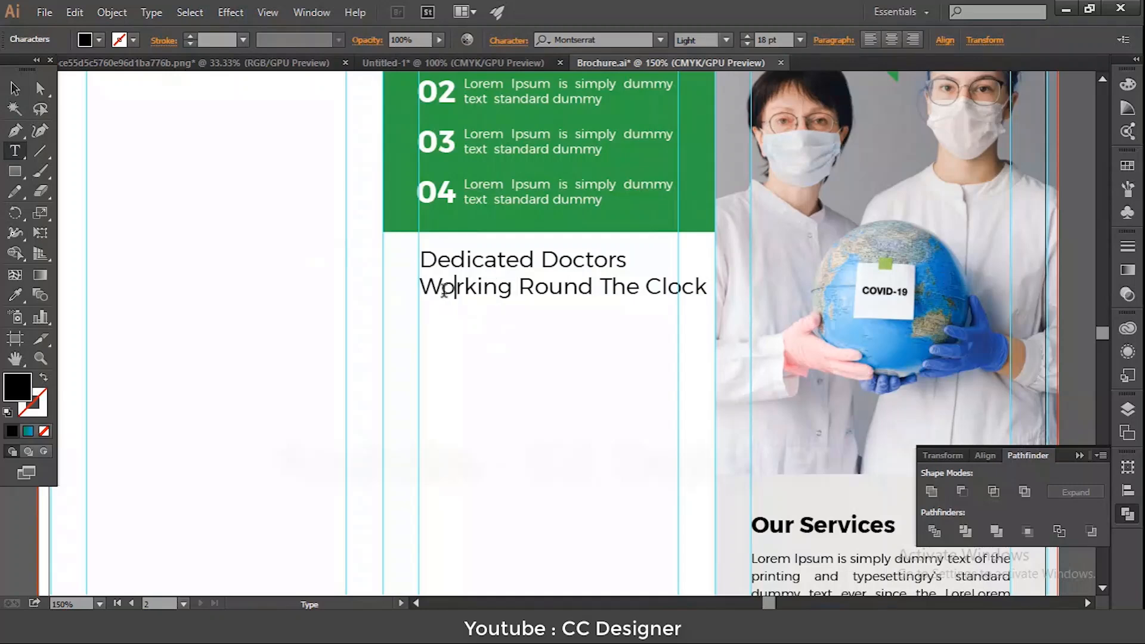
left_click_drag(427, 285, 723, 286)
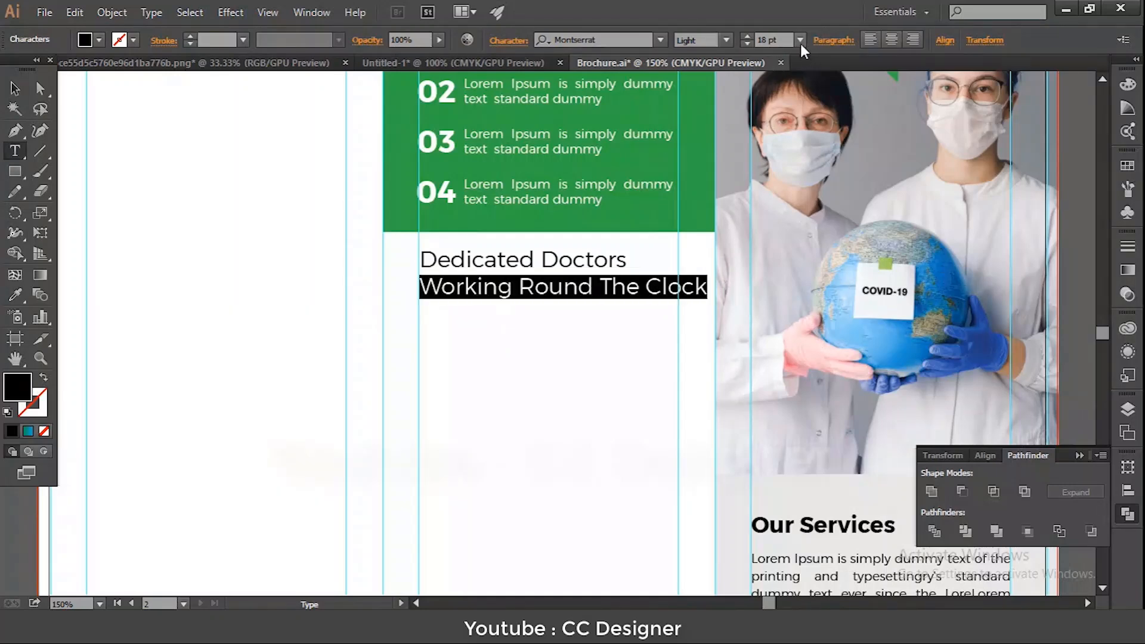
left_click(800, 41)
left_click(828, 209)
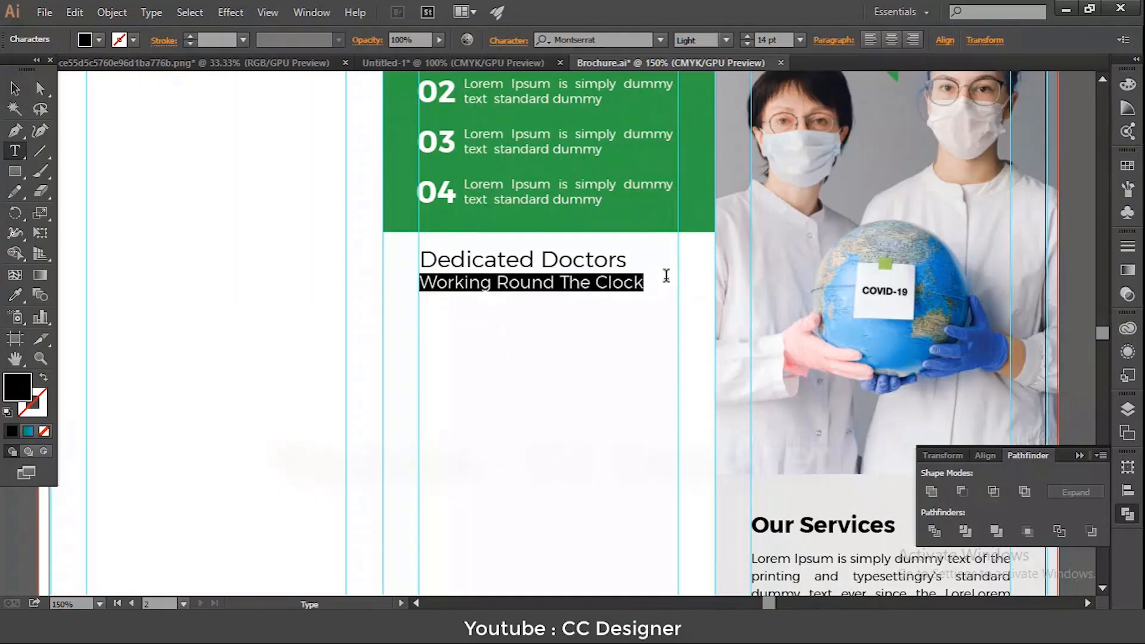
left_click(14, 88)
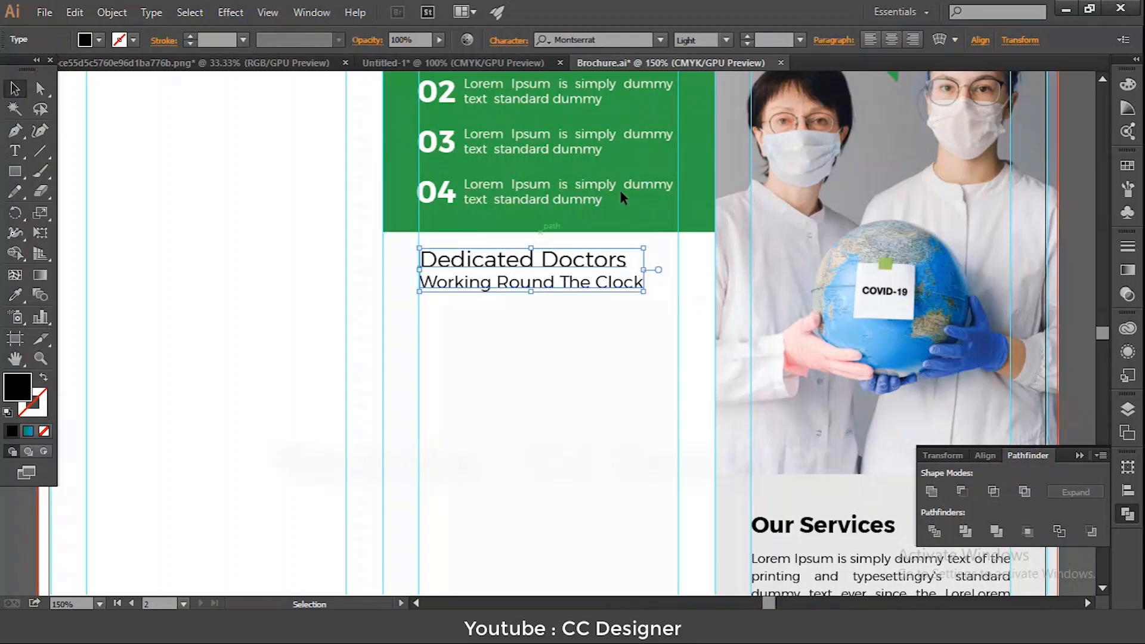
- Try the Bold weight on both lines of the "Dedicated Doctors" text, settle on Regular, and deselect it
left_click(728, 37)
left_click(720, 107)
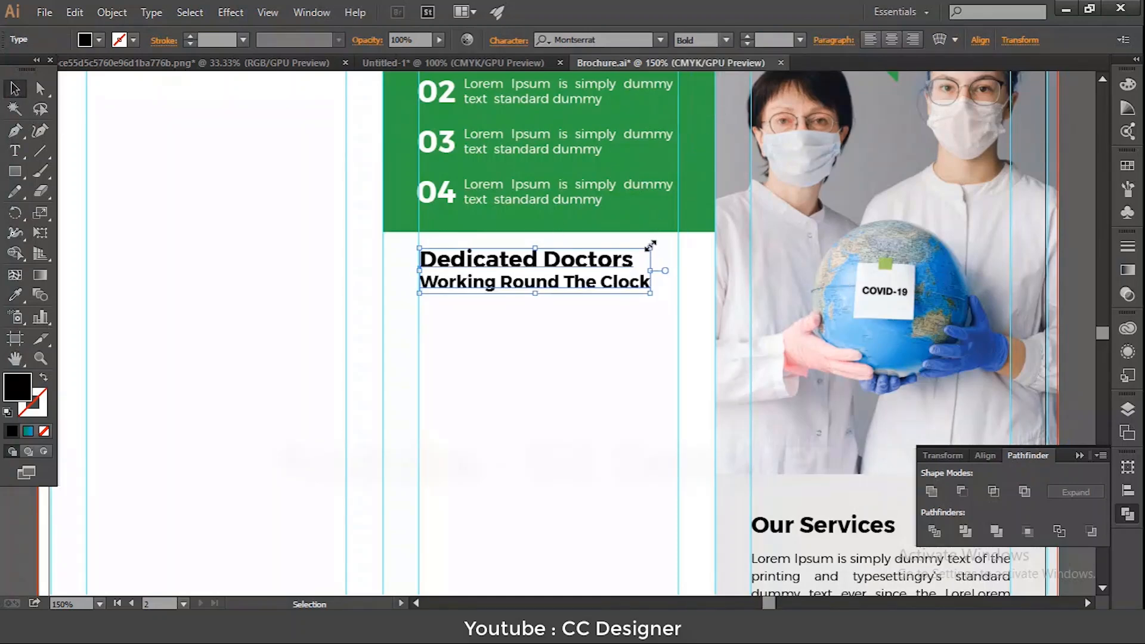
left_click(727, 38)
left_click(718, 94)
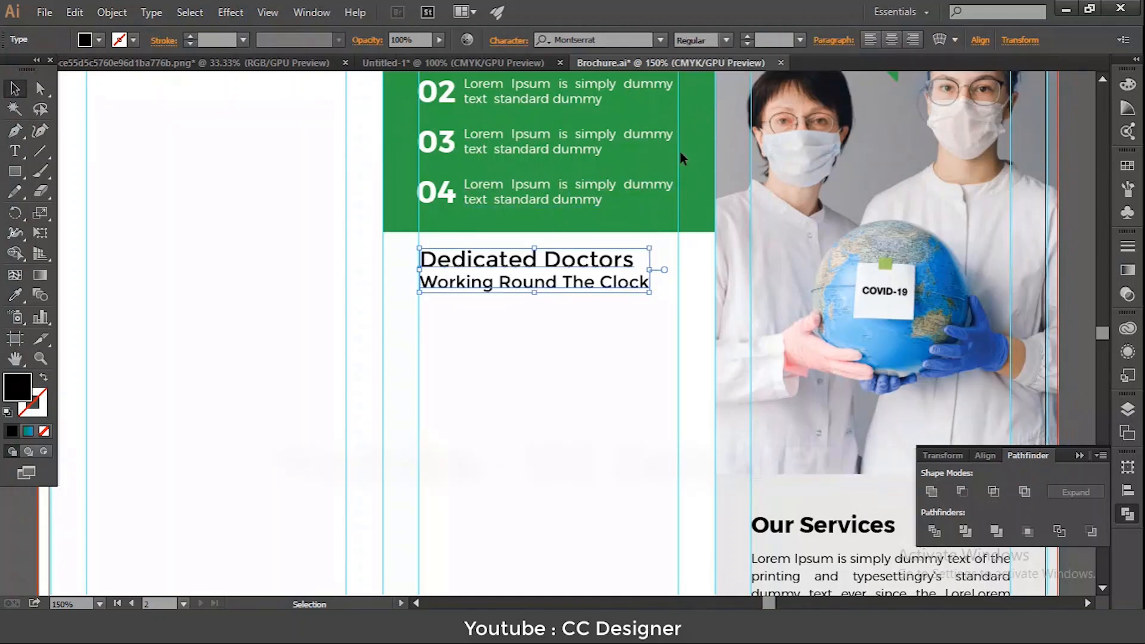
left_click(545, 361)
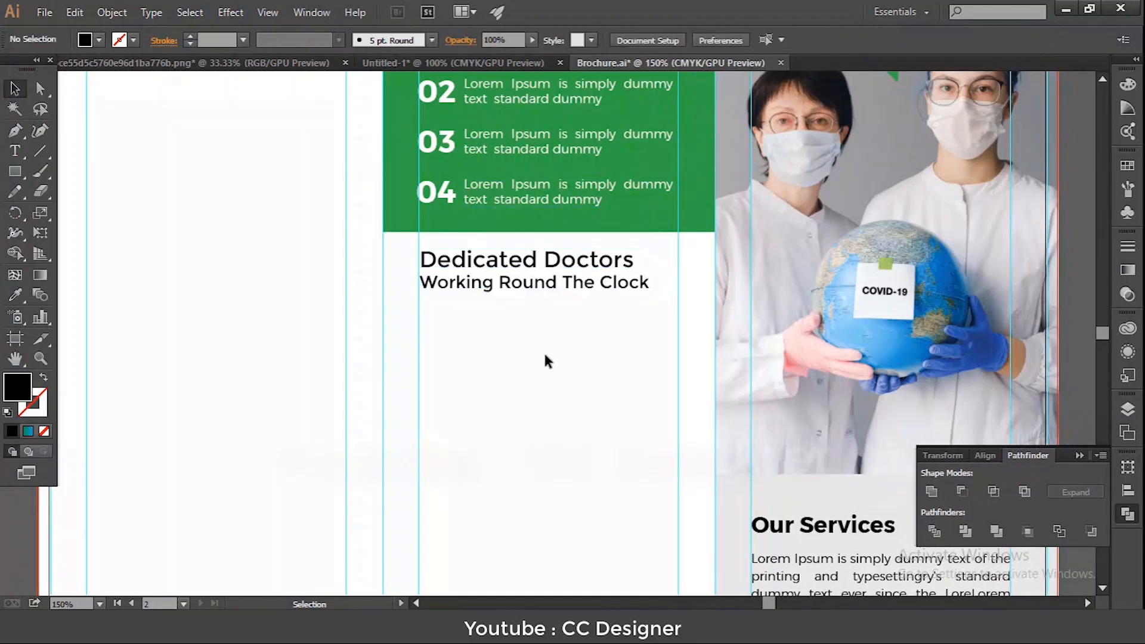
- Try 11, 14 and 18 pt leading on the "Dedicated Doctors Working Round The Clock" text, returning to Auto
left_click(553, 290)
left_click(508, 41)
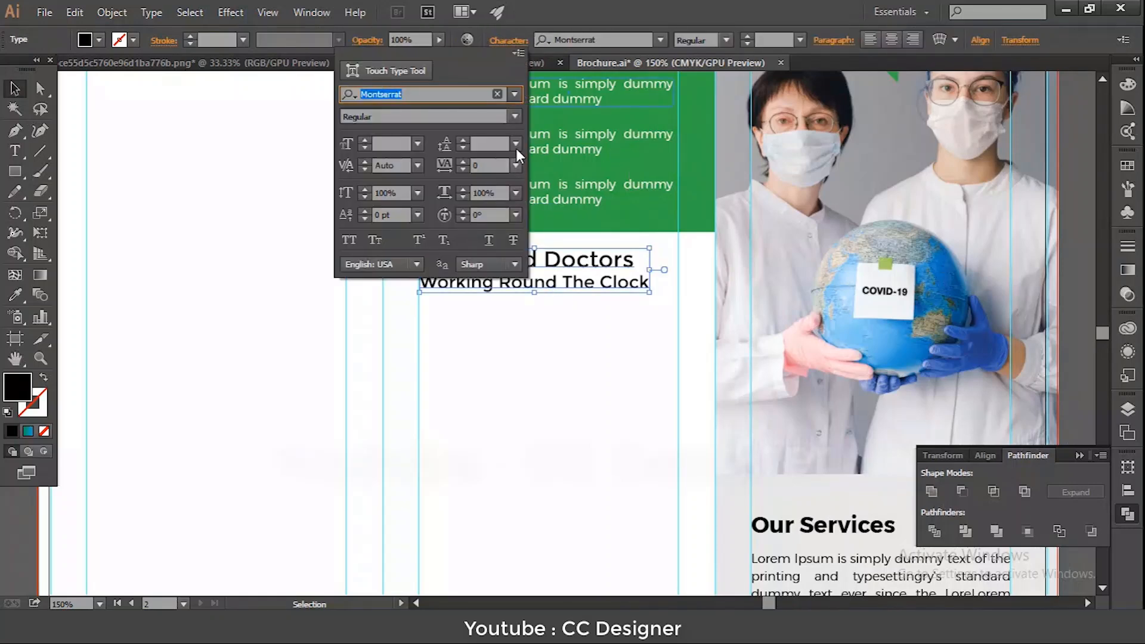
left_click(516, 144)
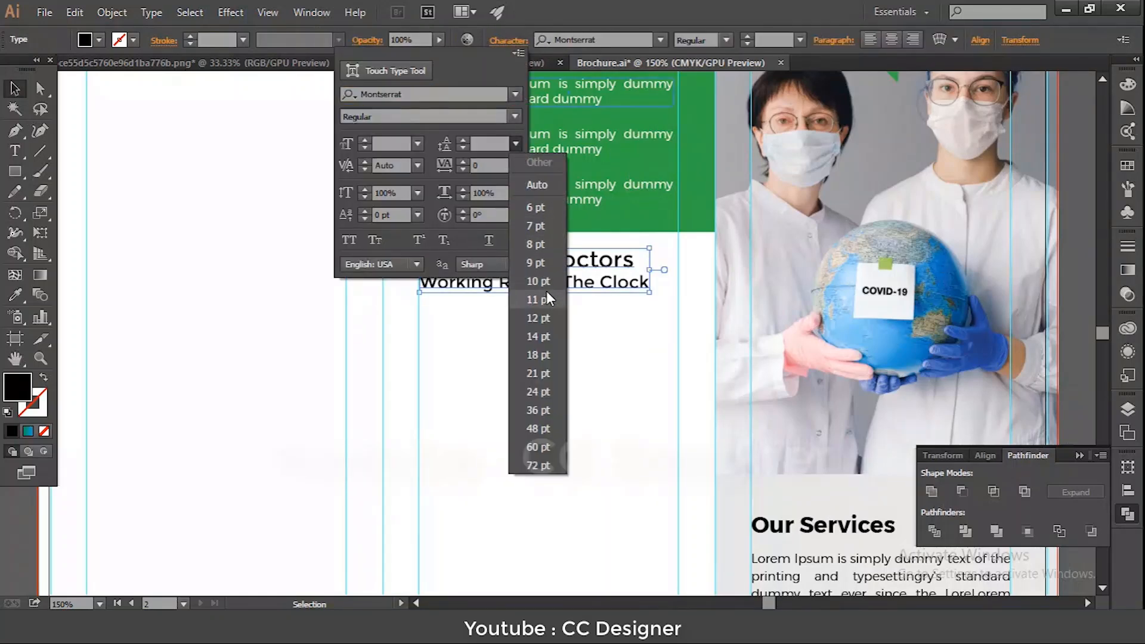
left_click(537, 299)
left_click(515, 145)
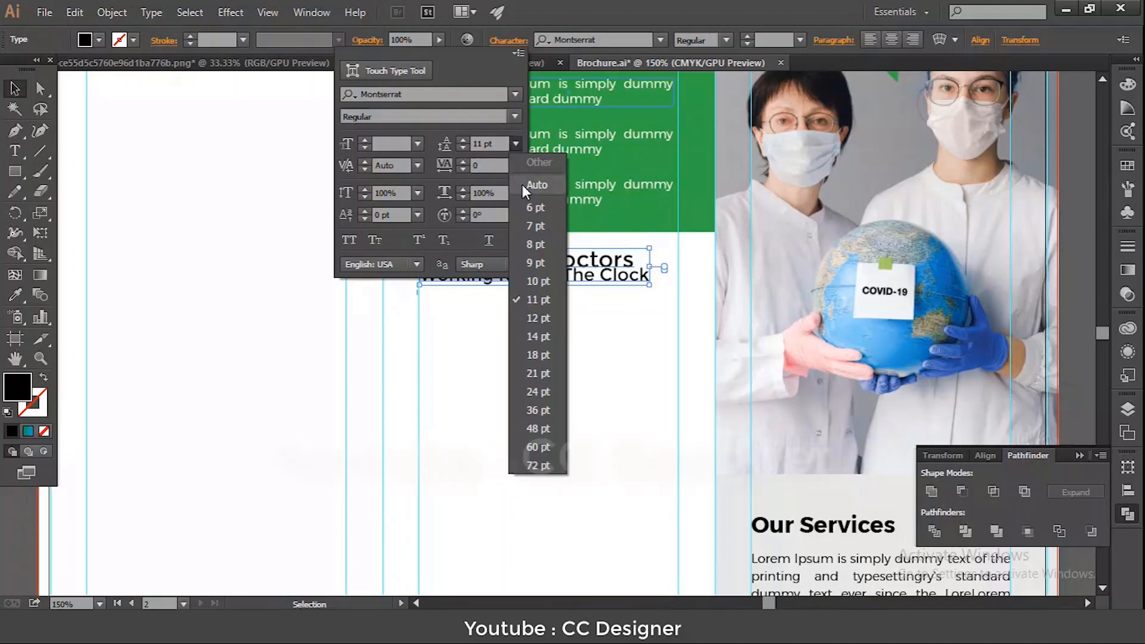
left_click(521, 185)
left_click(514, 144)
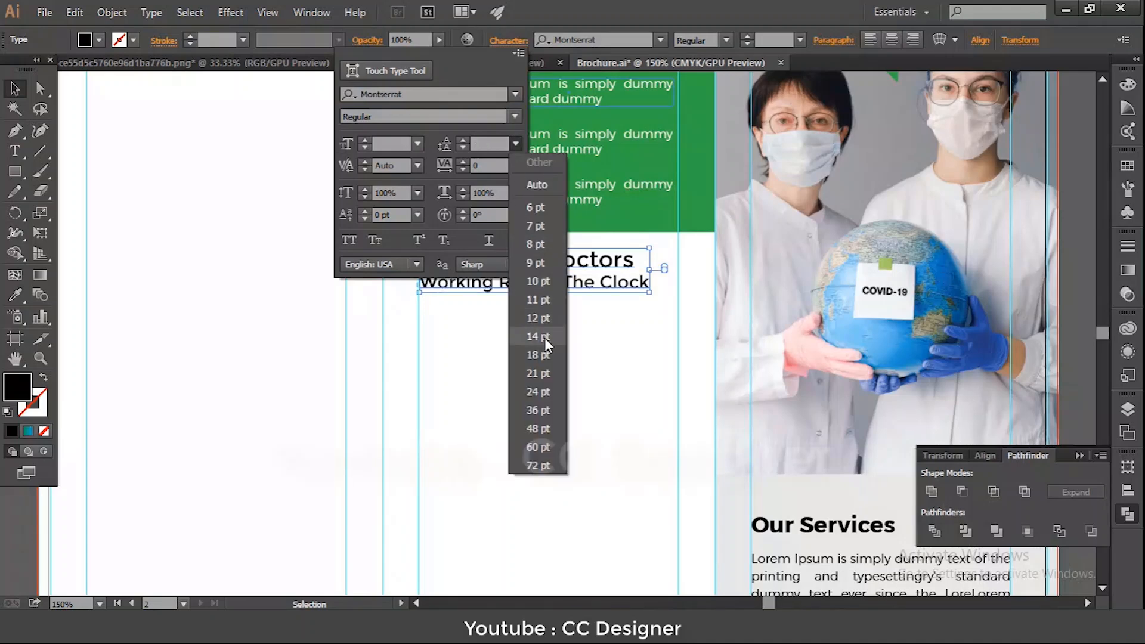
left_click(545, 337)
left_click(515, 145)
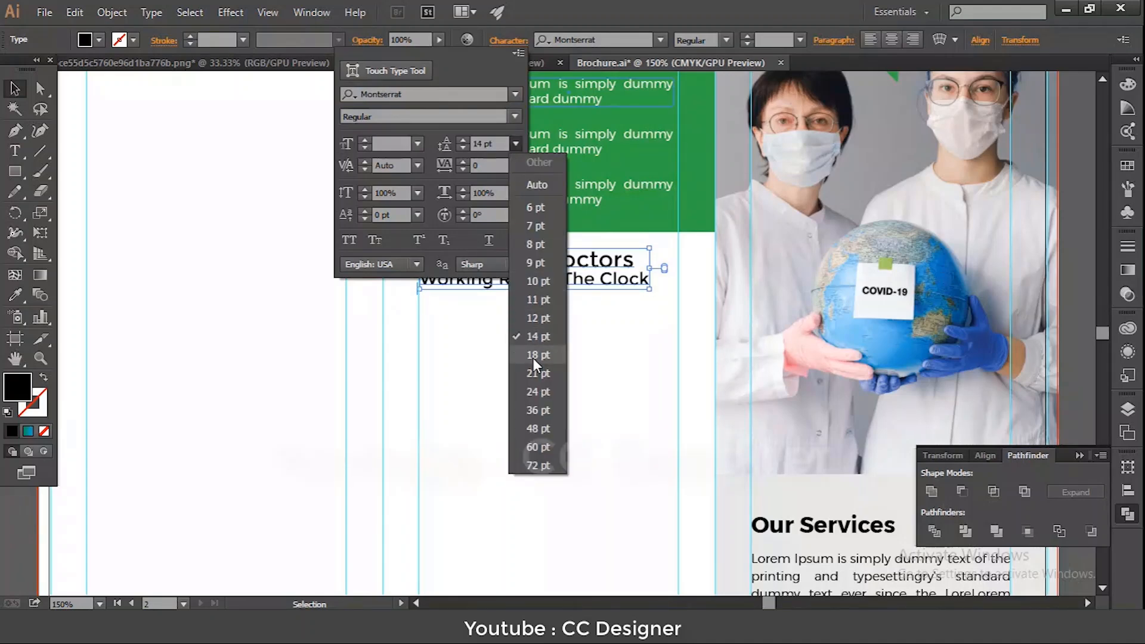
left_click(532, 357)
left_click(515, 144)
left_click(528, 186)
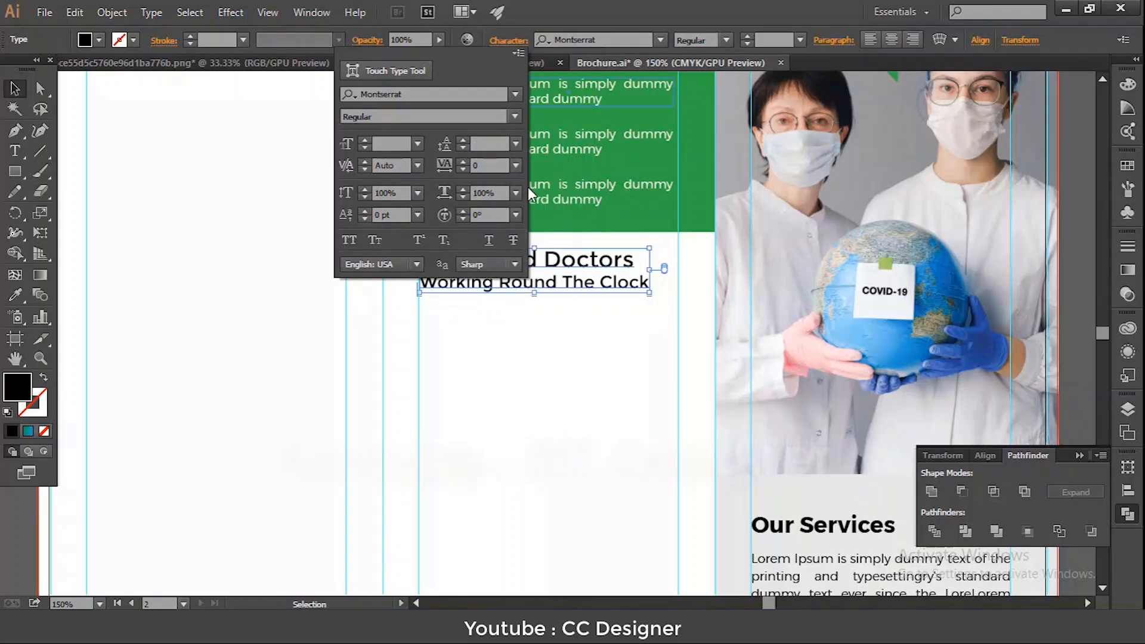
- Set the leading of the two-line "Dedicated Doctors" text to 20 pt and deselect it
left_click(516, 144)
left_click(542, 354)
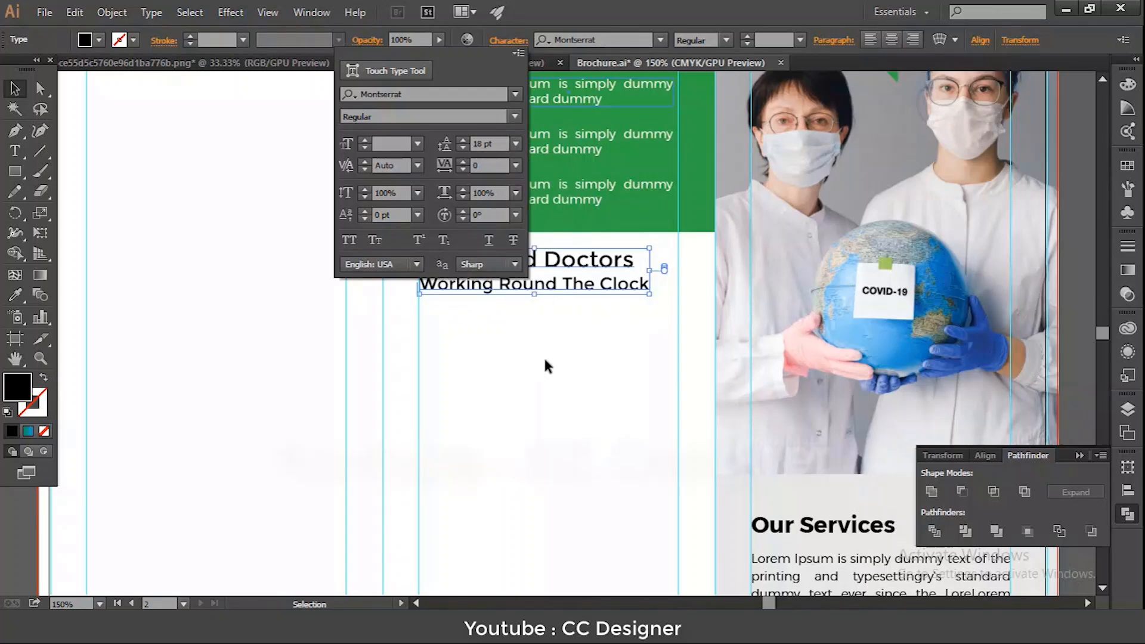
left_click(461, 138)
left_click(462, 138)
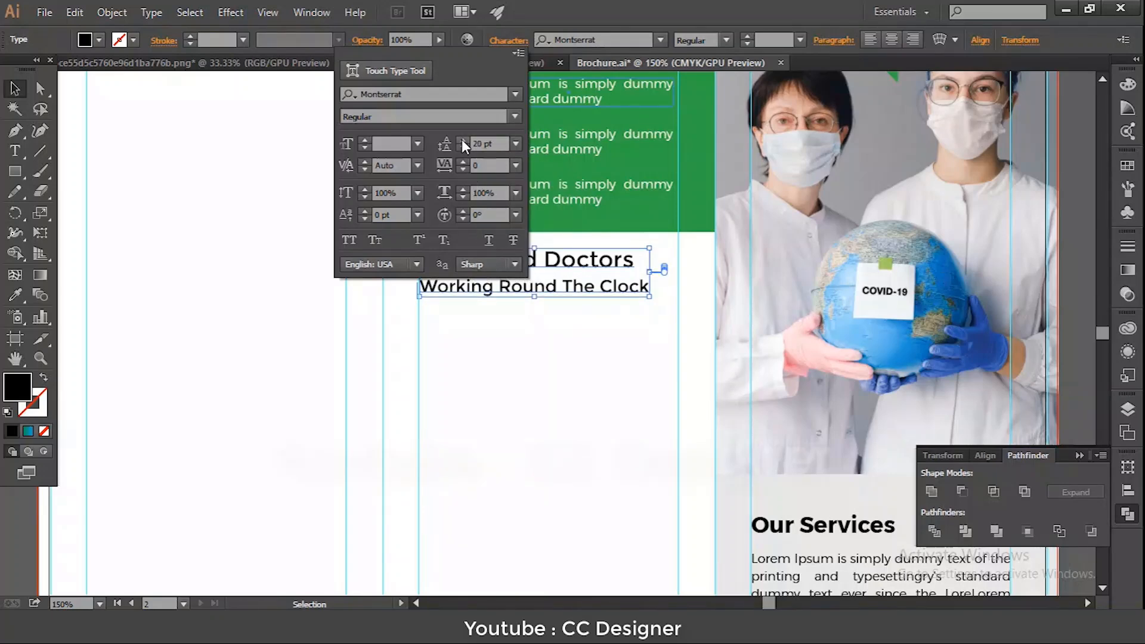
left_click(24, 95)
left_click(133, 163)
- Delete the final word "dummy" from the Lorem Ipsum paragraph below "Working Round The Clock" and deselect the text
scroll(207, 225, "down", 2)
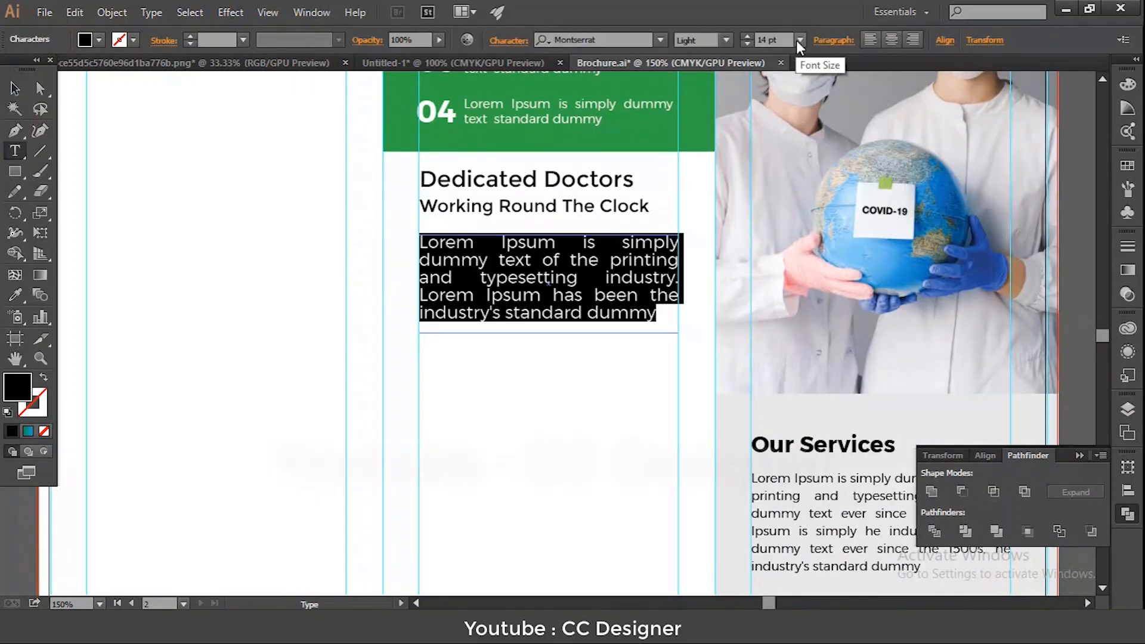
left_click(835, 40)
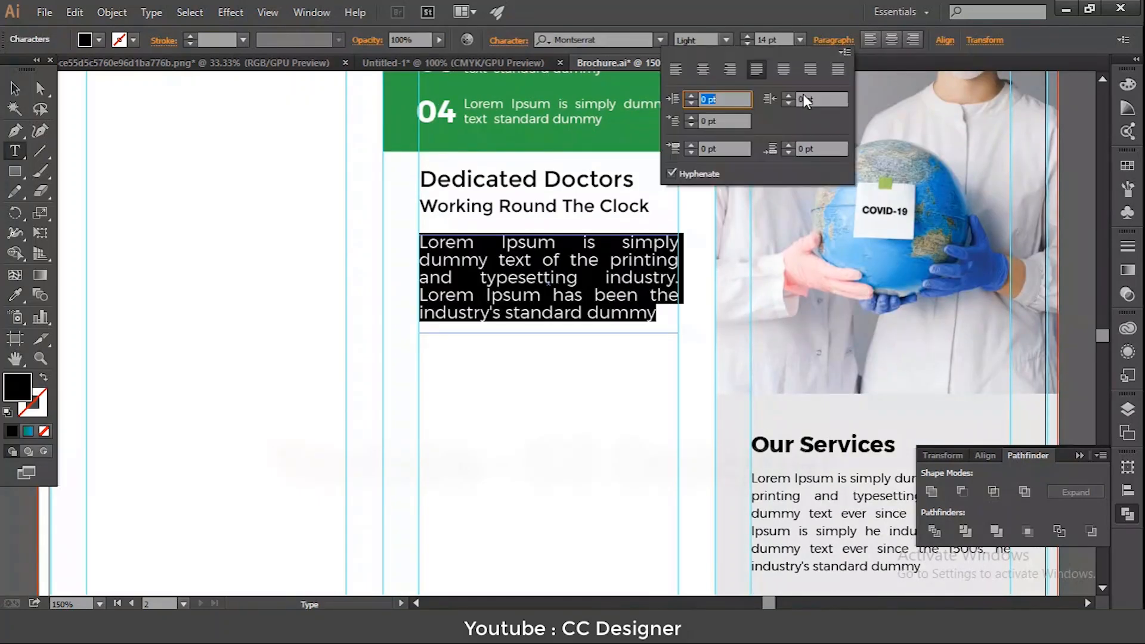
left_click(583, 298)
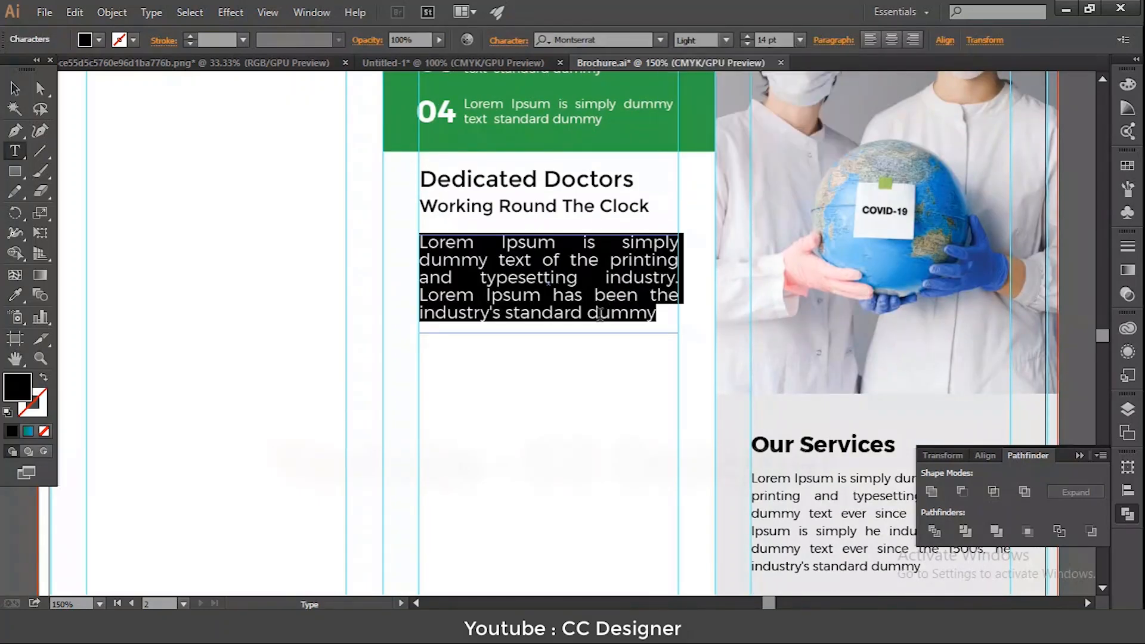
left_click_drag(588, 312, 682, 314)
key("BackSpace")
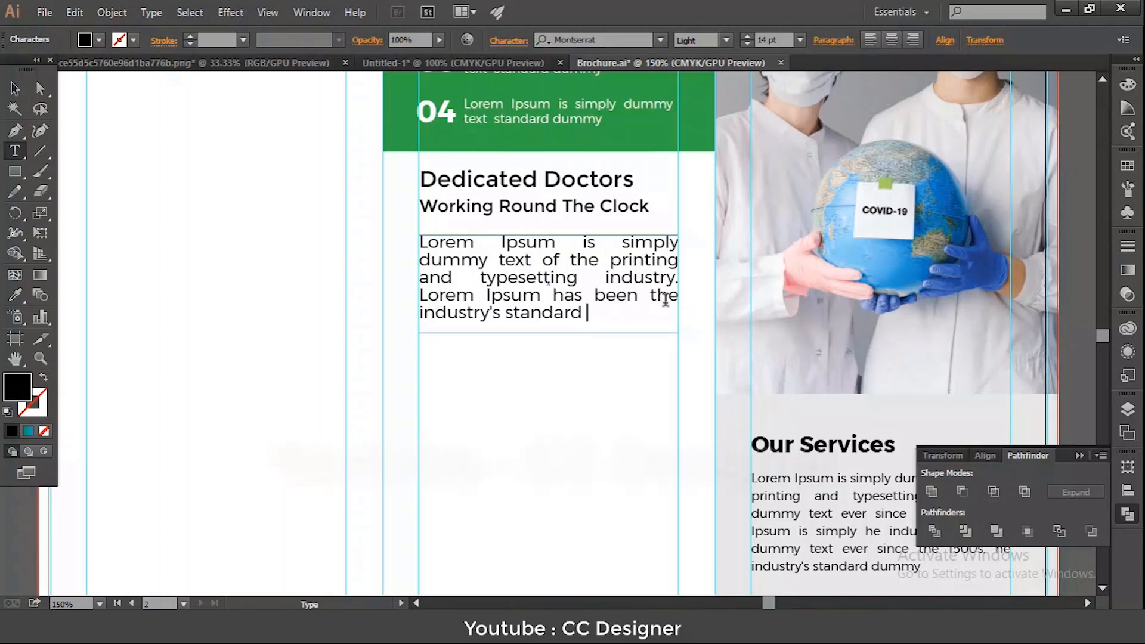
left_click(15, 89)
left_click(152, 204)
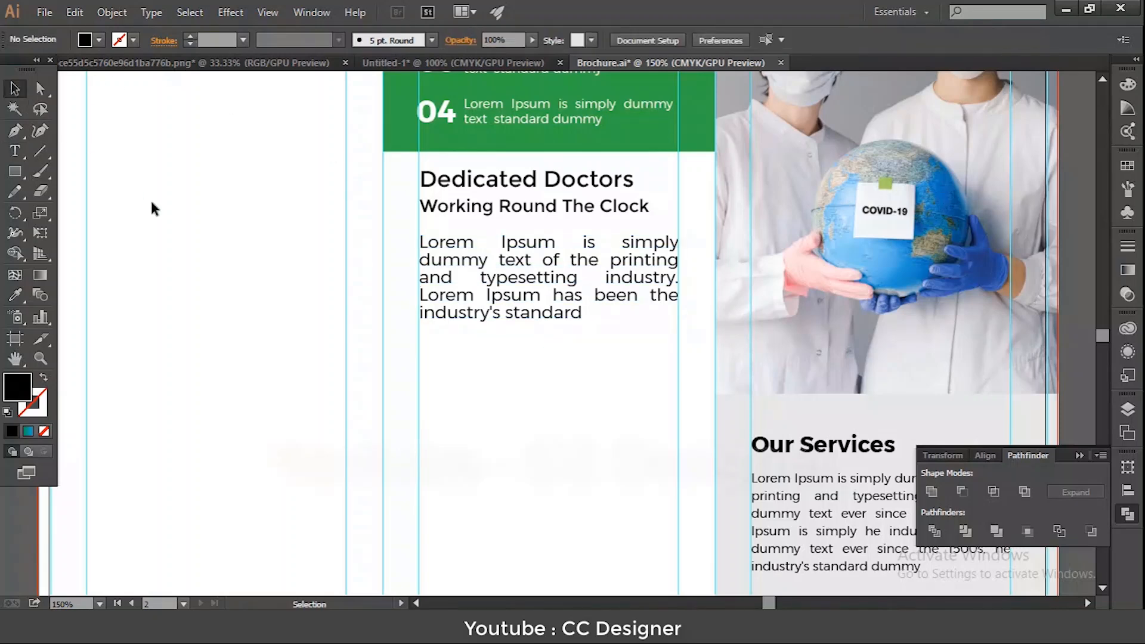
- Copy the light grey "Our Services" rectangle behind the "Dedicated Doctors" text, flush below the green panel, and narrow it to 3.667 in
scroll(546, 330, "down", 3)
left_click(794, 484)
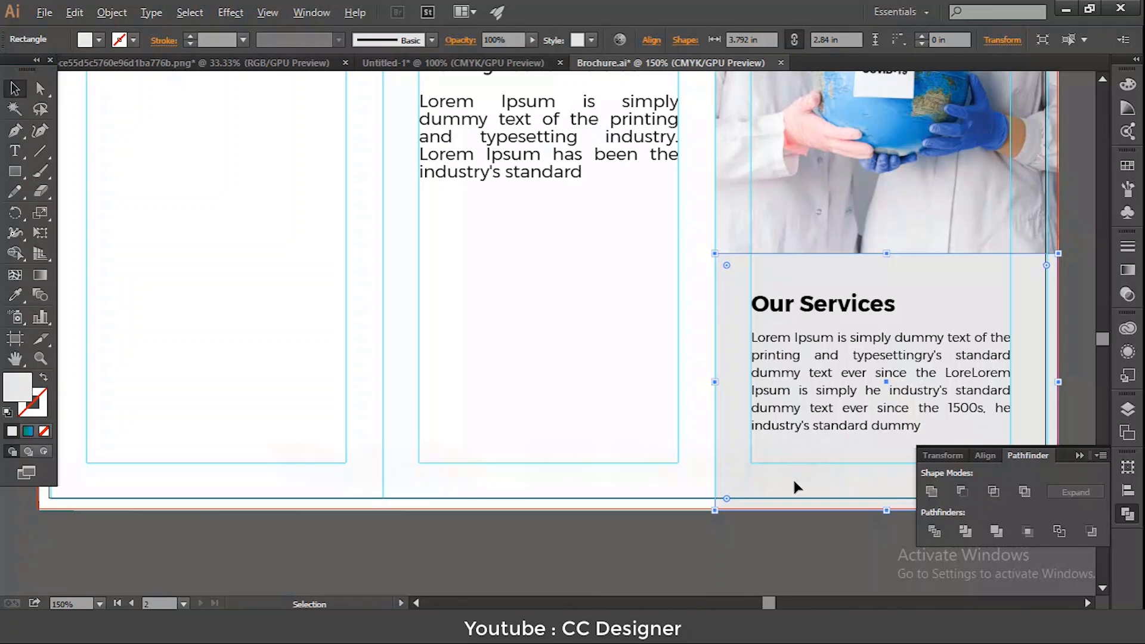
left_click_drag(793, 486, 462, 357)
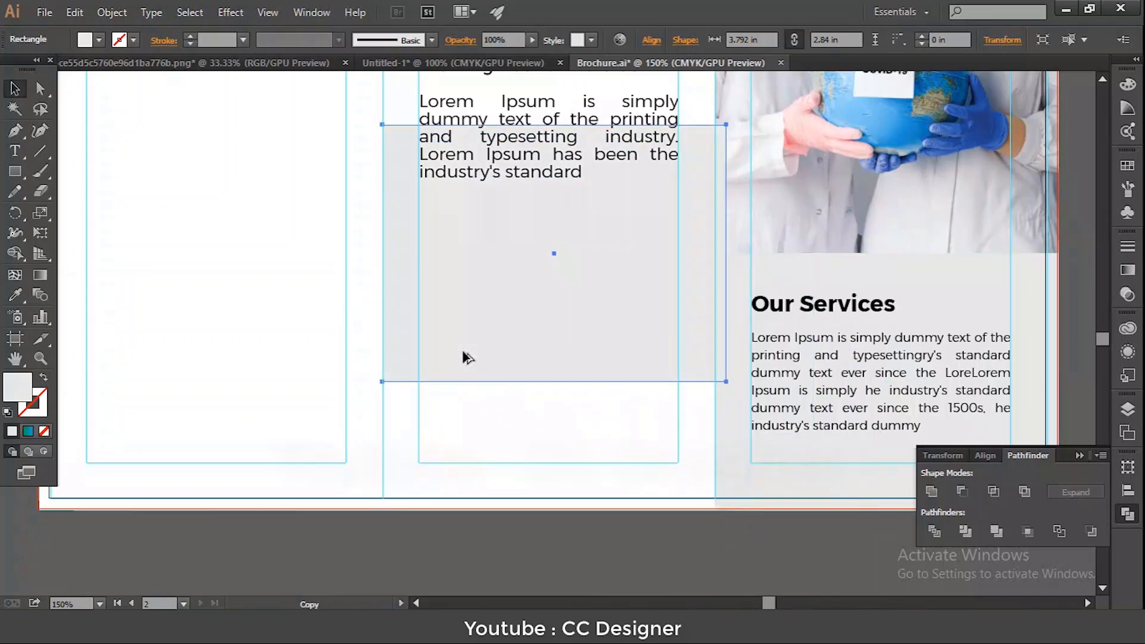
scroll(498, 373, "up", 3)
left_click_drag(518, 422, 511, 308)
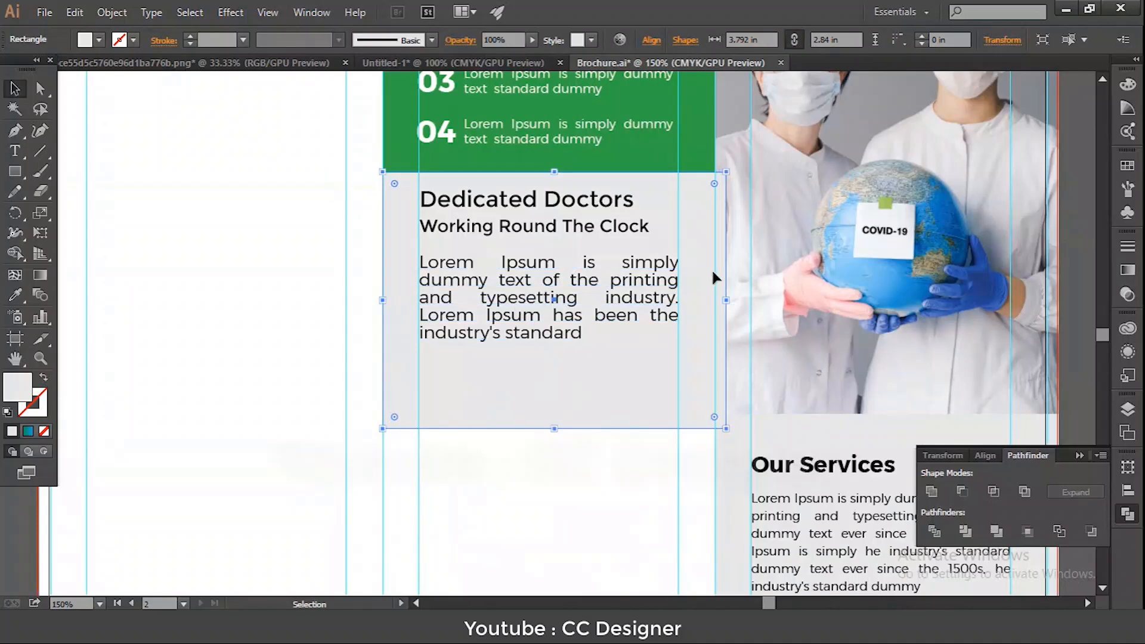
left_click_drag(727, 298, 715, 299)
scroll(765, 327, "down", 5)
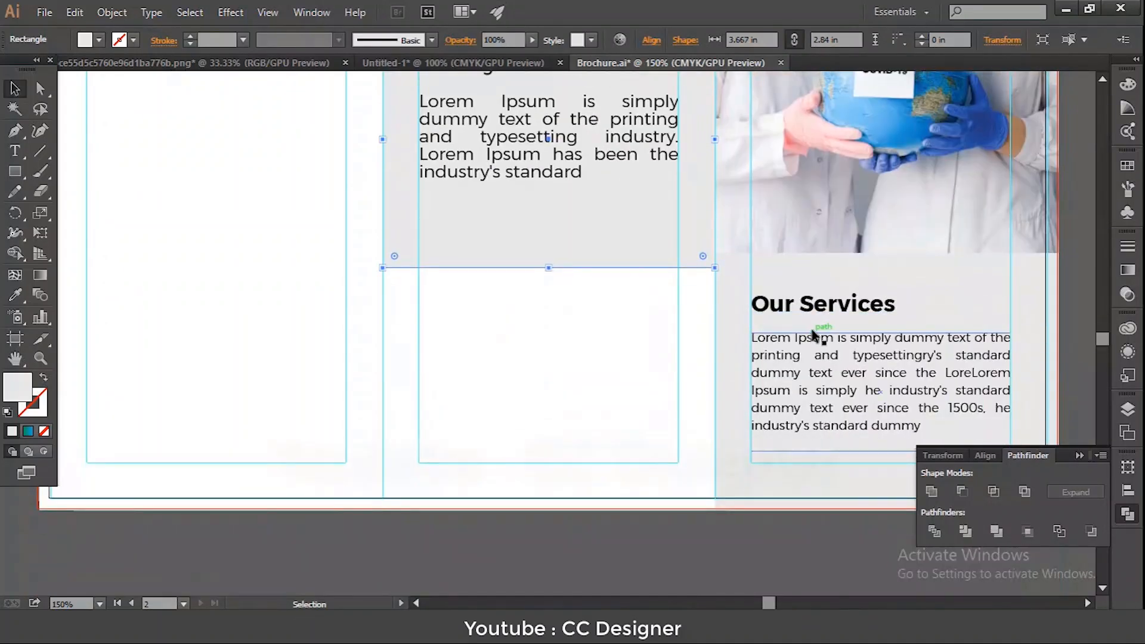
scroll(596, 348, "up", 4)
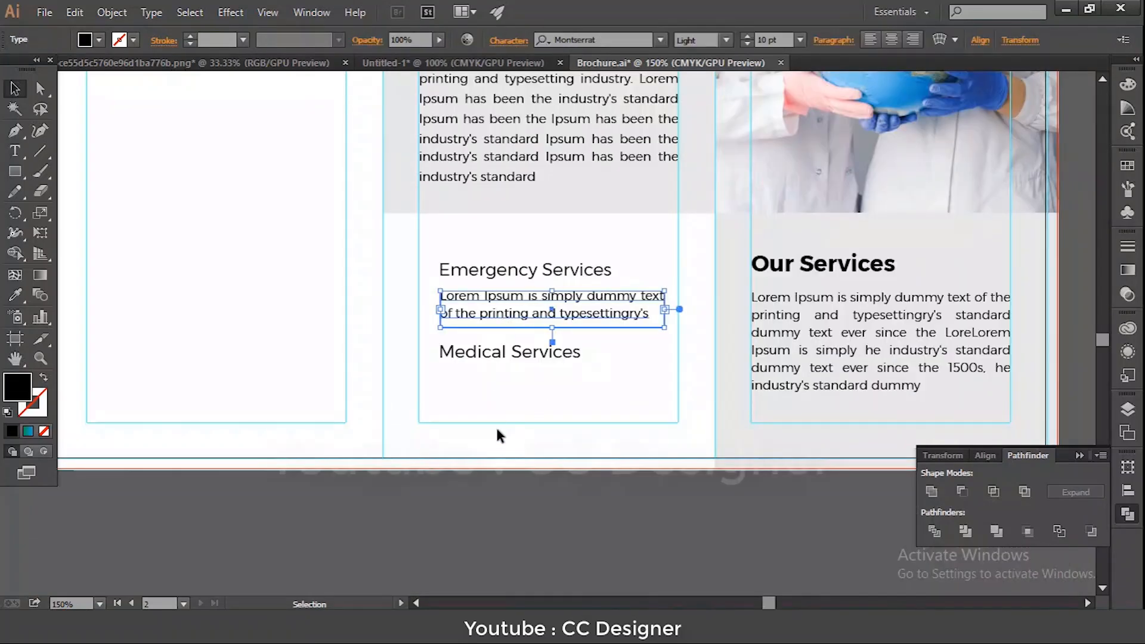
- Duplicate the two-line description under "Emergency Services" and place the copy below the "Medical Services" heading
left_click(500, 435)
left_click_drag(513, 311, 513, 397)
left_click_drag(445, 324, 492, 392)
key("ctrl+z")
- Shift the "Medical Services" and "Emergency Services" headings with their descriptions right until the descriptions reach the margin guide
left_click_drag(430, 343, 505, 393)
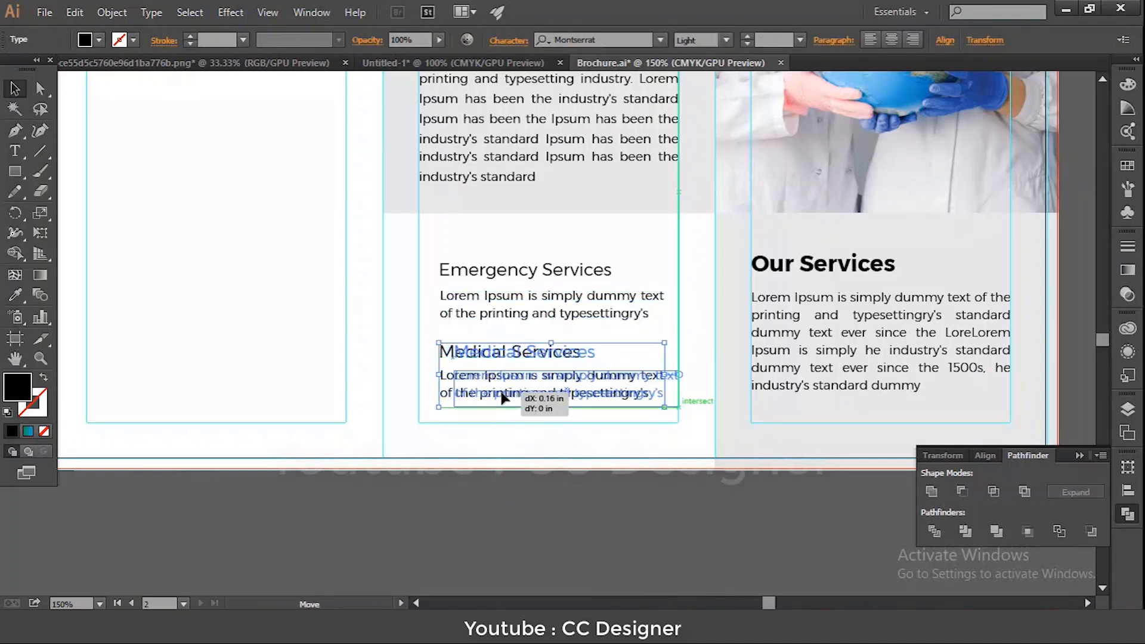
left_click(511, 491)
left_click_drag(500, 315, 518, 358)
left_click(640, 481)
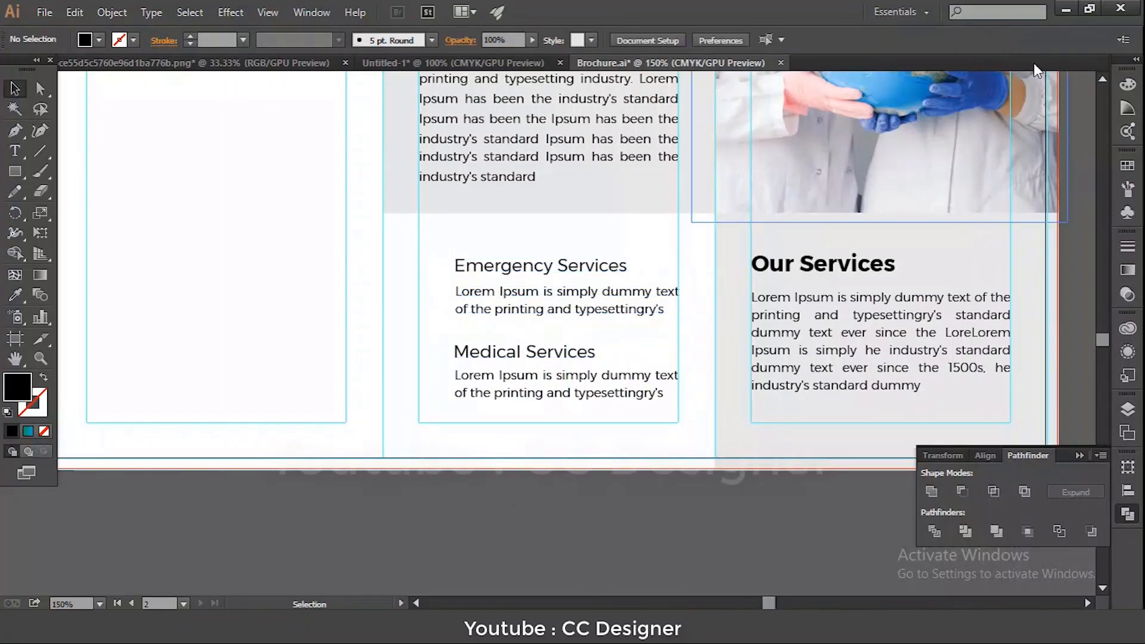
- Switch to File Explorer, extract the Icon Collection archive into the Brochure Design folder with 7-Zip, and open the eps folder
left_click(1059, 13)
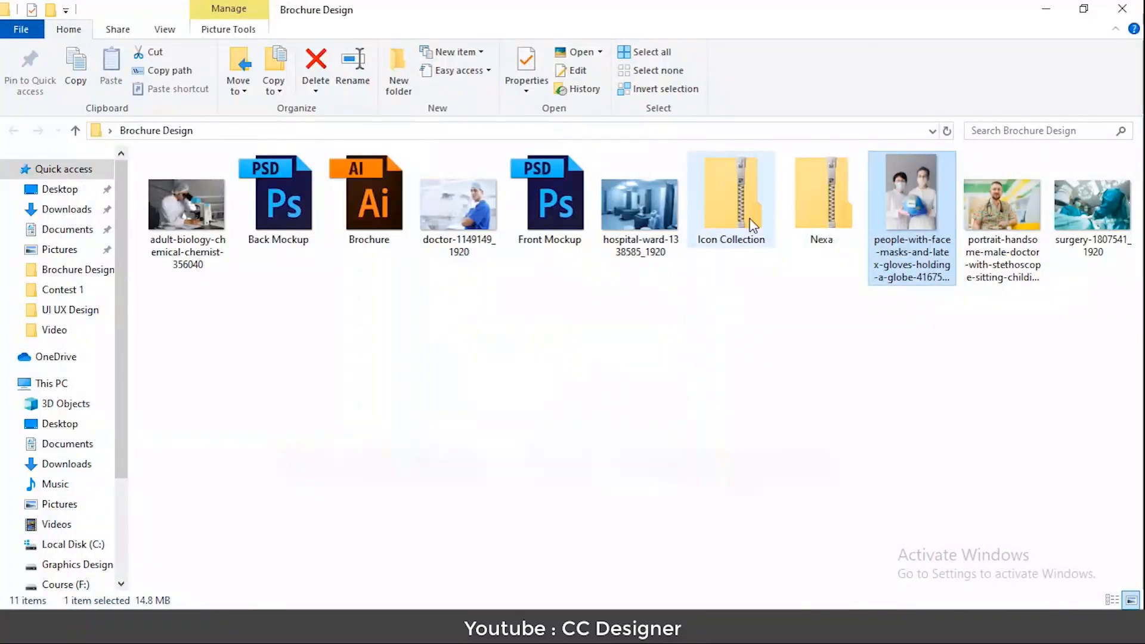
left_click(752, 238)
right_click(752, 238)
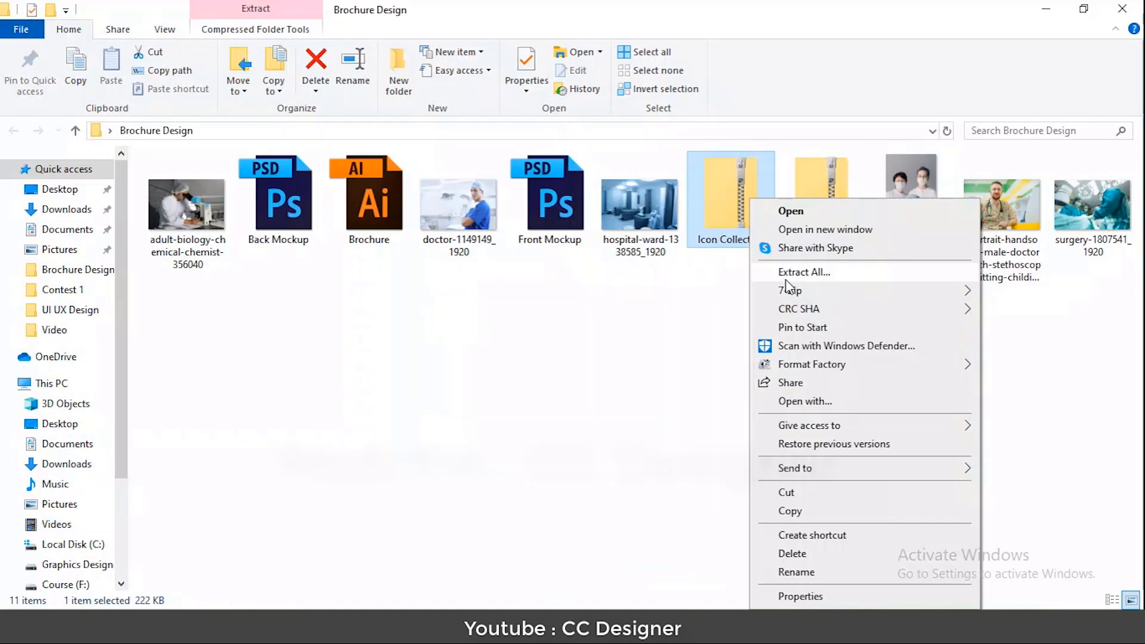
mouse_move(788, 298)
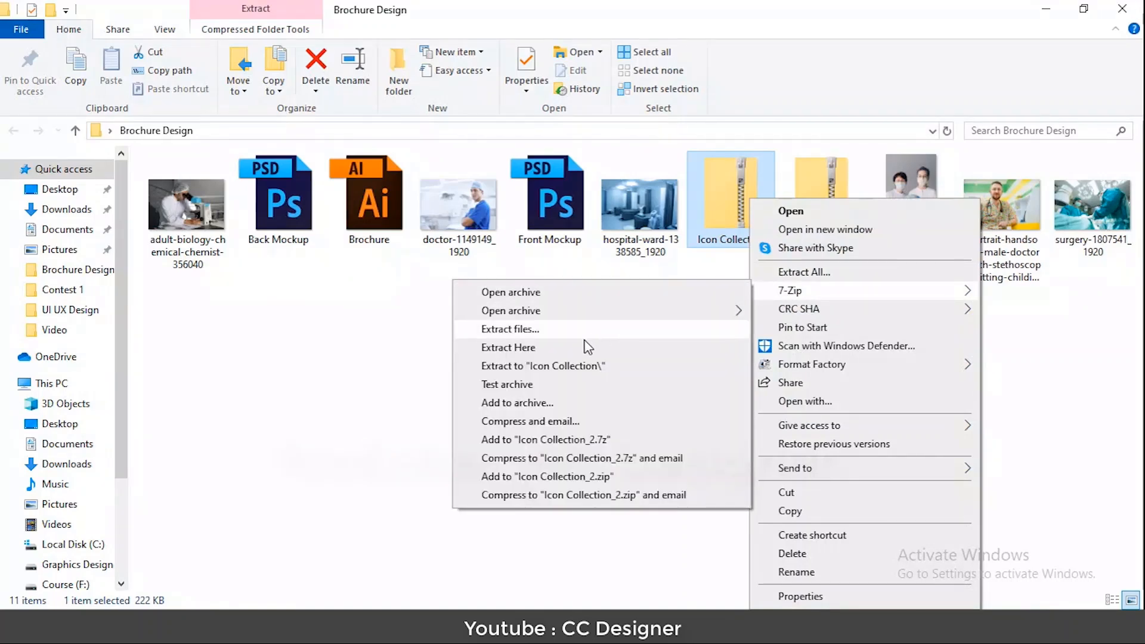
left_click(577, 351)
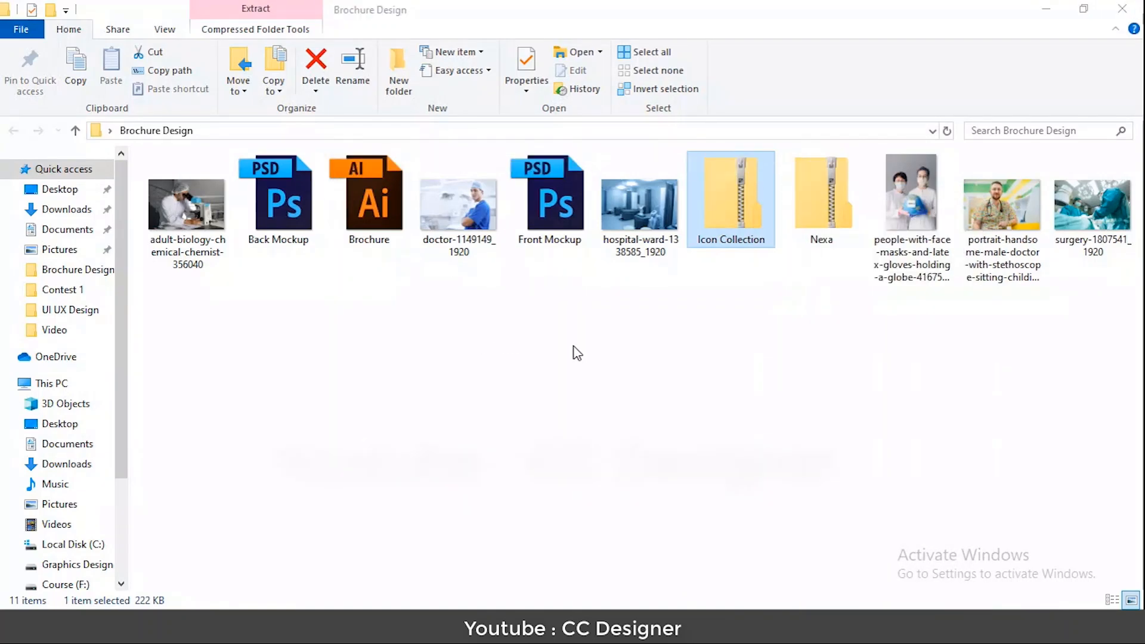
double_click(186, 200)
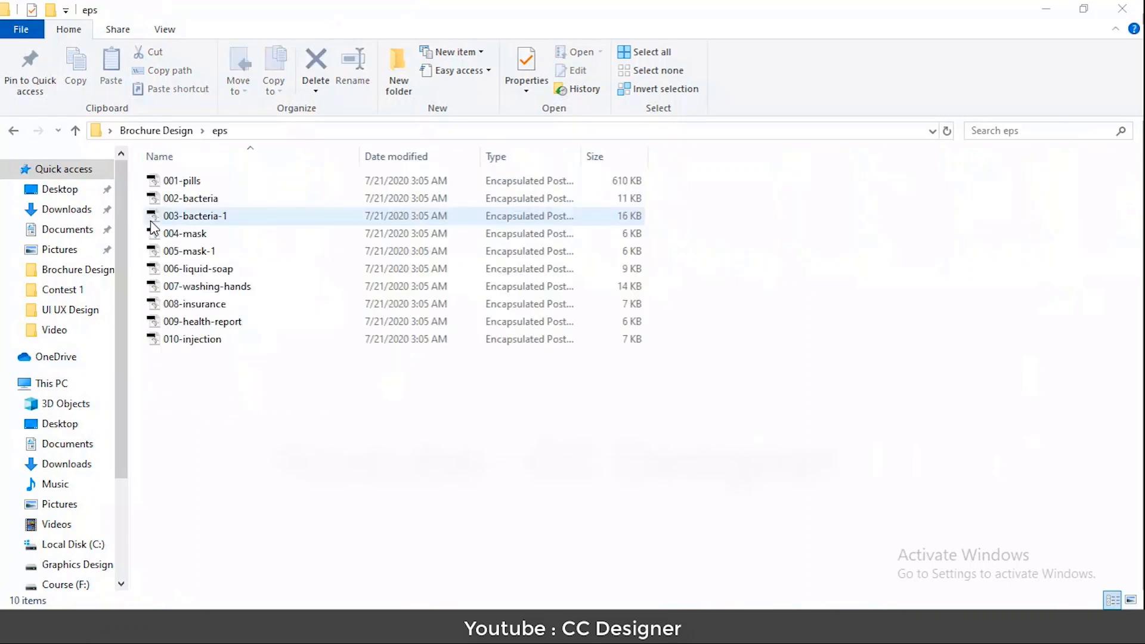
- Select all the EPS icon files from 001-pills to 010-injection and open them in Illustrator
left_click_drag(165, 372, 184, 176)
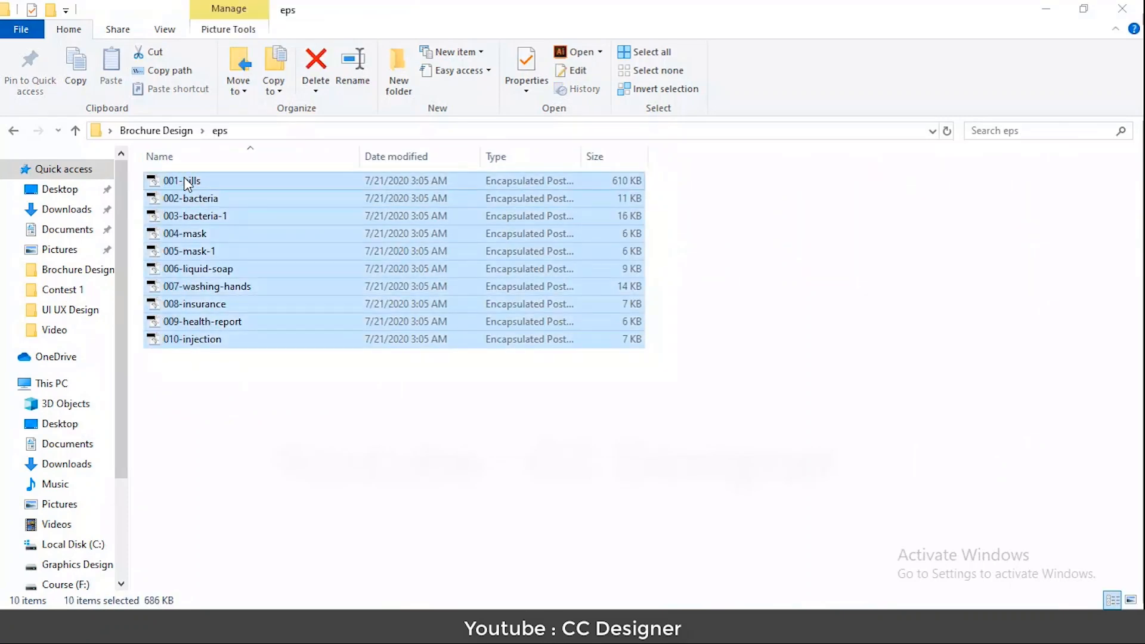
right_click(184, 177)
key("Escape")
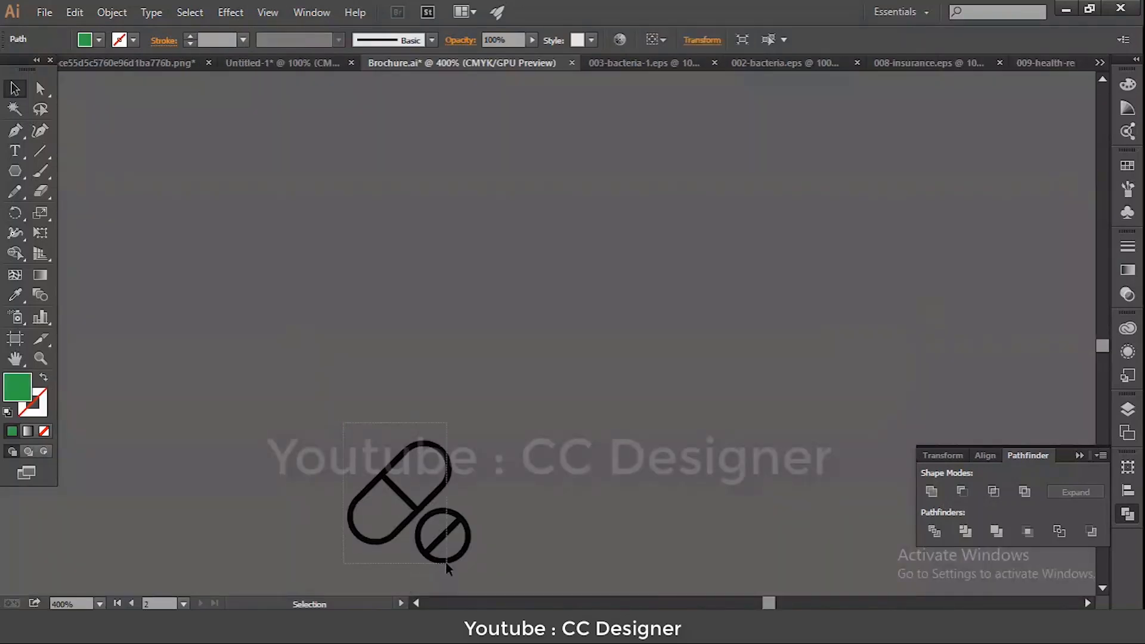
- Move the black pills icon onto the green rounded shape beside "Medical Services" and bring it to the front
left_click_drag(446, 562, 449, 239)
scroll(453, 298, "up", 5)
scroll(456, 357, "up", 2)
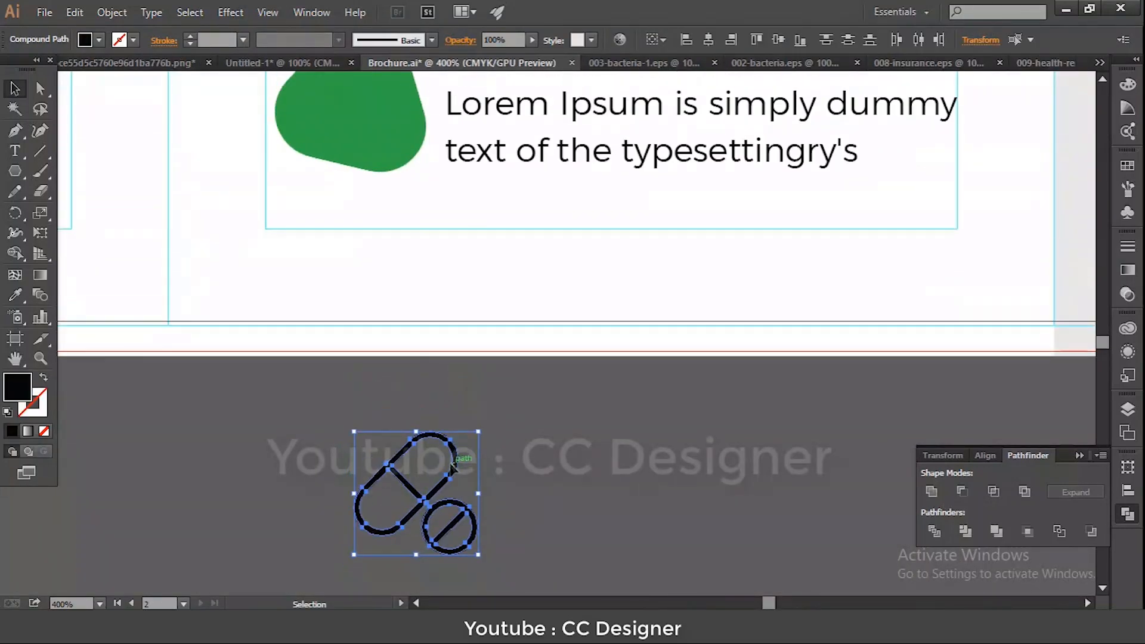
left_click_drag(449, 460, 377, 114)
scroll(377, 178, "up", 4)
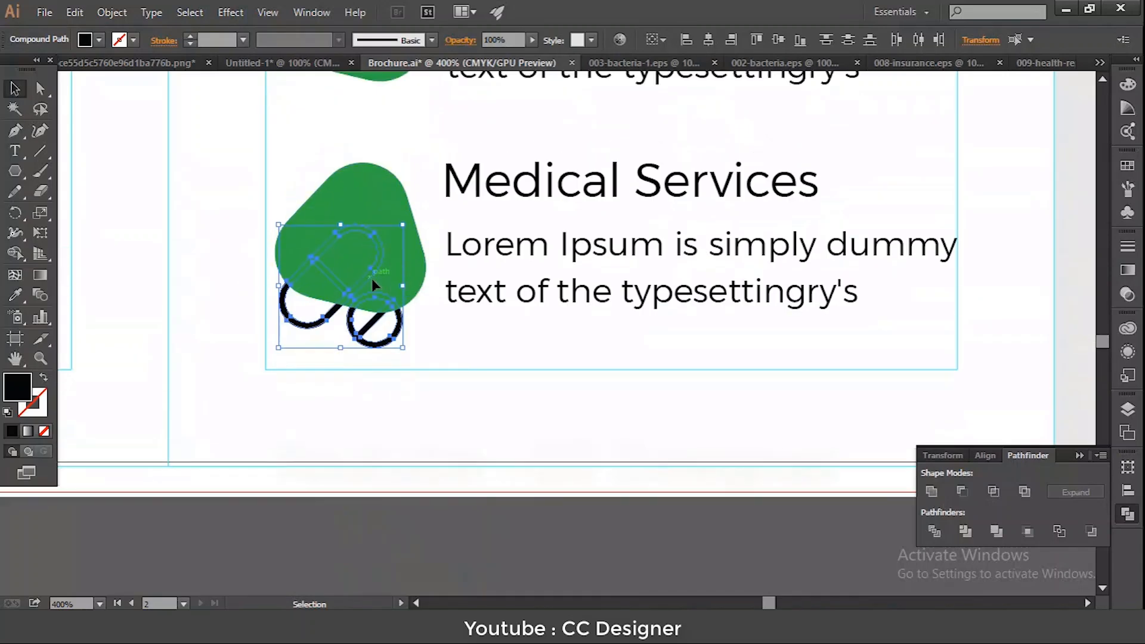
right_click(371, 278)
mouse_move(539, 419)
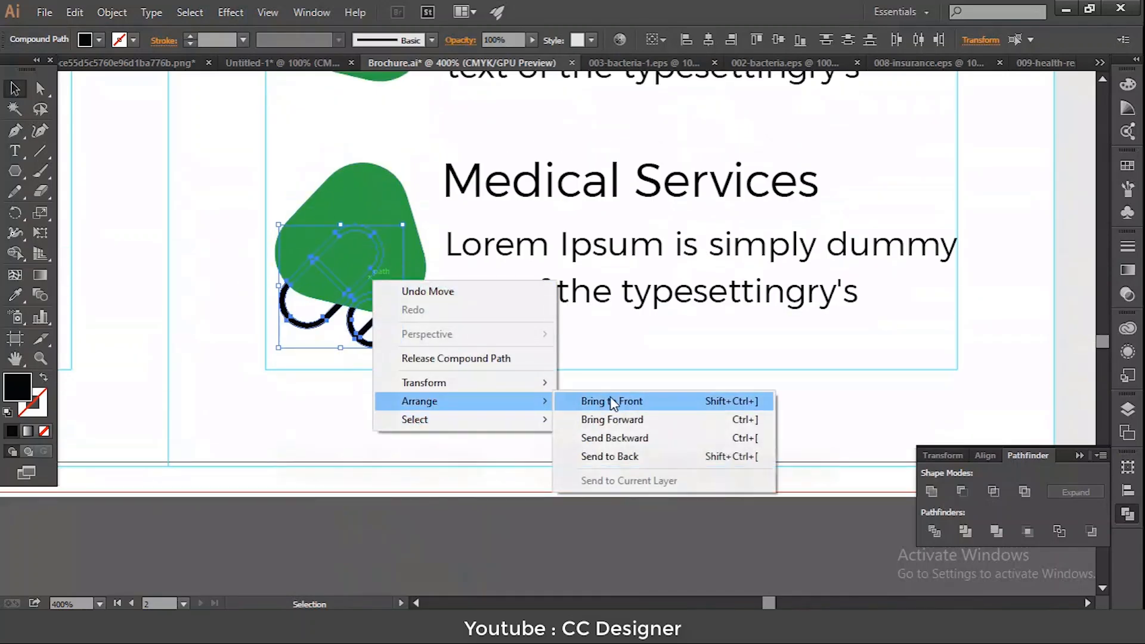
left_click(608, 402)
- Scale the pills icon down to fit inside the green shape and nudge it to the shape's centre
left_click_drag(368, 281, 373, 225)
left_click_drag(408, 169, 391, 187)
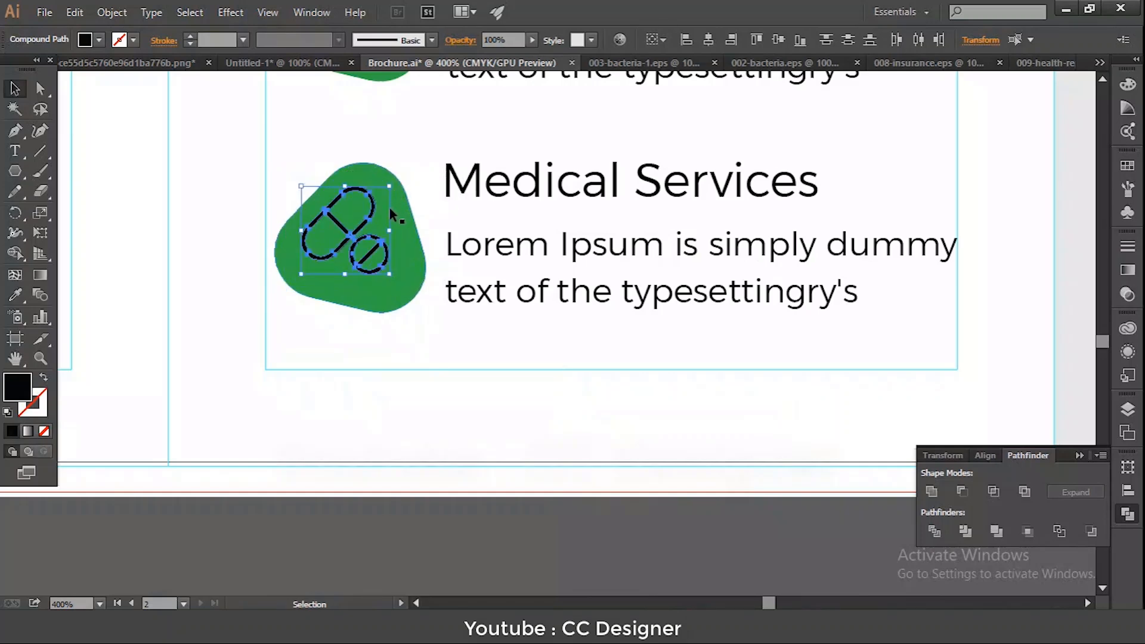
key("Right")
key("Right")
key("Down")
key("Down")
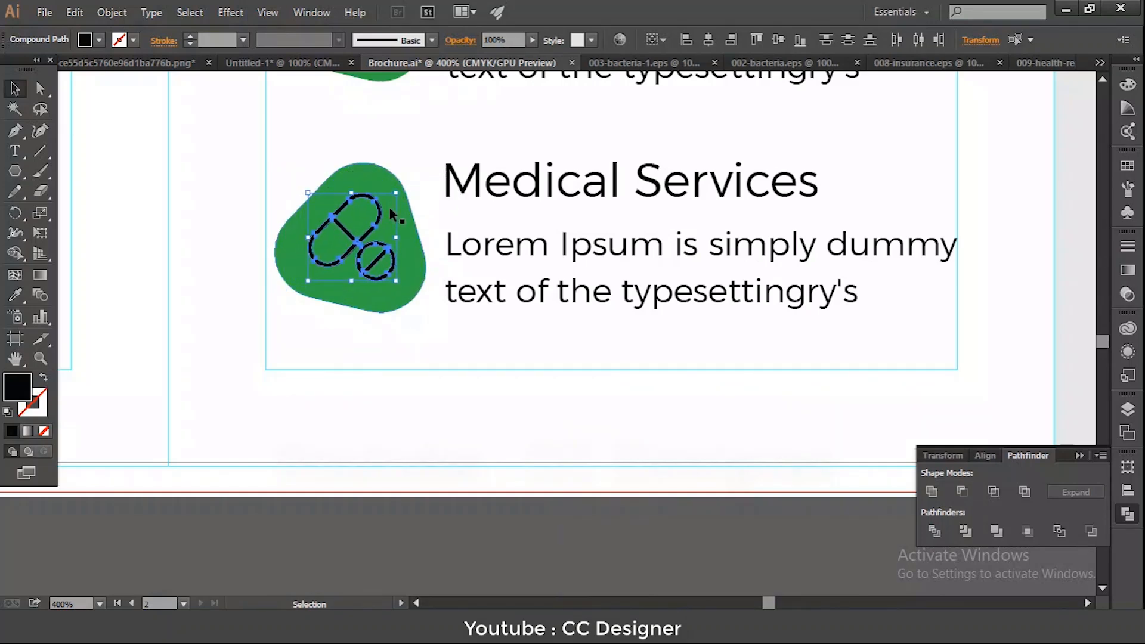
- Fill the pills icon with white, deselect it, and return the view to 150%
left_click(100, 41)
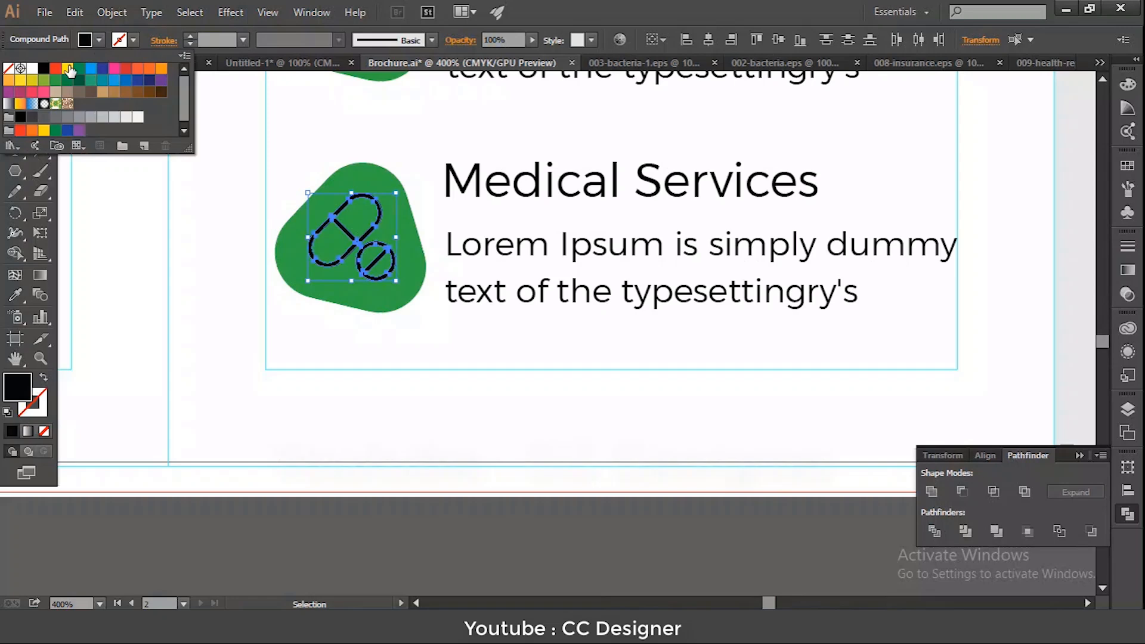
left_click(32, 69)
left_click(272, 535)
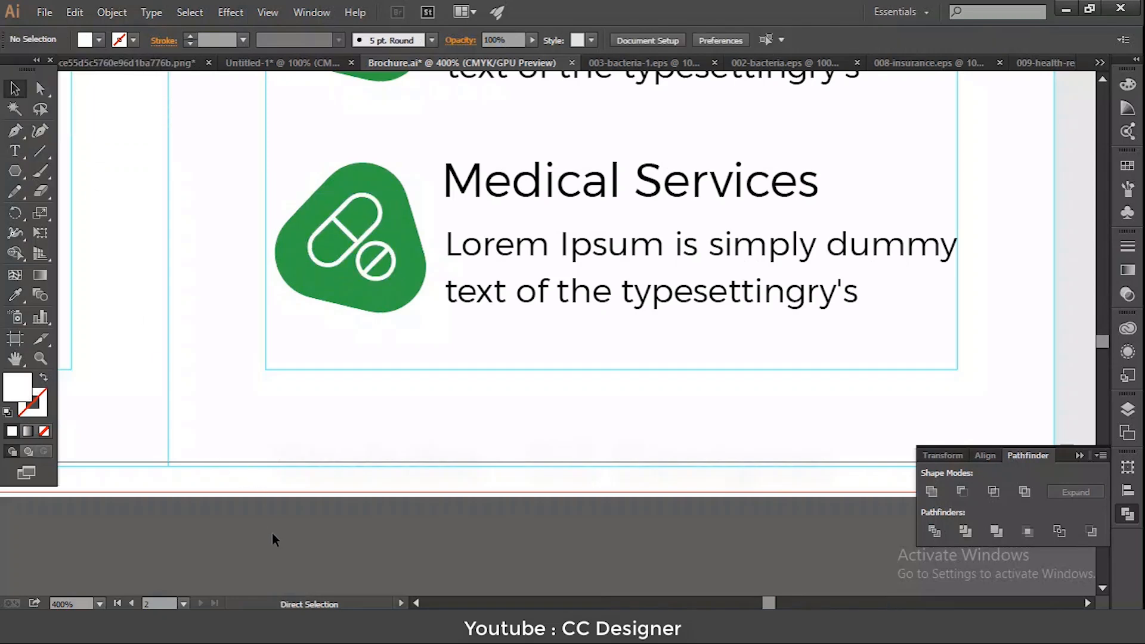
key("ctrl+0")
key("ctrl+equal")
key("ctrl+equal")
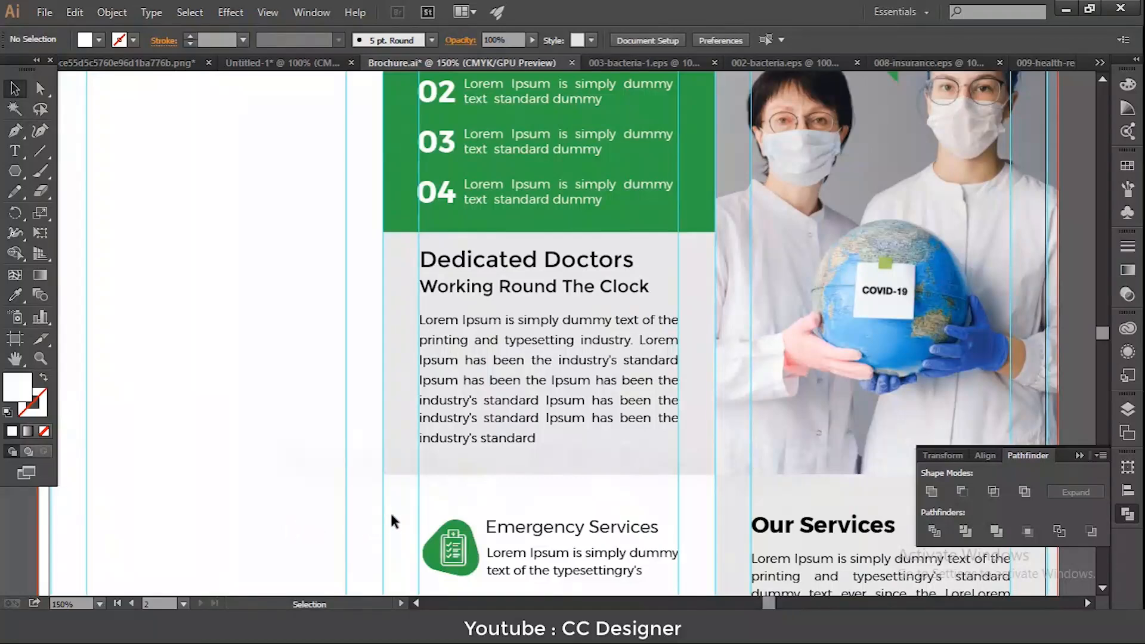
- Change the "Emergency Services" and "Medical Services" headings to the Regular font style
scroll(427, 522, "down", 3)
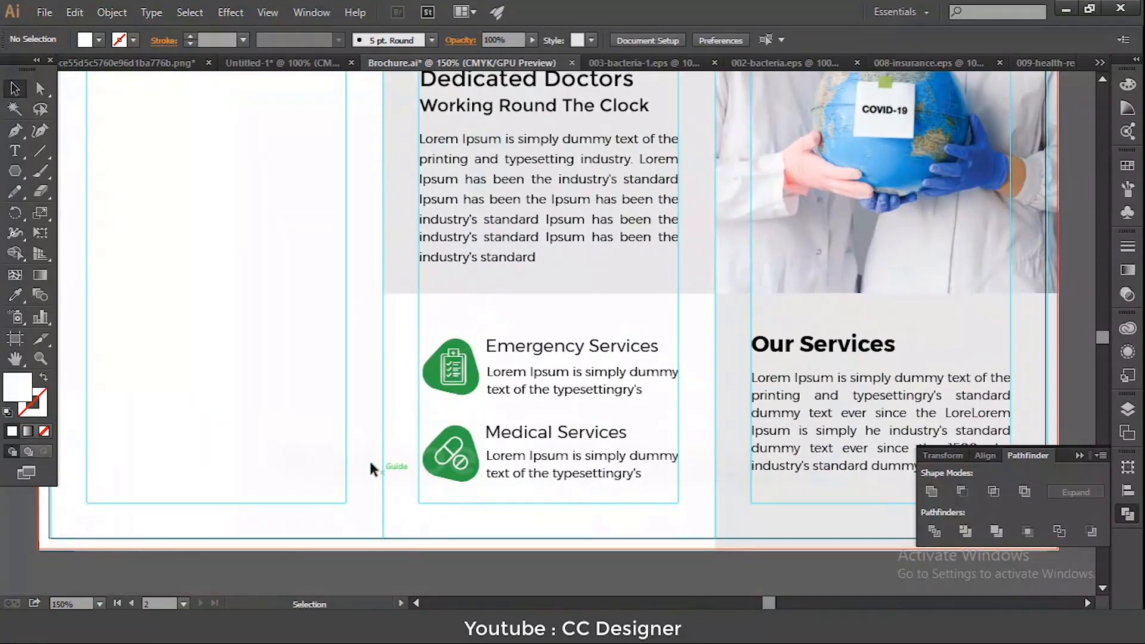
left_click(538, 351)
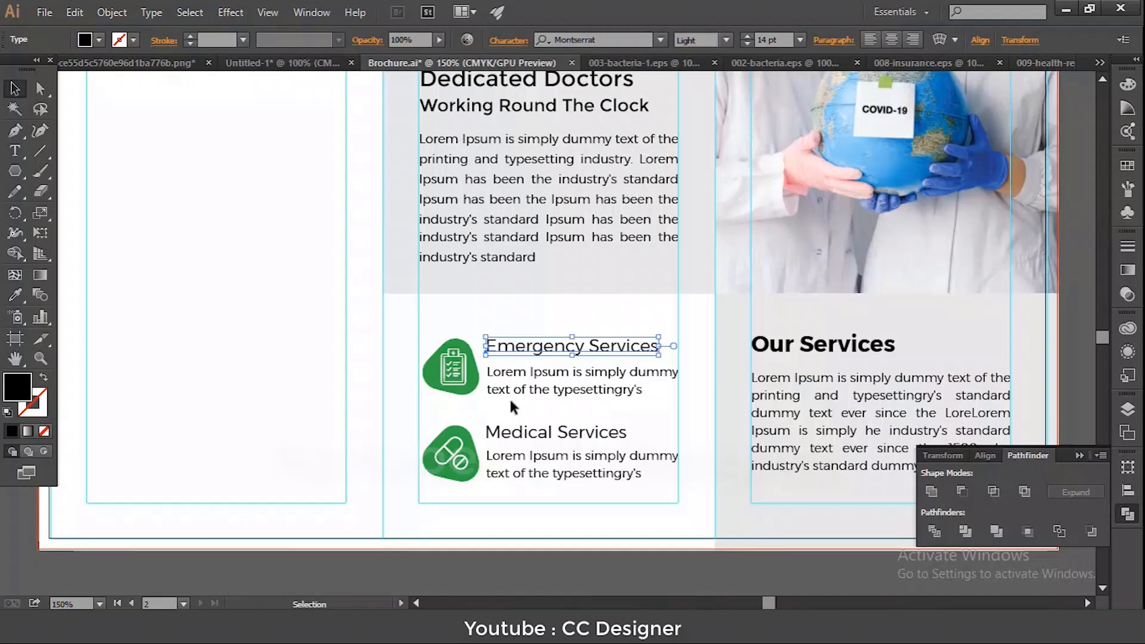
left_click(726, 40)
left_click(707, 95)
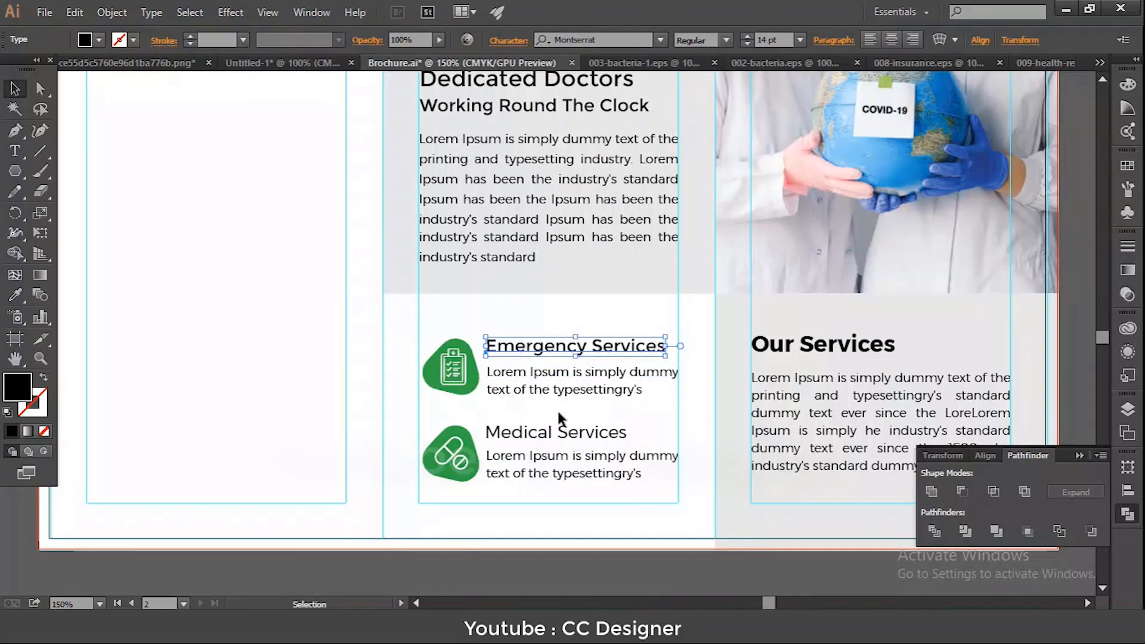
left_click(570, 437)
left_click(724, 39)
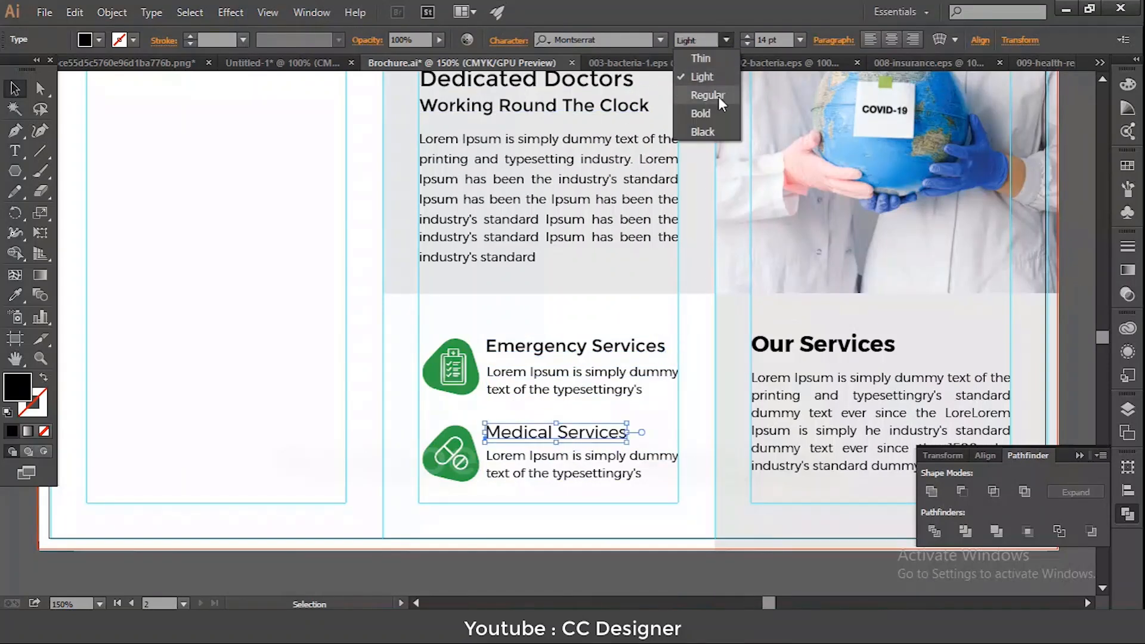
left_click(718, 97)
left_click(519, 555)
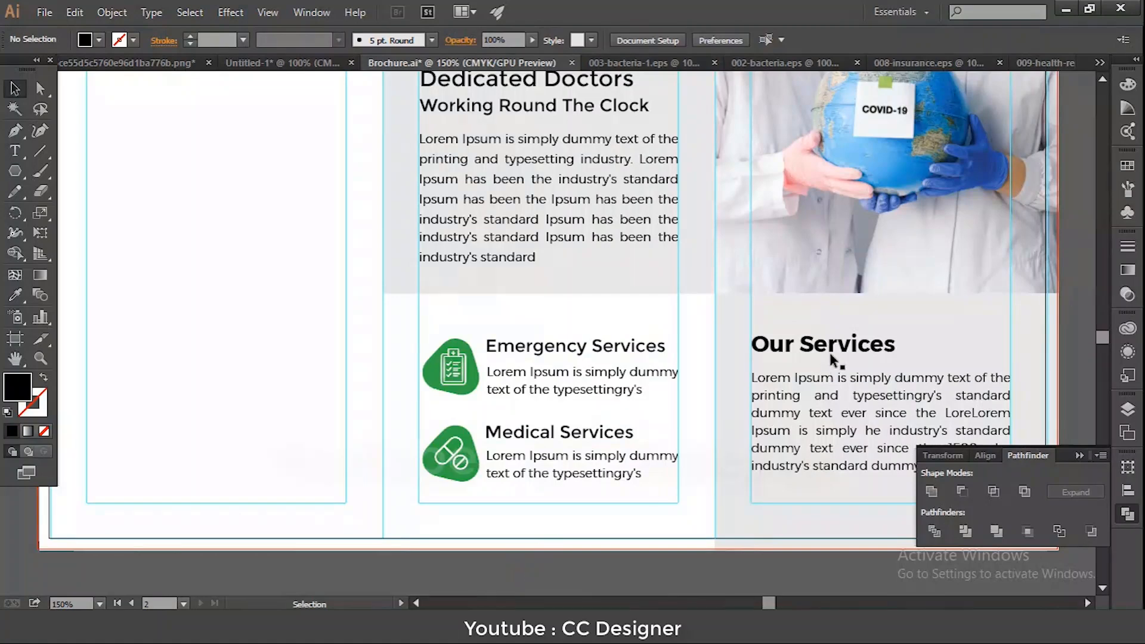
- Change the black "Our Services" heading under the COVID-19 photo to the Regular font style and deselect it
left_click(766, 355)
left_click(726, 40)
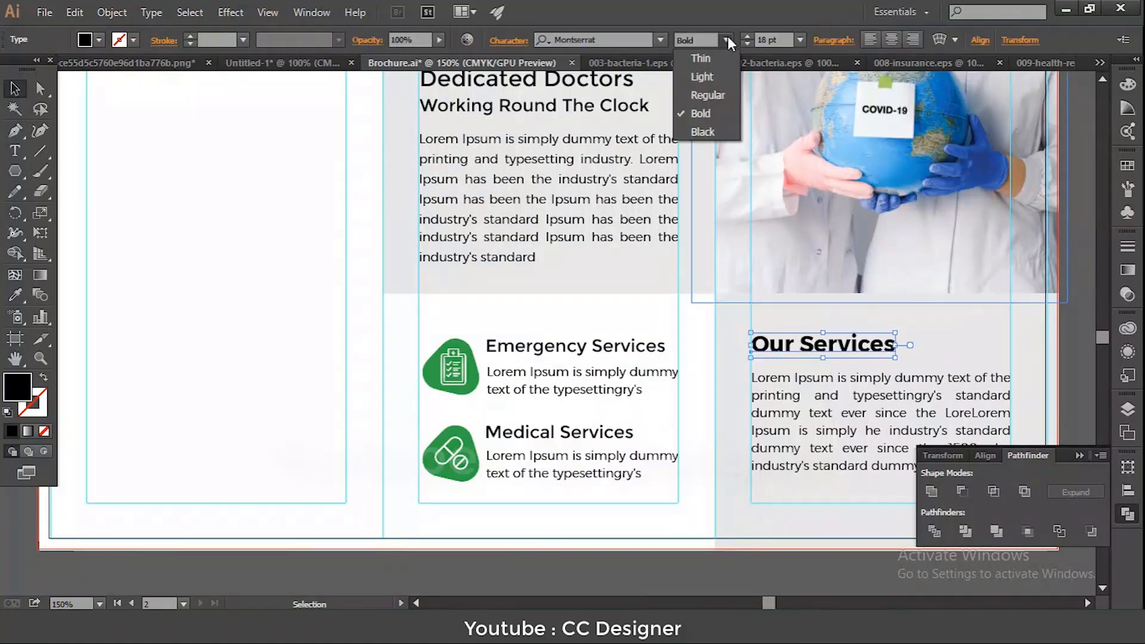
left_click(718, 96)
scroll(612, 535, "down", 3)
left_click(598, 514)
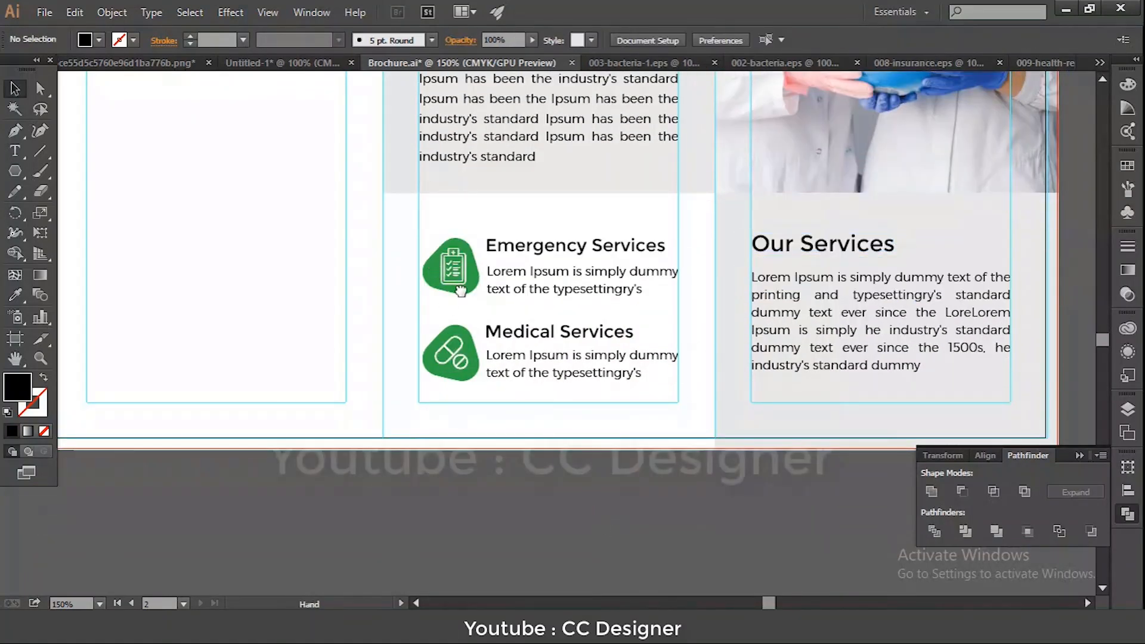
- Float the Brochure.ai document in its own window and maximize it
left_click_drag(462, 291, 665, 572)
left_click_drag(453, 179, 656, 551)
left_click_drag(398, 101, 517, 188)
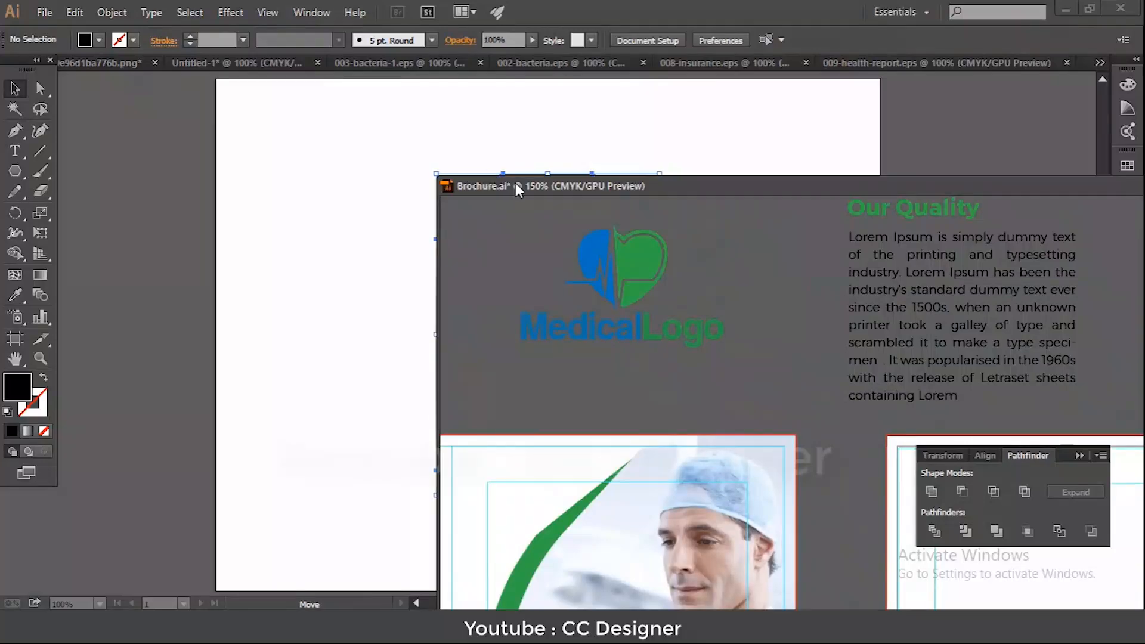
double_click(779, 189)
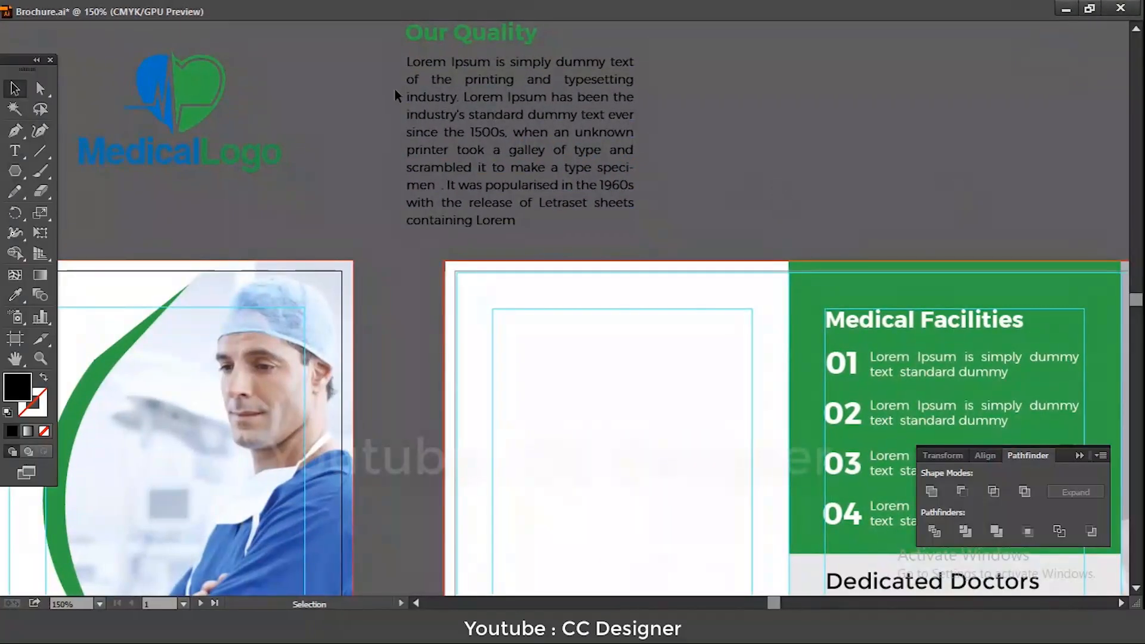
- Move the green "Our Quality" heading and its paragraph from the pasteboard into the empty panel beside "Medical Facilities"
left_click(549, 194)
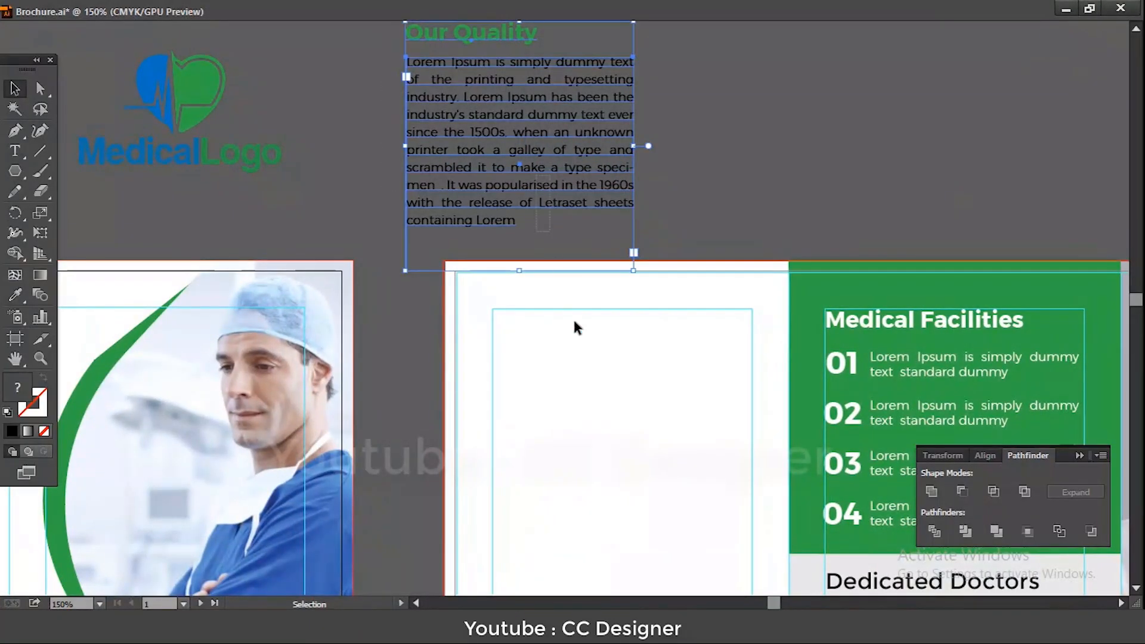
left_click(473, 34, "shift")
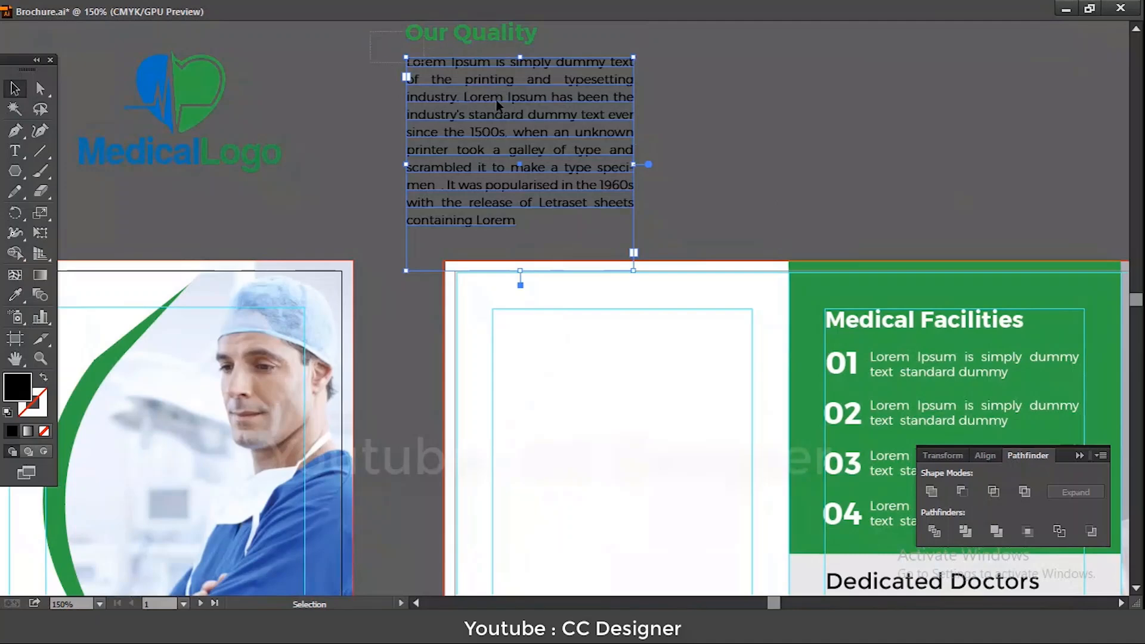
left_click(493, 40, "shift")
left_click_drag(469, 35, 567, 337)
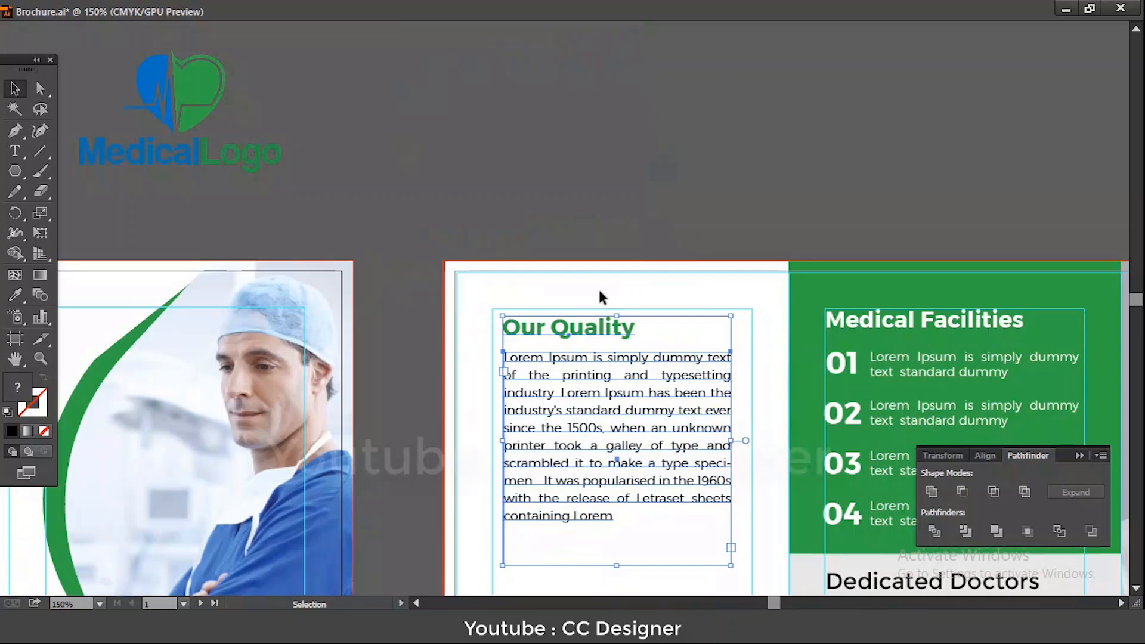
scroll(616, 136, "down", 1)
left_click(616, 133)
scroll(617, 137, "down", 1)
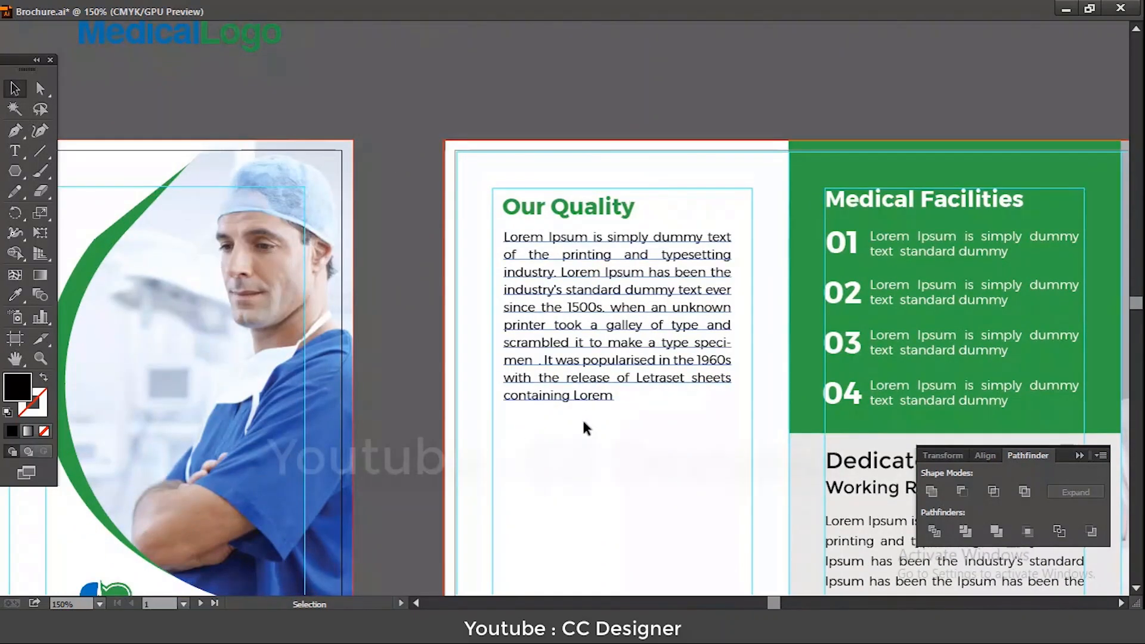
- Copy the dark green rounded shape behind "Professoinal Healthcare Service" into the space between the "Our Quality" text and the green "Our Services" block
scroll(588, 471, "down", 4)
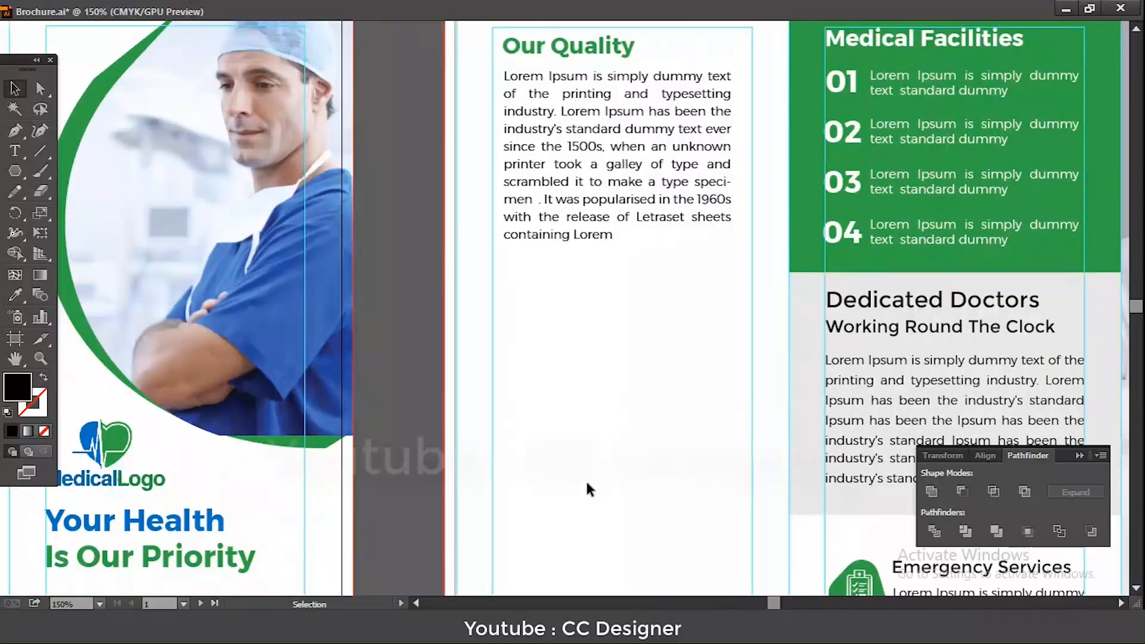
scroll(587, 486, "up", 2)
scroll(589, 471, "down", 5)
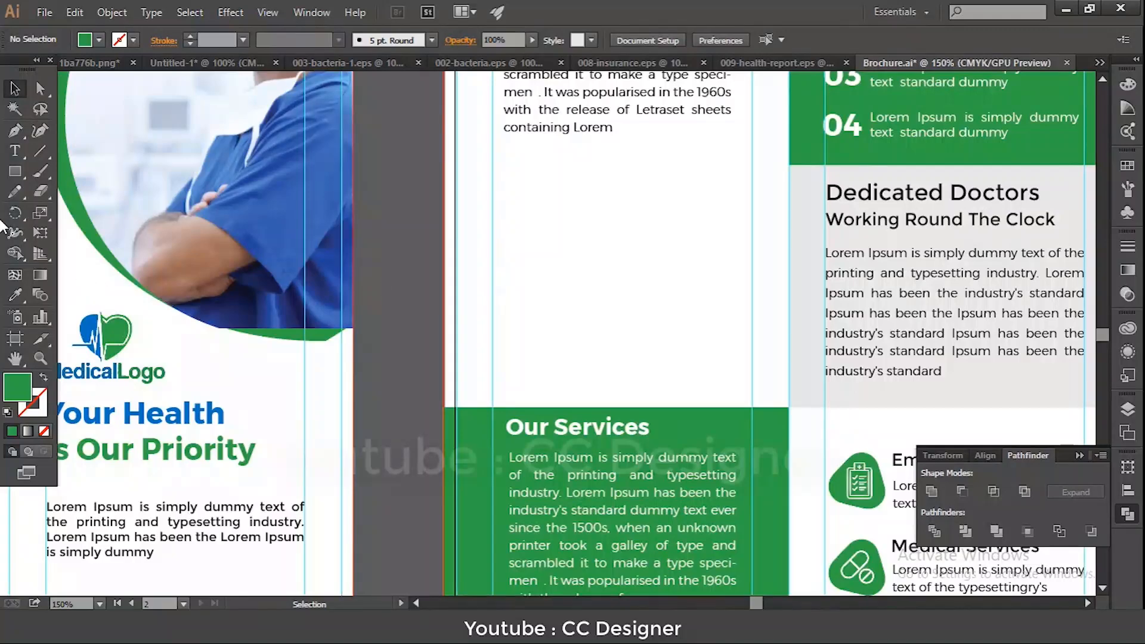
left_click_drag(15, 171, 695, 316)
key("space")
left_click_drag(598, 282, 804, 222)
left_click(366, 299)
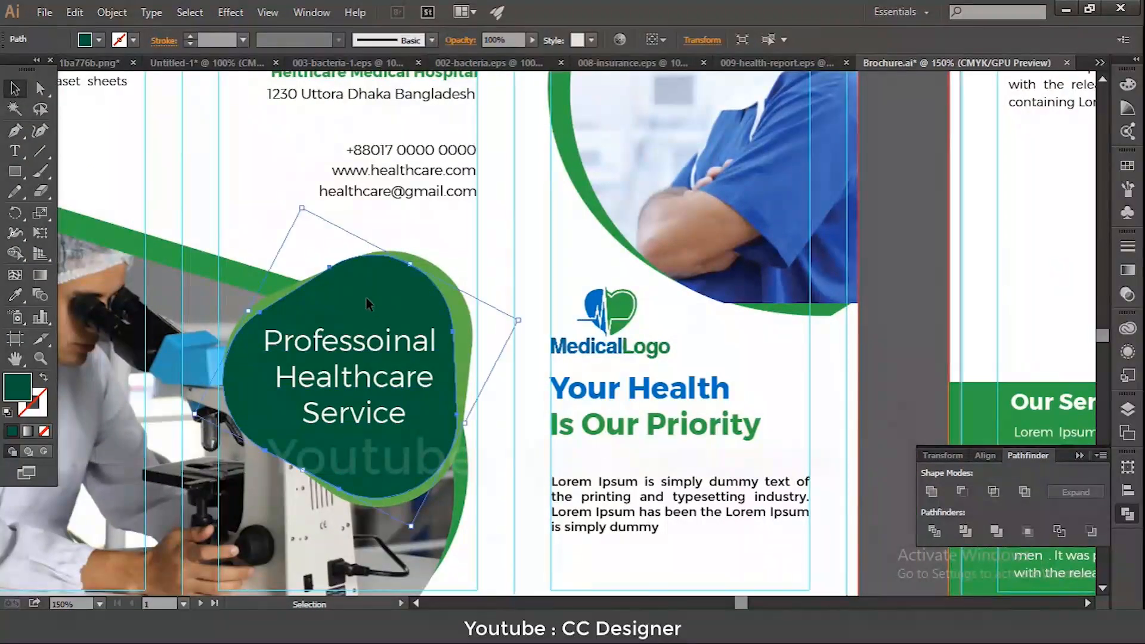
left_click_drag(366, 297, 296, 350)
key("space")
left_click_drag(366, 366, 683, 255)
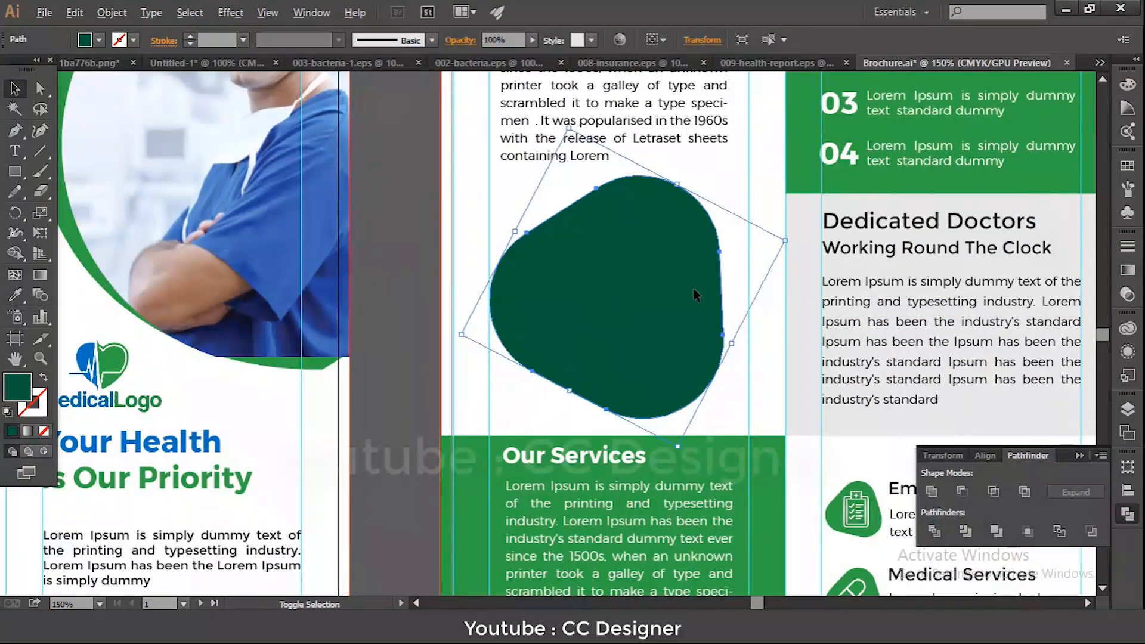
- Scale the dark green rounded shape slightly and lay a duplicate over it with a small offset
mouse_move(785, 242)
left_mouse_down()
mouse_move(807, 251)
mouse_move(787, 240)
left_mouse_up()
mouse_move(661, 296)
left_mouse_down()
mouse_move(680, 331)
mouse_move(668, 300)
mouse_move(696, 301)
mouse_move(677, 310)
left_mouse_up()
left_click(714, 175)
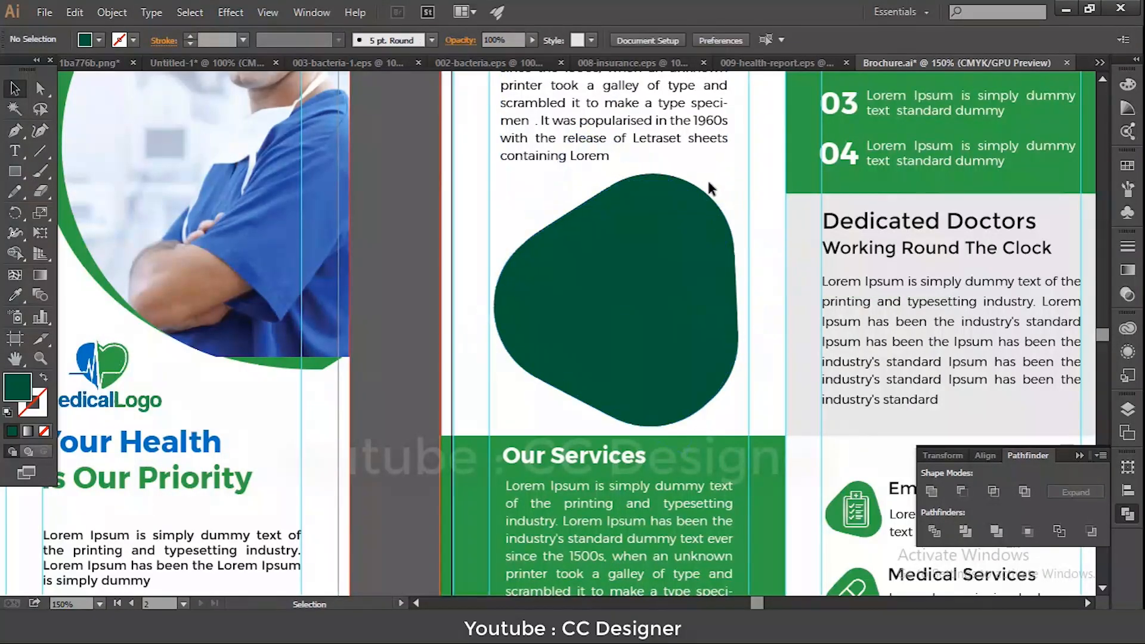
- Fill the rear rounded shape with the lighter green of the "Medical Facilities" panel using the Eyedropper, and deselect it
left_click(706, 198)
key("i")
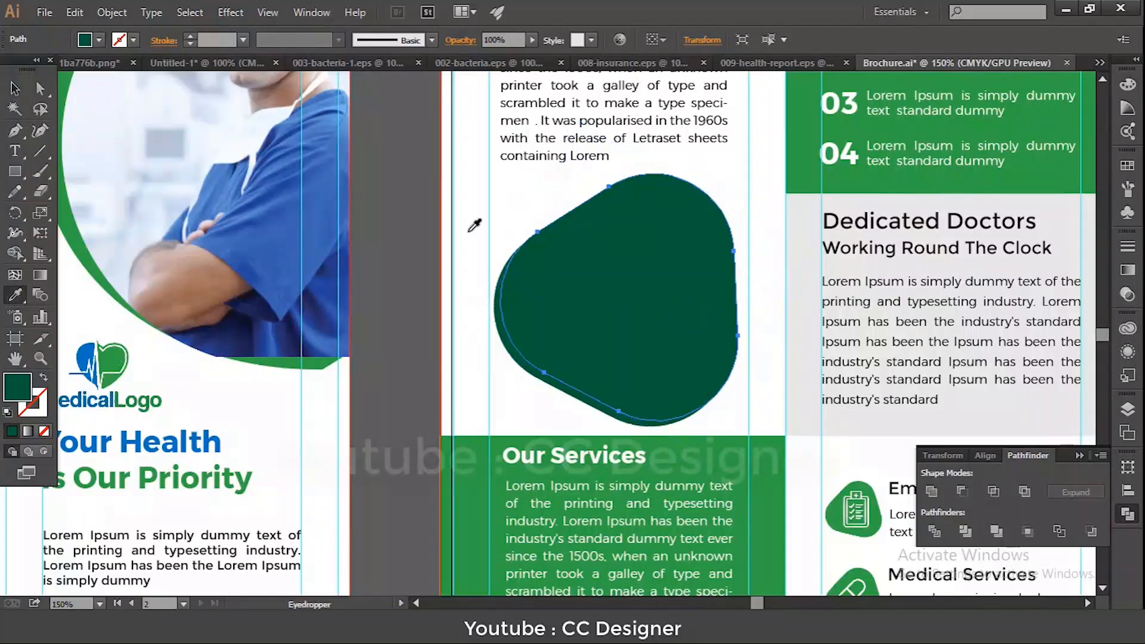
left_click(798, 172)
left_click(15, 88)
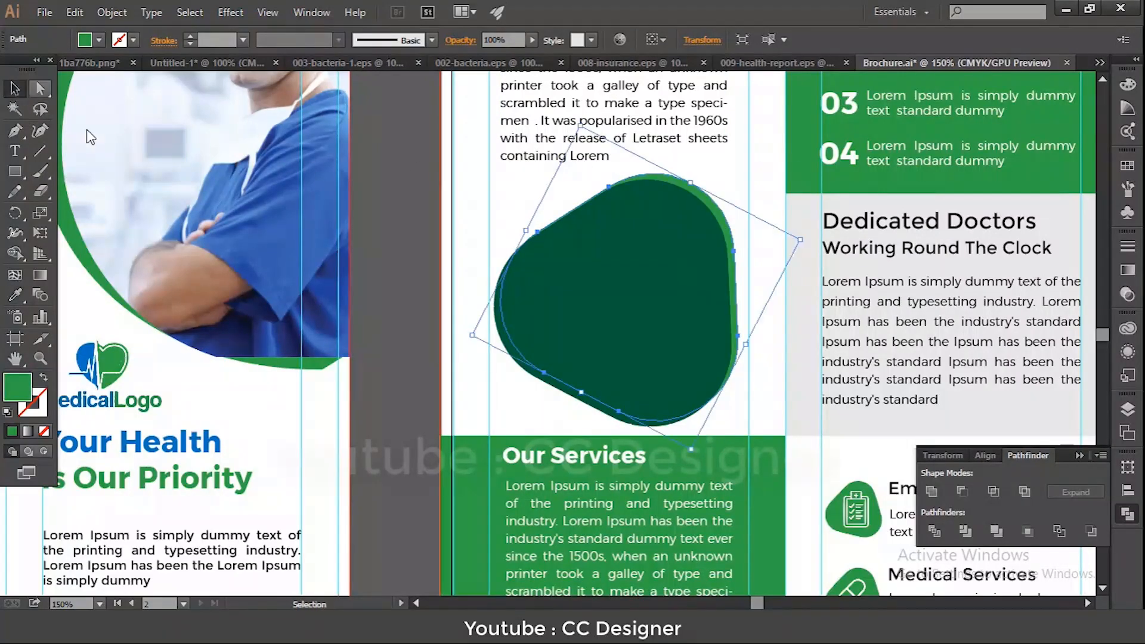
left_click(467, 219)
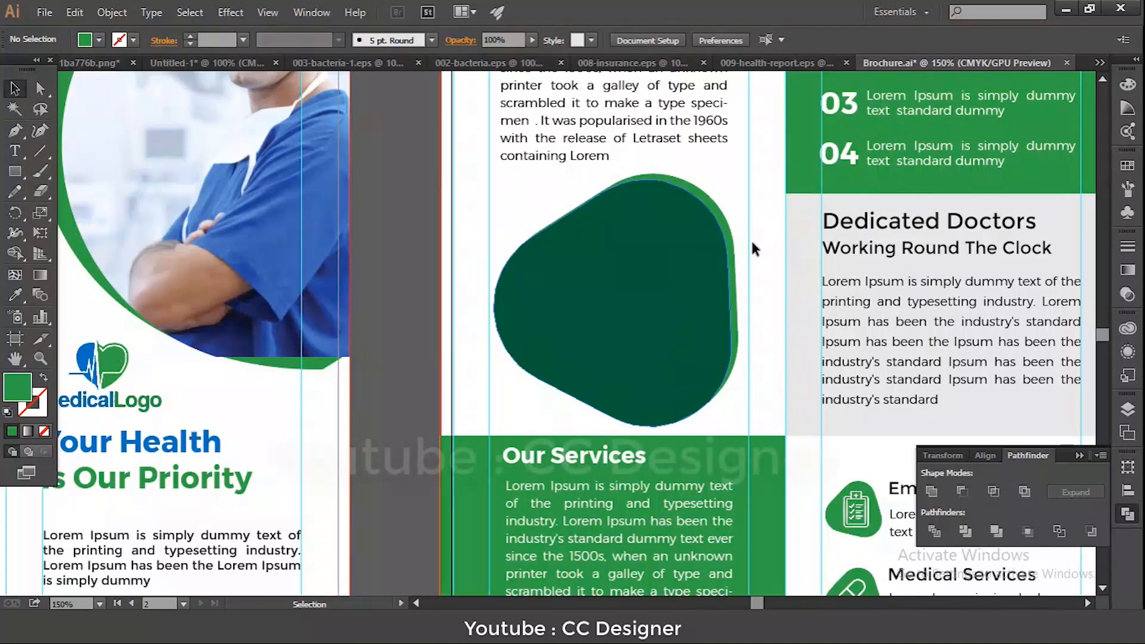
- Place the portrait-handsome-male-doctor photo from the Brochure Design folder into the brochure and embed it
left_click(661, 282)
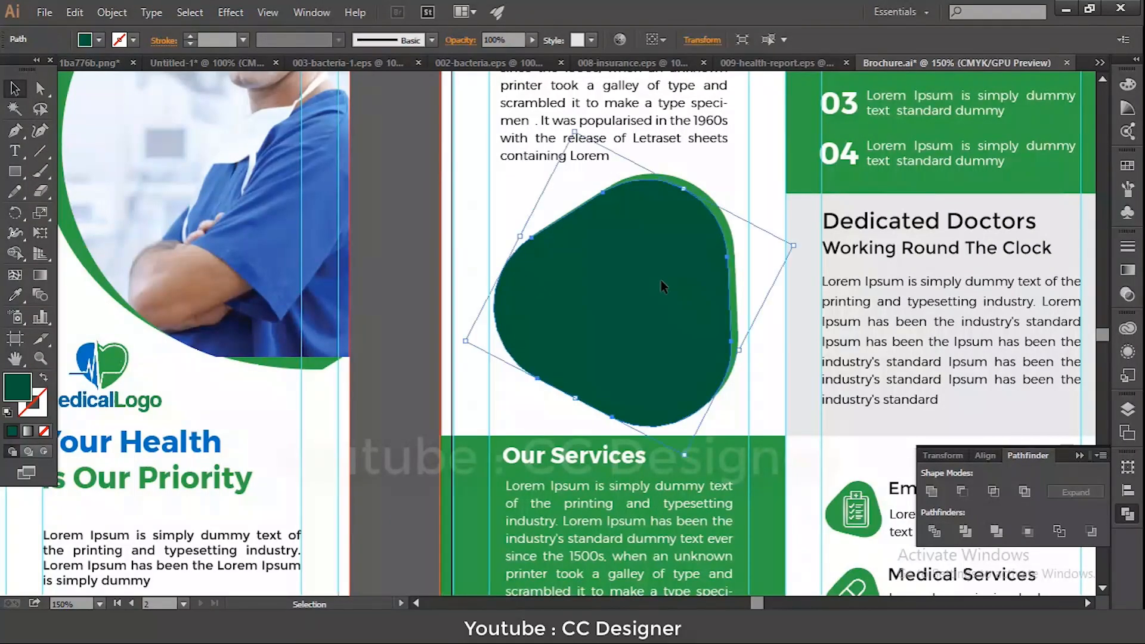
left_click(1065, 9)
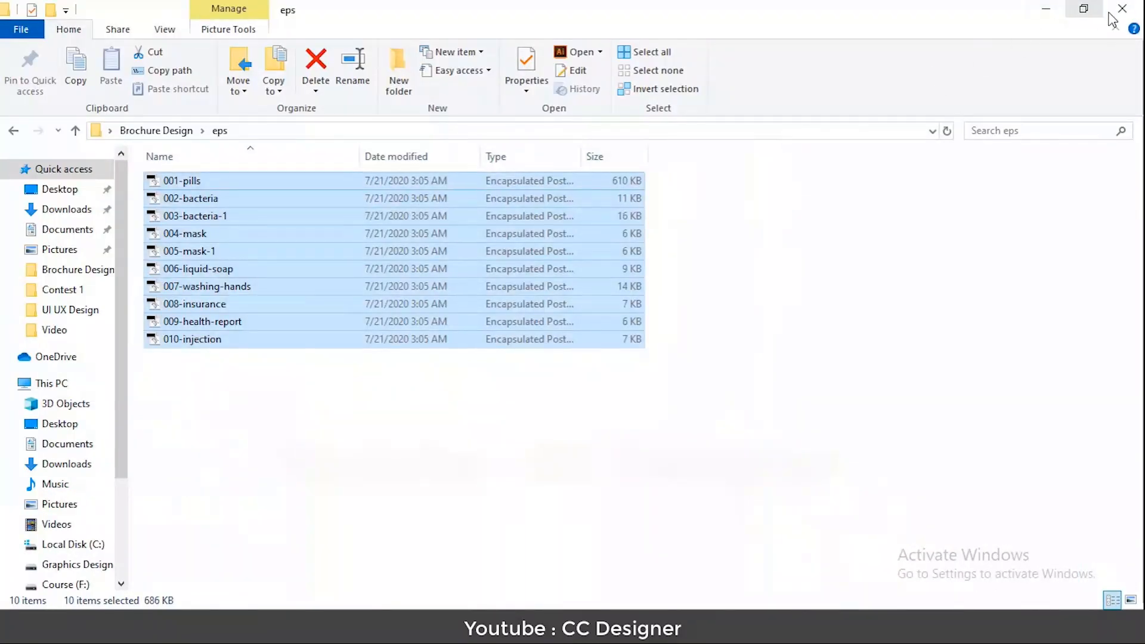
left_click(14, 130)
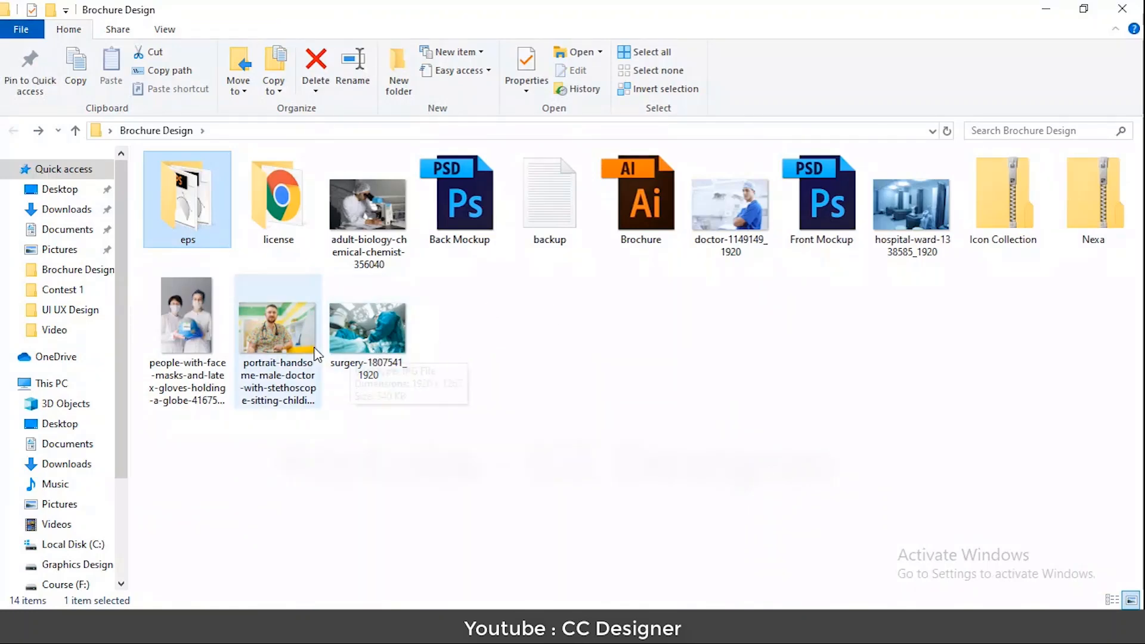
left_click_drag(289, 345, 649, 317)
left_click(280, 41)
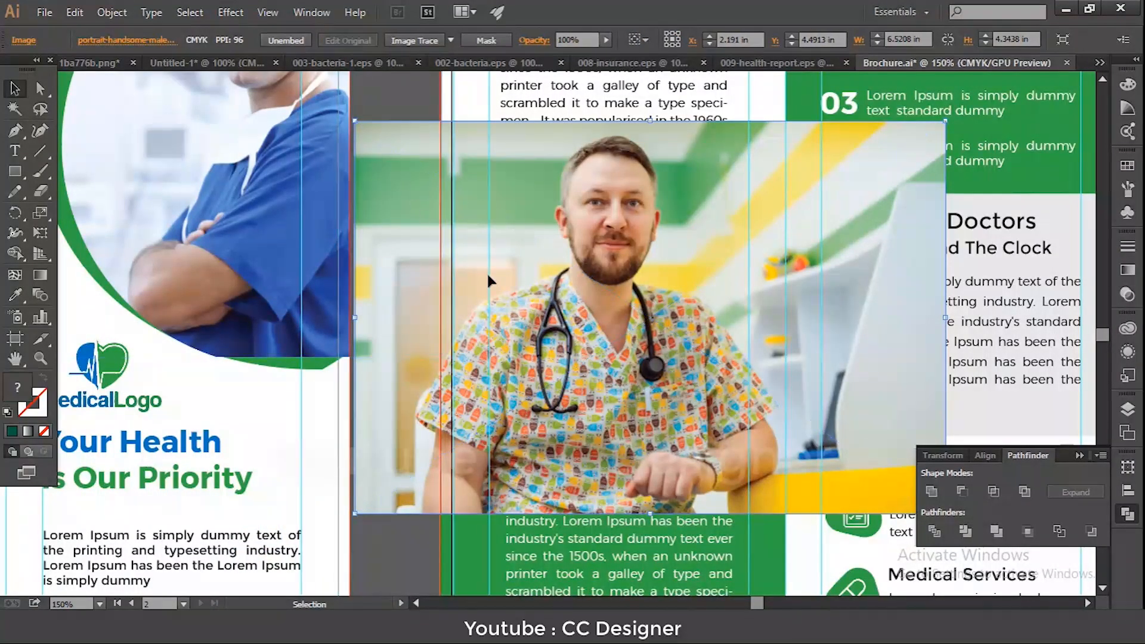
- Scale the doctor photo to about 4.19 by 2.79 in and position it over the rounded shapes with the doctor centred
left_click_drag(634, 271, 638, 369)
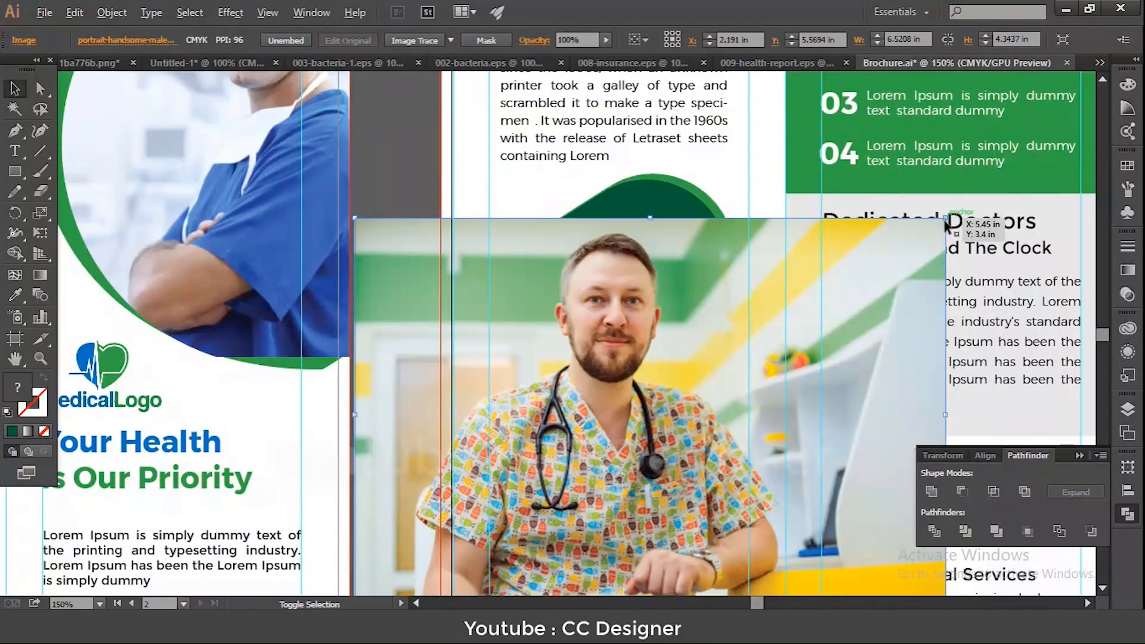
left_click_drag(946, 221, 787, 323)
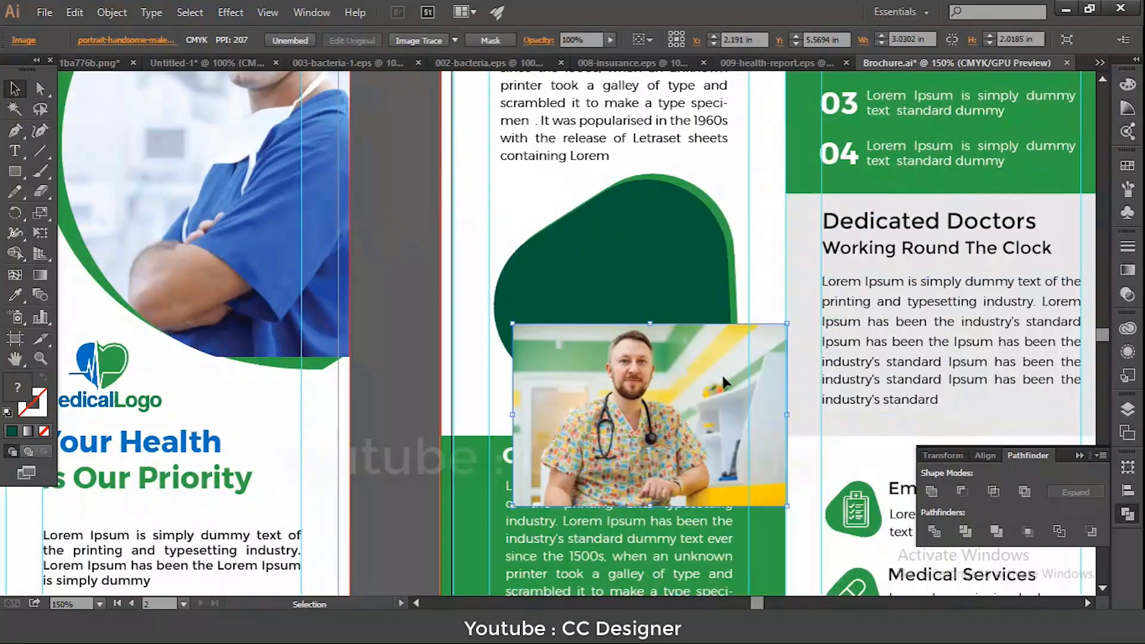
left_click_drag(723, 381, 686, 263)
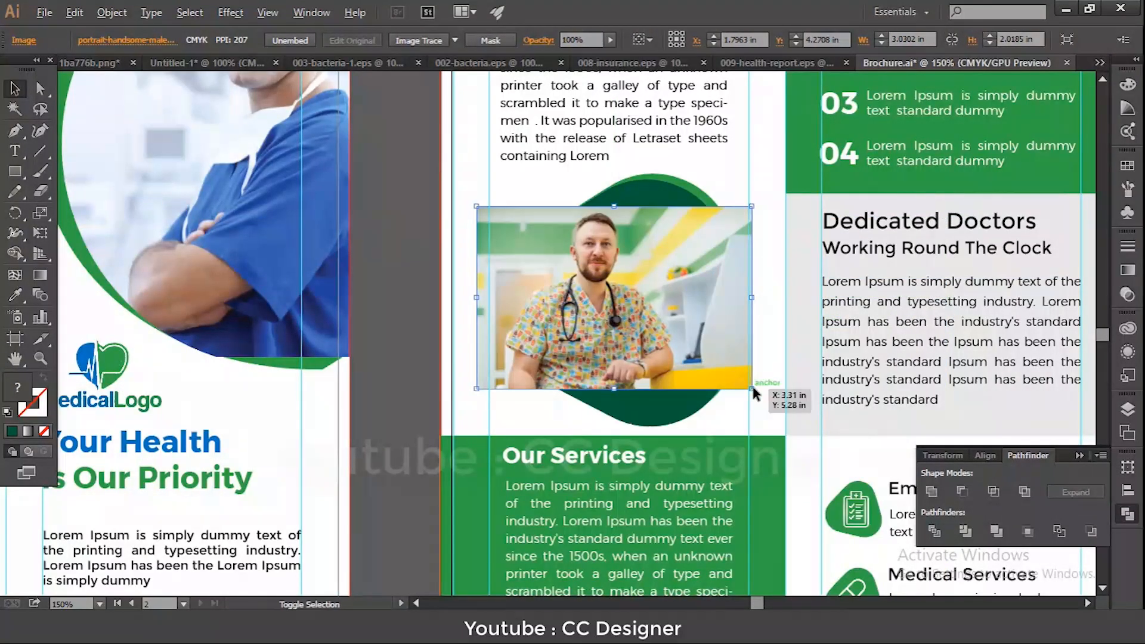
left_click_drag(753, 393, 793, 448)
left_click_drag(802, 454, 803, 458)
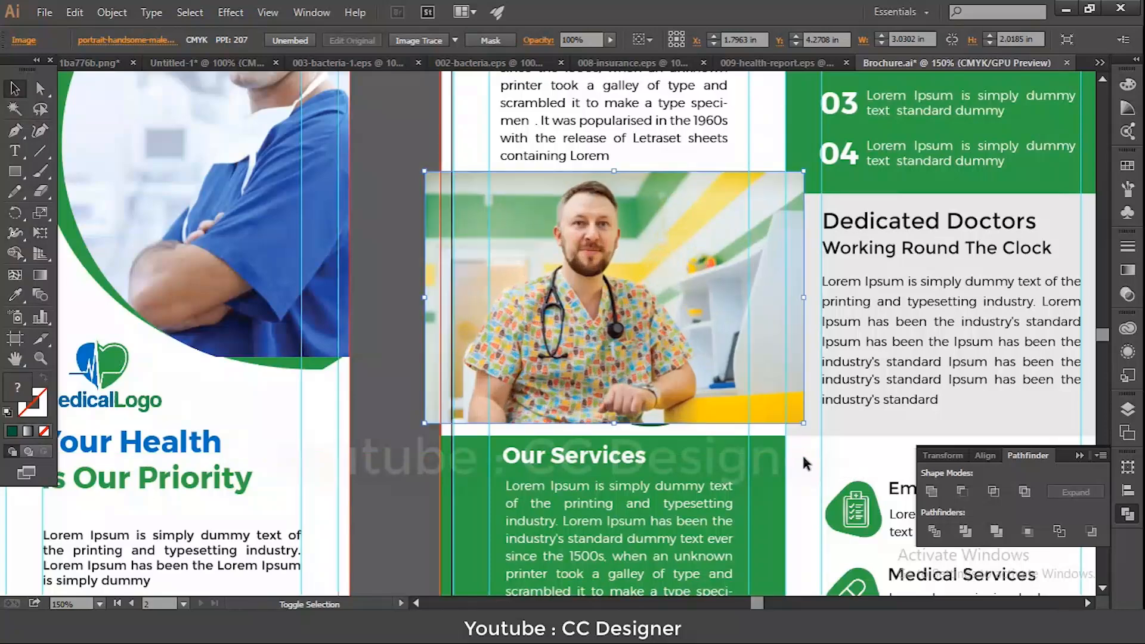
left_click_drag(707, 381, 704, 356)
- Send the doctor photo backward until it lies behind the dark green shape but in front of the lighter one
key("a")
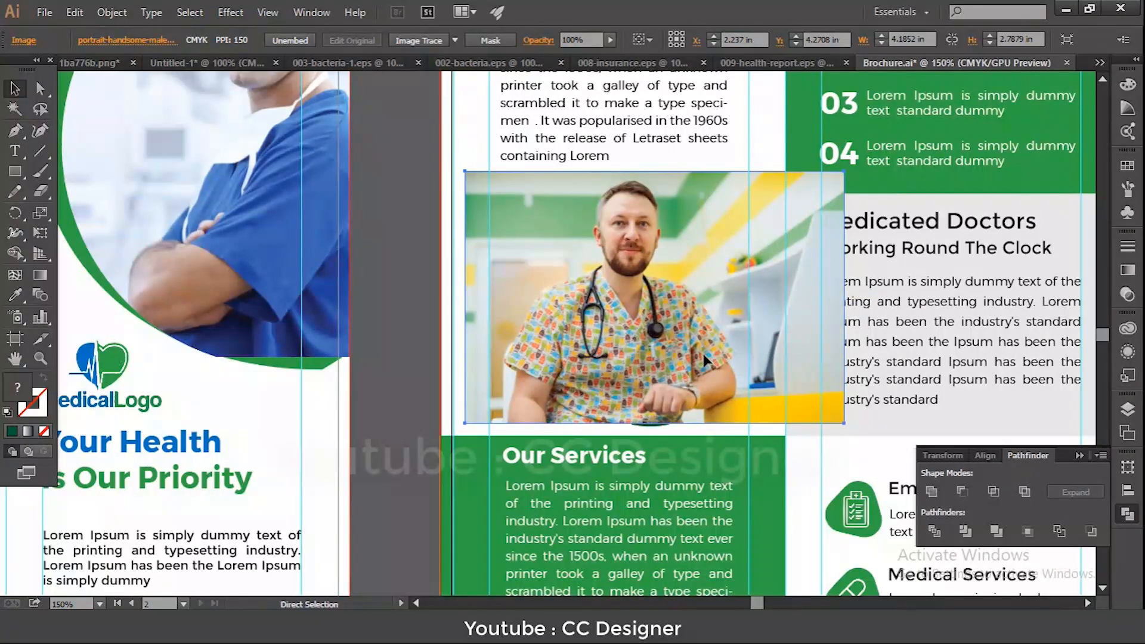
key("ctrl+[")
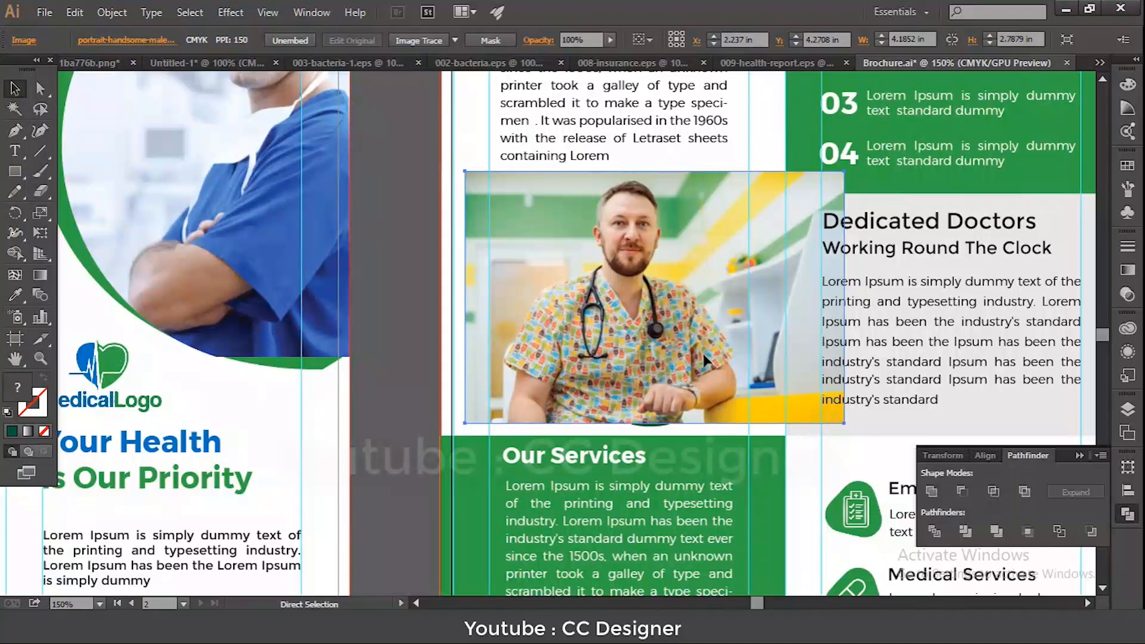
key("ctrl+[")
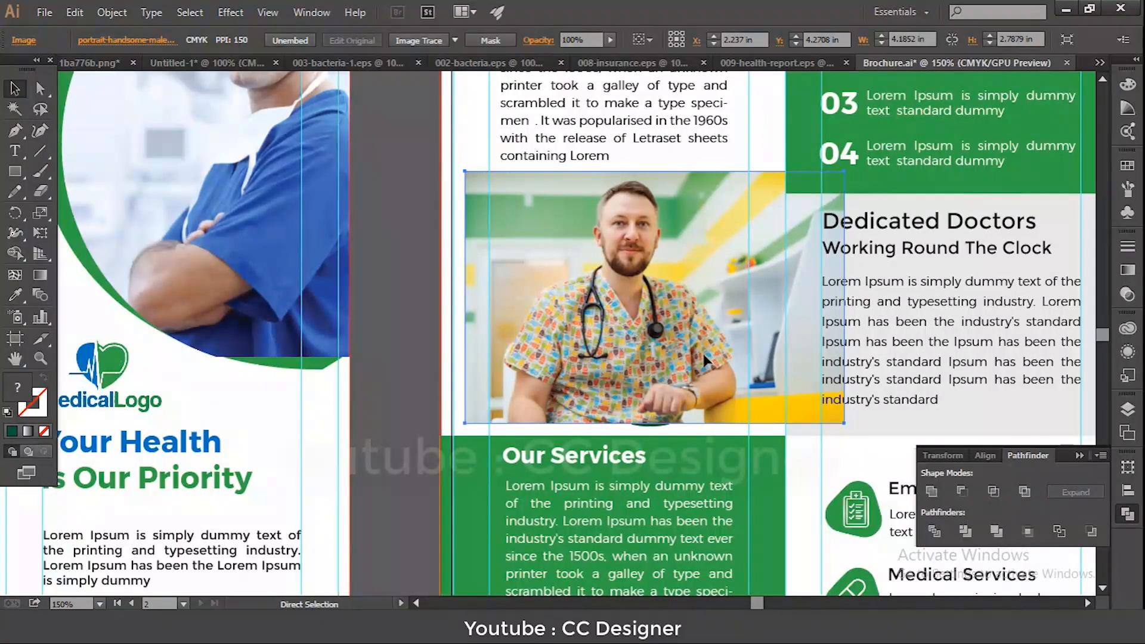
key("ctrl+[")
key("ctrl+f")
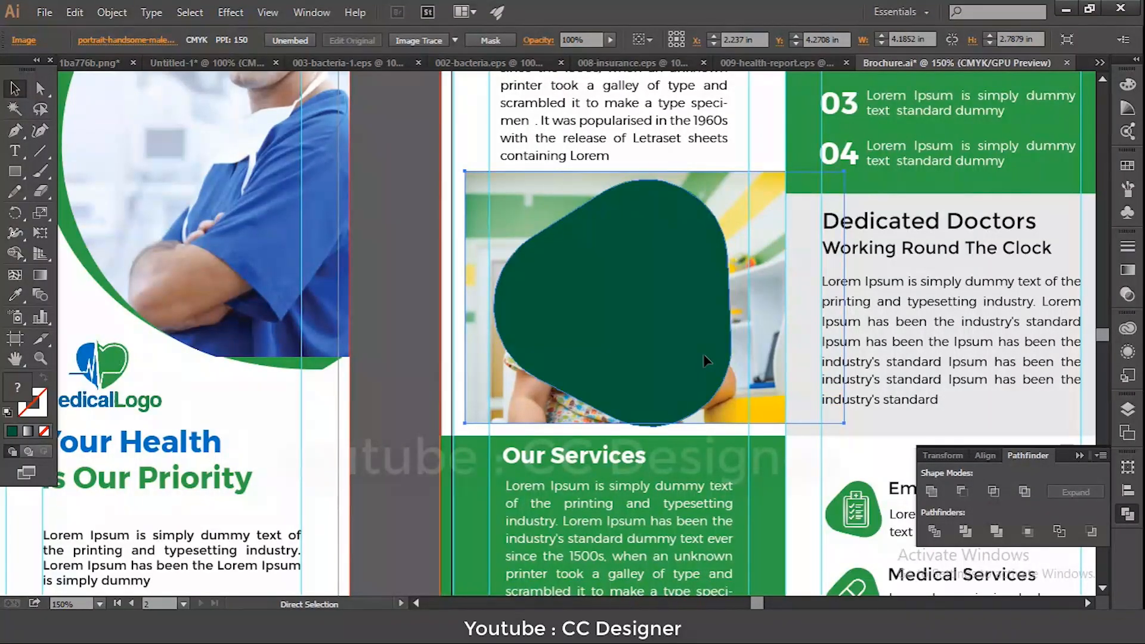
- Select the doctor photo together with the dark green shape and make a clipping mask from them
key("v")
left_click(681, 274)
left_click(750, 230)
left_click(674, 256, "shift")
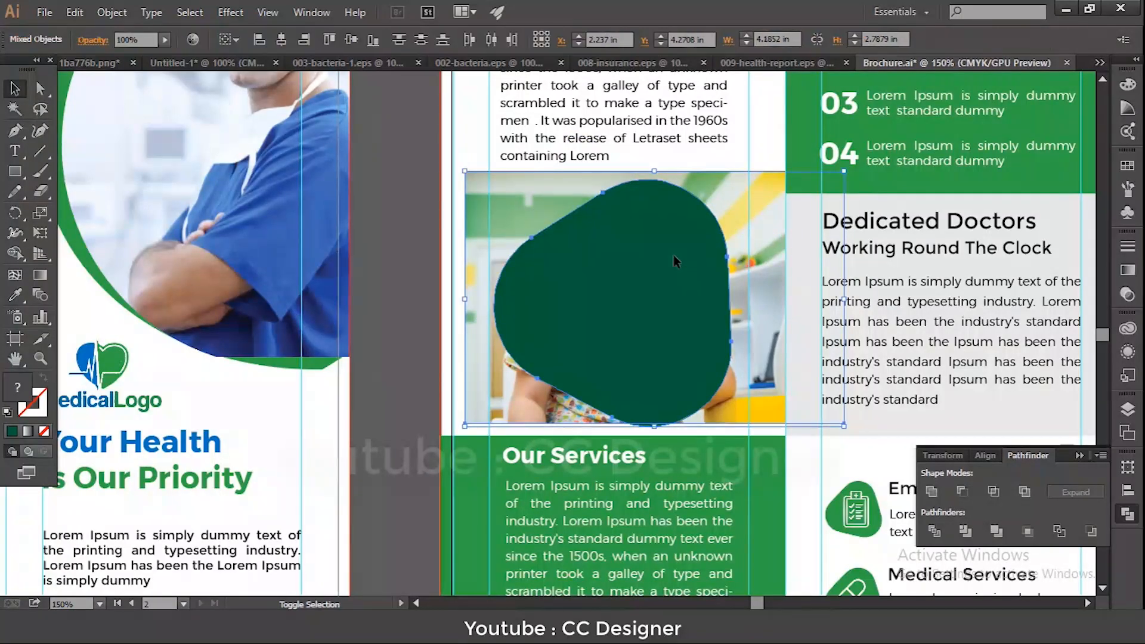
right_click(674, 255)
left_click(684, 351)
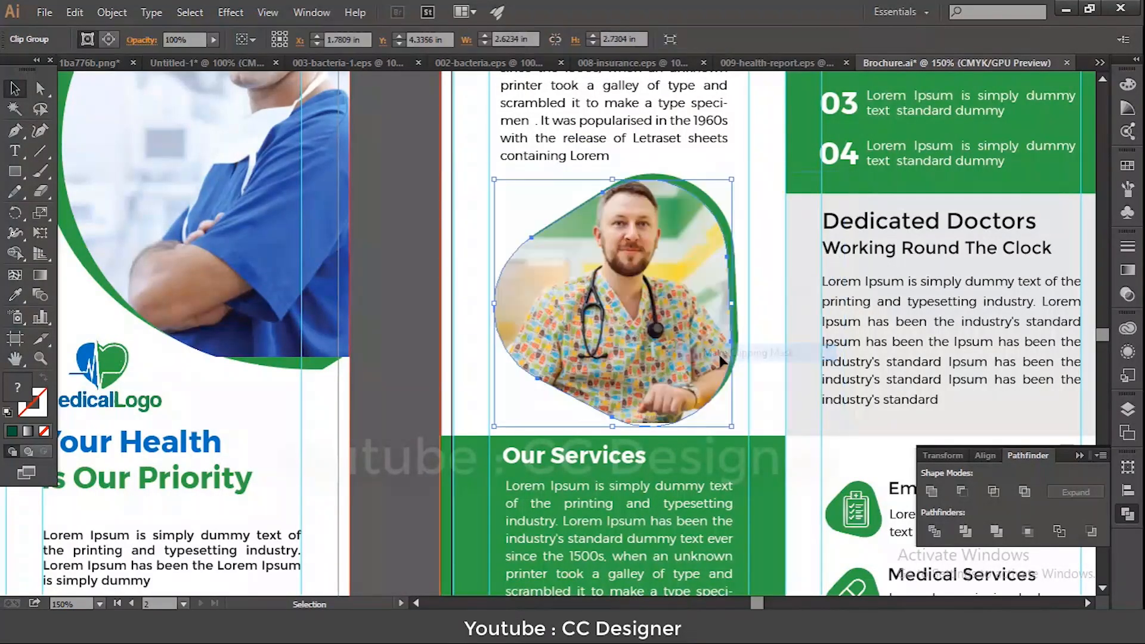
- Unlock all locked objects so the inside page's background rectangles can be edited
left_click(467, 232)
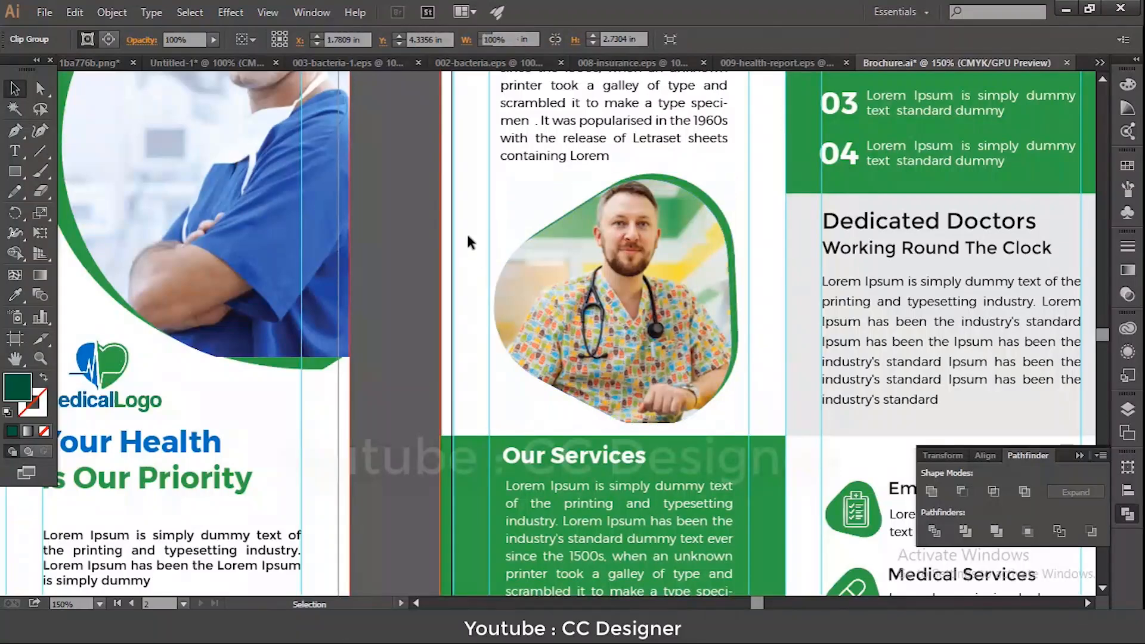
scroll(468, 232, "down", 2)
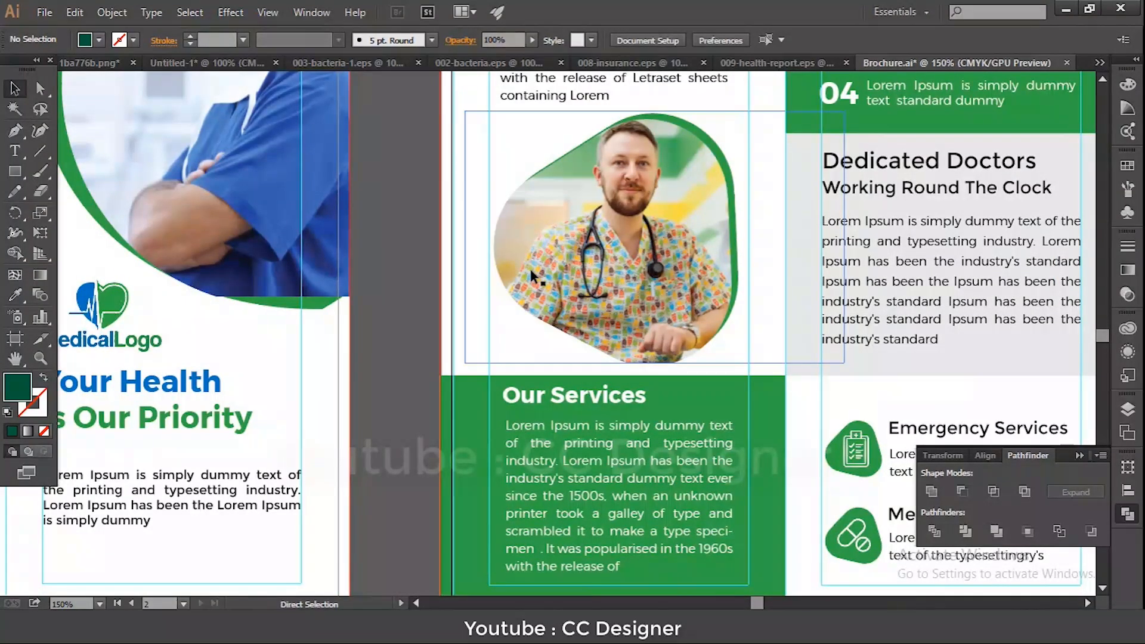
key("ctrl+0")
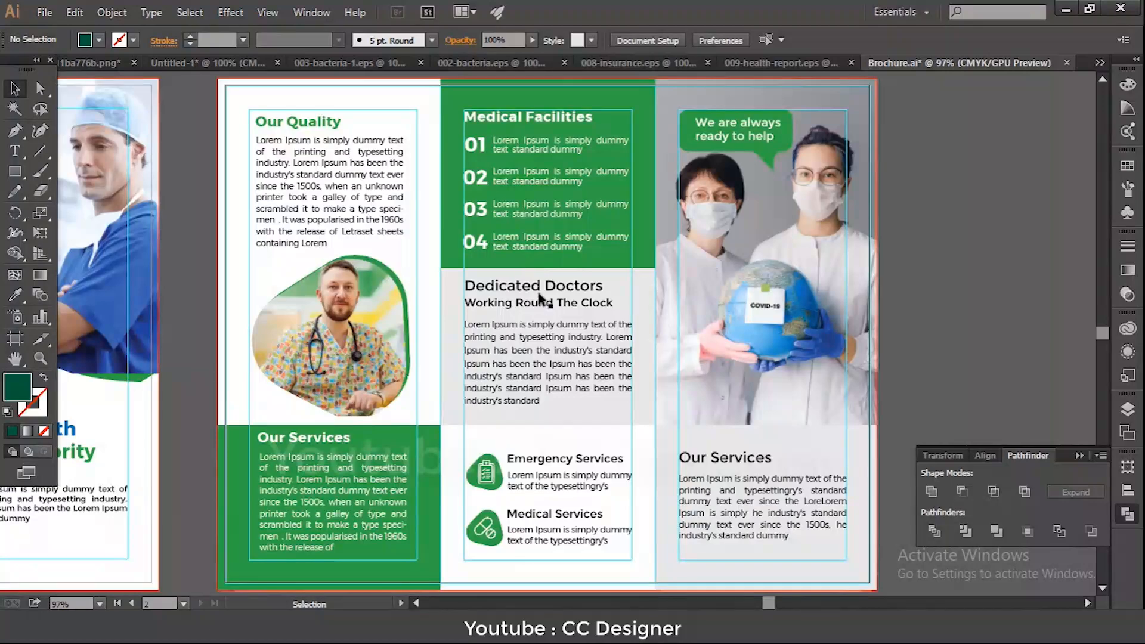
left_click(604, 404)
key("ctrl+shift+a")
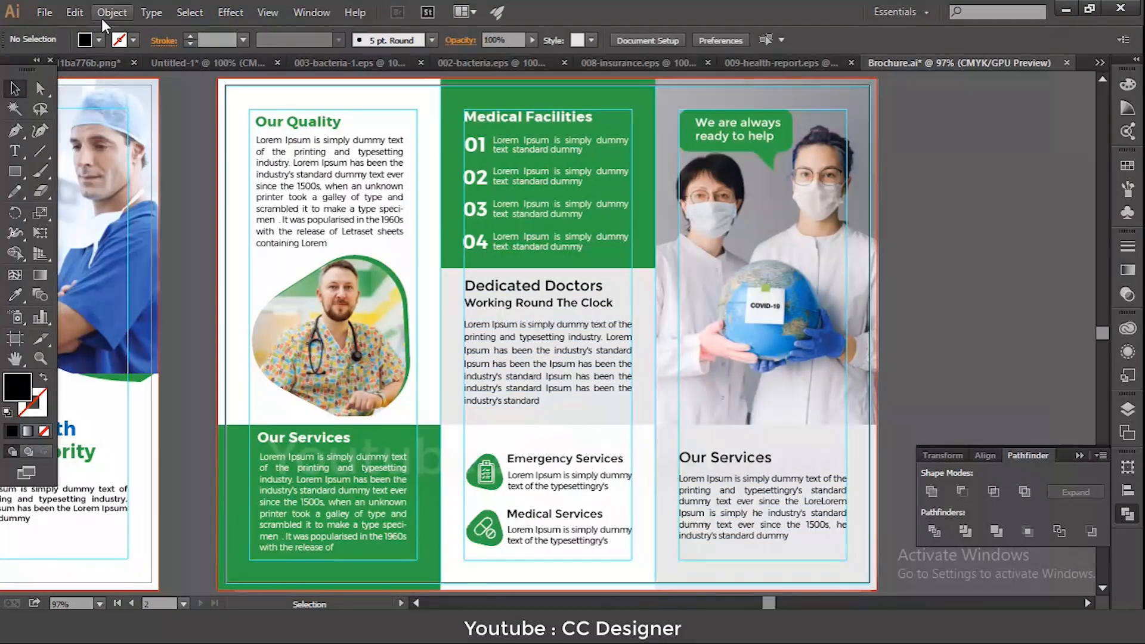
left_click(103, 18)
left_click(137, 128)
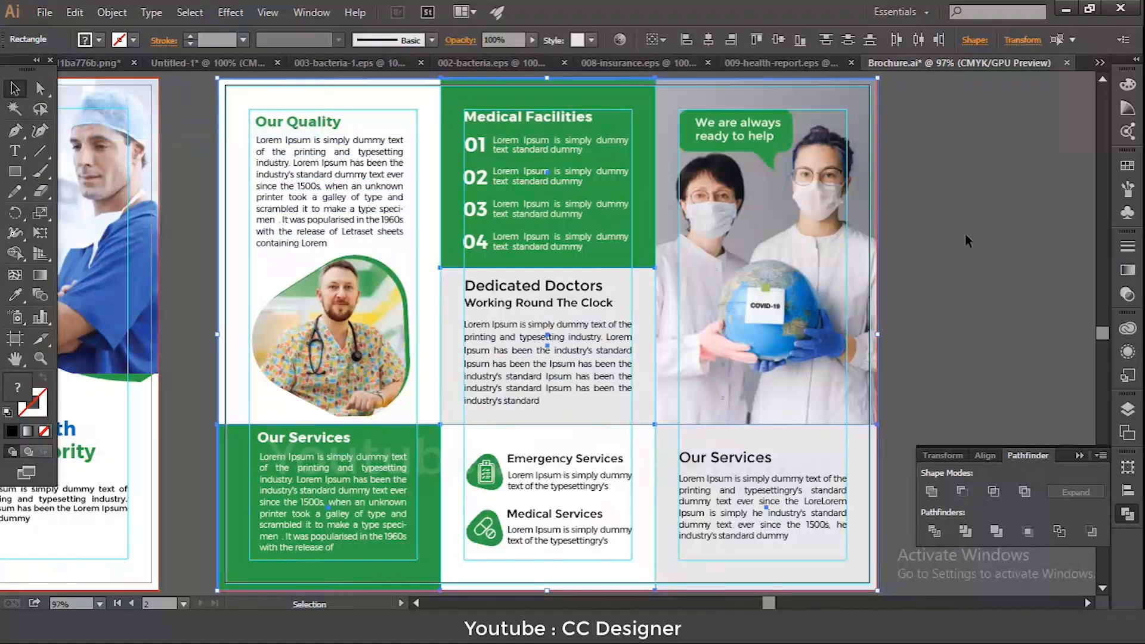
- Lighten the fill of the grey rectangle behind the Our Services text below the COVID-19 globe photo to a near-white grey
left_click(831, 467)
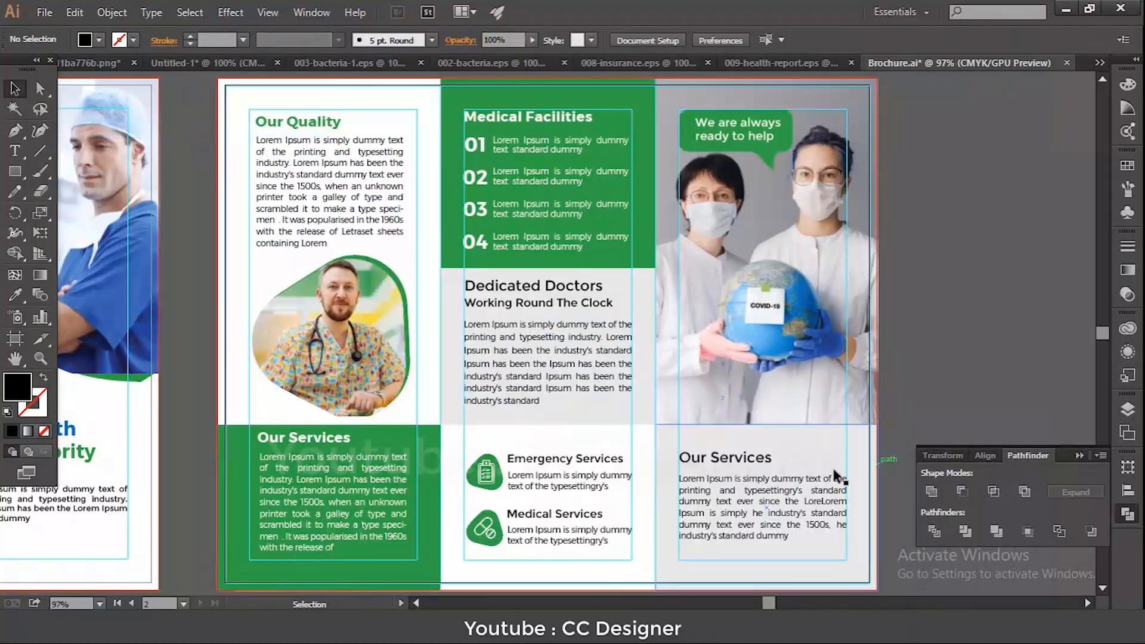
double_click(23, 403)
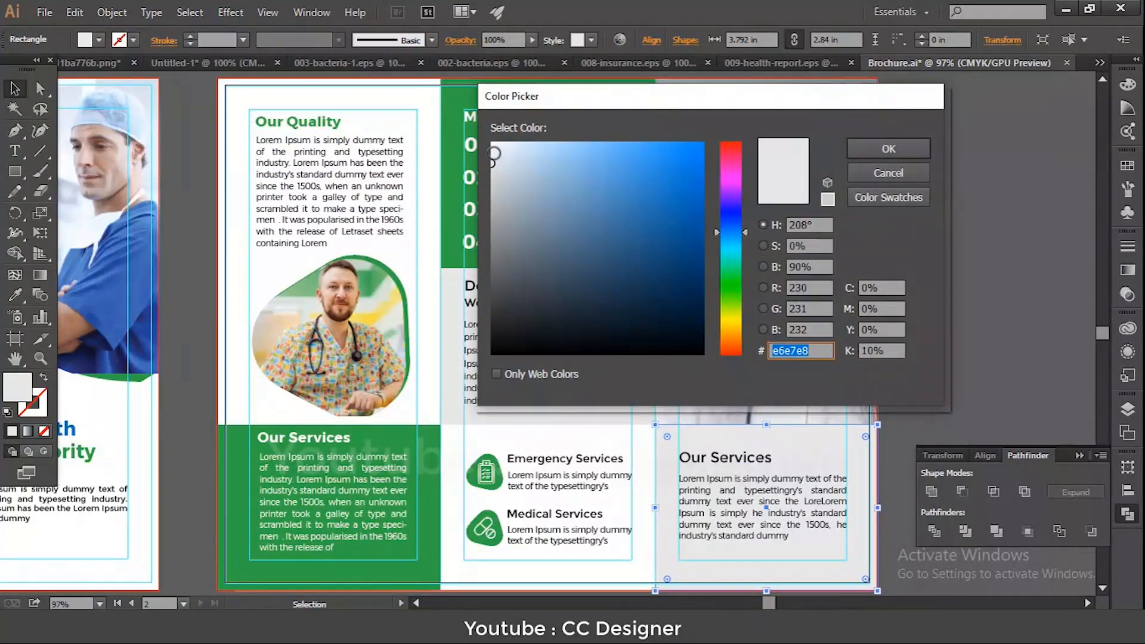
left_click_drag(494, 153, 490, 142)
left_click(849, 148)
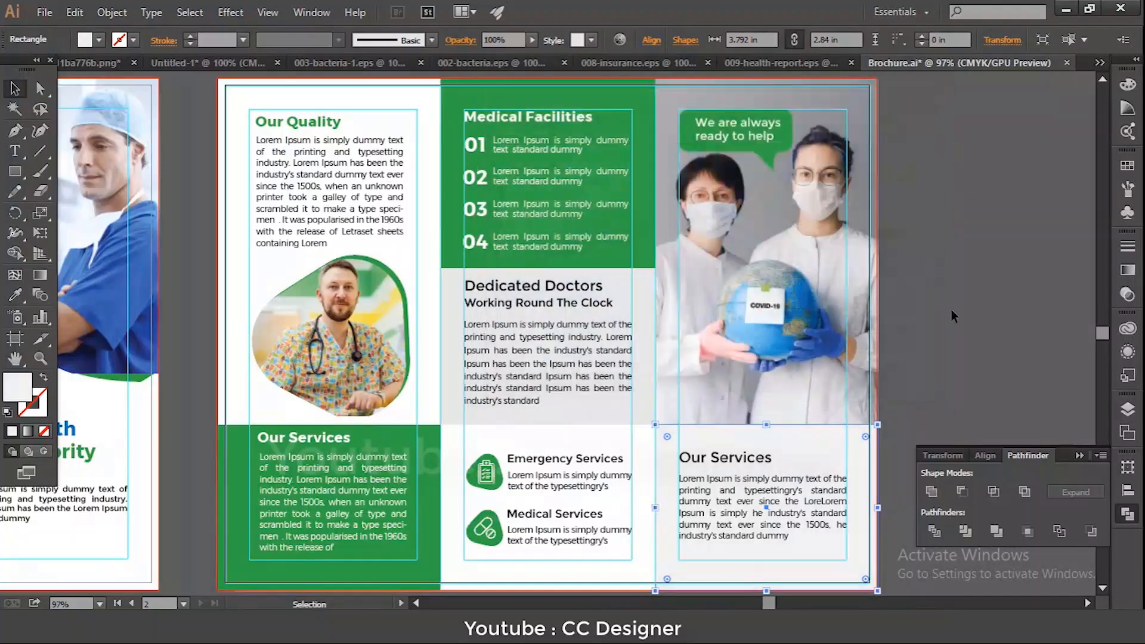
left_click(948, 326)
- Match the fill of the Dedicated Doctors background rectangle to the lightened Our Services rectangle with the Eyedropper
scroll(918, 340, "down", 3)
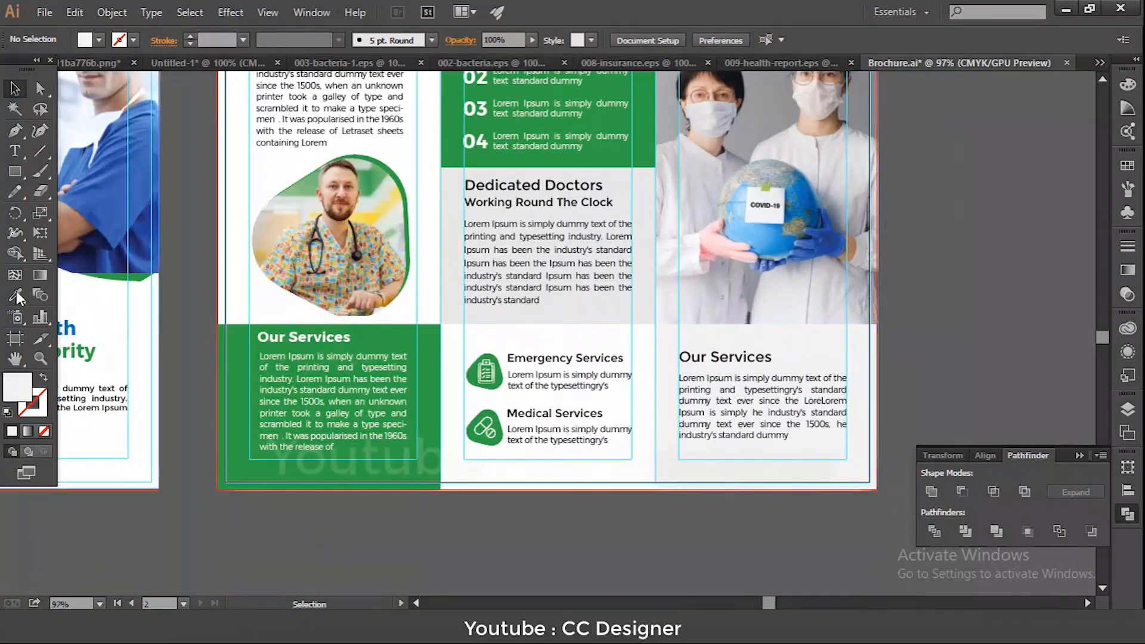
left_click(584, 319)
key("i")
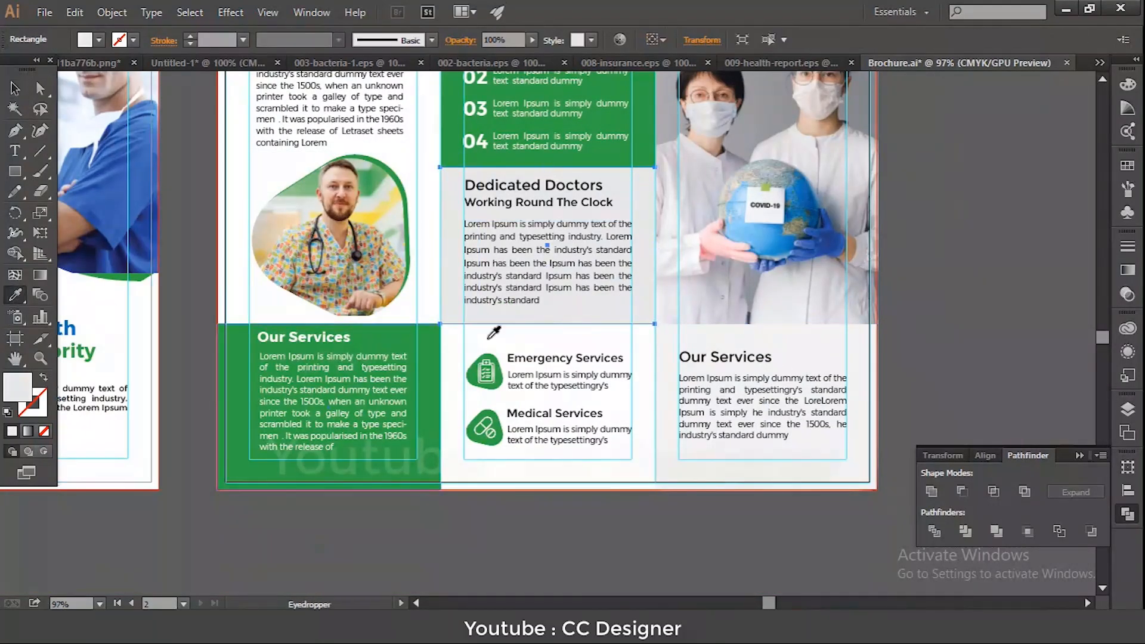
left_click(808, 346)
key("v")
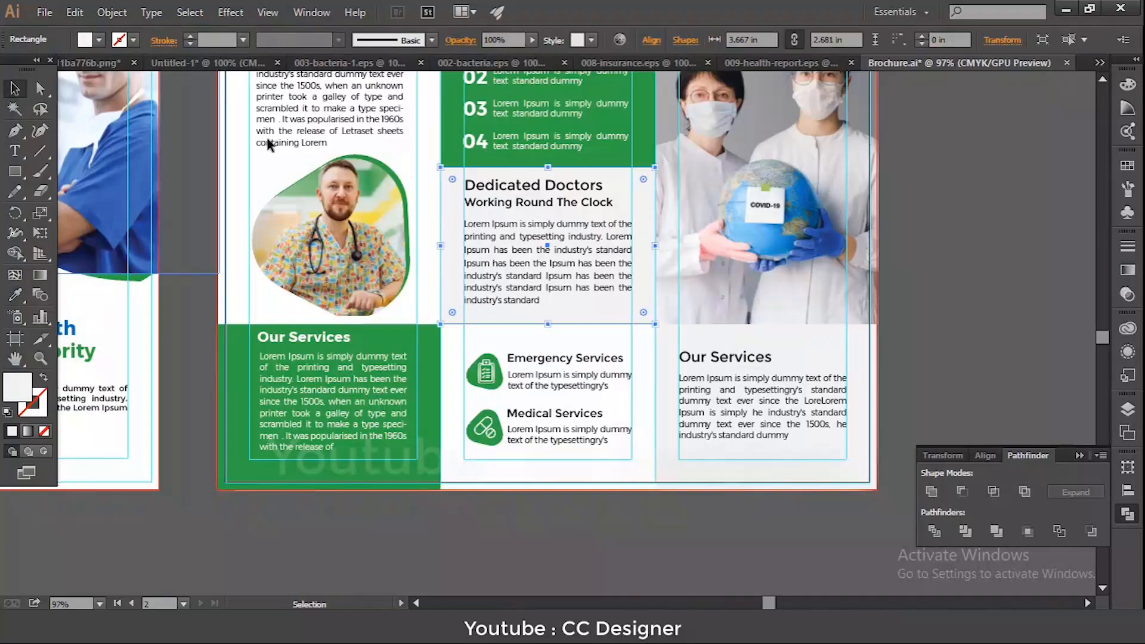
left_click(1064, 249)
- Review both brochure pages together, inspect the folded Front Mockup.psd in Photoshop, and return to the Illustrator document
left_click_drag(434, 242, 998, 336)
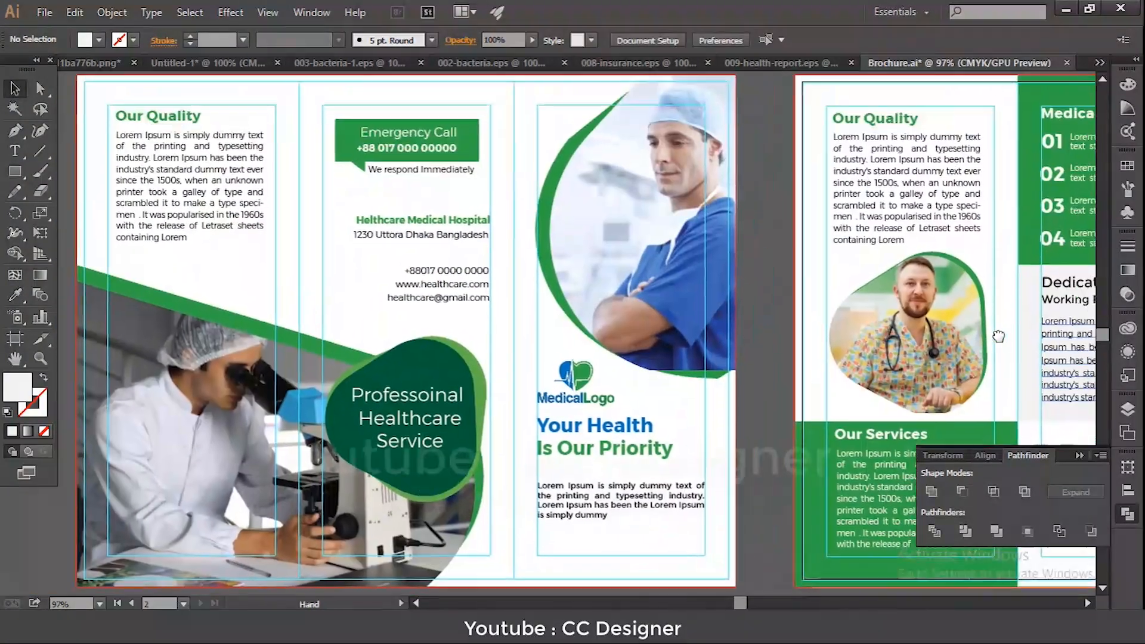
key("ctrl+minus")
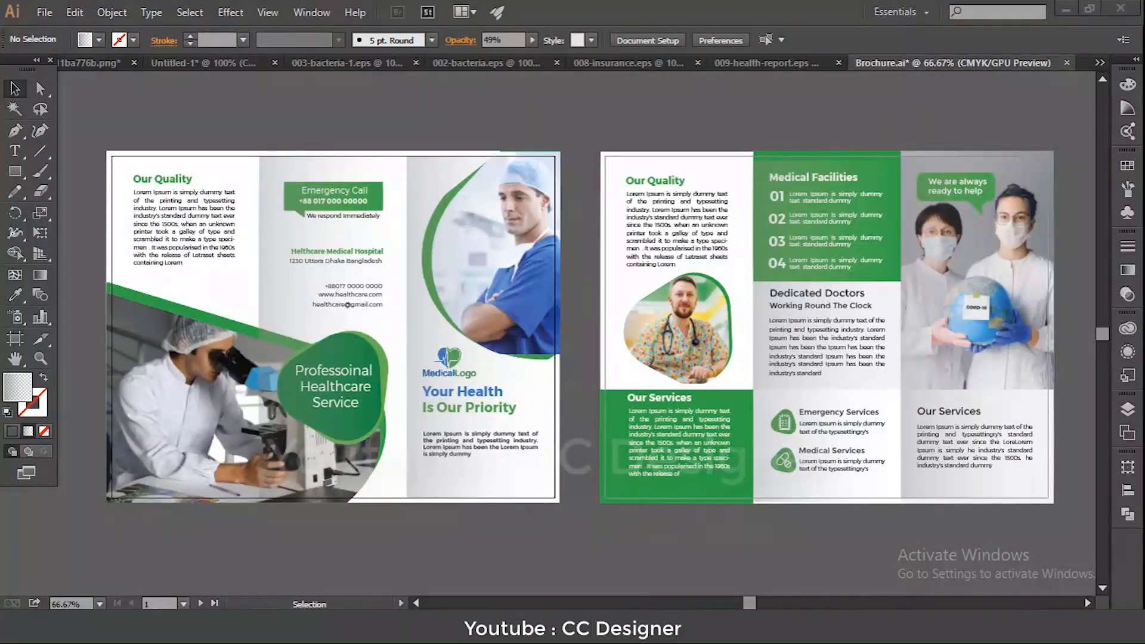
left_click(520, 630)
scroll(383, 390, "up", 6)
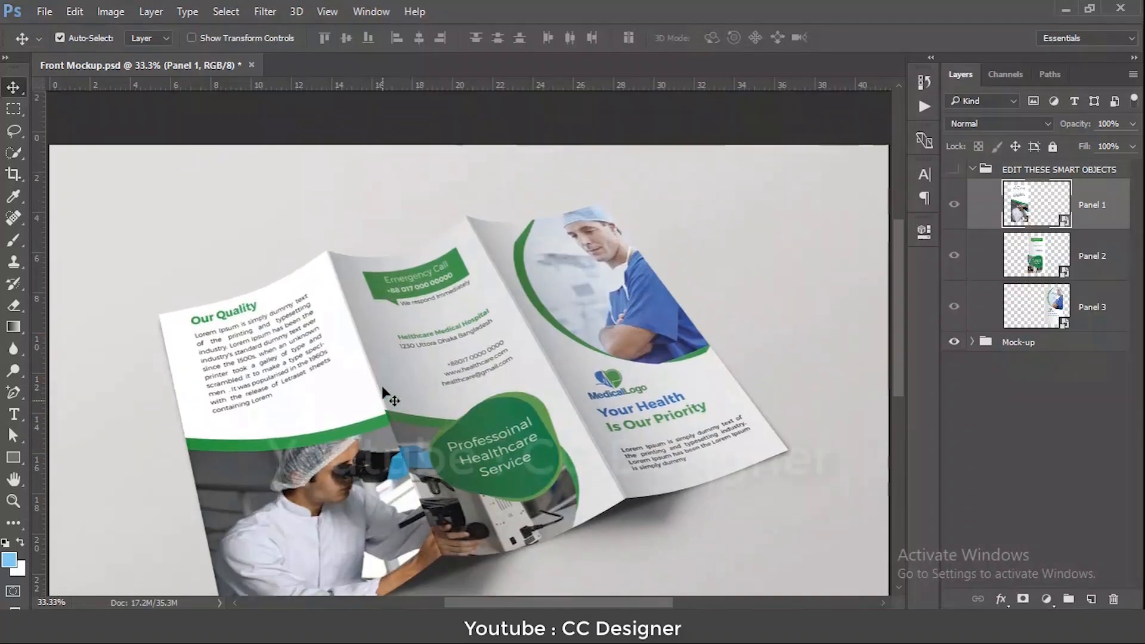
scroll(383, 387, "down", 5)
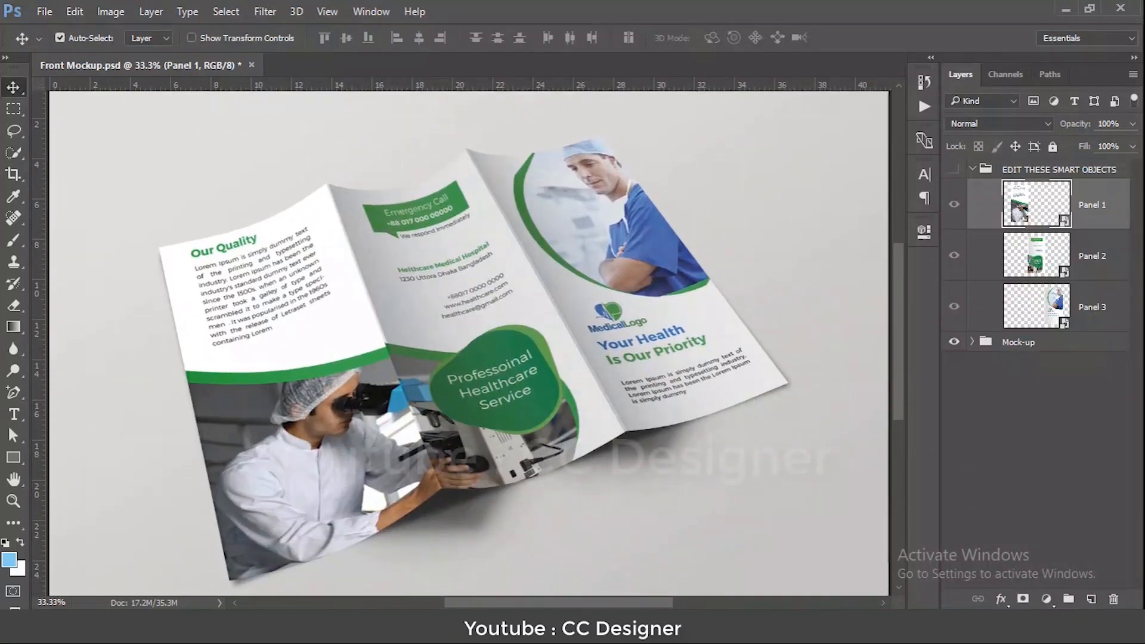
left_click(311, 630)
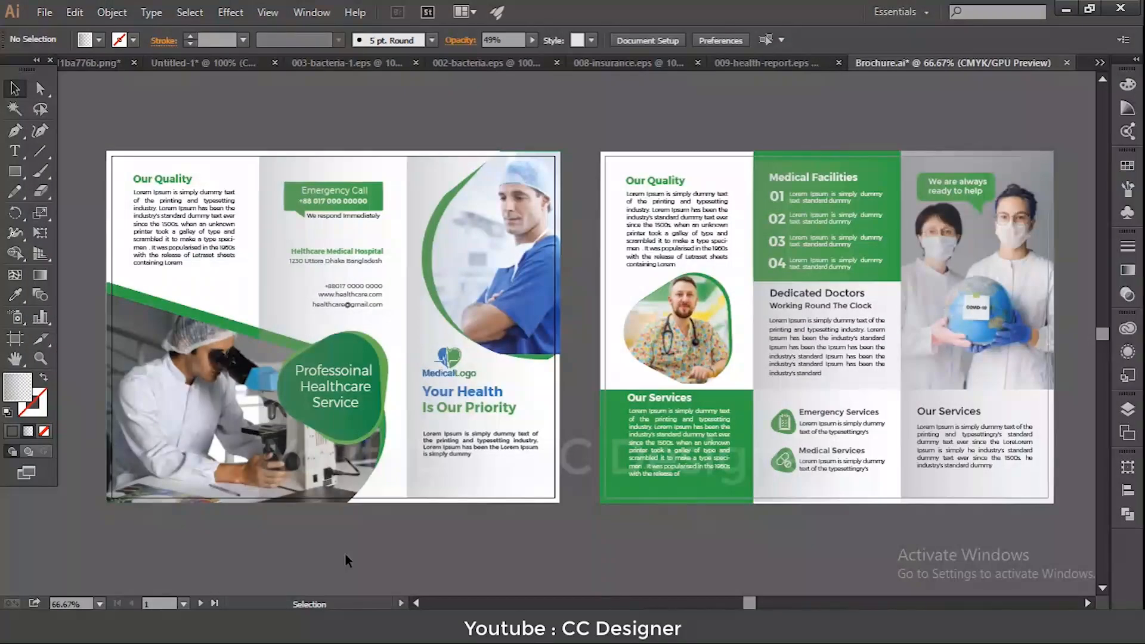